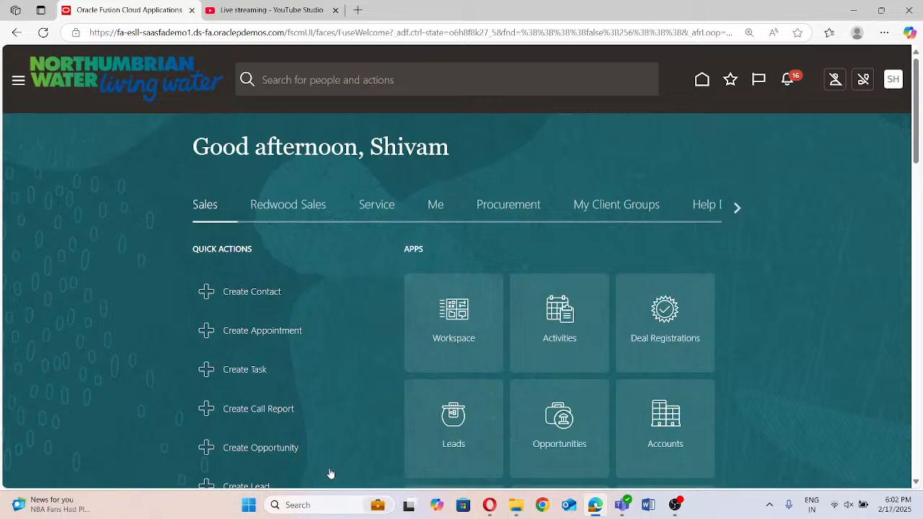
Go to Manage Implementation Projects in Setup and Maintenance and open Fintegrate Project
{"action": "left_click", "coordinate": [893, 80]}
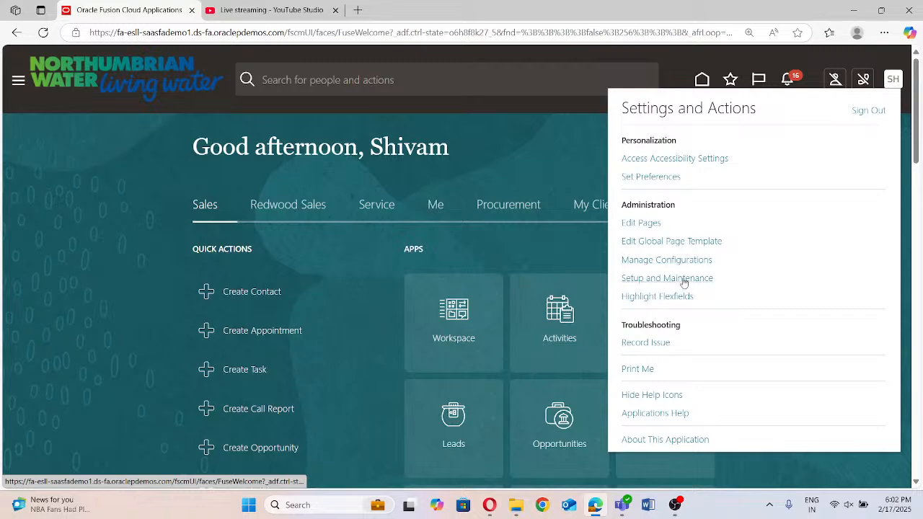
{"action": "left_click", "coordinate": [645, 280]}
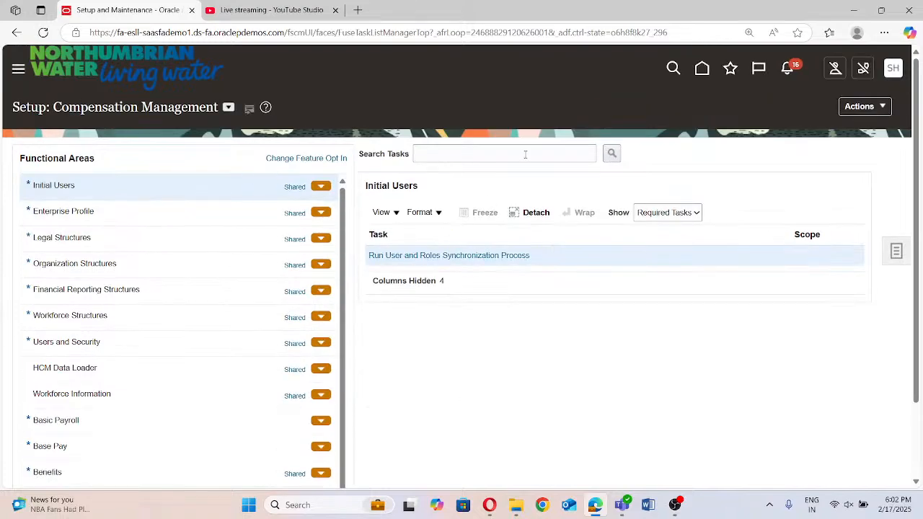
{"action": "left_click", "coordinate": [897, 250]}
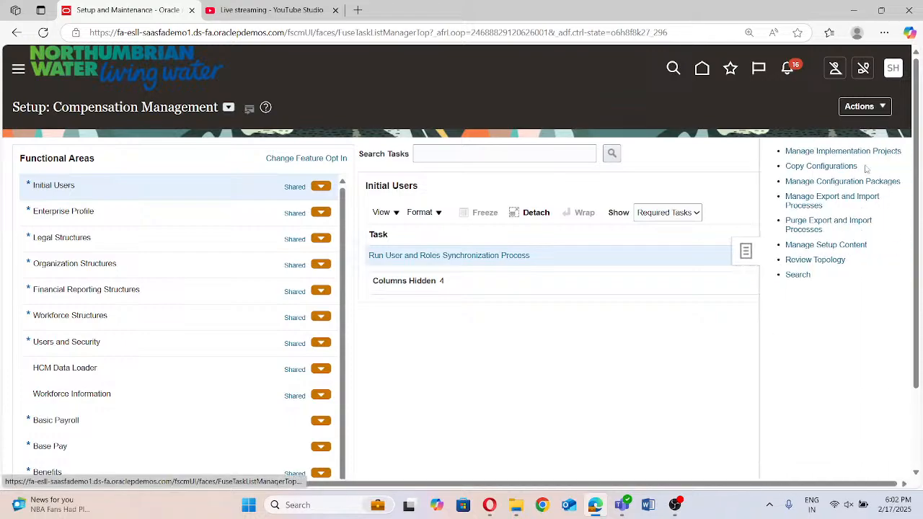
{"action": "left_click", "coordinate": [853, 151]}
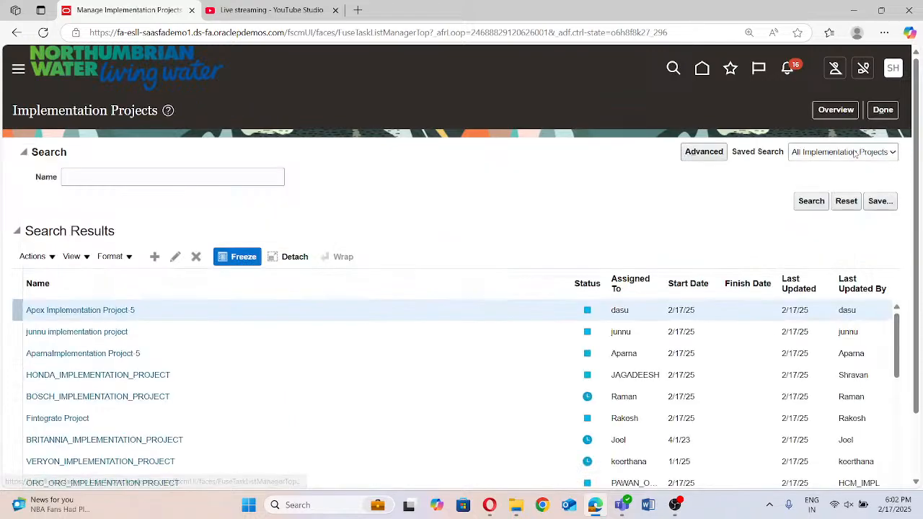
{"action": "left_click", "coordinate": [74, 241]}
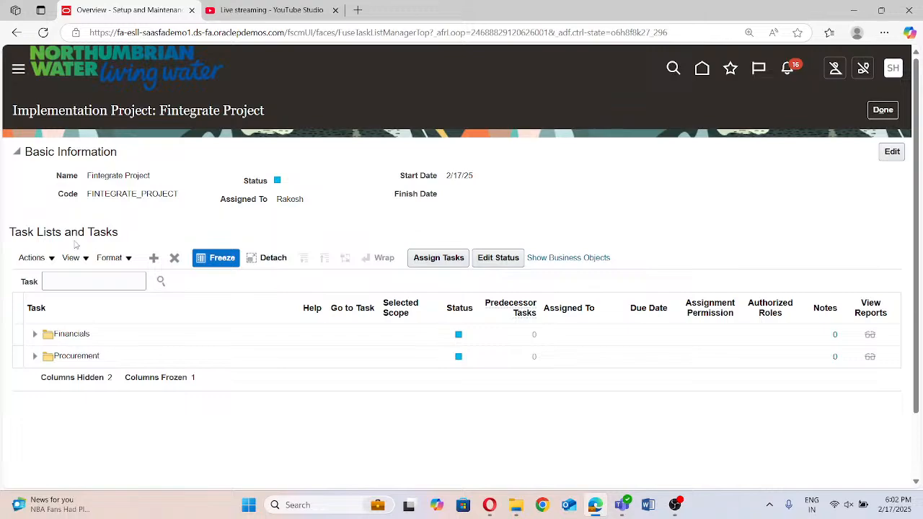
Search the project's task lists and tasks for "Manage Fixed AssetsFlexfield"
{"action": "left_click", "coordinate": [47, 280]}
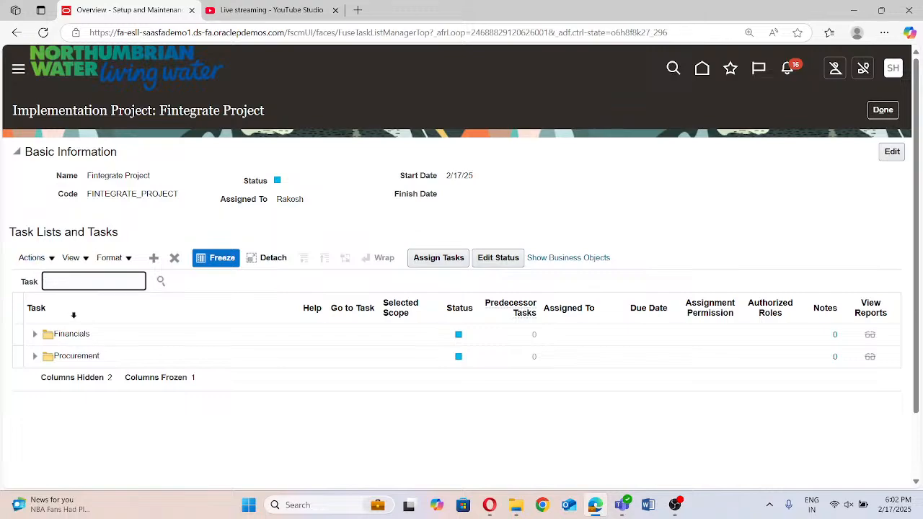
{"action": "type", "text": "Mamag"}
{"action": "left_click", "coordinate": [74, 315]}
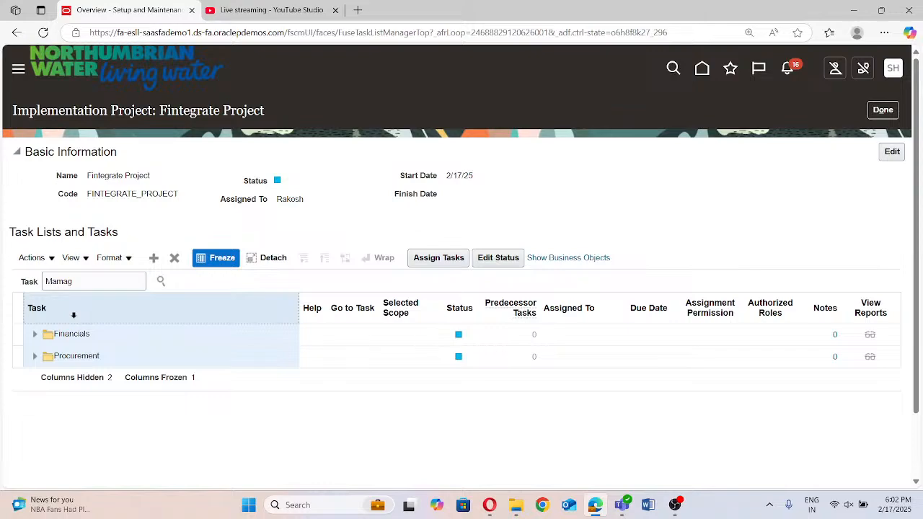
{"action": "left_click", "coordinate": [95, 282]}
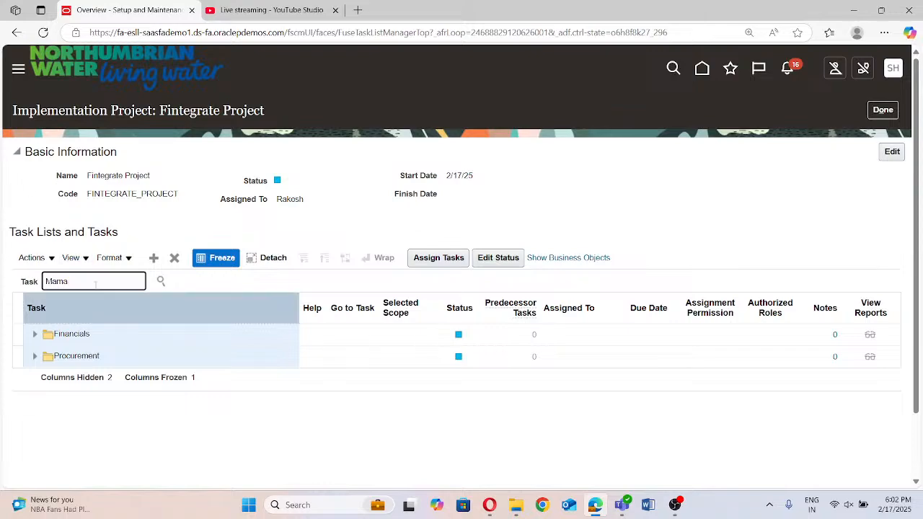
{"action": "key", "text": "BackSpace"}
{"action": "key", "text": "BackSpace"}
{"action": "key", "text": "BackSpace"}
{"action": "key", "text": "BackSpace"}
{"action": "type", "text": "Manage Fixed AssoetsF"}
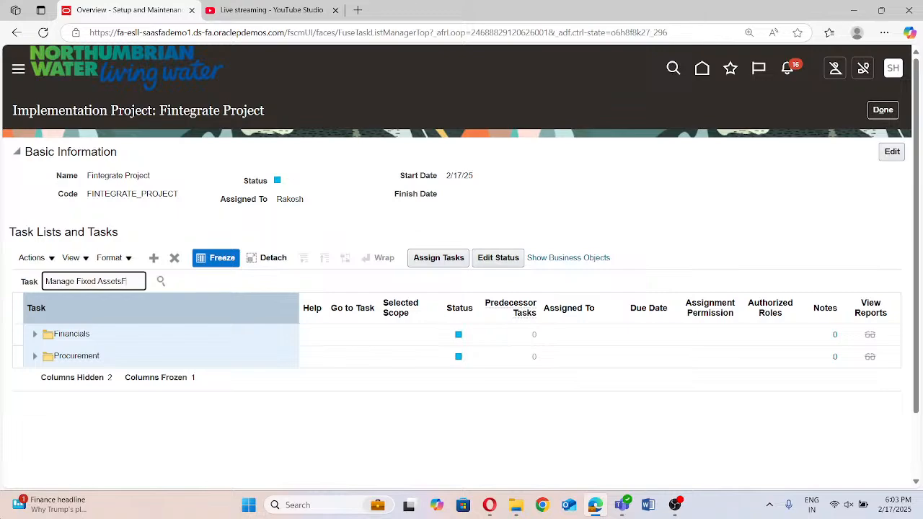
{"action": "type", "text": "lexfield"}
{"action": "left_click", "coordinate": [161, 281]}
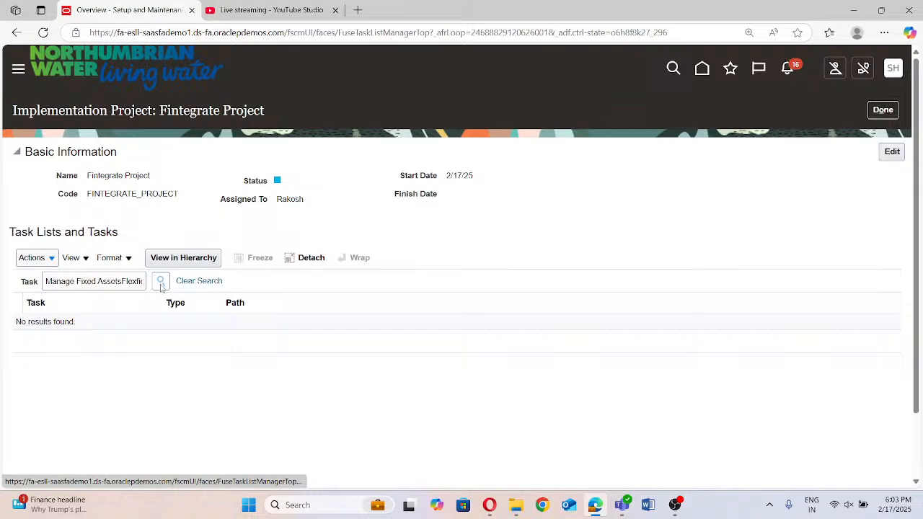
Extend the task search term to "Manage Fixed AssetsFlexfield Value" and run the search
{"action": "left_click", "coordinate": [112, 282]}
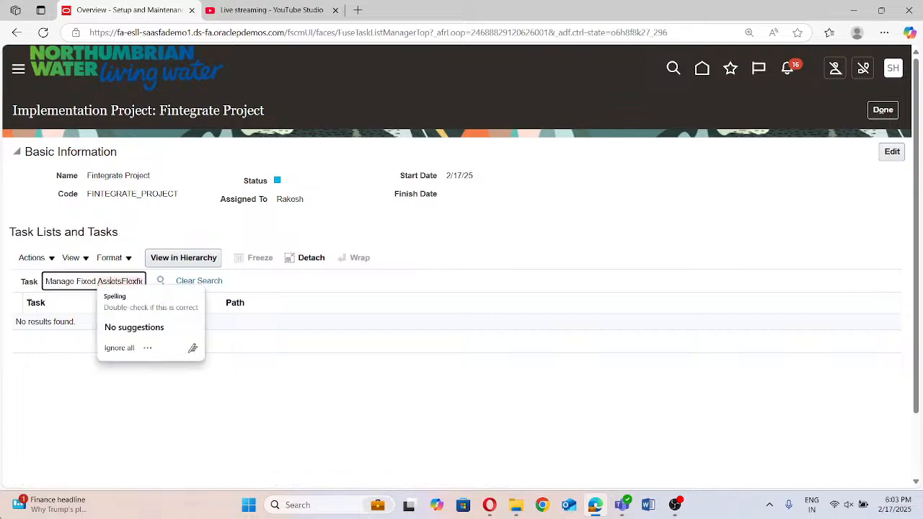
{"action": "key", "text": "Right"}
{"action": "key", "text": "Right"}
{"action": "key", "text": "Right"}
{"action": "key", "text": "Right"}
{"action": "key", "text": "Right"}
{"action": "key", "text": "Right"}
{"action": "key", "text": "Right"}
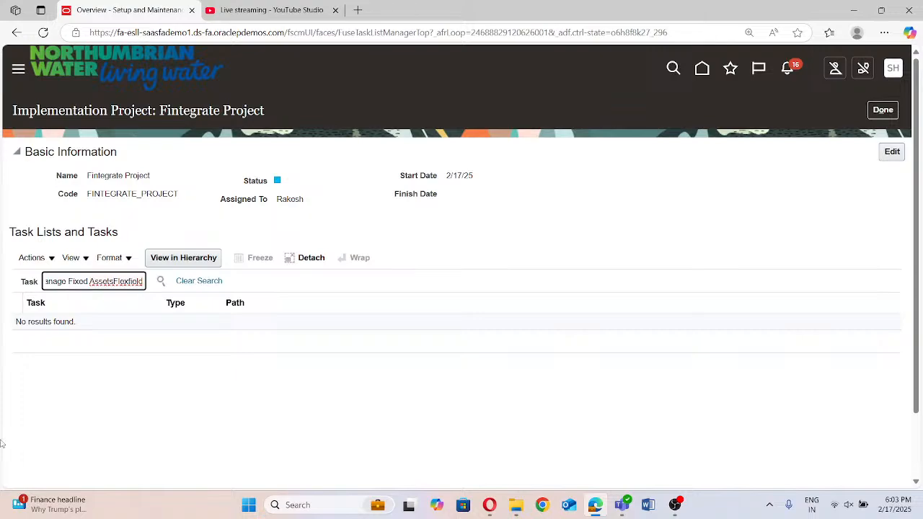
{"action": "left_click", "coordinate": [104, 278]}
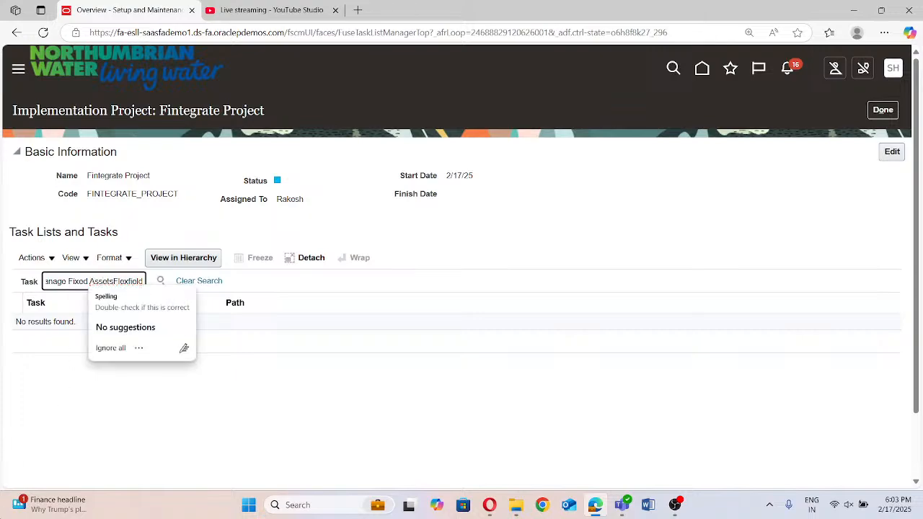
{"action": "key", "text": "Right"}
{"action": "key", "text": "Right"}
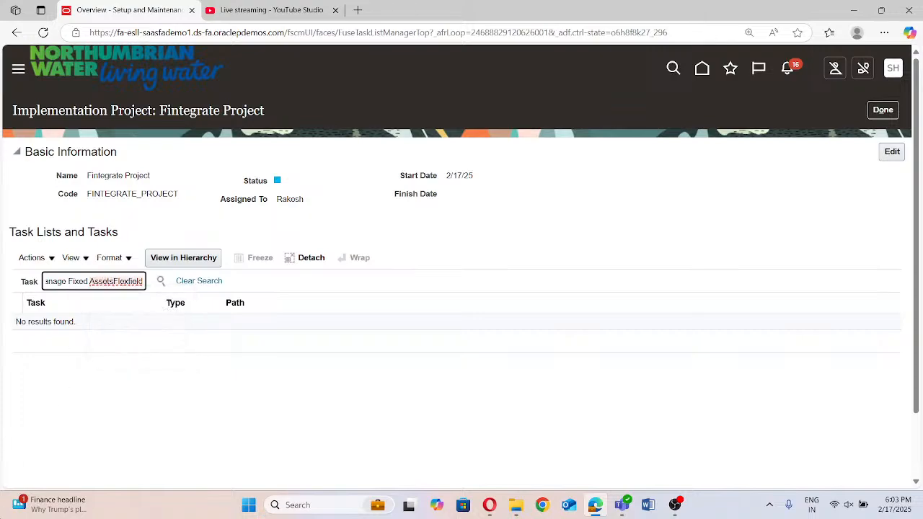
{"action": "type", "text": "va"}
{"action": "key", "text": "BackSpace"}
{"action": "key", "text": "BackSpace"}
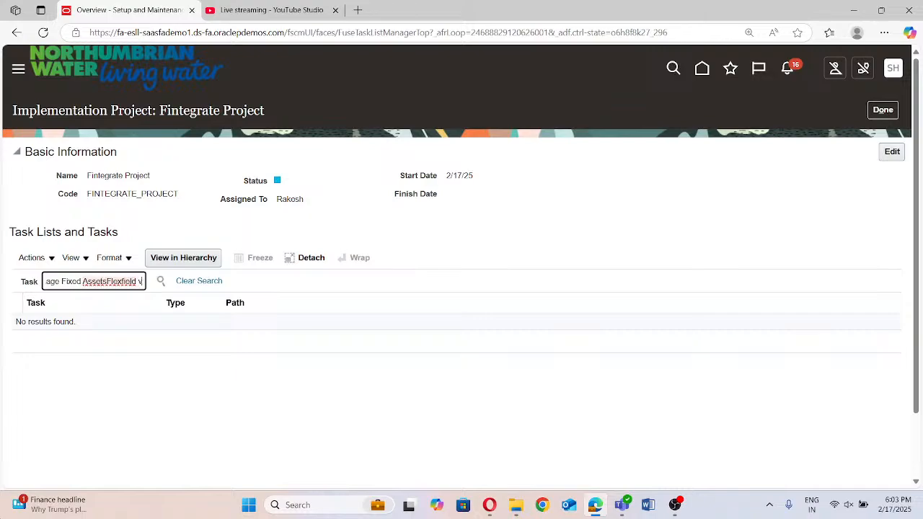
{"action": "type", "text": "Val"}
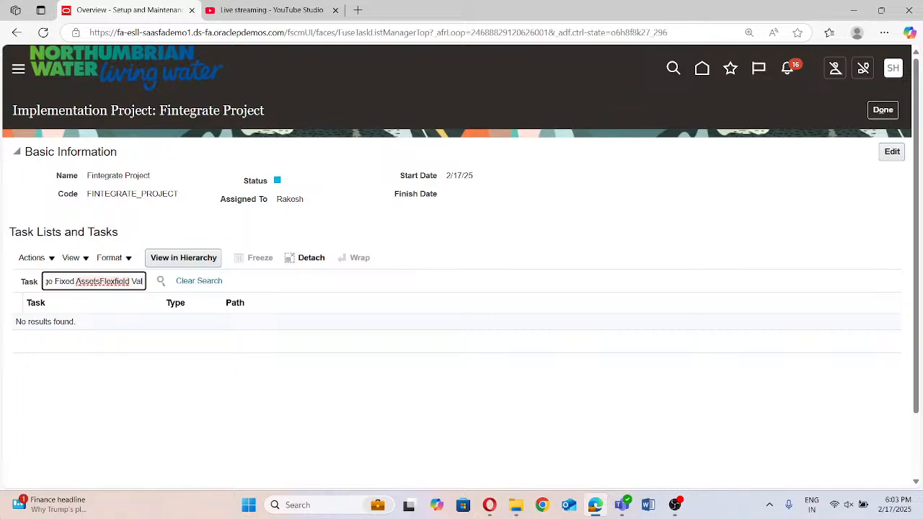
{"action": "type", "text": "ue"}
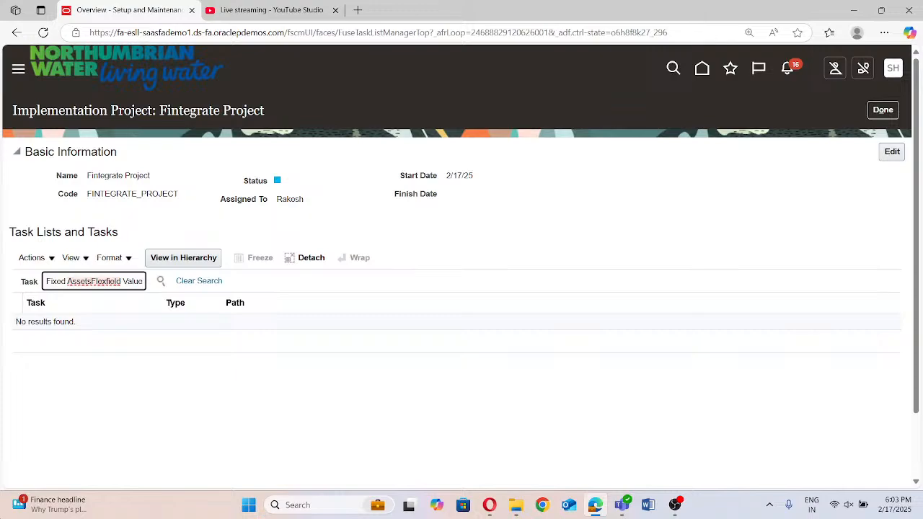
{"action": "left_click", "coordinate": [156, 279]}
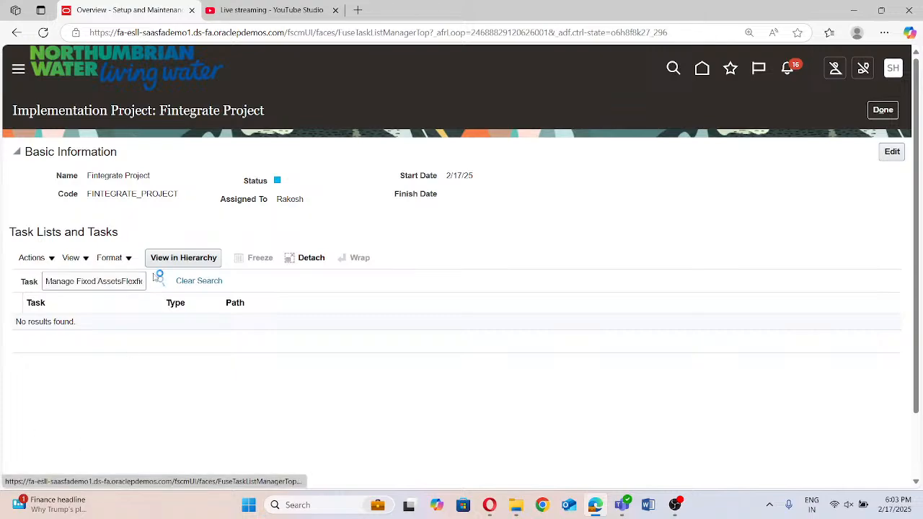
Add "sets" to the end of the task search term and run the search for "Manage Fixed AssetsFlexfield Value sets"
{"action": "right_click", "coordinate": [141, 284]}
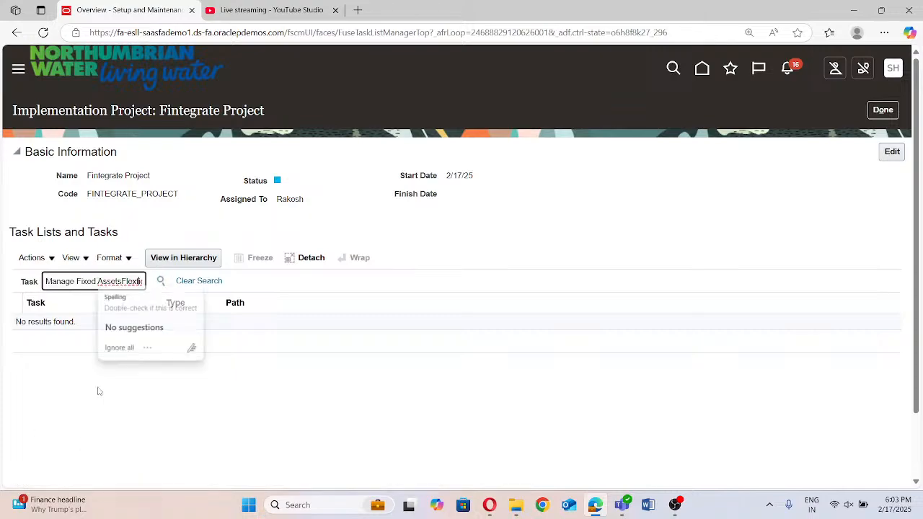
{"action": "key", "text": "Right"}
{"action": "key", "text": "Right"}
{"action": "key", "text": "Right"}
{"action": "key", "text": "Right"}
{"action": "key", "text": "Right"}
{"action": "key", "text": "Right"}
{"action": "key", "text": "Right"}
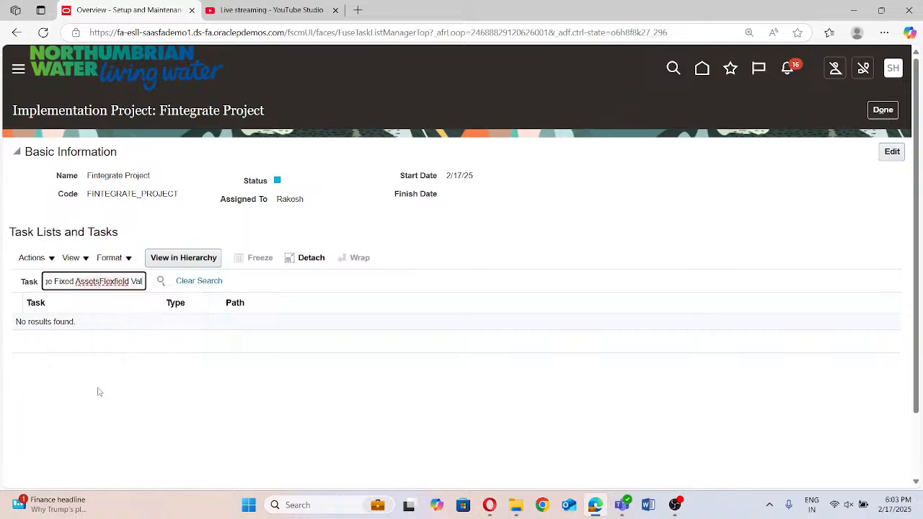
{"action": "key", "text": "Right"}
{"action": "key", "text": "Right"}
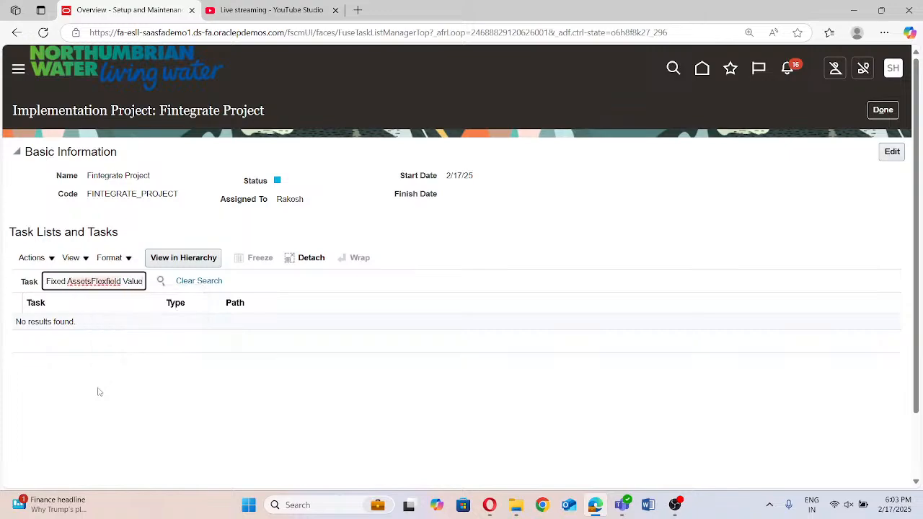
{"action": "type", "text": "sets"}
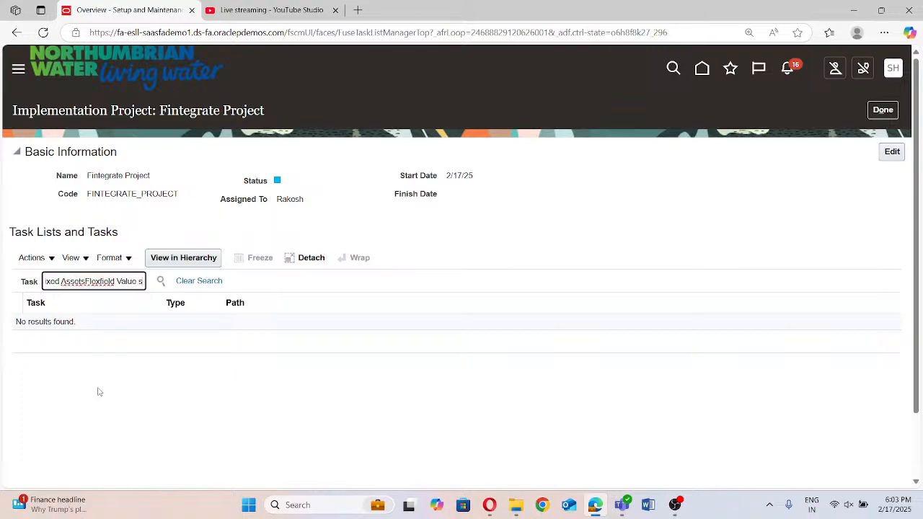
{"action": "left_click", "coordinate": [163, 282]}
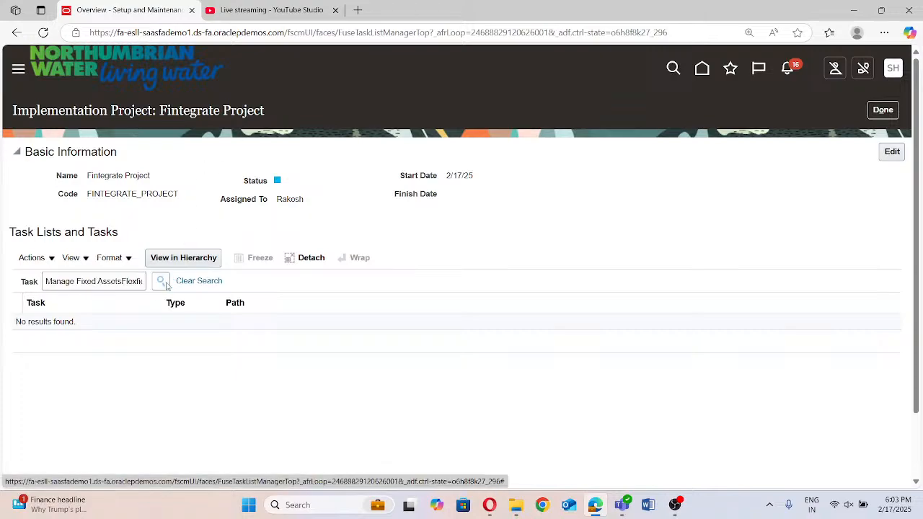
Close the project's task search page and reopen Fintegrate Project from the implementation projects overview
{"action": "left_click", "coordinate": [148, 261]}
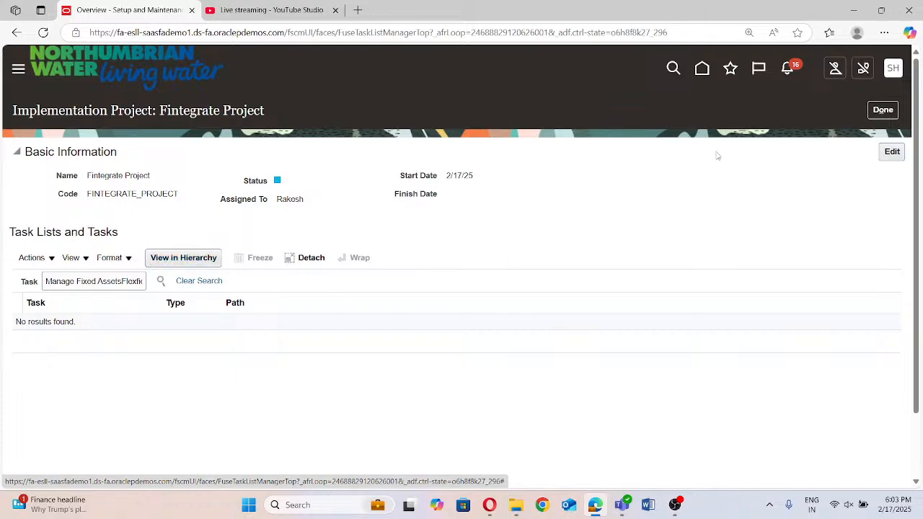
{"action": "left_click", "coordinate": [882, 113]}
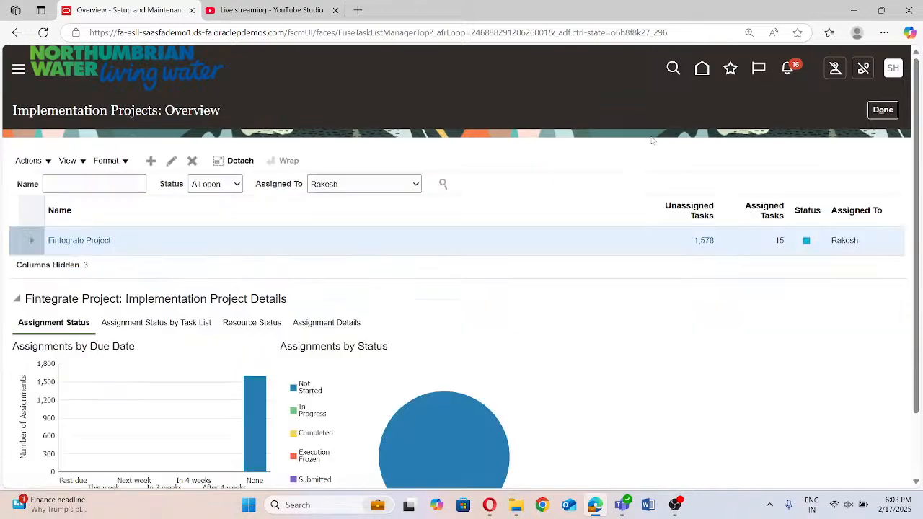
{"action": "left_click", "coordinate": [62, 240]}
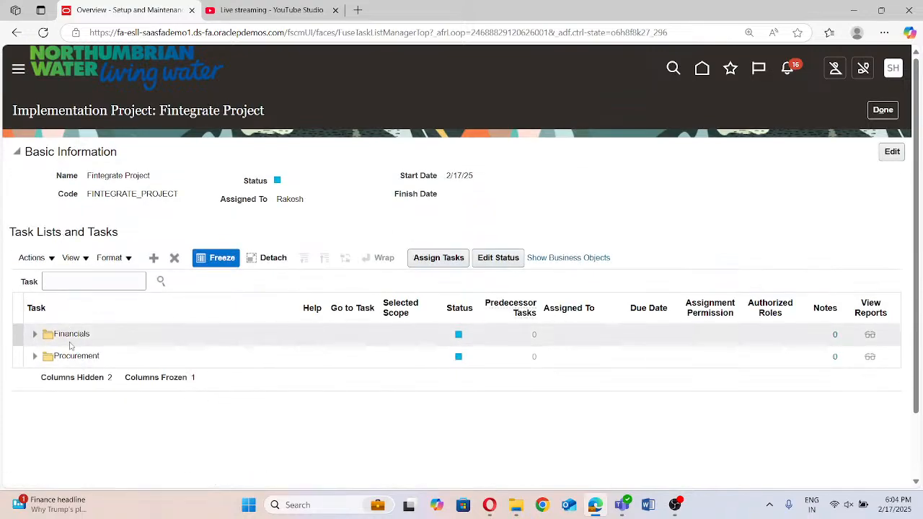
Start adding offerings to the project's task lists and select Materials Management and Logistics
{"action": "left_click", "coordinate": [153, 257]}
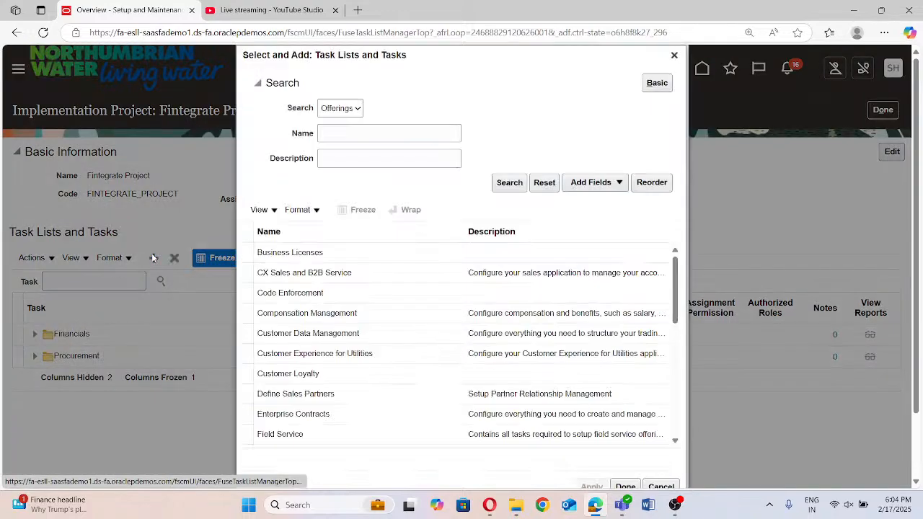
{"action": "scroll", "coordinate": [339, 361], "scroll_direction": "down", "scroll_amount": 1}
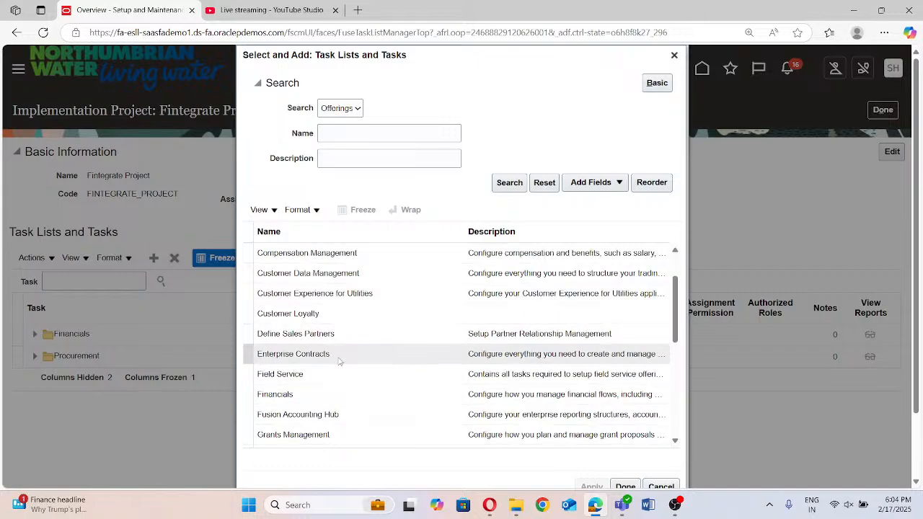
{"action": "scroll", "coordinate": [344, 387], "scroll_direction": "down", "scroll_amount": 1}
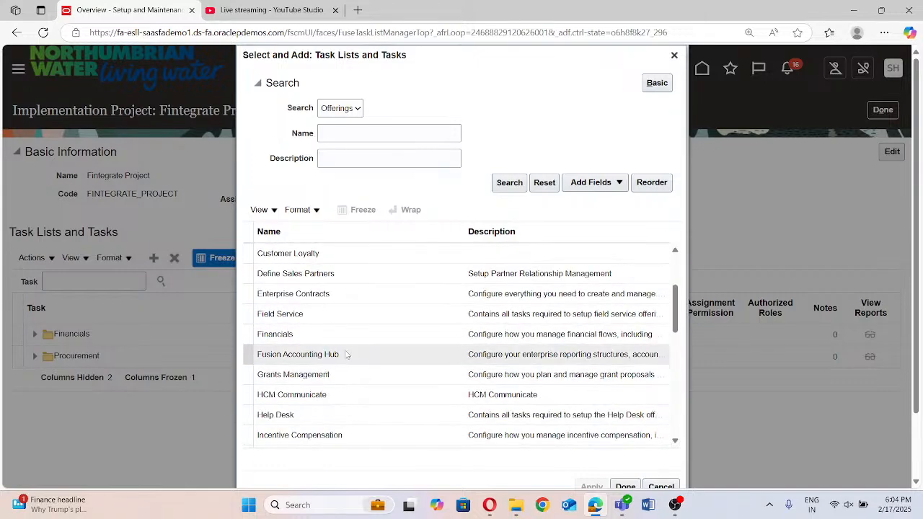
{"action": "scroll", "coordinate": [345, 355], "scroll_direction": "down", "scroll_amount": 1}
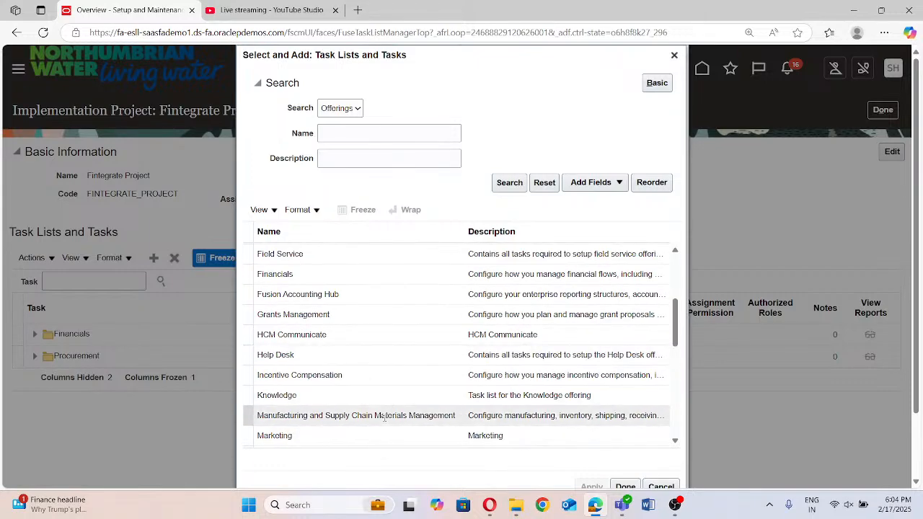
{"action": "scroll", "coordinate": [312, 354], "scroll_direction": "down", "scroll_amount": 1}
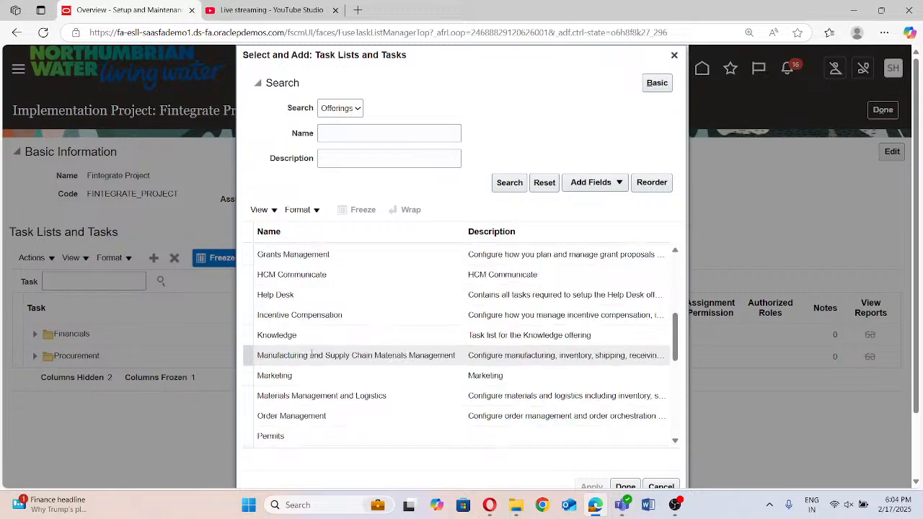
{"action": "left_click", "coordinate": [313, 395]}
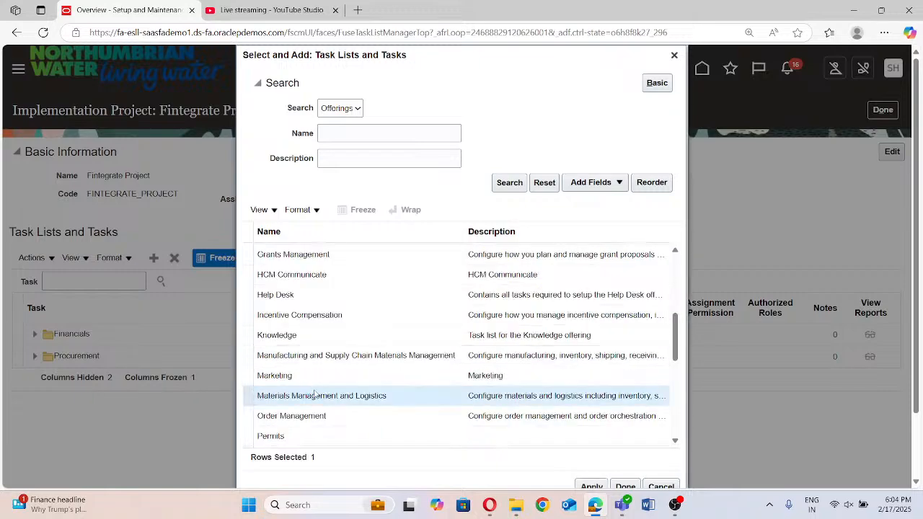
{"action": "left_click", "coordinate": [387, 399]}
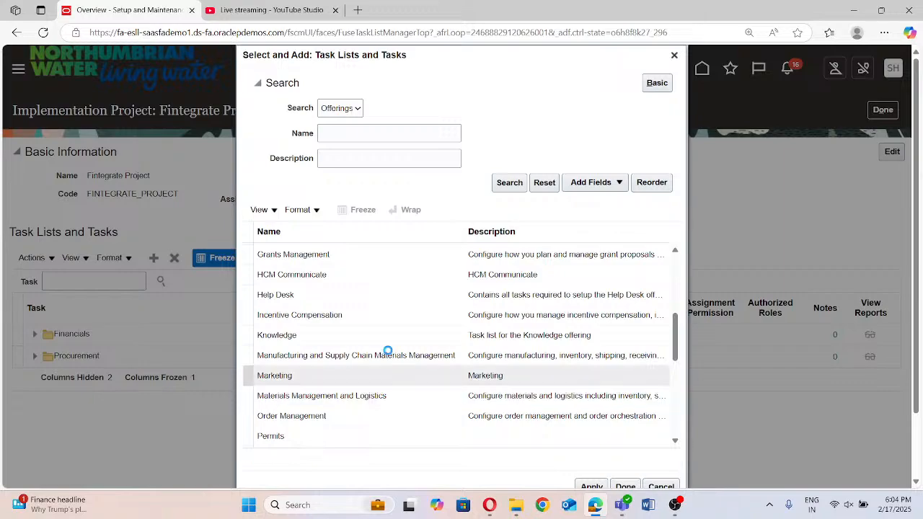
{"action": "left_click", "coordinate": [371, 398]}
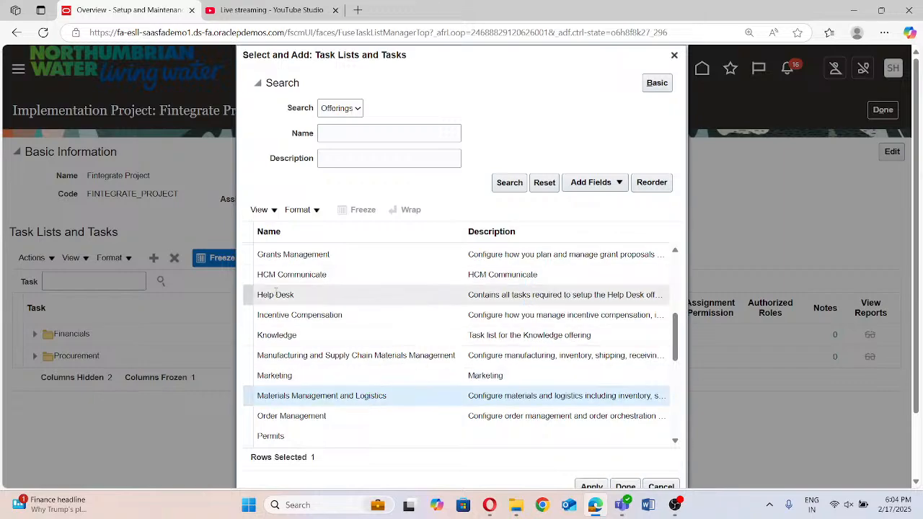
Include Product Management and Order Management in the selection of offerings to add
{"action": "scroll", "coordinate": [275, 290], "scroll_direction": "down", "scroll_amount": 1}
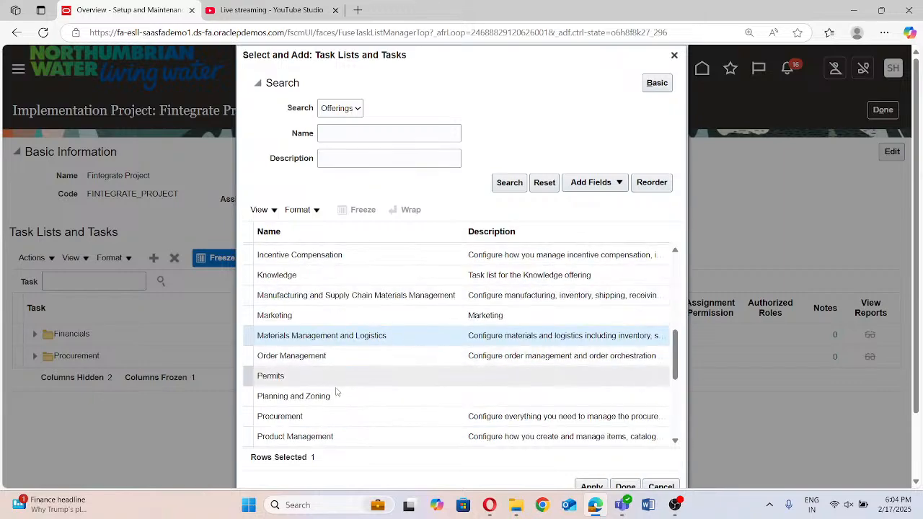
{"action": "left_click", "coordinate": [325, 436], "text": "ctrl"}
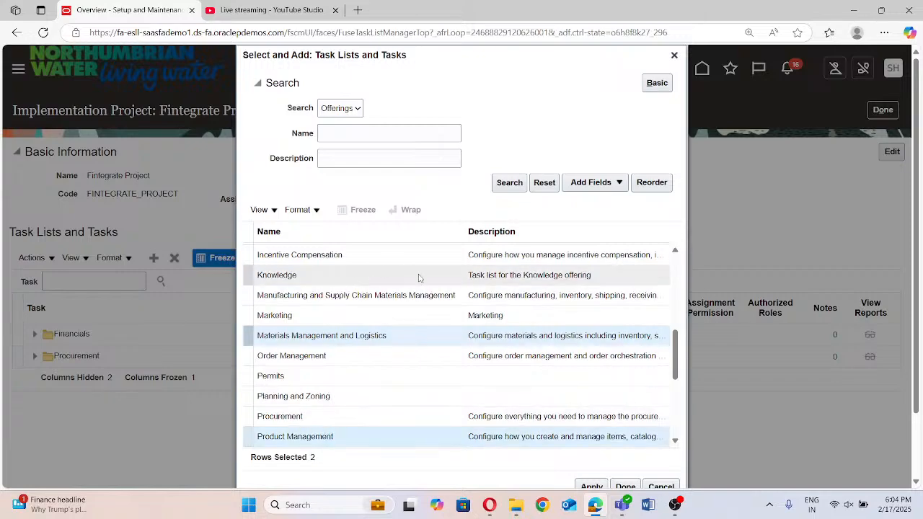
{"action": "scroll", "coordinate": [418, 274], "scroll_direction": "down", "scroll_amount": 2}
{"action": "scroll", "coordinate": [403, 343], "scroll_direction": "up", "scroll_amount": 2}
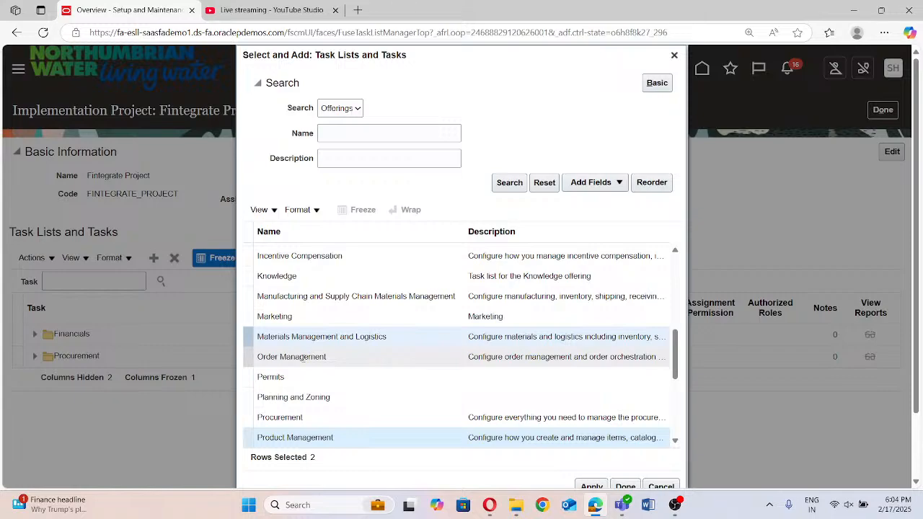
{"action": "left_click", "coordinate": [307, 356], "text": "ctrl"}
Look through the remaining offerings, then apply the selected ones to the project's task lists and finish adding
{"action": "scroll", "coordinate": [388, 322], "scroll_direction": "down", "scroll_amount": 2}
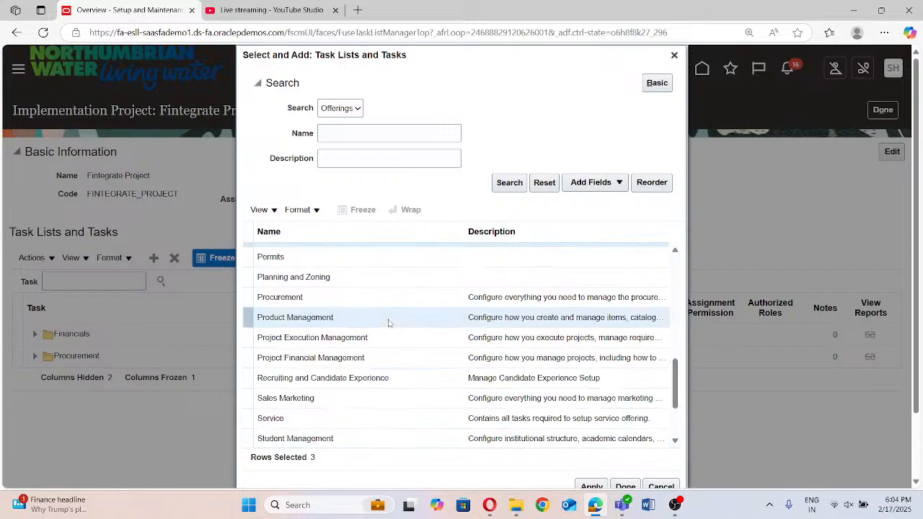
{"action": "scroll", "coordinate": [388, 322], "scroll_direction": "down", "scroll_amount": 3}
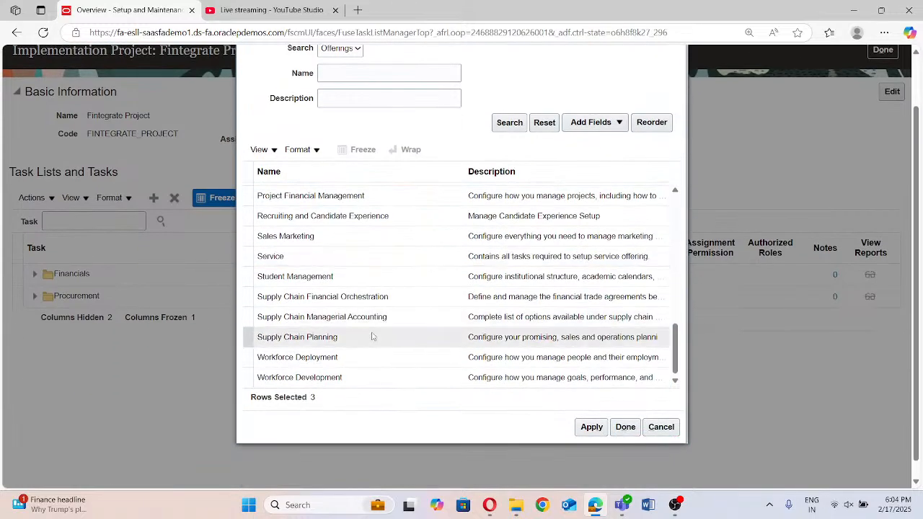
{"action": "scroll", "coordinate": [403, 311], "scroll_direction": "up", "scroll_amount": 5}
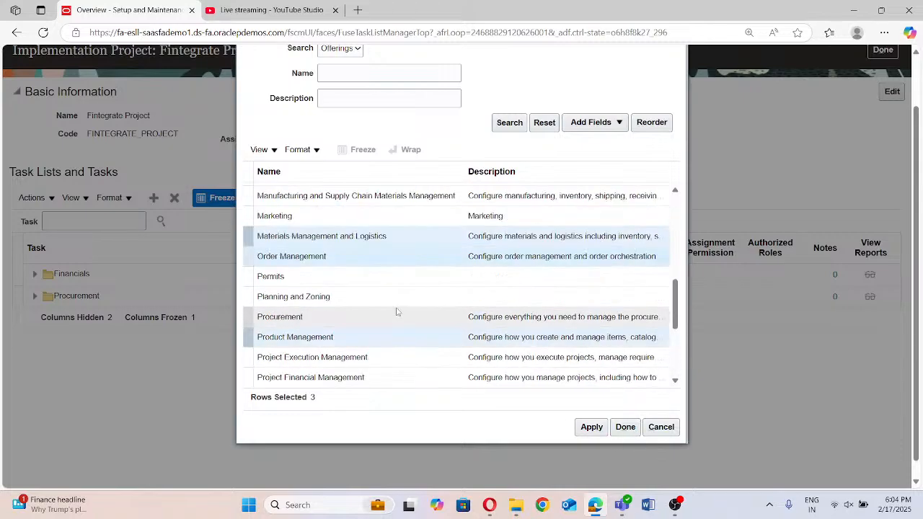
{"action": "scroll", "coordinate": [396, 311], "scroll_direction": "up", "scroll_amount": 1}
{"action": "scroll", "coordinate": [397, 311], "scroll_direction": "down", "scroll_amount": 1}
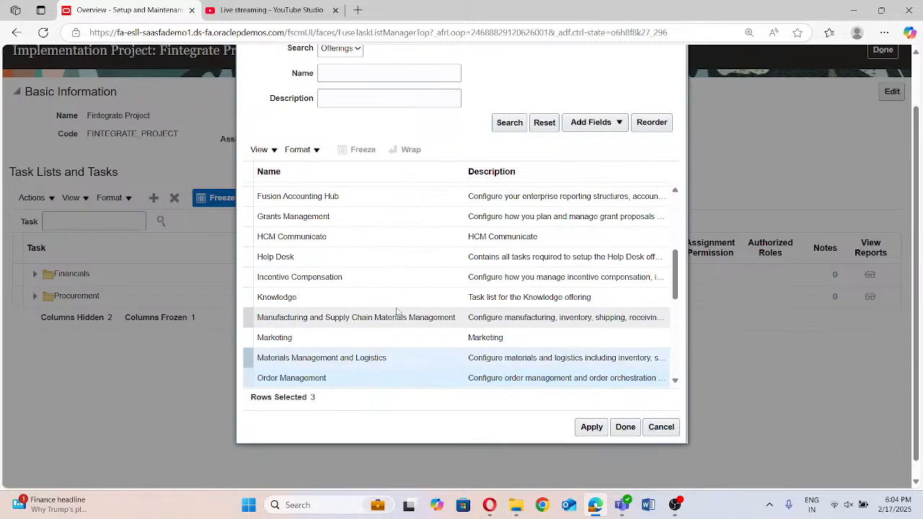
{"action": "scroll", "coordinate": [397, 311], "scroll_direction": "up", "scroll_amount": 5}
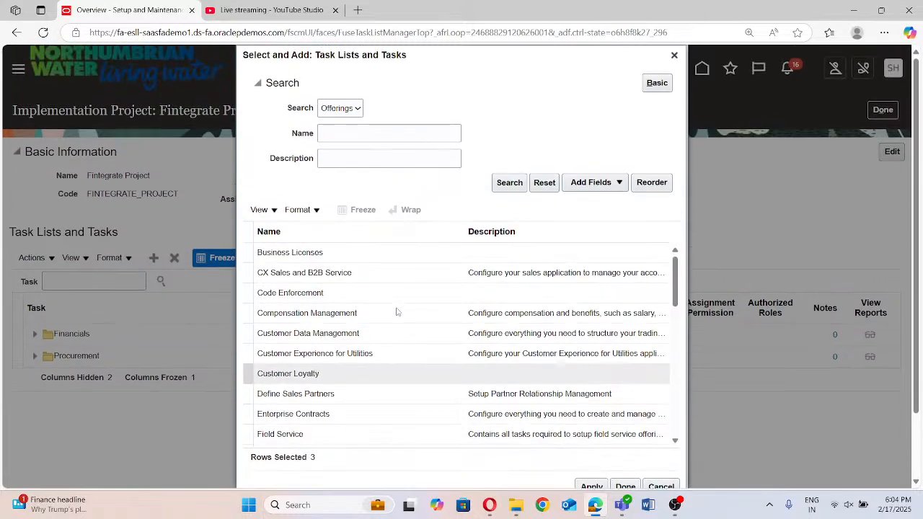
{"action": "scroll", "coordinate": [842, 311], "scroll_direction": "down", "scroll_amount": 1}
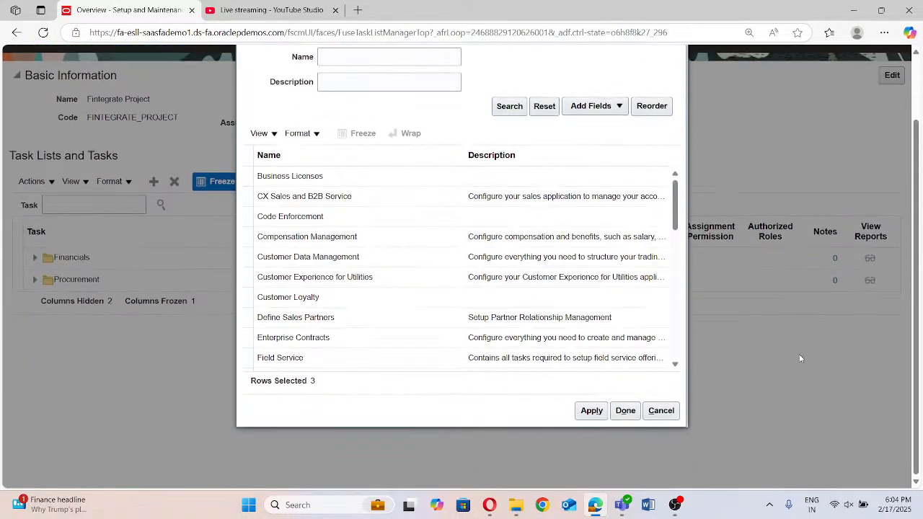
{"action": "left_click", "coordinate": [590, 412]}
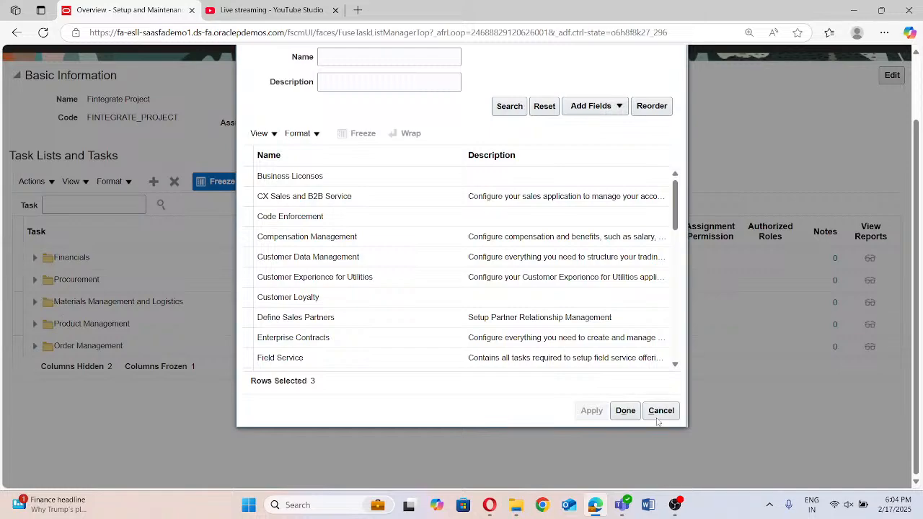
{"action": "left_click", "coordinate": [626, 412]}
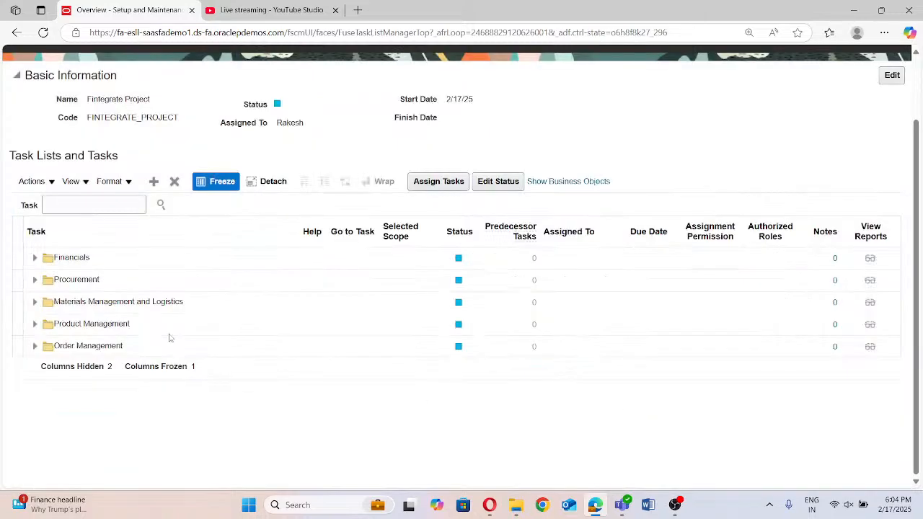
Search the project's task lists and tasks for "Flexfields"
{"action": "left_click", "coordinate": [101, 200]}
{"action": "type", "text": "Flex"}
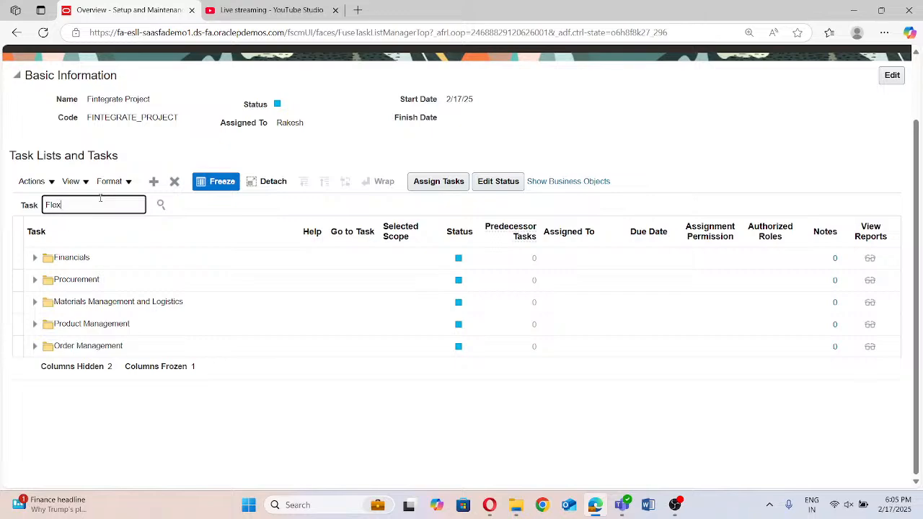
{"action": "type", "text": "fields"}
{"action": "left_click", "coordinate": [161, 205]}
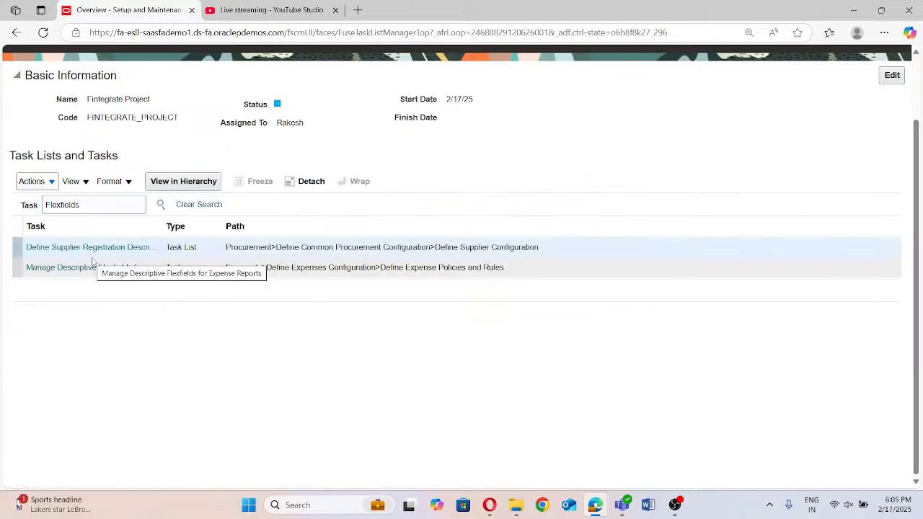
Put "Fixed Assets" in front of the task search term and search for "Fixed Assets Flexfields"
{"action": "left_click", "coordinate": [85, 207]}
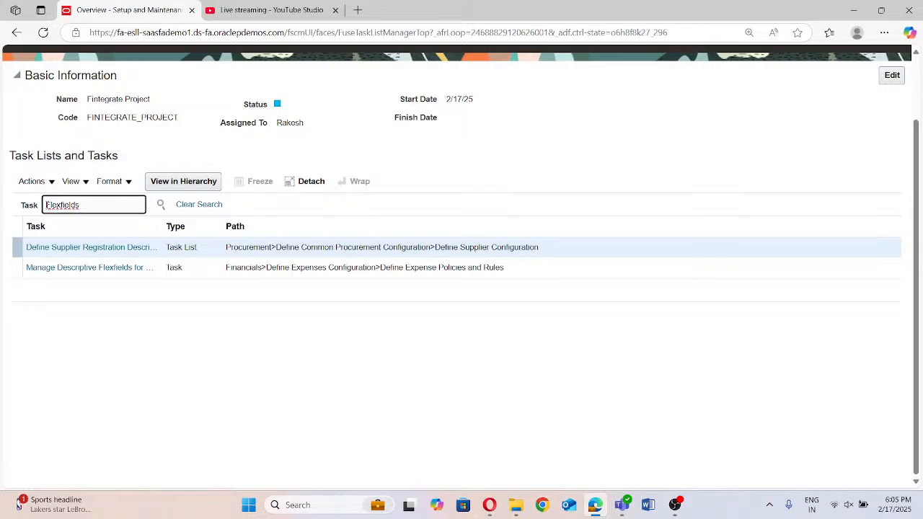
{"action": "type", "text": "Fixed Assets"}
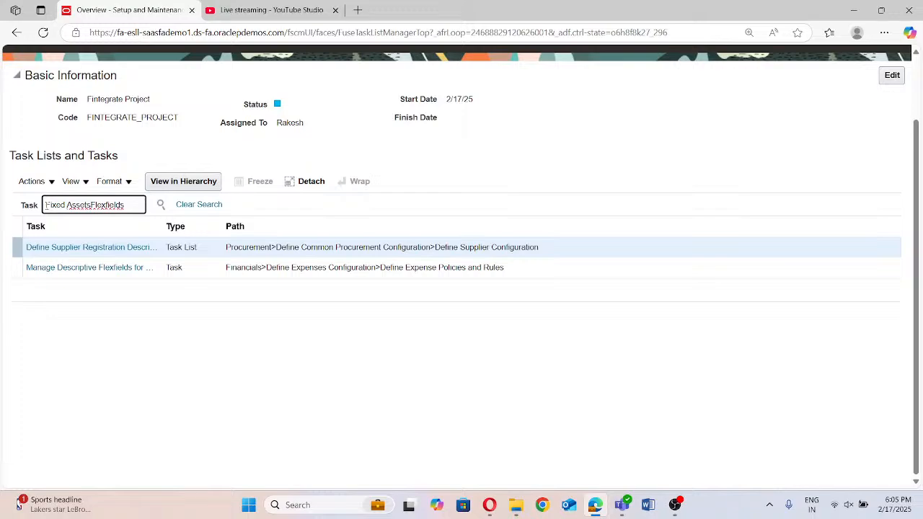
{"action": "left_click", "coordinate": [160, 206]}
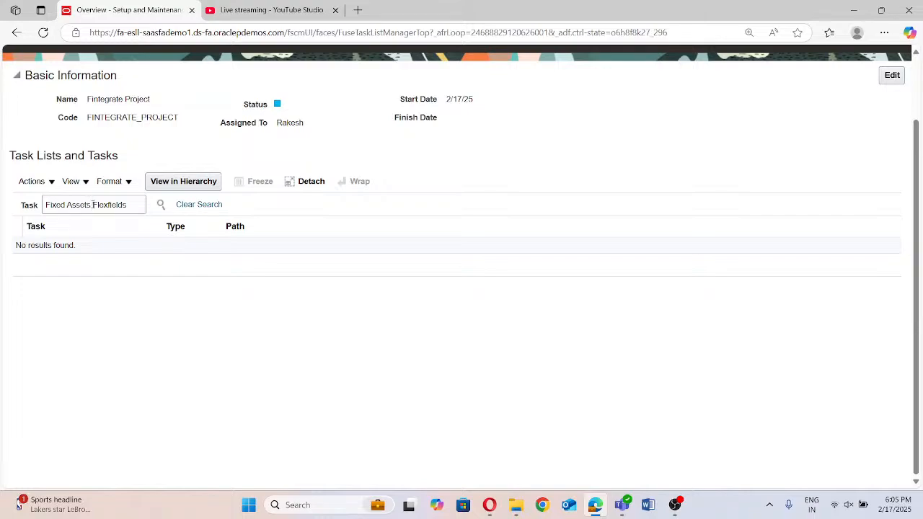
Remove the space before "Flexfields" in the task search term and run the search for "Fixed AssetsFlexfields"
{"action": "left_click", "coordinate": [88, 204]}
{"action": "key", "text": "BackSpace"}
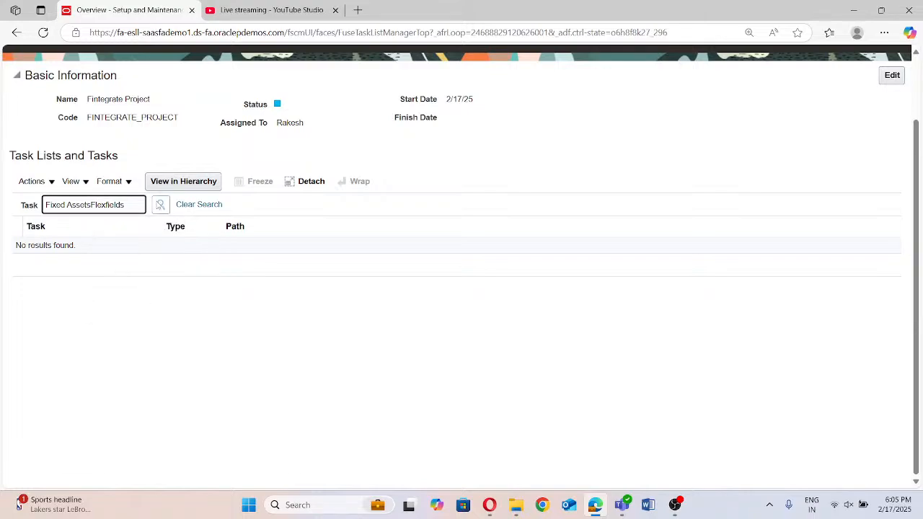
{"action": "left_click", "coordinate": [161, 205]}
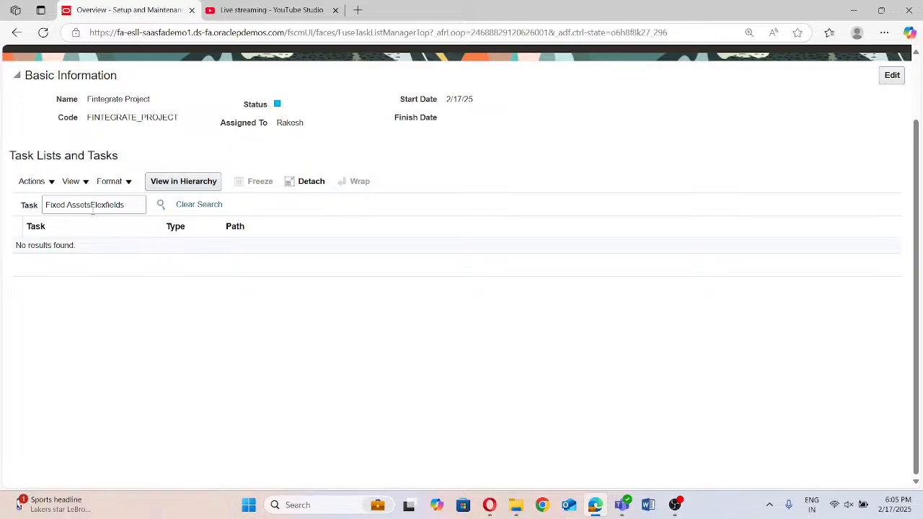
Put "Manage" at the start of the task search term, making it "Manage Fixed AssetsFlexfields"
{"action": "left_click", "coordinate": [46, 205]}
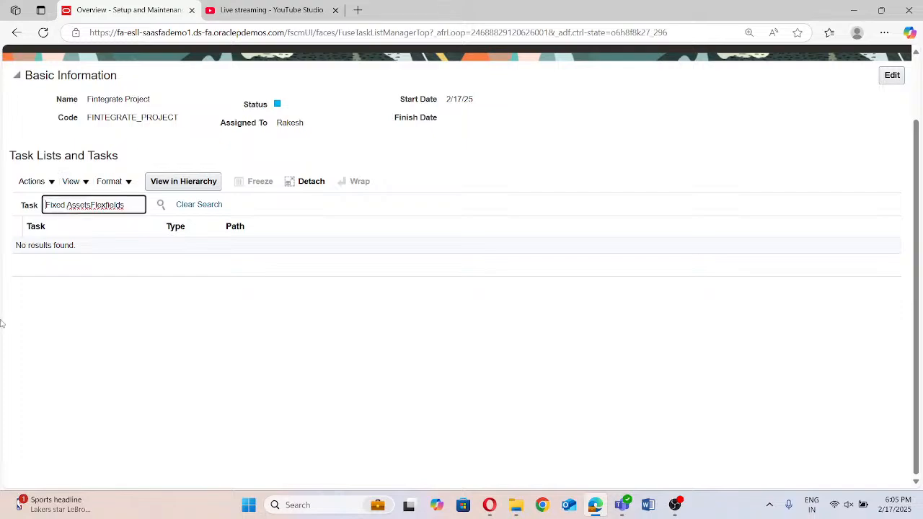
{"action": "type", "text": "maan"}
{"action": "key", "text": "BackSpace"}
{"action": "key", "text": "BackSpace"}
{"action": "key", "text": "BackSpace"}
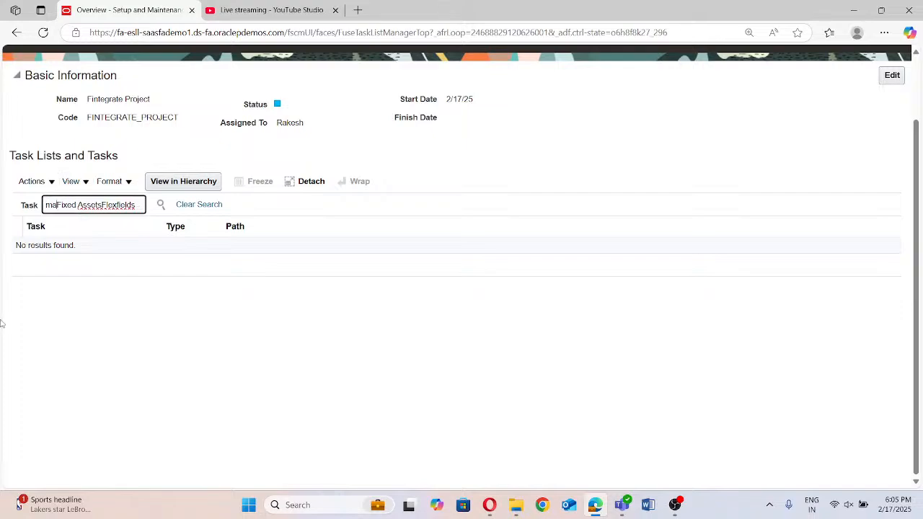
{"action": "key", "text": "BackSpace"}
{"action": "type", "text": "Manage"}
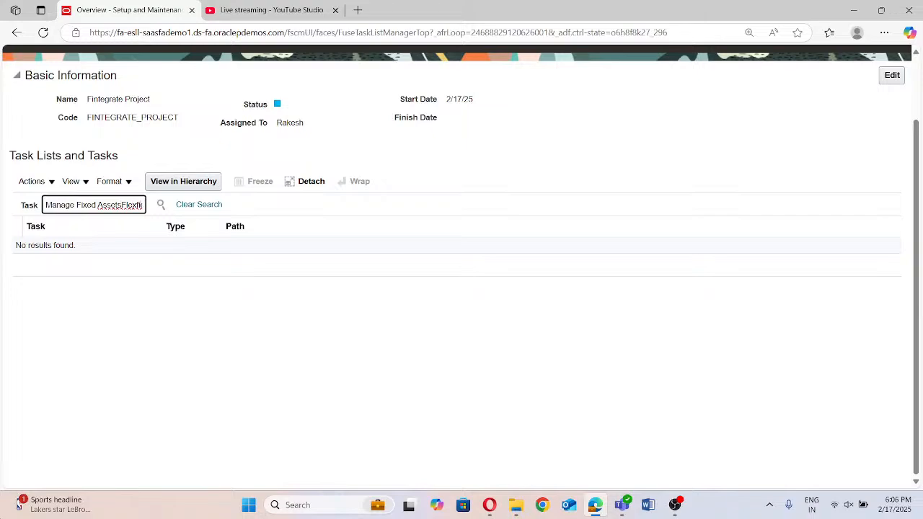
Delete the final "s" from the task search term and run the search for "Manage Fixed AssetsFlexfield"
{"action": "key", "text": "Right"}
{"action": "key", "text": "Right"}
{"action": "key", "text": "Right"}
{"action": "key", "text": "Right"}
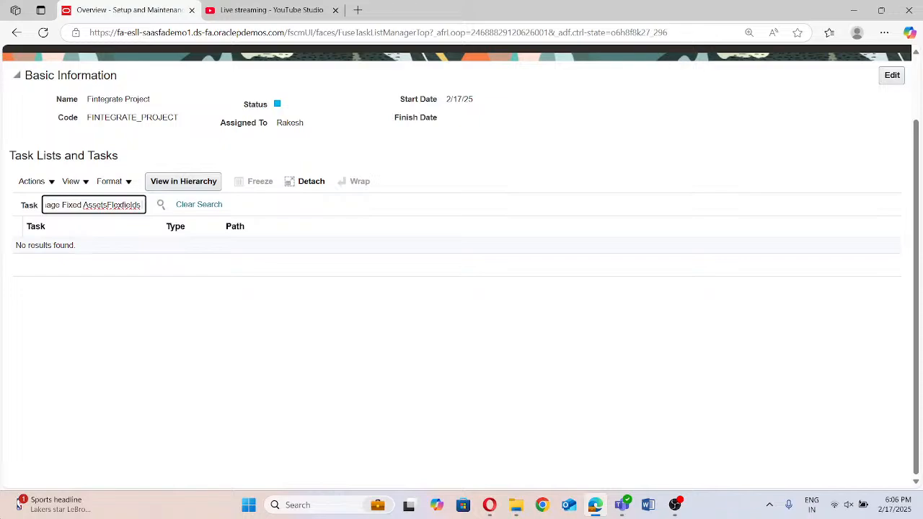
{"action": "key", "text": "BackSpace"}
{"action": "key", "text": "Home"}
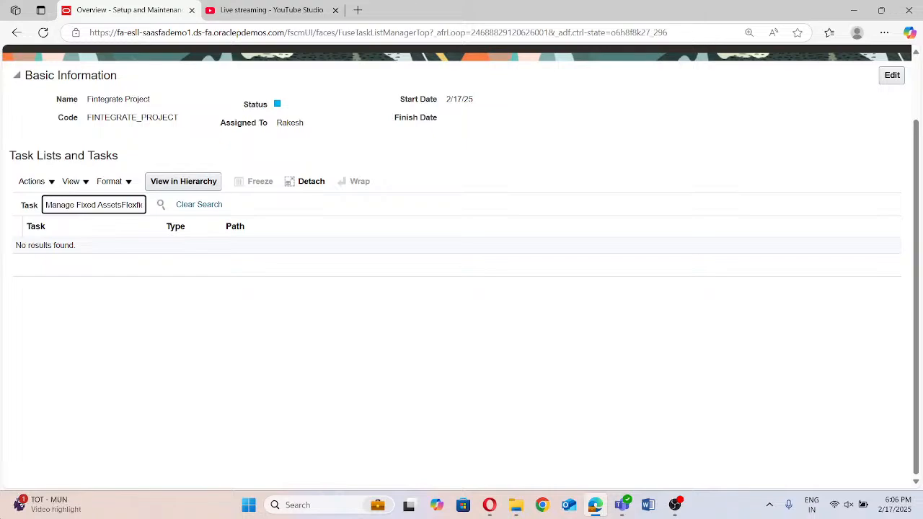
{"action": "left_click", "coordinate": [161, 205]}
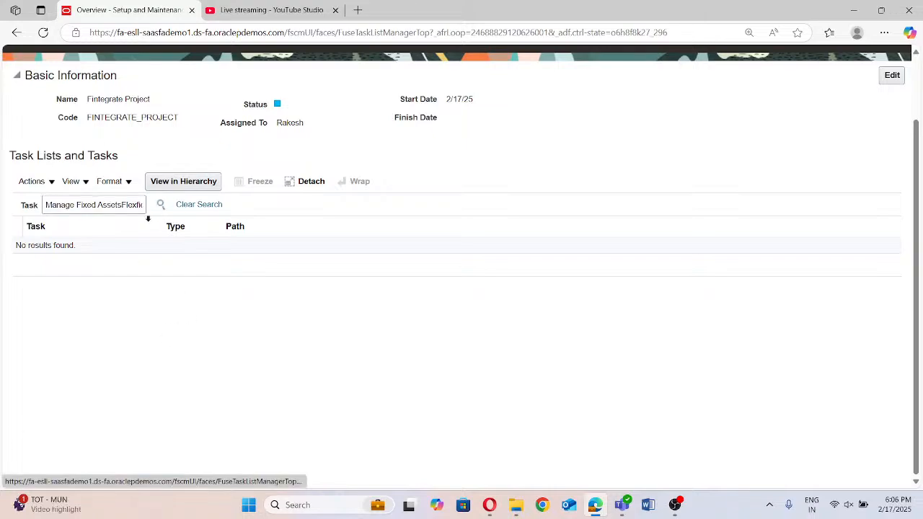
Extend the task search term to "Manage Fixed AssetsFlexfield Value Sets"
{"action": "left_click", "coordinate": [133, 205]}
{"action": "key", "text": "Right"}
{"action": "key", "text": "Right"}
{"action": "key", "text": "Right"}
{"action": "key", "text": "Right"}
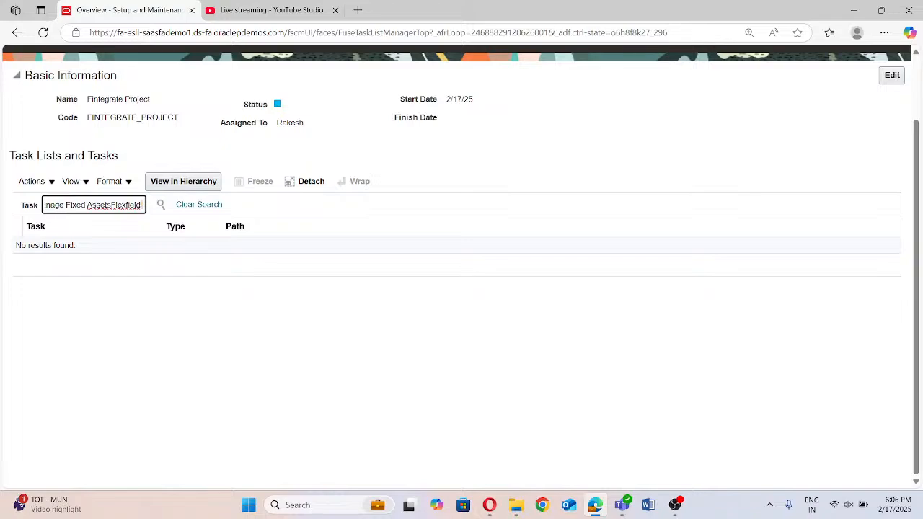
{"action": "type", "text": "Value"}
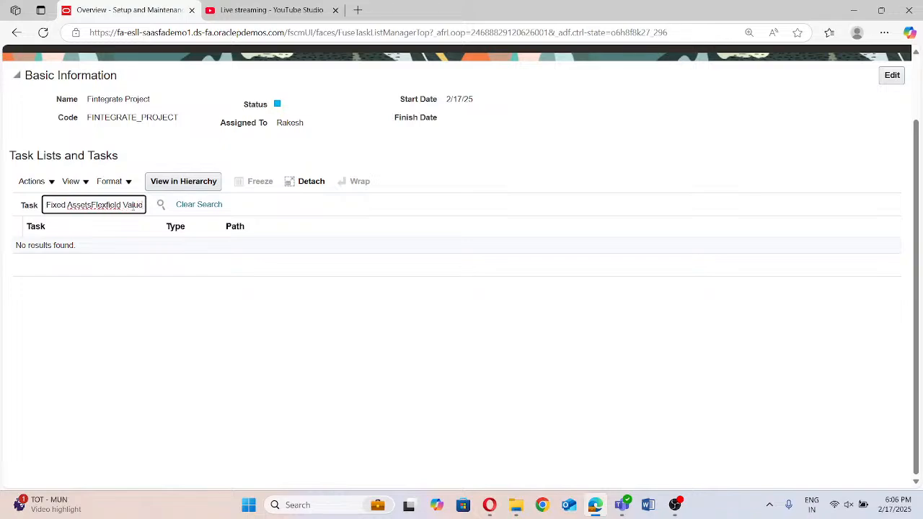
{"action": "type", "text": " Sets"}
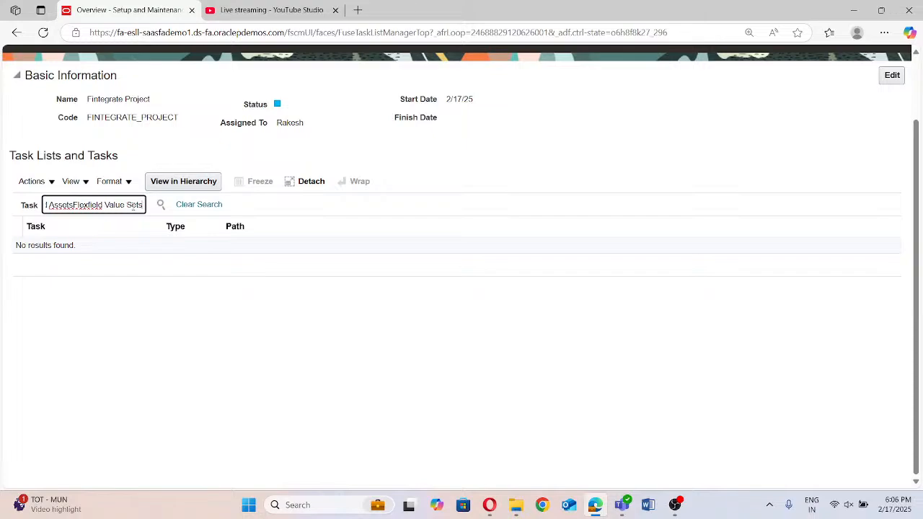
Search the project's tasks for "Manage Fixed AssetsFlexfield Value Sets"
{"action": "left_click", "coordinate": [162, 207]}
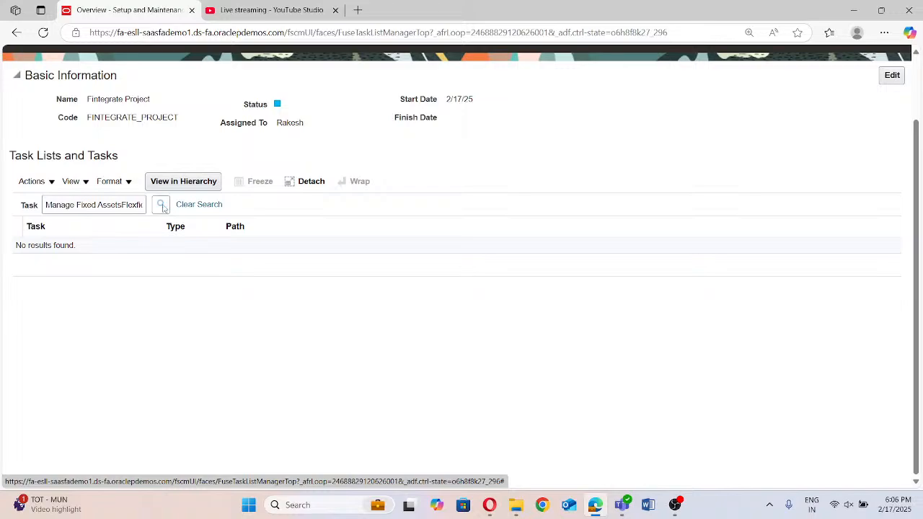
{"action": "left_click", "coordinate": [162, 207]}
{"action": "left_click", "coordinate": [72, 205]}
{"action": "key", "text": "ctrl+a"}
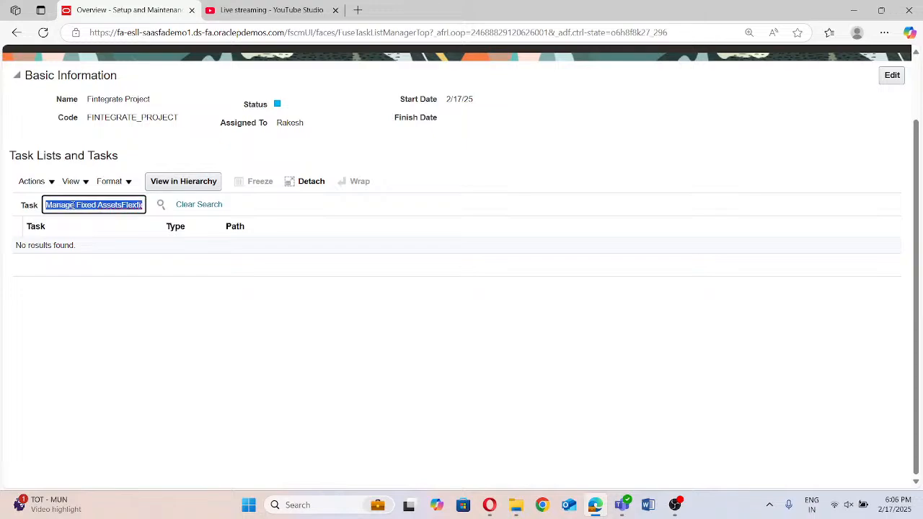
{"action": "left_click", "coordinate": [72, 205]}
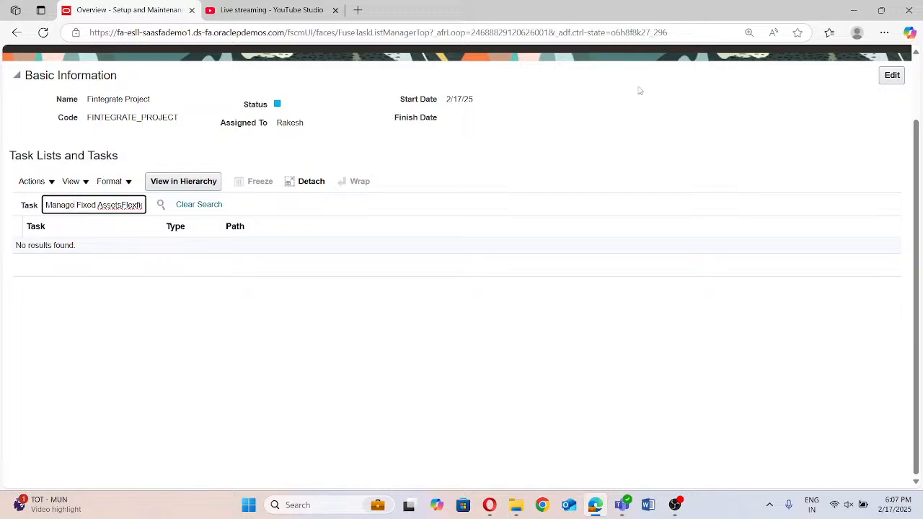
Return to the implementation projects overview and reopen Fintegrate Project
{"action": "scroll", "coordinate": [722, 90], "scroll_direction": "up", "scroll_amount": 2}
{"action": "left_click", "coordinate": [883, 110]}
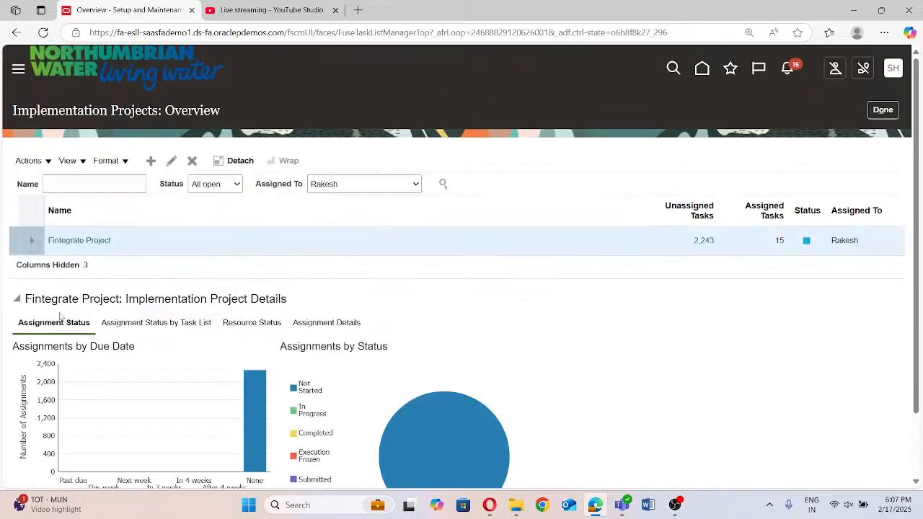
{"action": "left_click", "coordinate": [72, 240]}
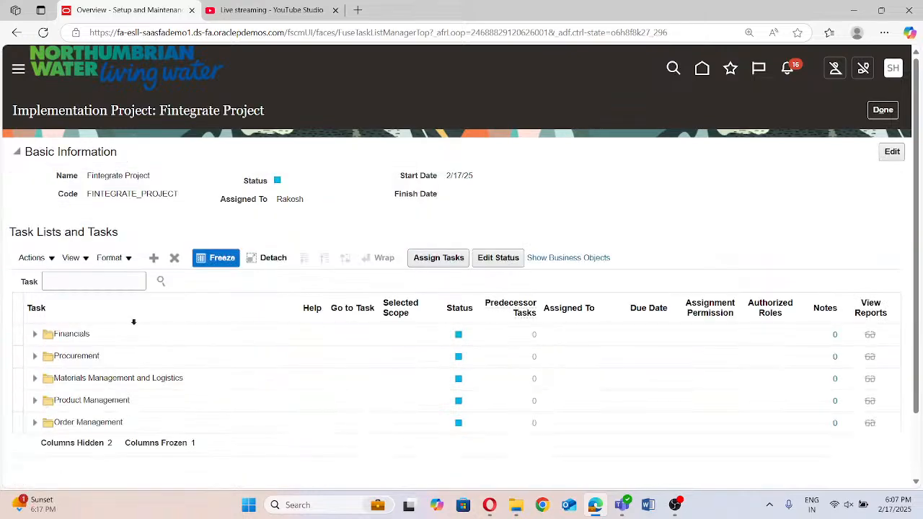
Look through the offerings that can be added to the project's task lists, and close the selection without adding any
{"action": "left_click", "coordinate": [153, 259]}
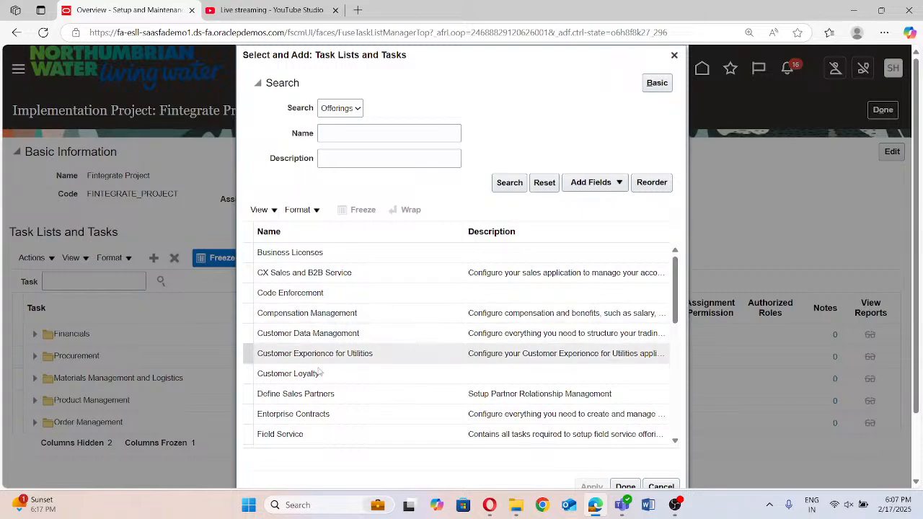
{"action": "scroll", "coordinate": [319, 360], "scroll_direction": "down", "scroll_amount": 1}
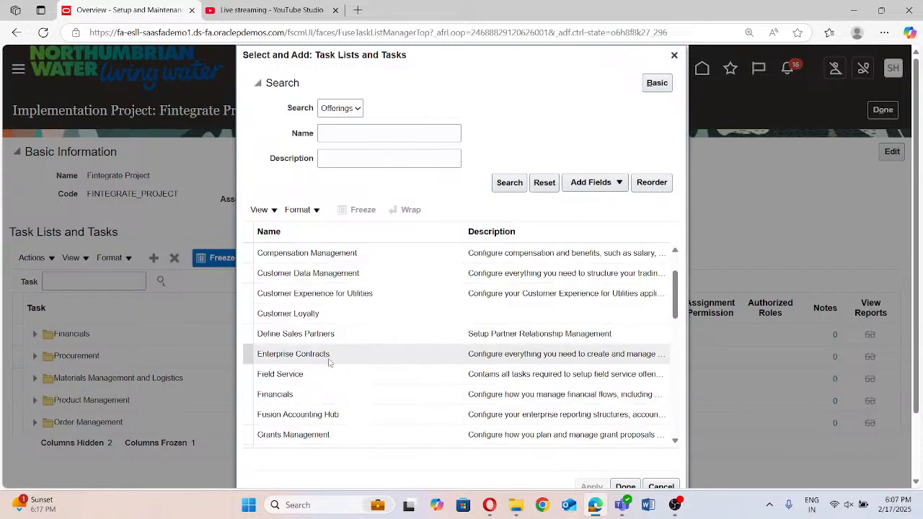
{"action": "scroll", "coordinate": [329, 362], "scroll_direction": "down", "scroll_amount": 2}
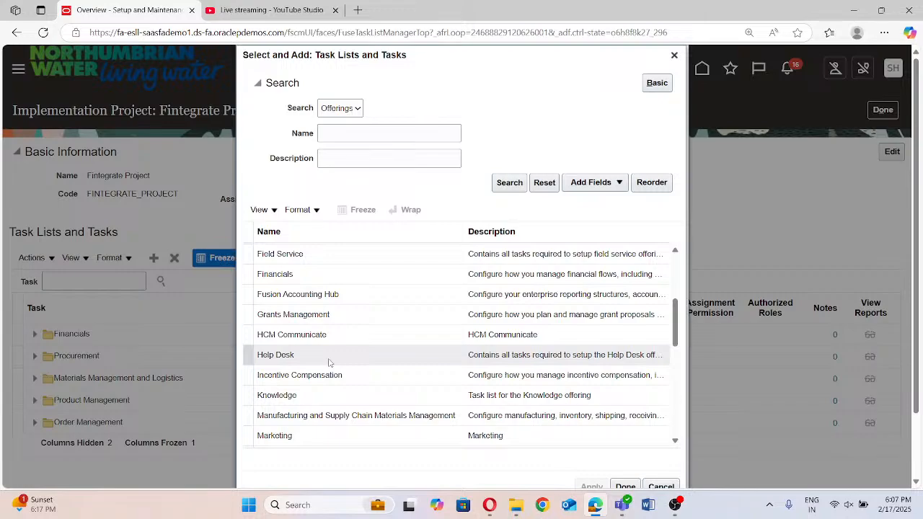
{"action": "scroll", "coordinate": [329, 362], "scroll_direction": "down", "scroll_amount": 1}
{"action": "scroll", "coordinate": [329, 361], "scroll_direction": "down", "scroll_amount": 1}
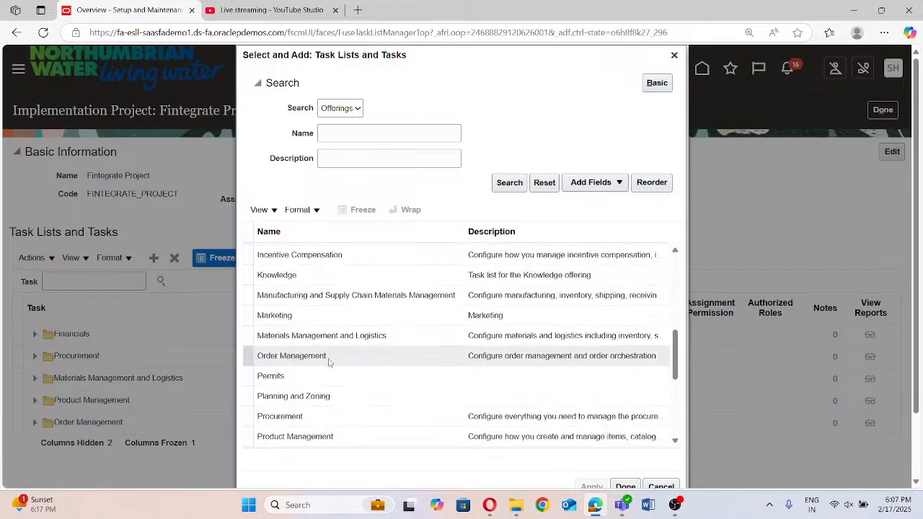
{"action": "scroll", "coordinate": [329, 362], "scroll_direction": "down", "scroll_amount": 1}
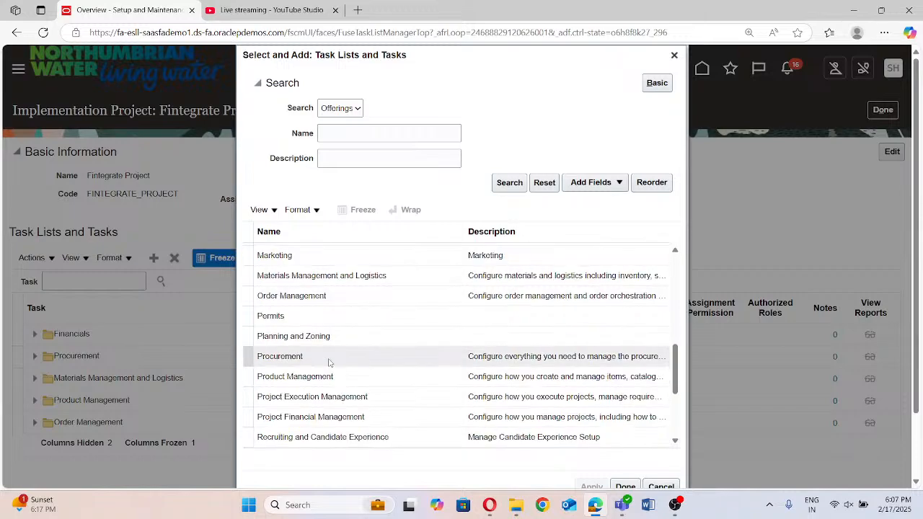
{"action": "scroll", "coordinate": [329, 362], "scroll_direction": "down", "scroll_amount": 1}
{"action": "scroll", "coordinate": [329, 357], "scroll_direction": "down", "scroll_amount": 3}
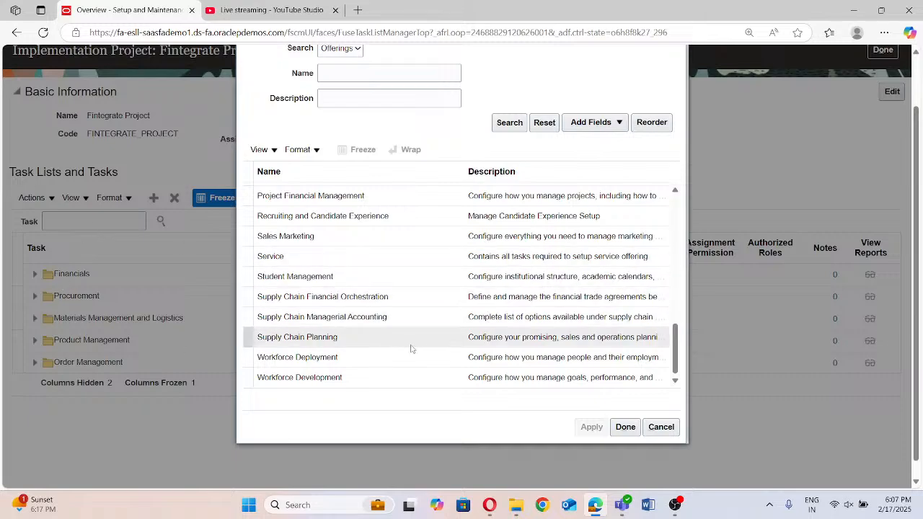
{"action": "scroll", "coordinate": [411, 348], "scroll_direction": "up", "scroll_amount": 3}
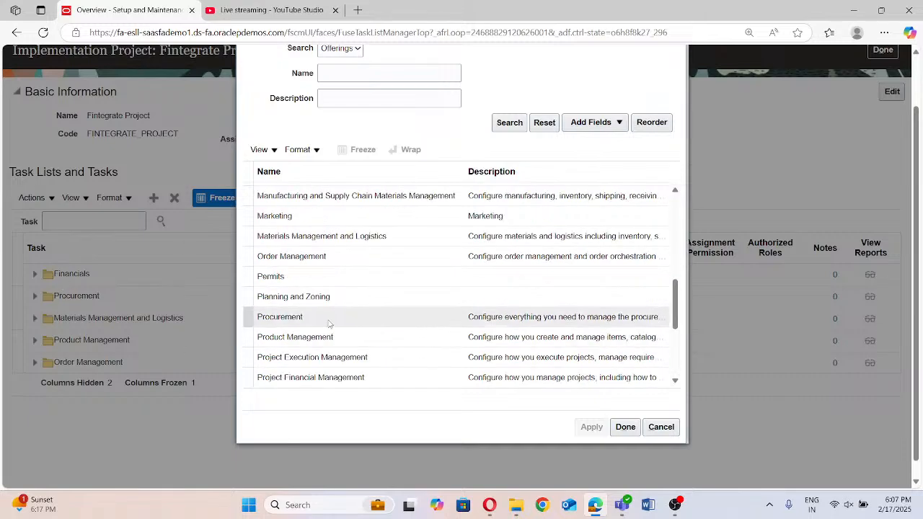
{"action": "scroll", "coordinate": [330, 320], "scroll_direction": "up", "scroll_amount": 1}
{"action": "scroll", "coordinate": [290, 277], "scroll_direction": "up", "scroll_amount": 4}
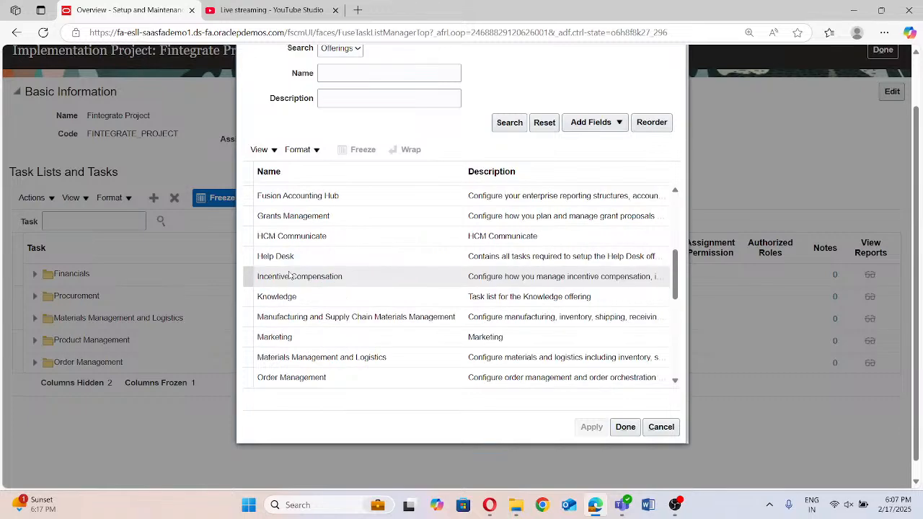
{"action": "scroll", "coordinate": [304, 277], "scroll_direction": "up", "scroll_amount": 3}
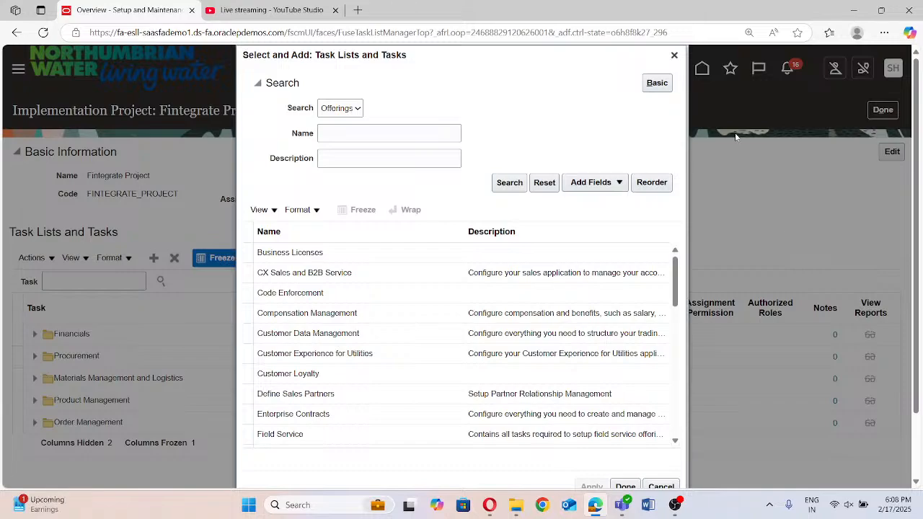
{"action": "left_click", "coordinate": [674, 55]}
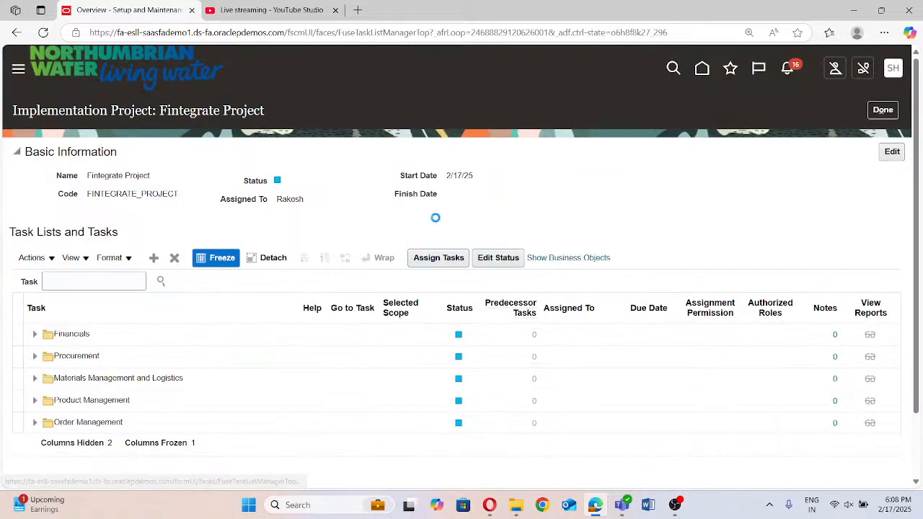
Check which Fixed Assets functions are available in the application's navigation, and return to the project
{"action": "left_click", "coordinate": [107, 281]}
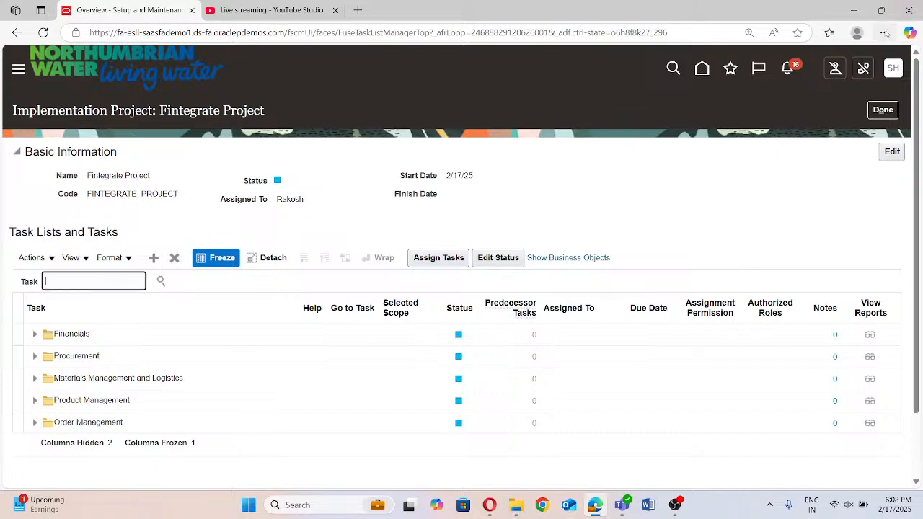
{"action": "left_click", "coordinate": [893, 70]}
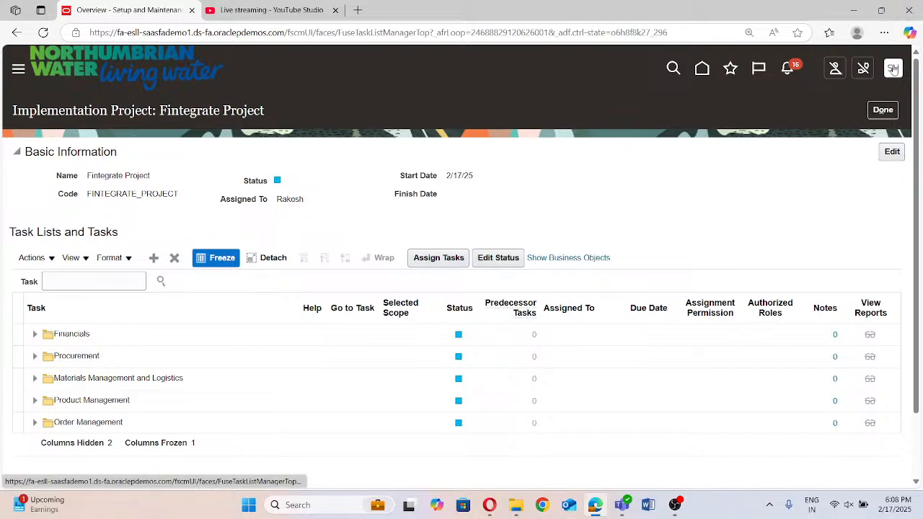
{"action": "left_click", "coordinate": [16, 70]}
{"action": "scroll", "coordinate": [72, 328], "scroll_direction": "down", "scroll_amount": 5}
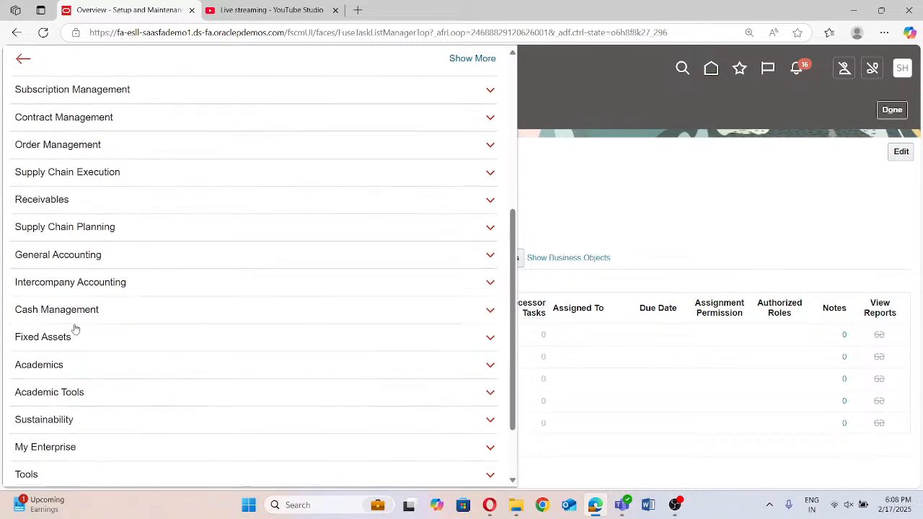
{"action": "scroll", "coordinate": [75, 329], "scroll_direction": "down", "scroll_amount": 2}
{"action": "left_click", "coordinate": [46, 252]}
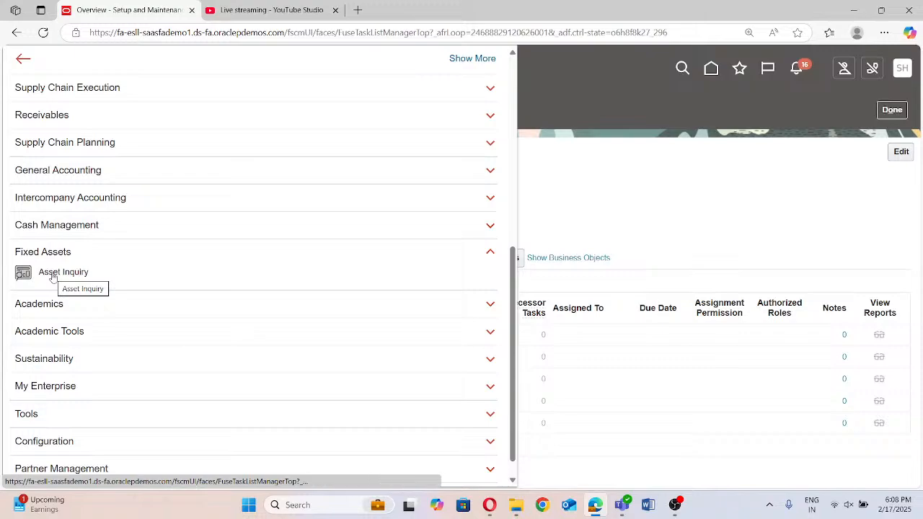
{"action": "left_click", "coordinate": [582, 179]}
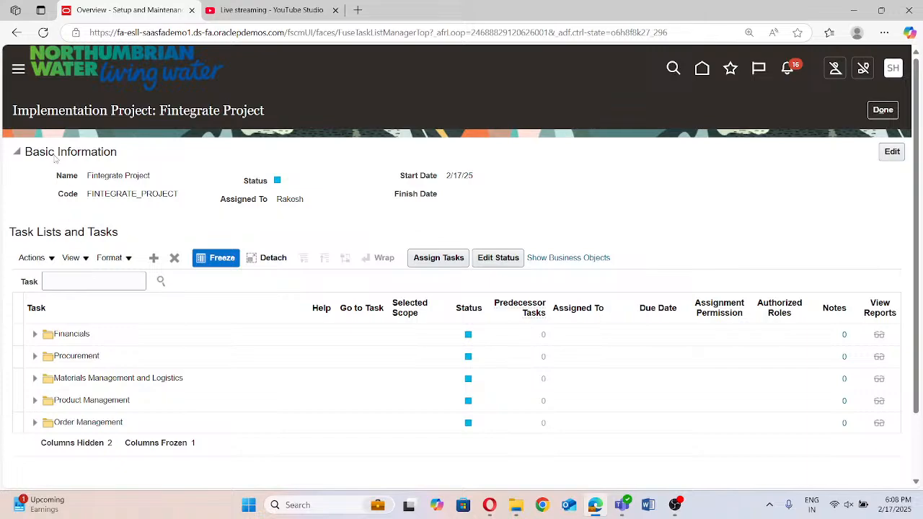
Open the Security Console from the Tools group of the application's navigation
{"action": "left_click", "coordinate": [18, 71]}
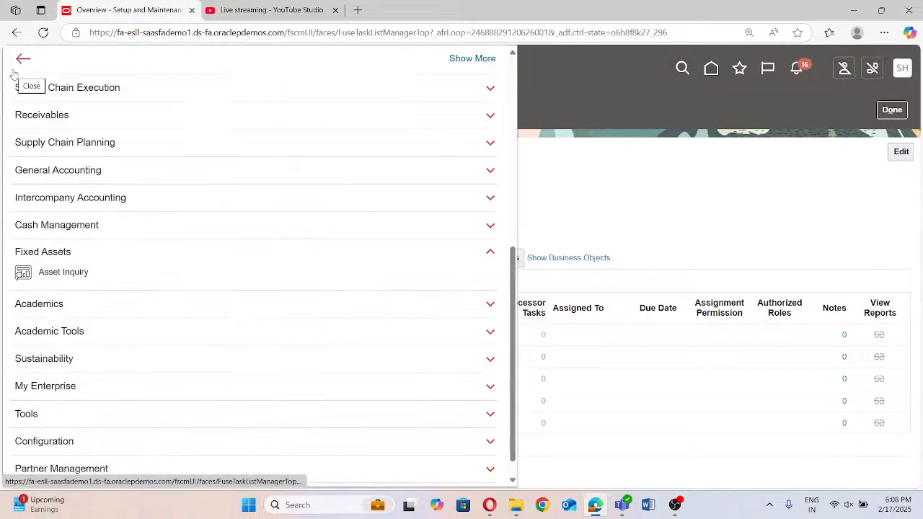
{"action": "scroll", "coordinate": [254, 277], "scroll_direction": "down", "scroll_amount": 1}
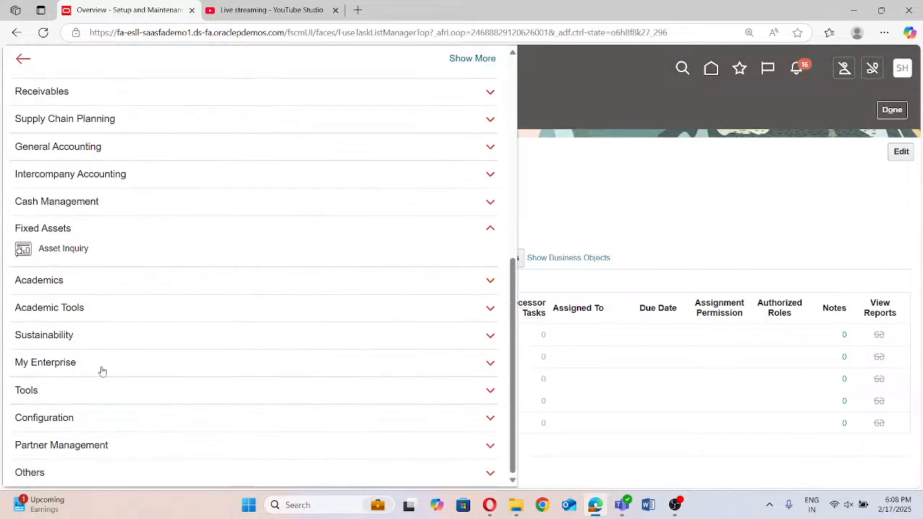
{"action": "left_click", "coordinate": [55, 389]}
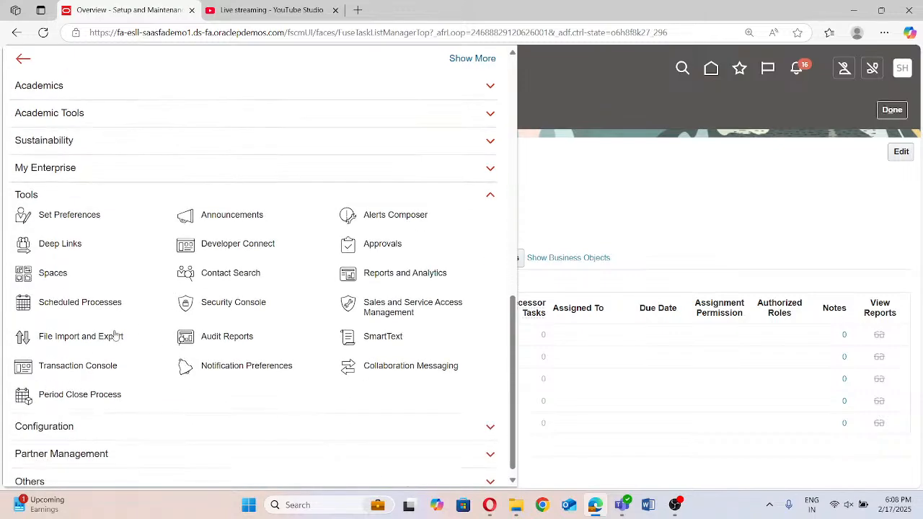
{"action": "left_click", "coordinate": [238, 306]}
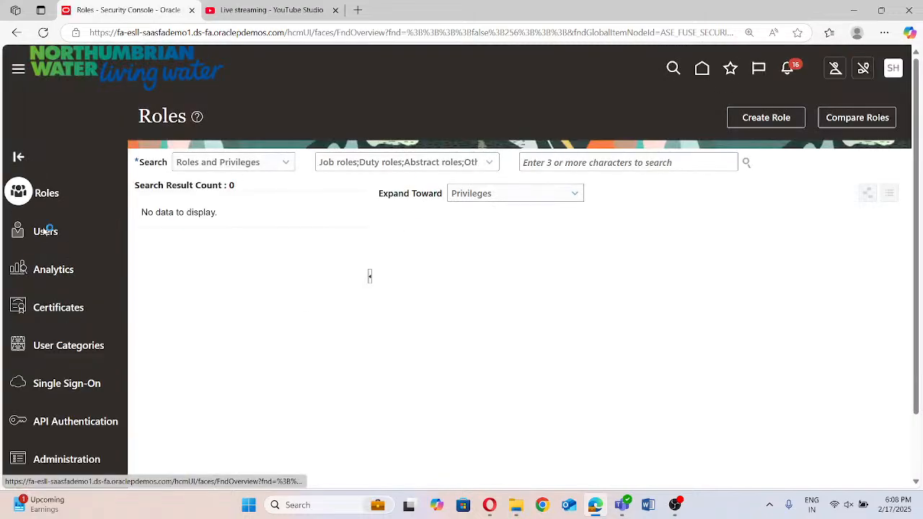
Search the user accounts by the project assignee's user name, and open the matching account to review its assigned roles
{"action": "left_click", "coordinate": [46, 231]}
{"action": "left_click", "coordinate": [370, 166]}
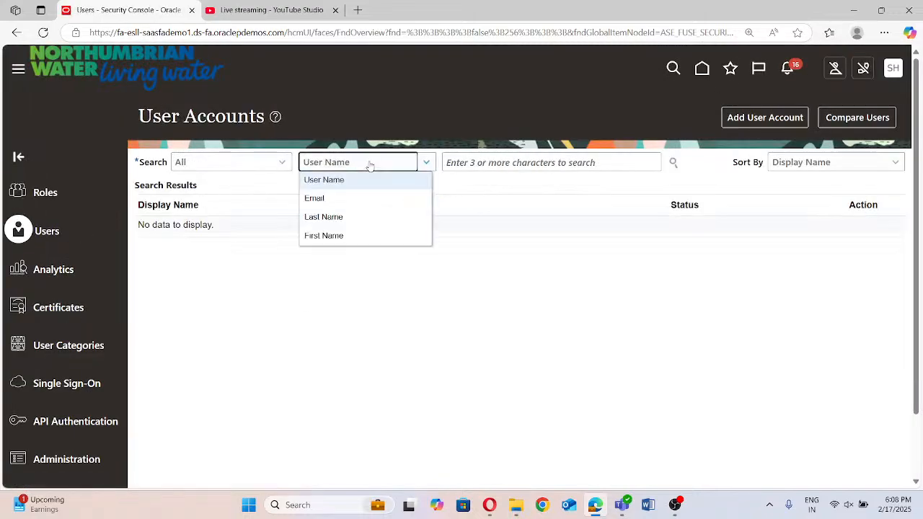
{"action": "left_click", "coordinate": [503, 164]}
{"action": "type", "text": "Rakesh"}
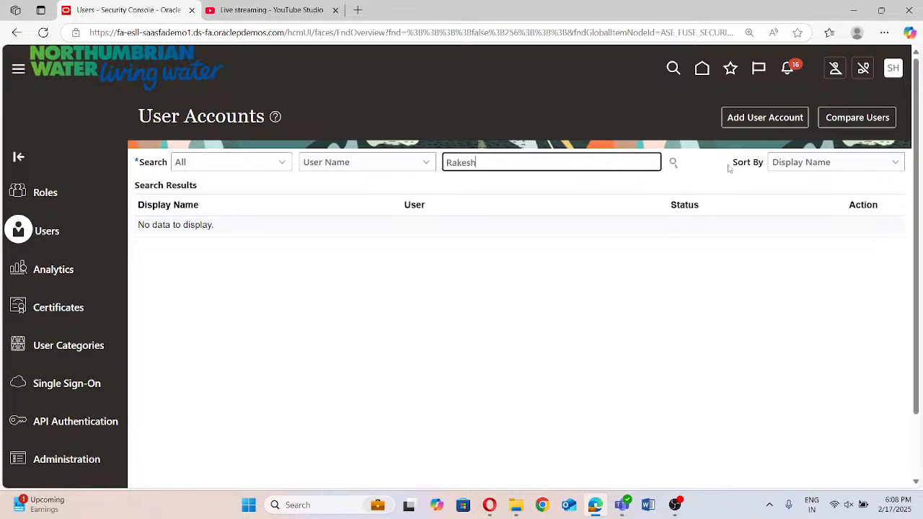
{"action": "left_click", "coordinate": [673, 163]}
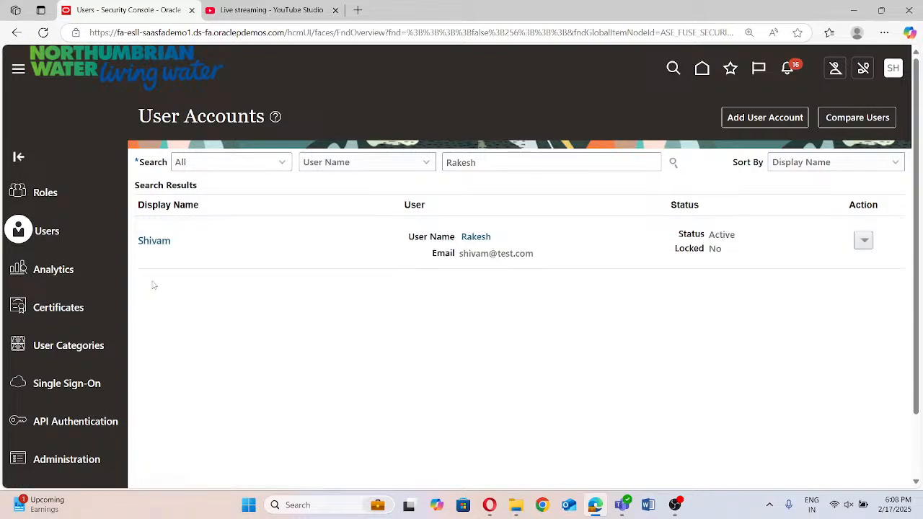
{"action": "left_click", "coordinate": [158, 241]}
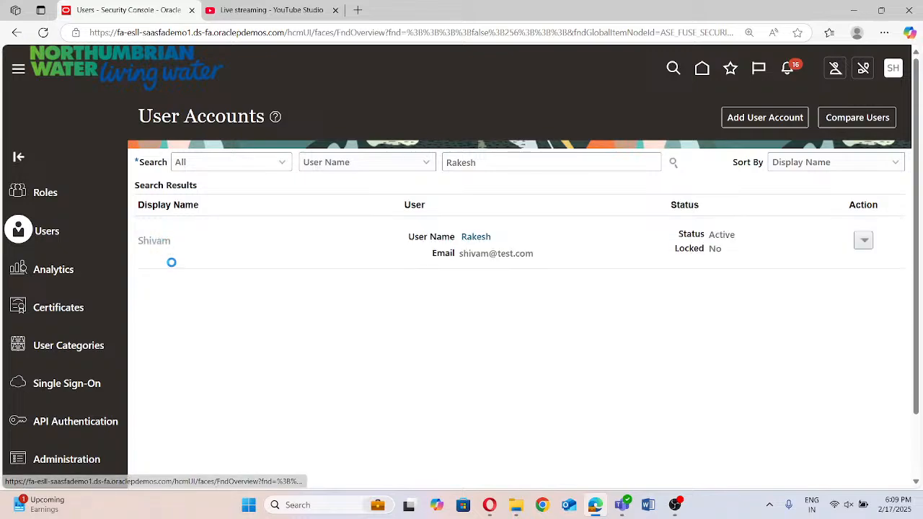
{"action": "scroll", "coordinate": [176, 264], "scroll_direction": "down", "scroll_amount": 1}
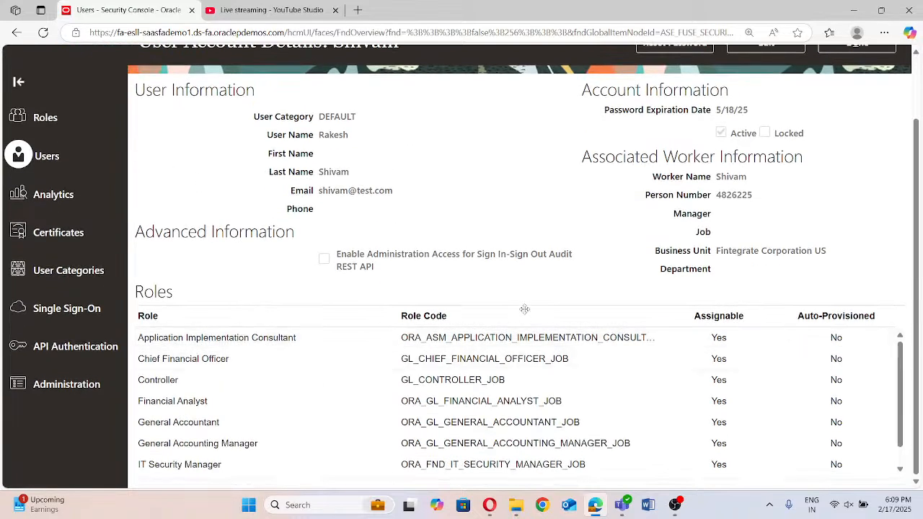
{"action": "scroll", "coordinate": [328, 238], "scroll_direction": "up", "scroll_amount": 1}
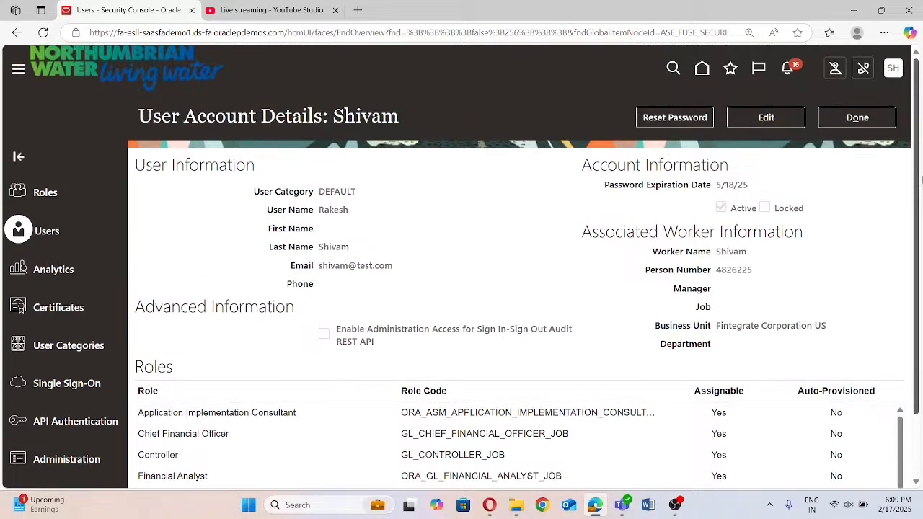
Edit the user account and add the Asset Accountant role membership with code ORA_FA_ASSET_ACCOUNTANT_JOB
{"action": "left_click", "coordinate": [766, 118]}
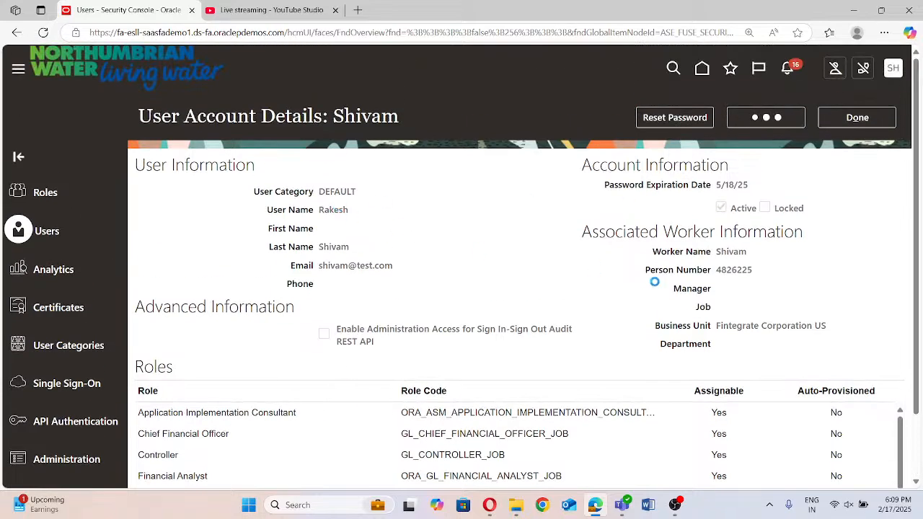
{"action": "scroll", "coordinate": [656, 283], "scroll_direction": "down", "scroll_amount": 2}
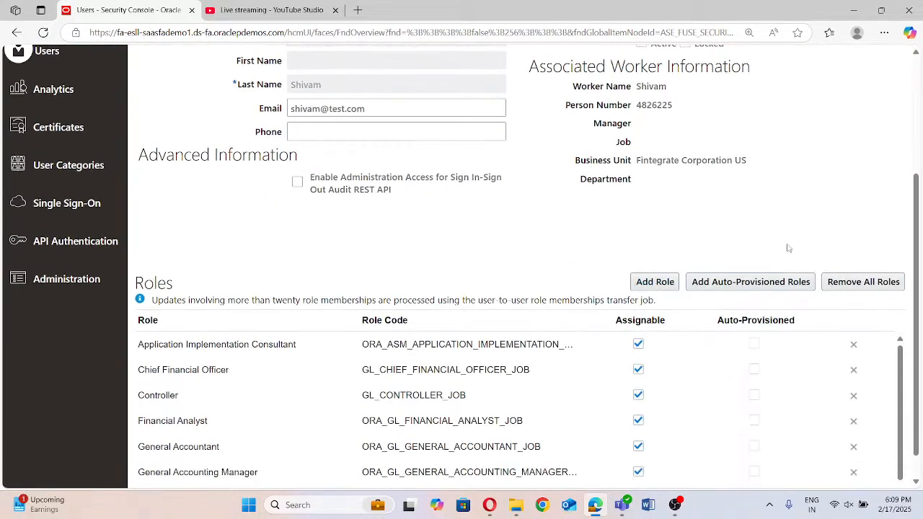
{"action": "left_click", "coordinate": [659, 282]}
{"action": "left_click", "coordinate": [378, 134]}
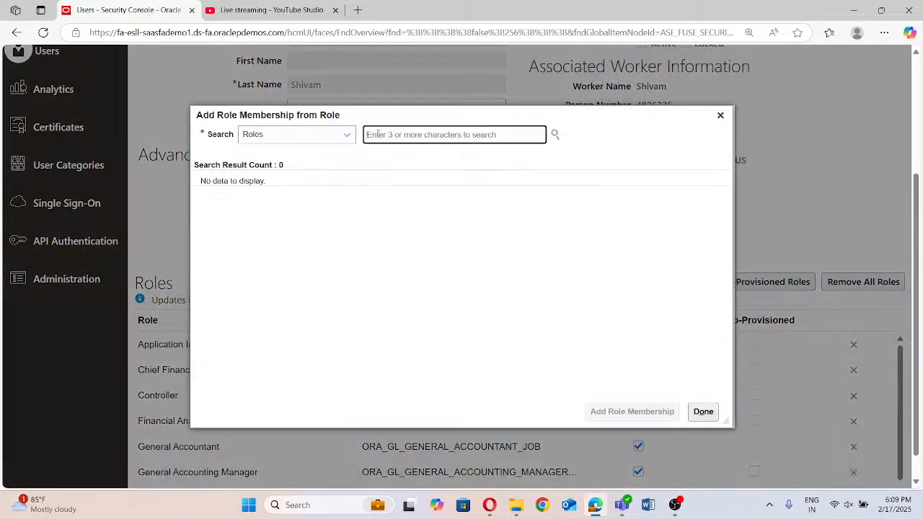
{"action": "type", "text": "Asset"}
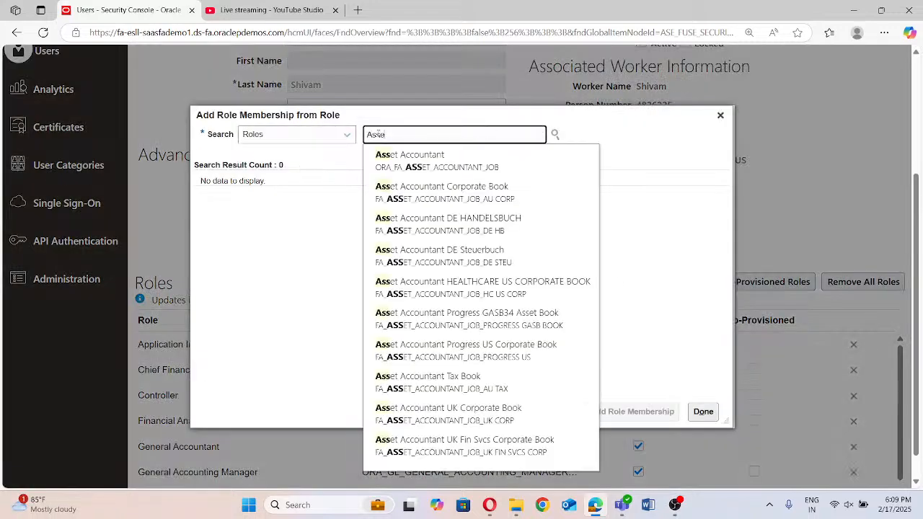
{"action": "left_click", "coordinate": [500, 164]}
{"action": "left_click", "coordinate": [469, 185]}
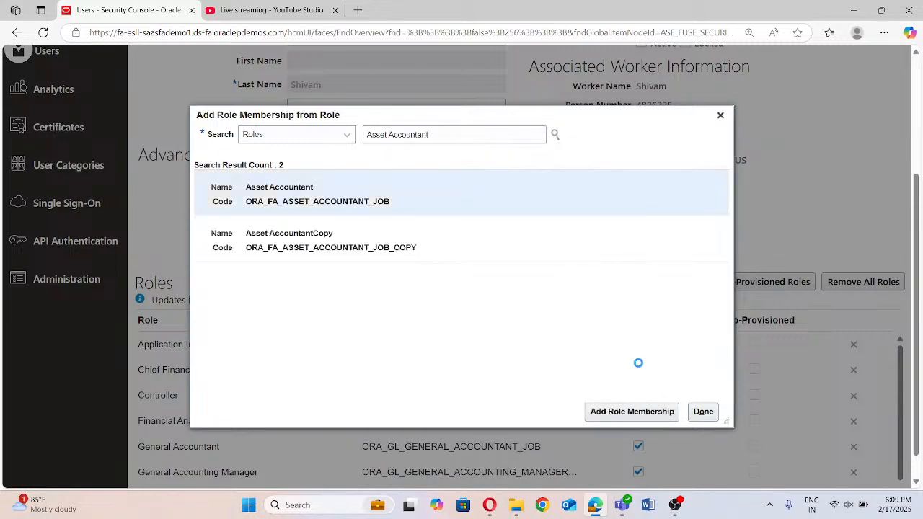
{"action": "left_click", "coordinate": [649, 414]}
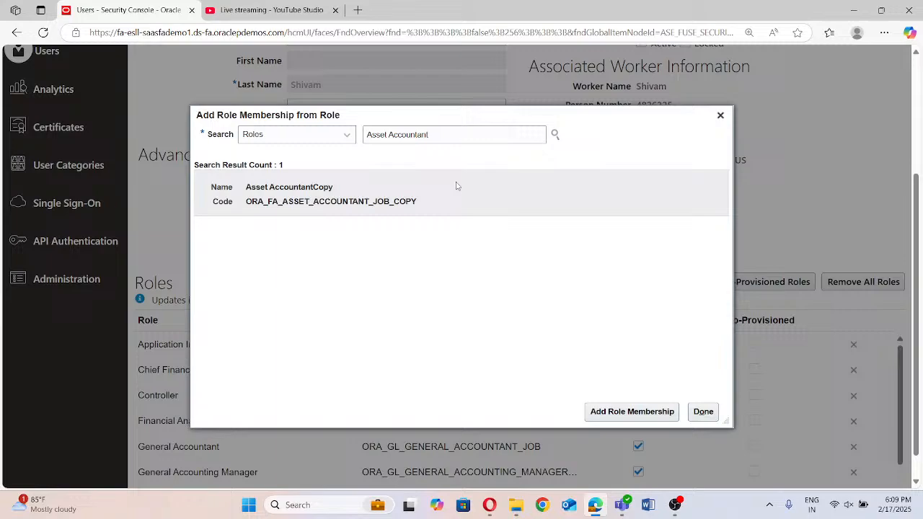
Search the available roles for "Asset" to look through the matching asset roles, and close the role membership dialog
{"action": "double_click", "coordinate": [442, 135]}
{"action": "key", "text": "BackSpace"}
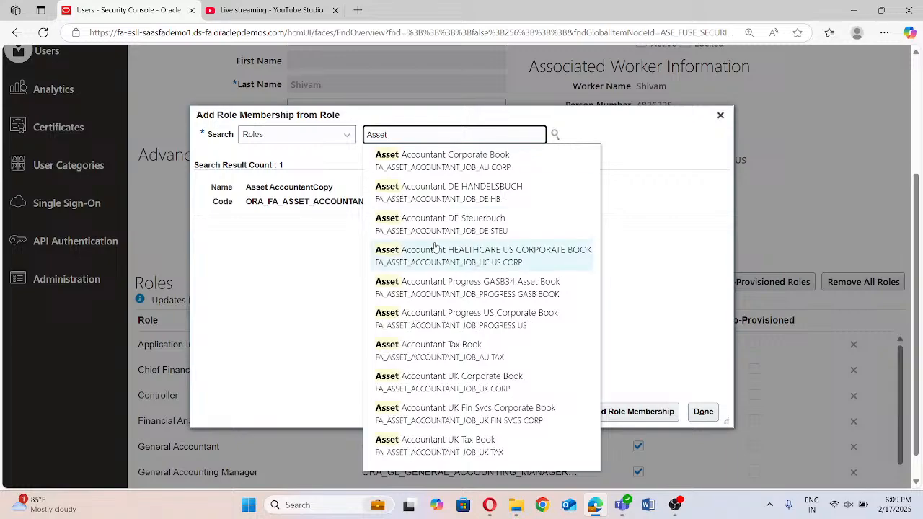
{"action": "scroll", "coordinate": [437, 249], "scroll_direction": "down", "scroll_amount": 1}
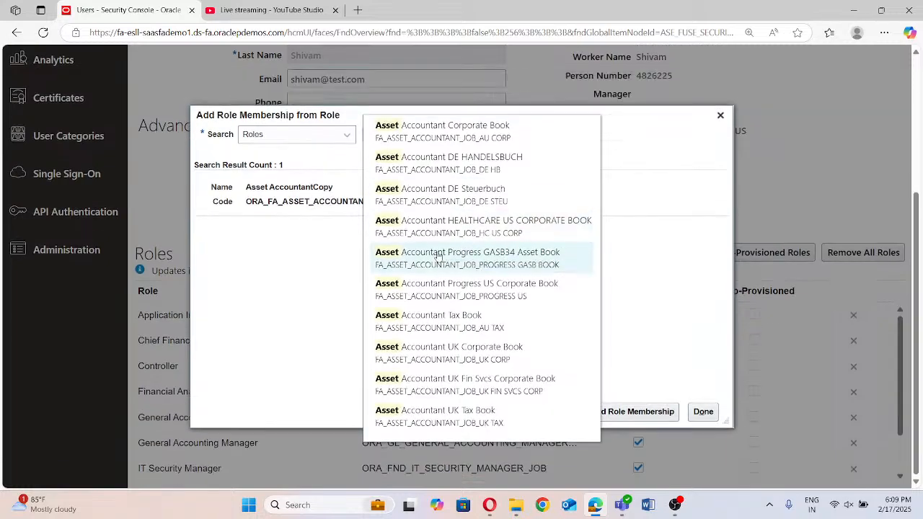
{"action": "left_click", "coordinate": [654, 146]}
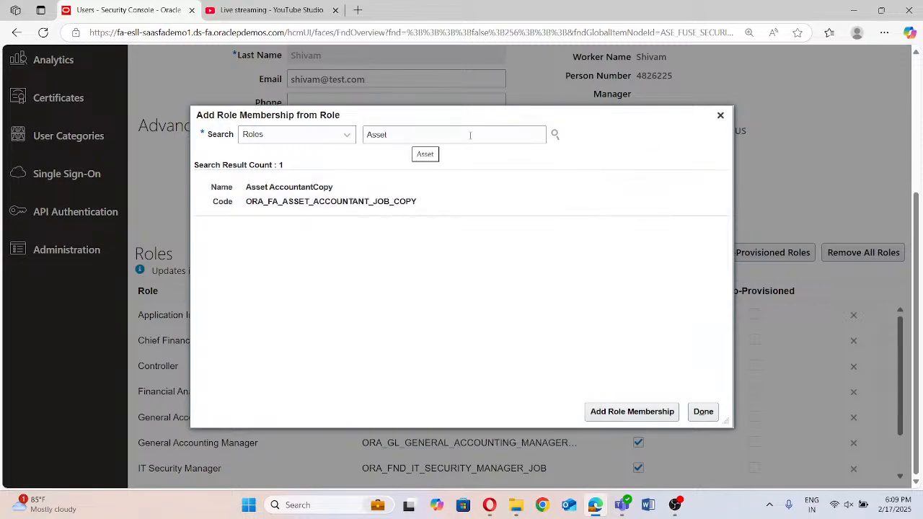
{"action": "left_click", "coordinate": [720, 116]}
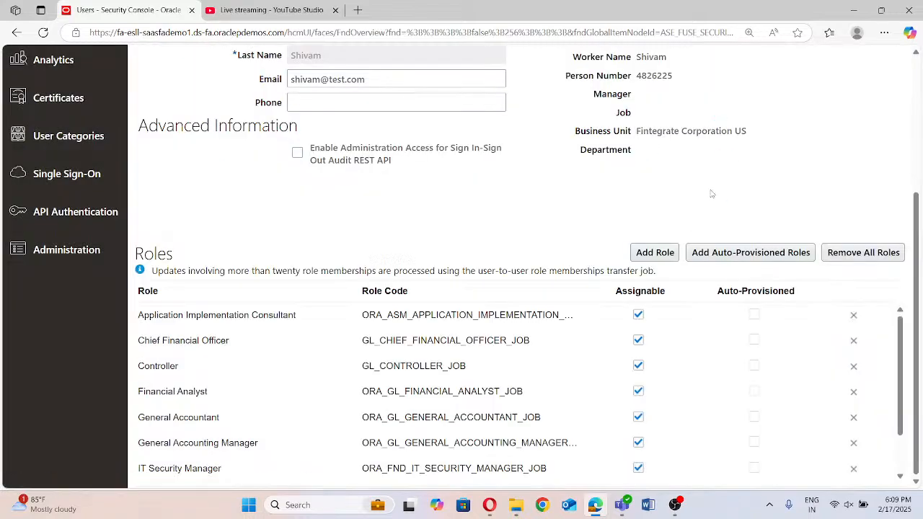
Save the user account with its added role and close the account details
{"action": "scroll", "coordinate": [699, 223], "scroll_direction": "up", "scroll_amount": 3}
{"action": "left_click", "coordinate": [755, 117]}
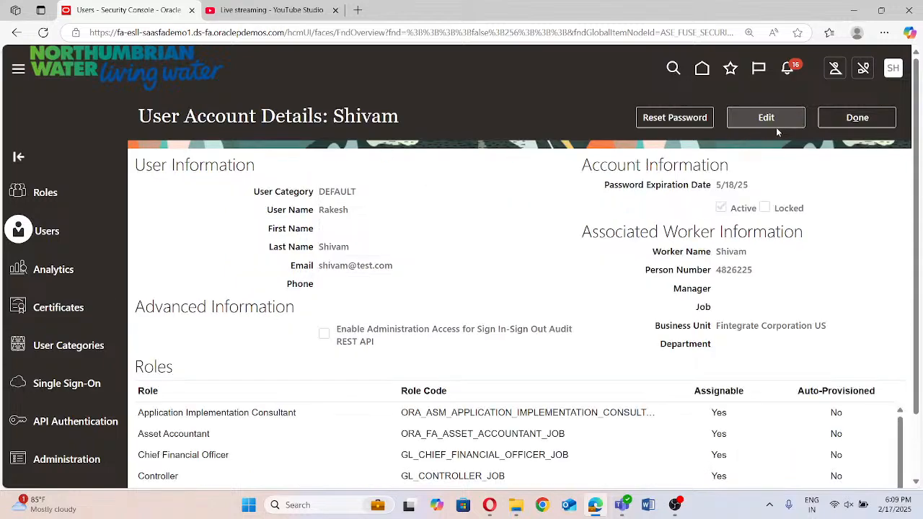
{"action": "left_click", "coordinate": [850, 118]}
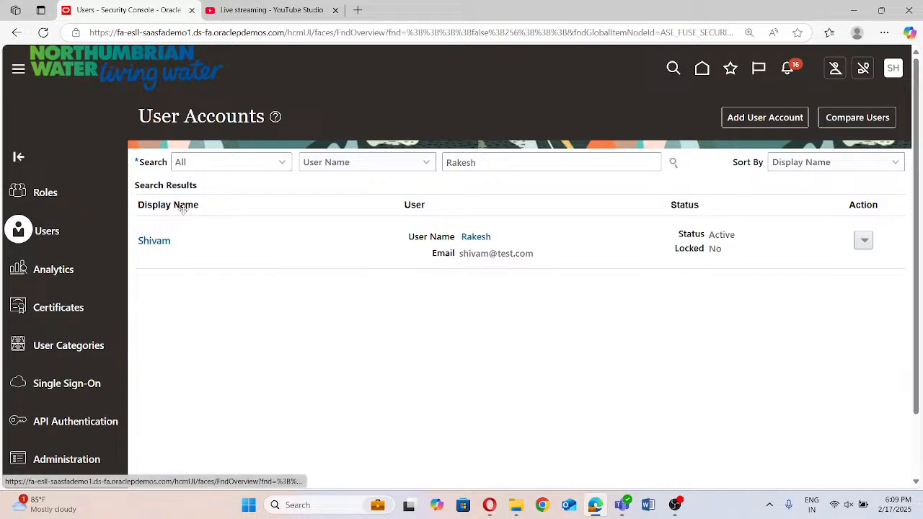
Open Scheduled Processes from the Tools group of the application's navigation
{"action": "scroll", "coordinate": [213, 247], "scroll_direction": "down", "scroll_amount": 1}
{"action": "scroll", "coordinate": [213, 247], "scroll_direction": "up", "scroll_amount": 1}
{"action": "scroll", "coordinate": [128, 231], "scroll_direction": "down", "scroll_amount": 6}
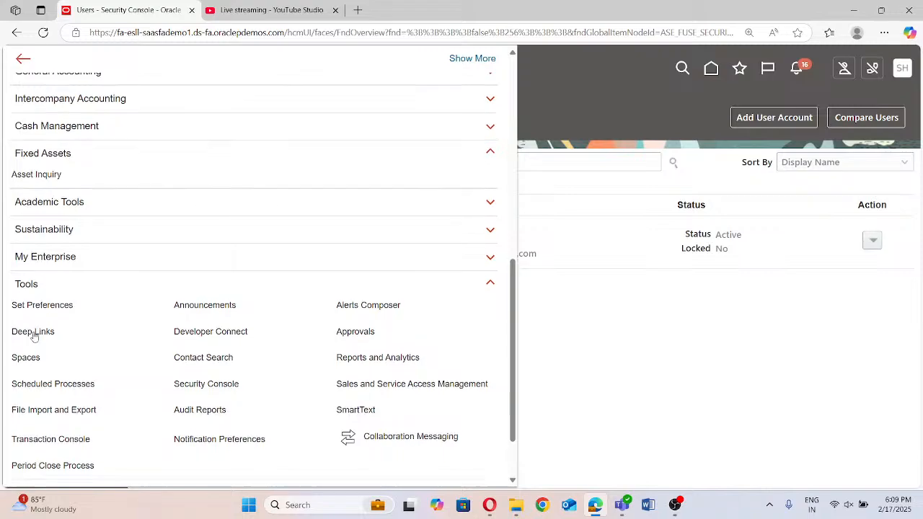
{"action": "scroll", "coordinate": [33, 328], "scroll_direction": "down", "scroll_amount": 2}
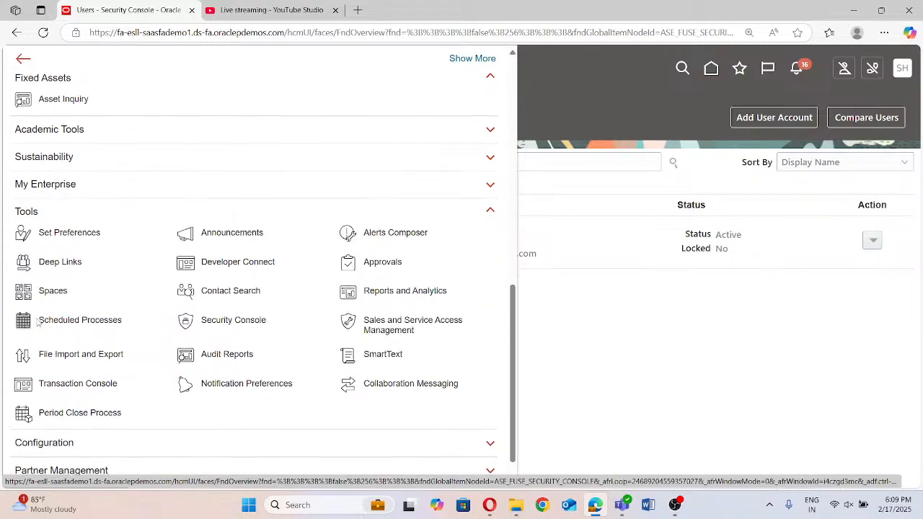
{"action": "left_click", "coordinate": [28, 329]}
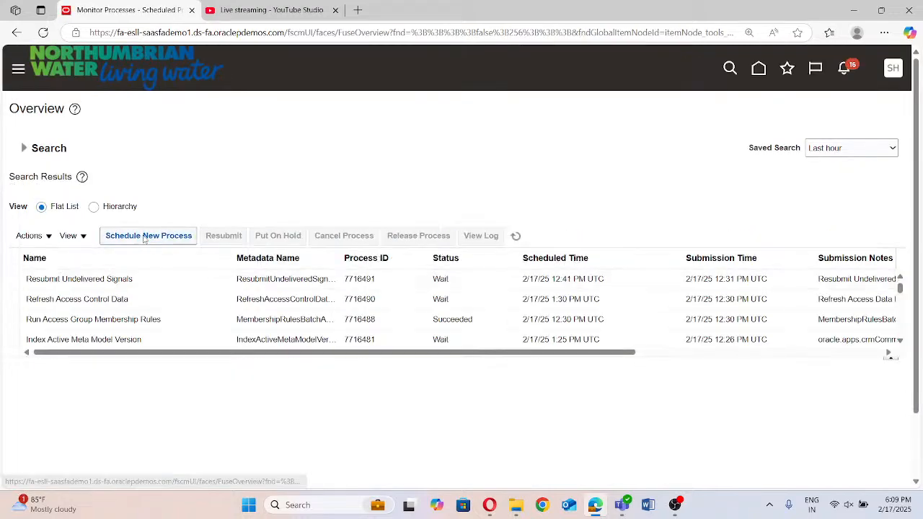
Schedule a new job, find Retrieve Latest LDAP Changes by searching for "LDAP", and submit it to run as soon as possible
{"action": "left_click", "coordinate": [146, 236]}
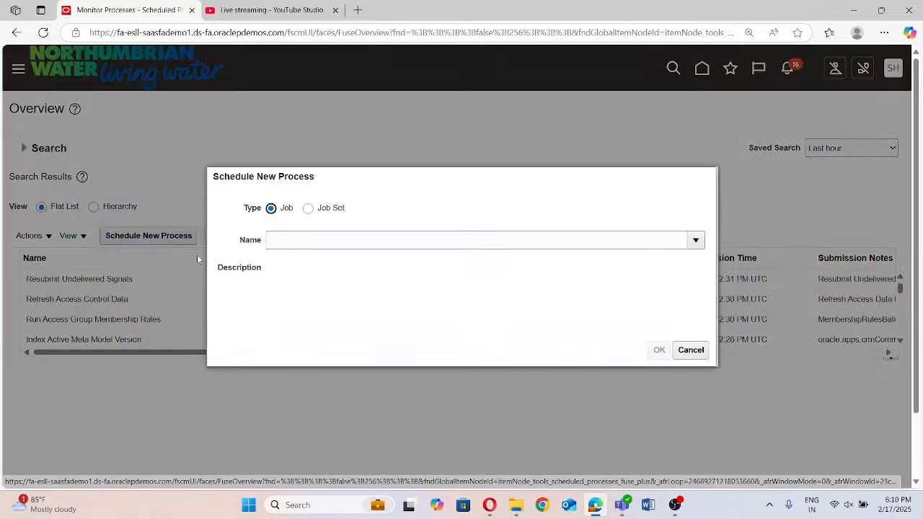
{"action": "left_click", "coordinate": [295, 239]}
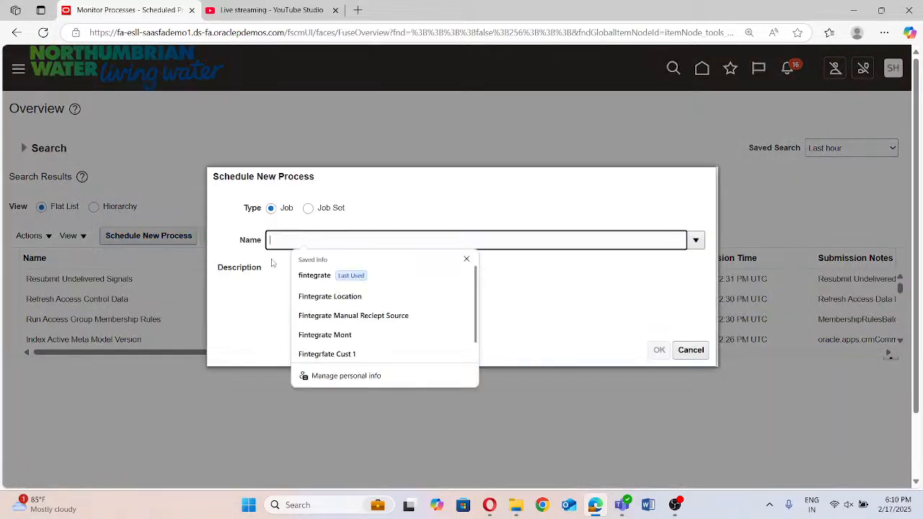
{"action": "type", "text": "LDAP"}
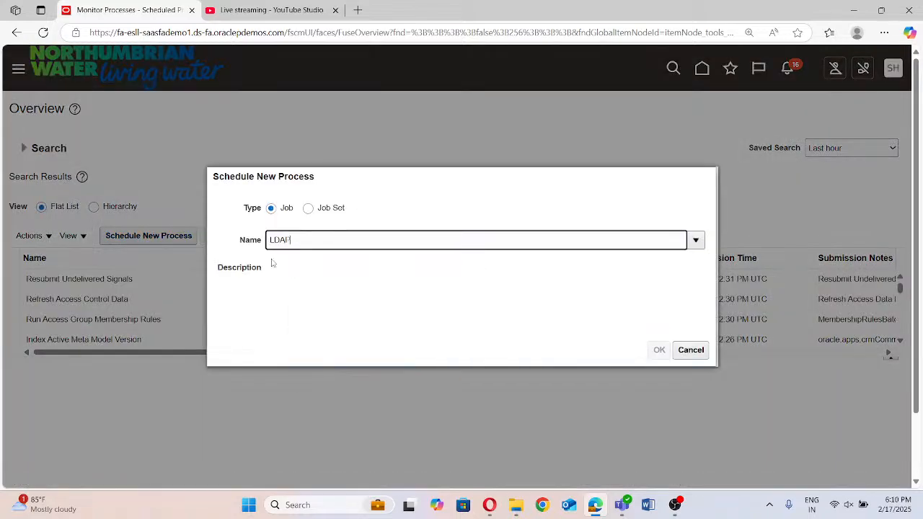
{"action": "key", "text": "Tab"}
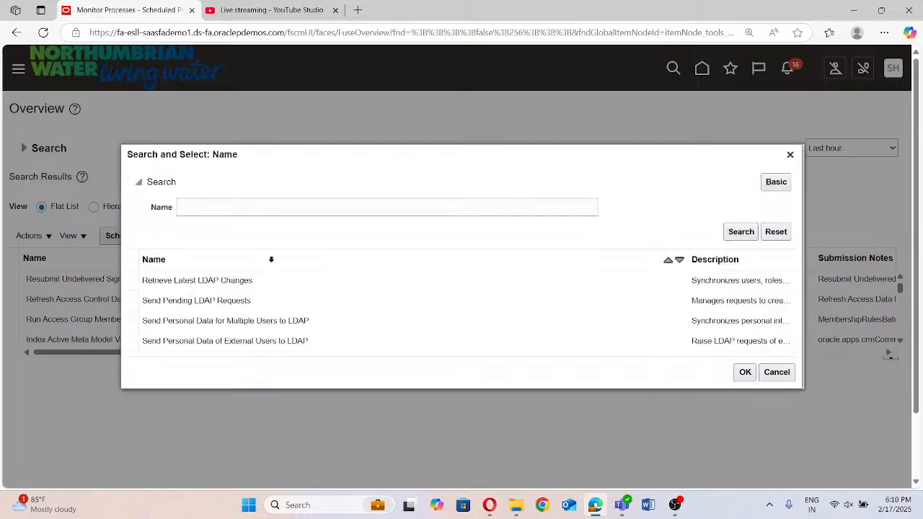
{"action": "left_click", "coordinate": [185, 283]}
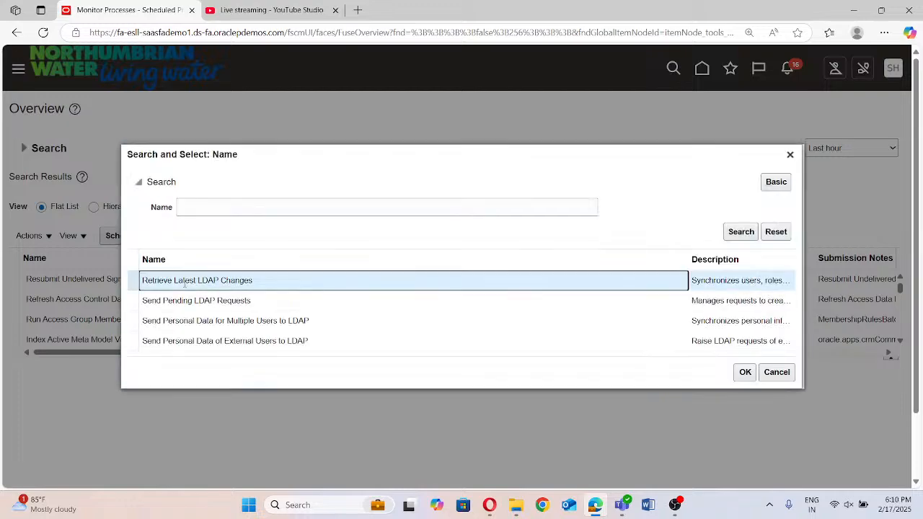
{"action": "left_click", "coordinate": [746, 372]}
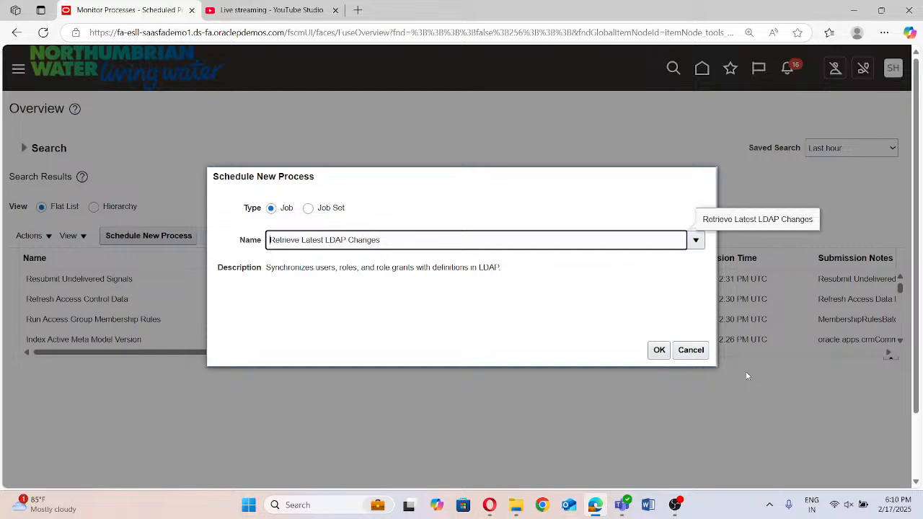
{"action": "left_click", "coordinate": [660, 351]}
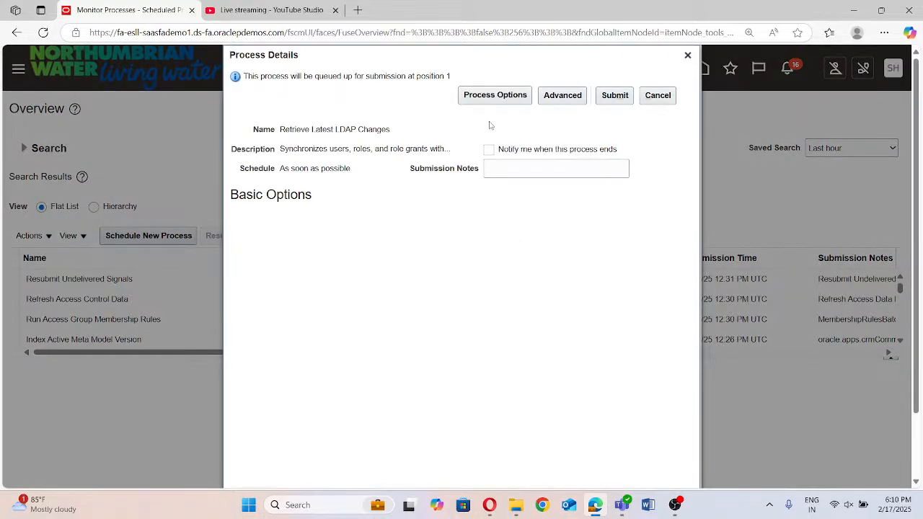
{"action": "left_click", "coordinate": [615, 98]}
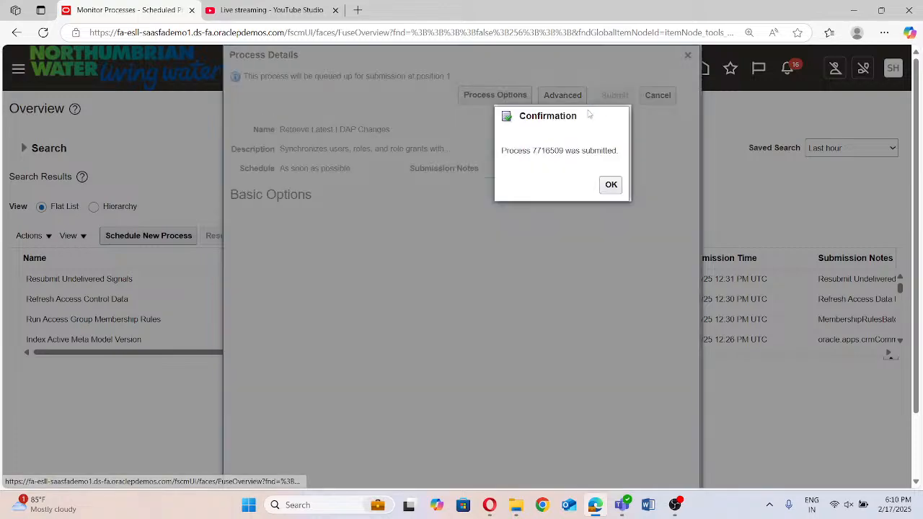
{"action": "left_click", "coordinate": [612, 186]}
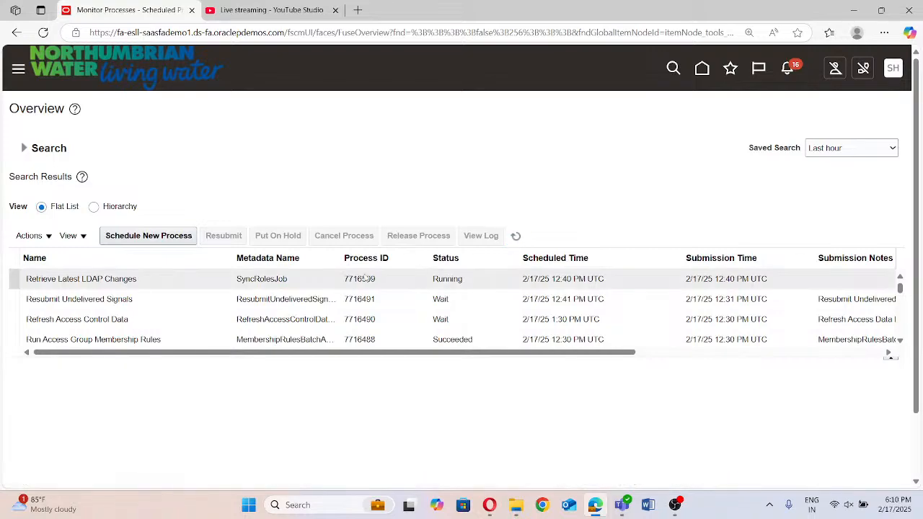
Refresh the process list to check the status of the Retrieve Latest LDAP Changes job
{"action": "left_click", "coordinate": [517, 237]}
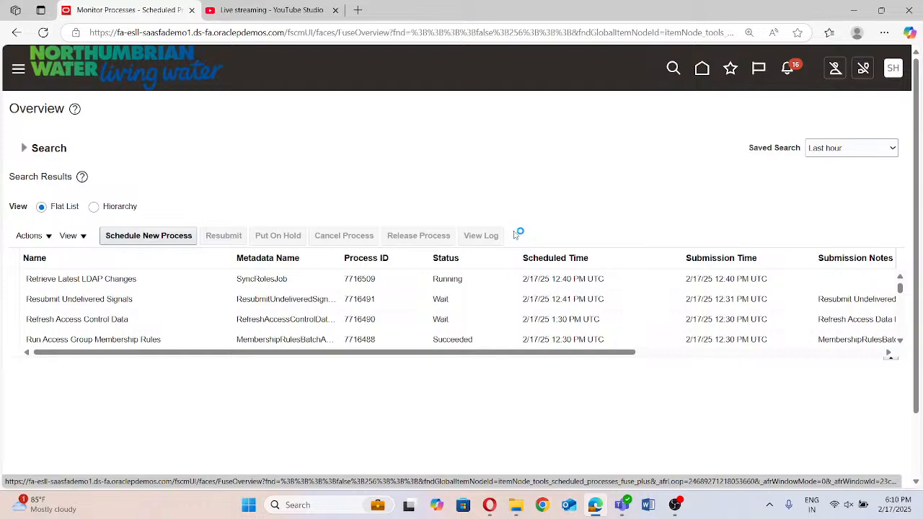
{"action": "left_click", "coordinate": [515, 236]}
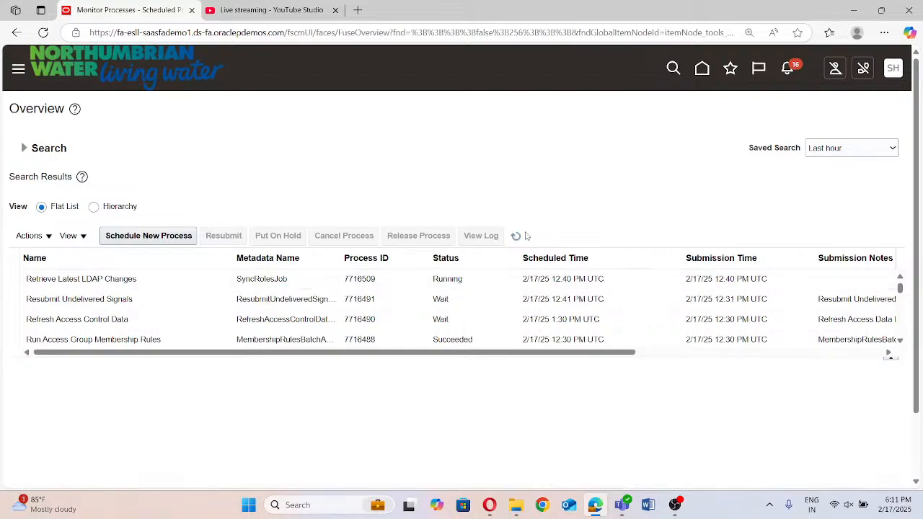
{"action": "left_click", "coordinate": [515, 236]}
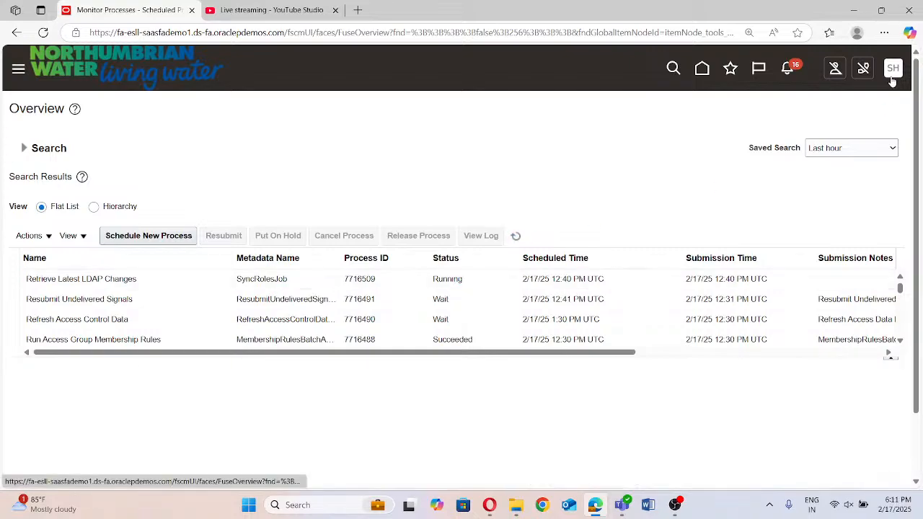
Sign out of the application, confirm the logout, and sign back in with the saved credentials
{"action": "left_click", "coordinate": [892, 77]}
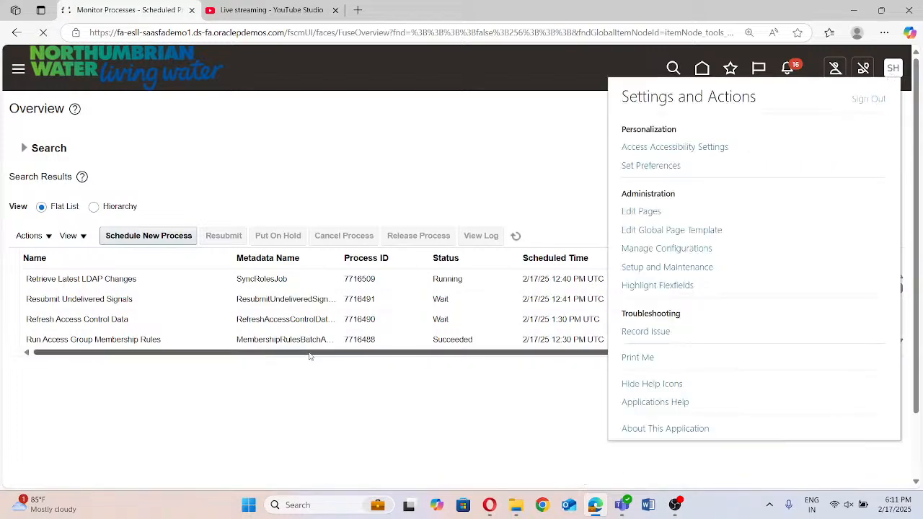
{"action": "left_click", "coordinate": [868, 99]}
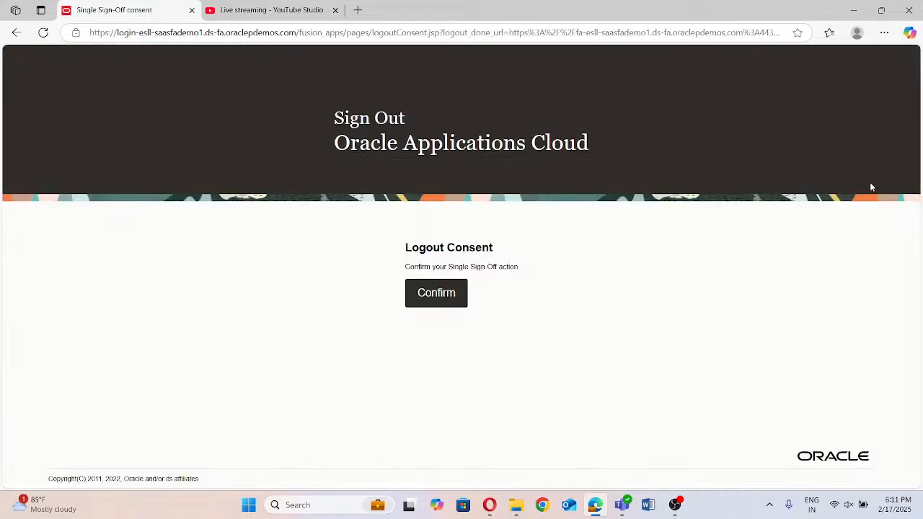
{"action": "left_click", "coordinate": [450, 298]}
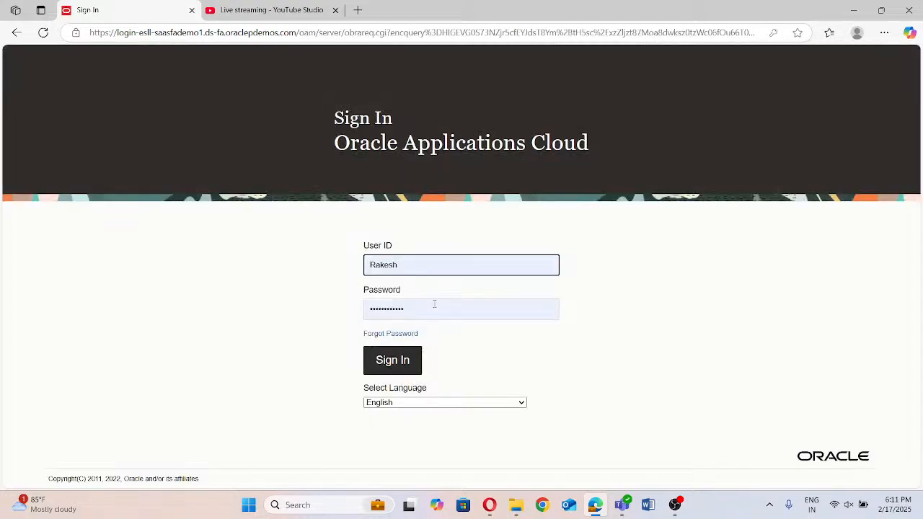
{"action": "left_click", "coordinate": [389, 360]}
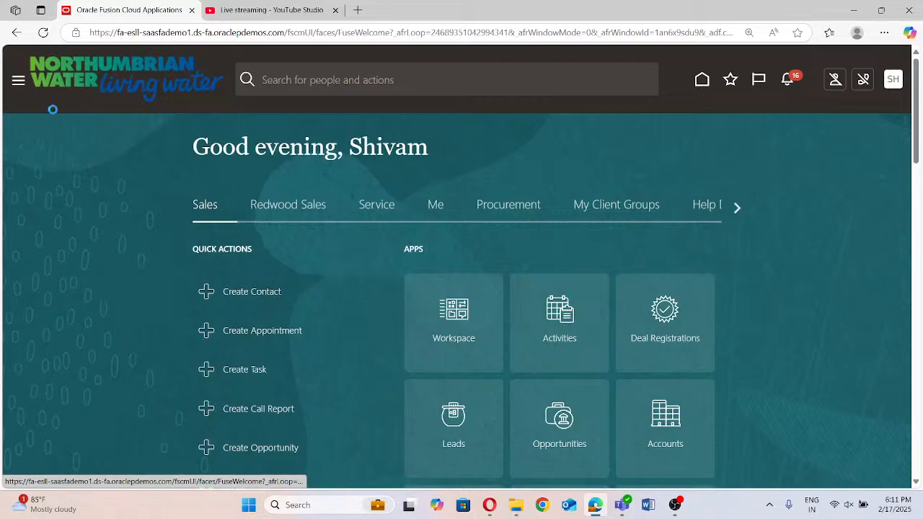
Check which functions the Fixed Assets group offers in the application's navigation
{"action": "scroll", "coordinate": [93, 238], "scroll_direction": "down", "scroll_amount": 3}
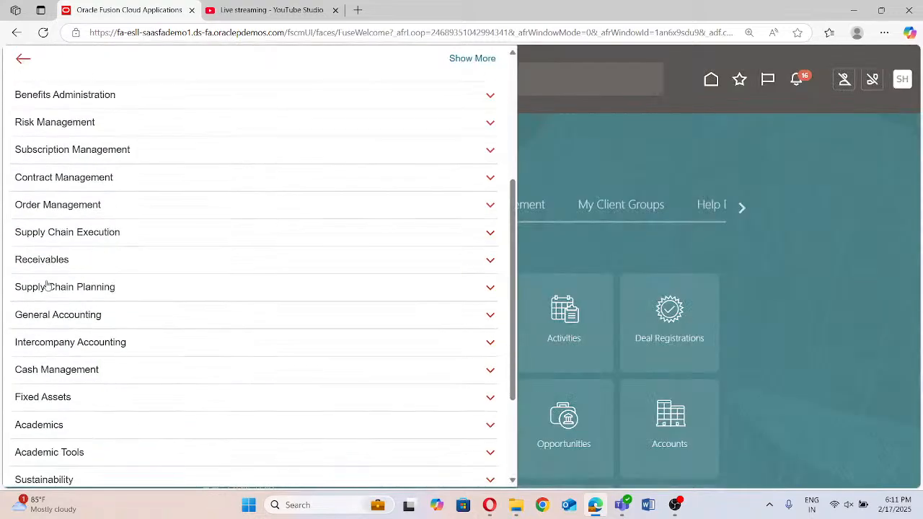
{"action": "scroll", "coordinate": [51, 299], "scroll_direction": "down", "scroll_amount": 3}
{"action": "left_click", "coordinate": [73, 277]}
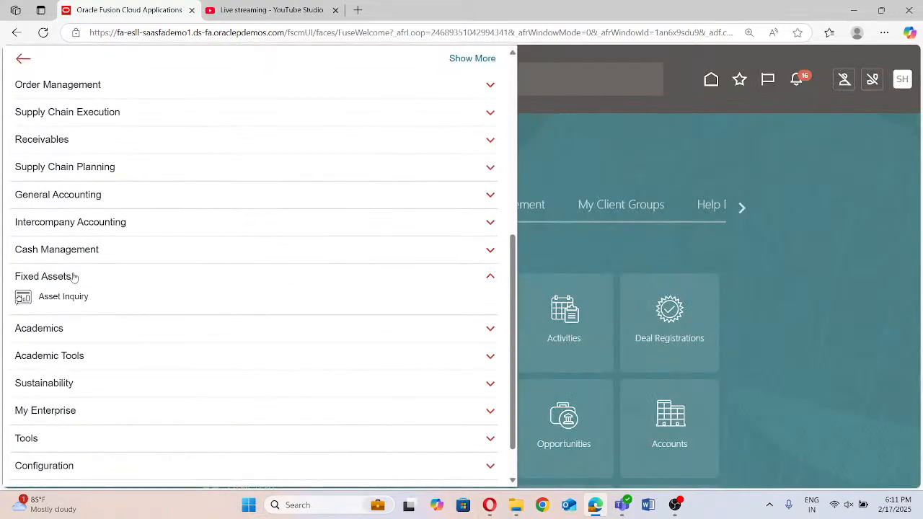
{"action": "left_click", "coordinate": [72, 276]}
Reopen the Security Console from the Tools group of the application's navigation
{"action": "scroll", "coordinate": [76, 393], "scroll_direction": "down", "scroll_amount": 1}
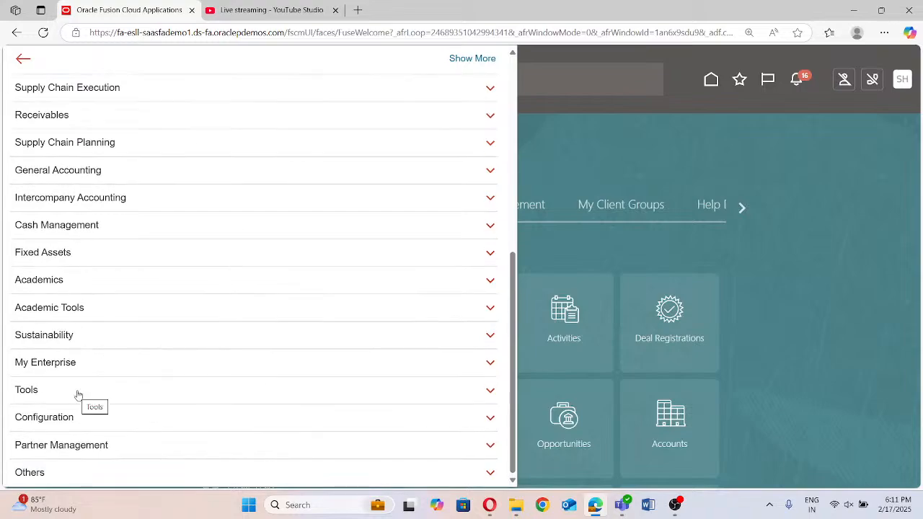
{"action": "left_click", "coordinate": [78, 393]}
{"action": "scroll", "coordinate": [315, 408], "scroll_direction": "down", "scroll_amount": 3}
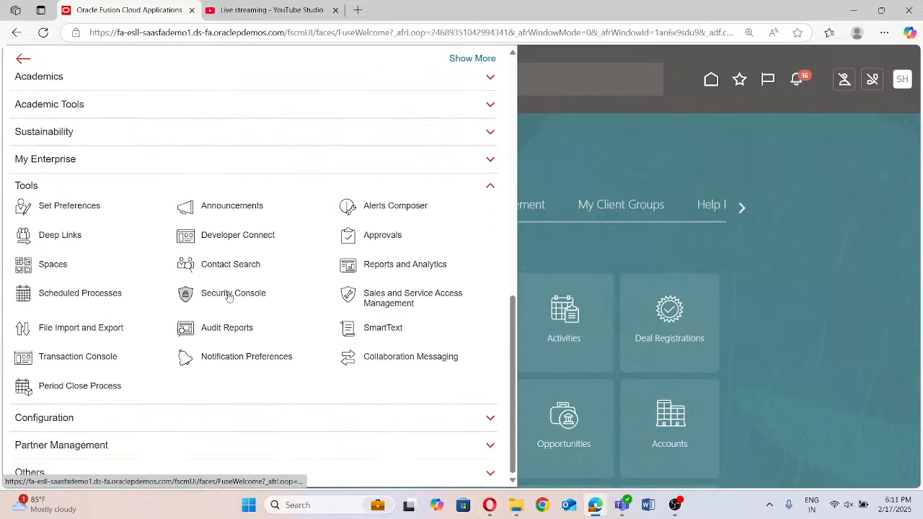
{"action": "left_click", "coordinate": [230, 296]}
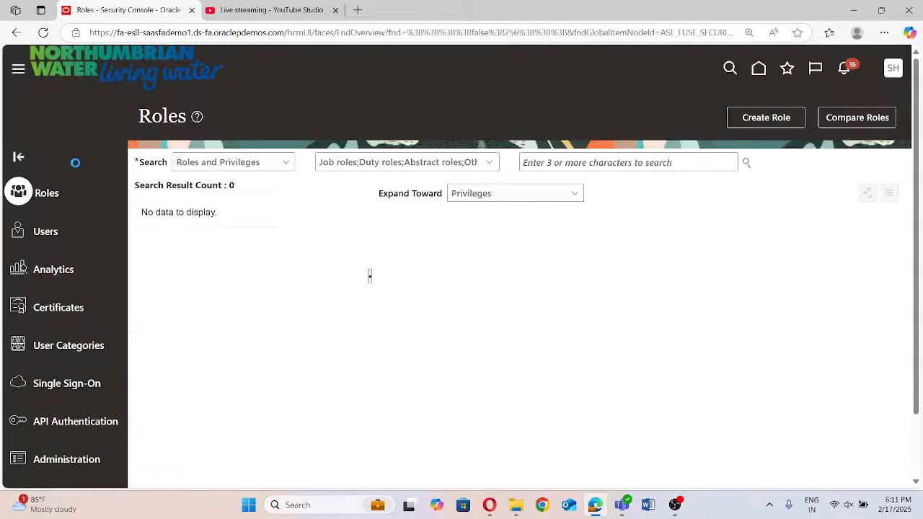
{"action": "left_click", "coordinate": [564, 164]}
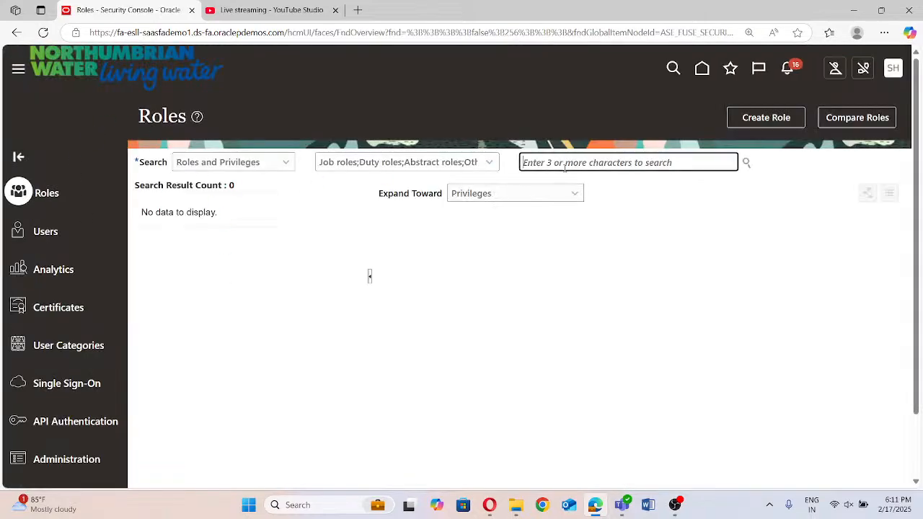
{"action": "type", "text": "Rakesh"}
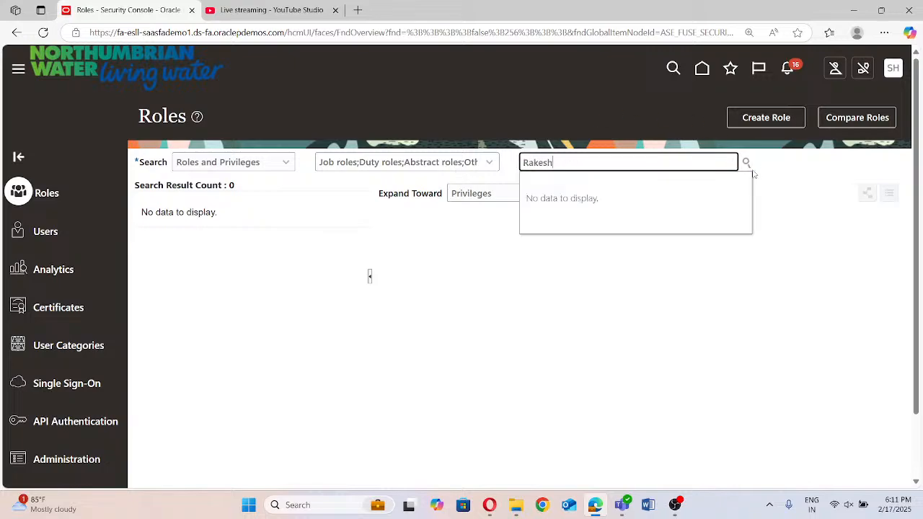
{"action": "left_click", "coordinate": [687, 160]}
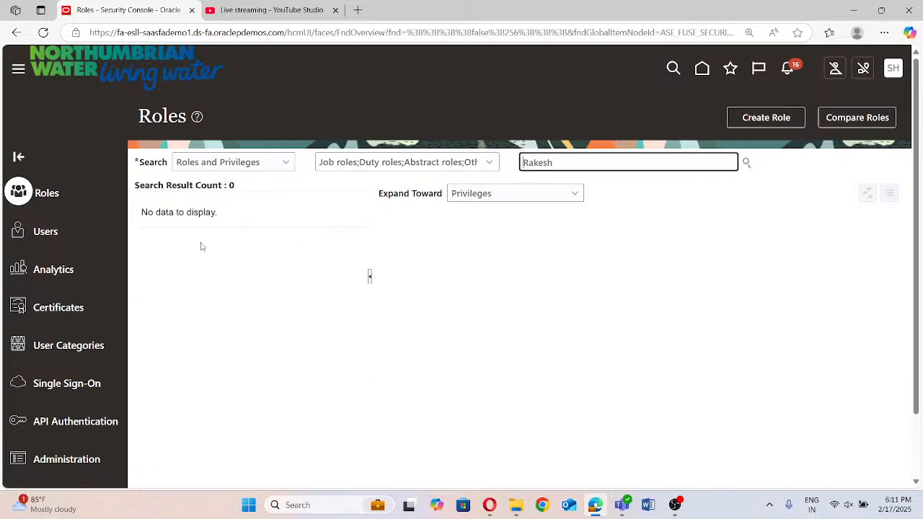
Search the user accounts by the user's name and open the matching account's details
{"action": "left_click", "coordinate": [37, 231]}
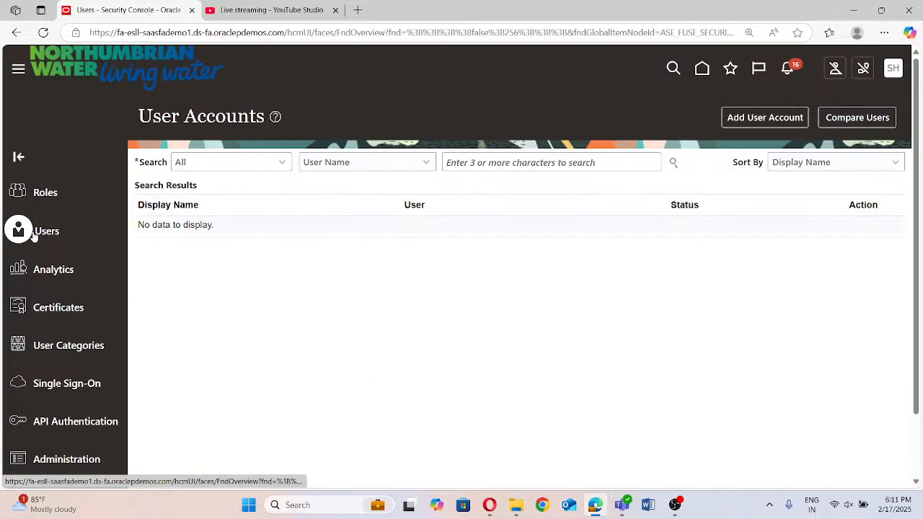
{"action": "left_click", "coordinate": [505, 160]}
{"action": "type", "text": "rakesh"}
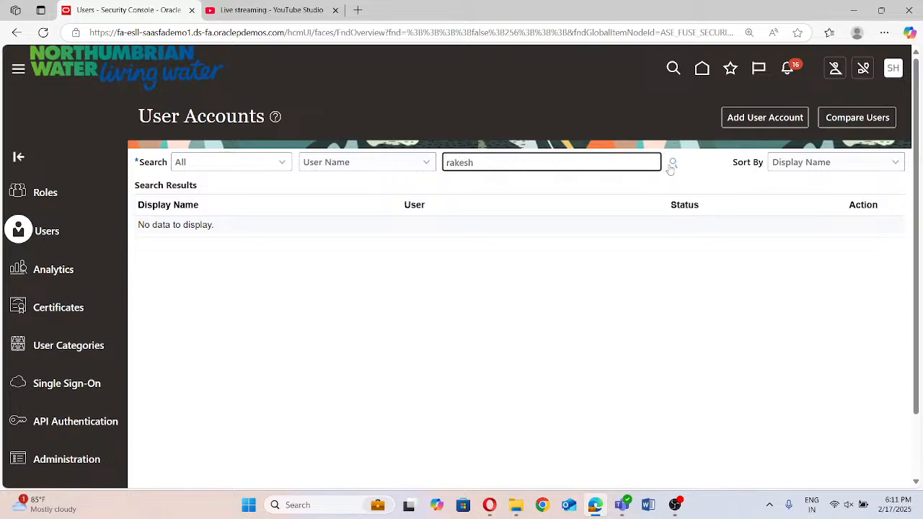
{"action": "left_click", "coordinate": [672, 165]}
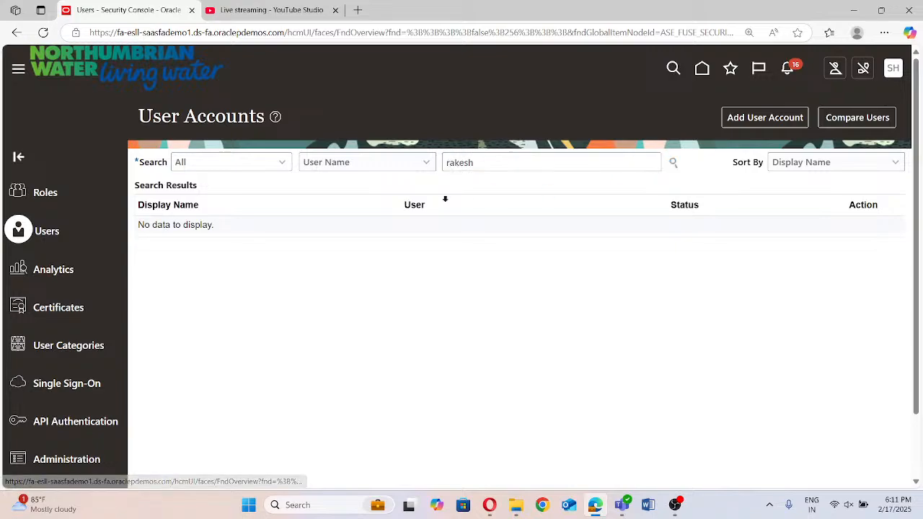
{"action": "left_click", "coordinate": [153, 238]}
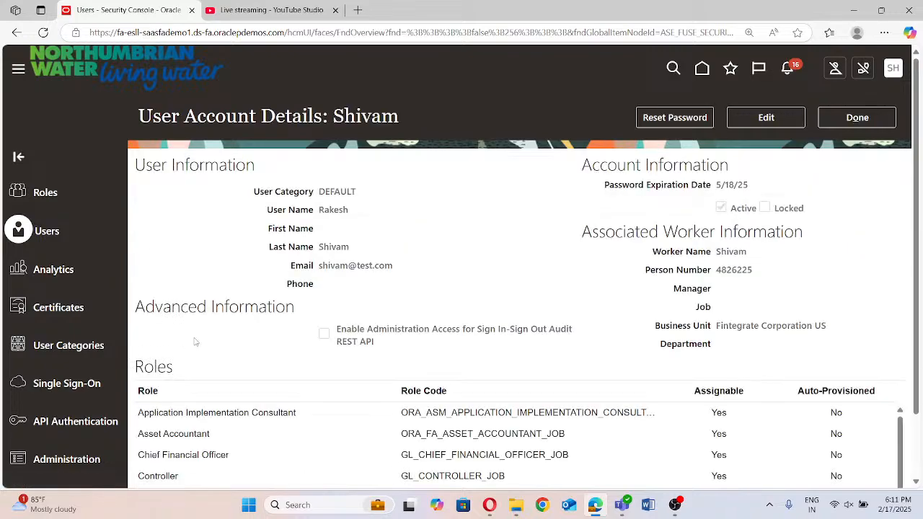
Review the roles and role codes assigned to the user account, then return to the user accounts list
{"action": "scroll", "coordinate": [227, 395], "scroll_direction": "down", "scroll_amount": 1}
{"action": "scroll", "coordinate": [231, 397], "scroll_direction": "down", "scroll_amount": 1}
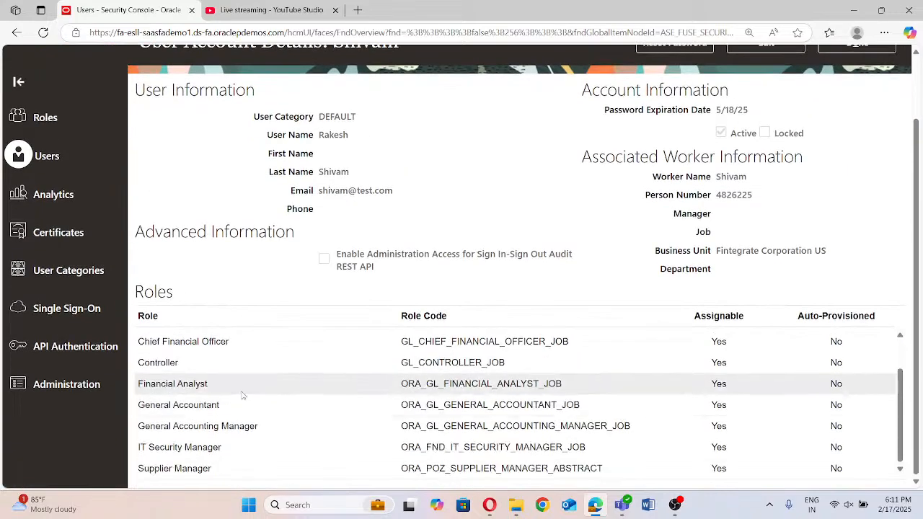
{"action": "scroll", "coordinate": [243, 393], "scroll_direction": "up", "scroll_amount": 2}
{"action": "scroll", "coordinate": [331, 210], "scroll_direction": "down", "scroll_amount": 1}
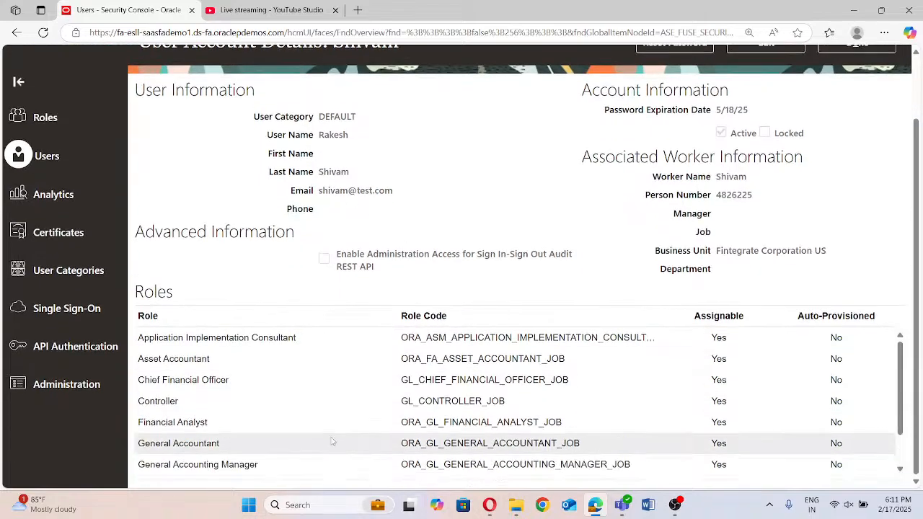
{"action": "scroll", "coordinate": [313, 430], "scroll_direction": "down", "scroll_amount": 1}
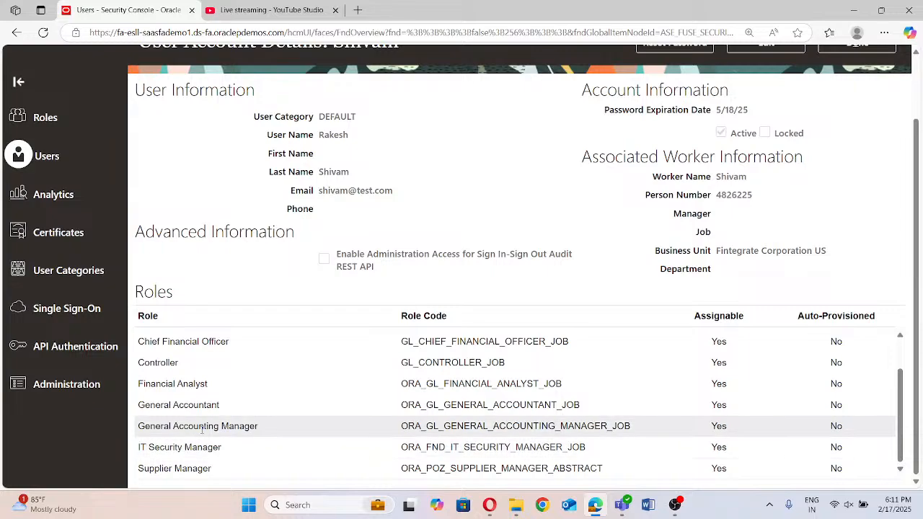
{"action": "scroll", "coordinate": [217, 442], "scroll_direction": "up", "scroll_amount": 2}
{"action": "scroll", "coordinate": [336, 148], "scroll_direction": "down", "scroll_amount": 1}
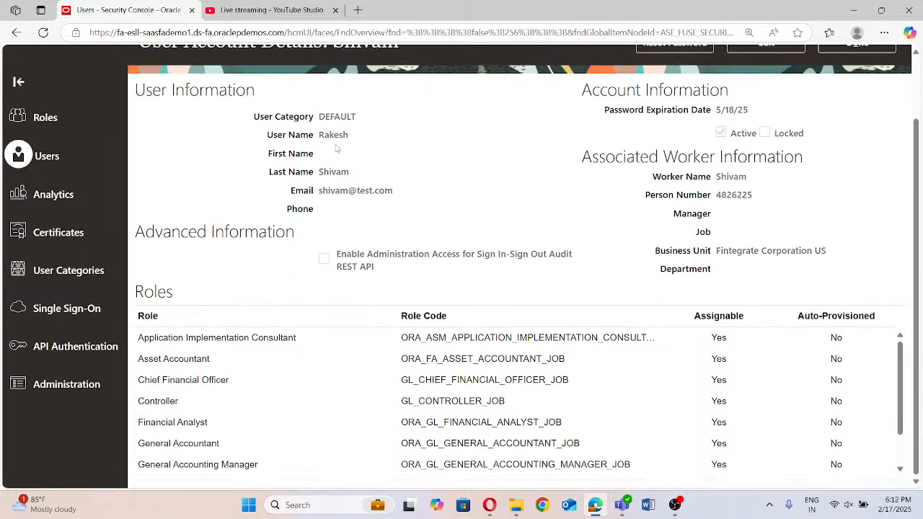
{"action": "scroll", "coordinate": [266, 370], "scroll_direction": "up", "scroll_amount": 1}
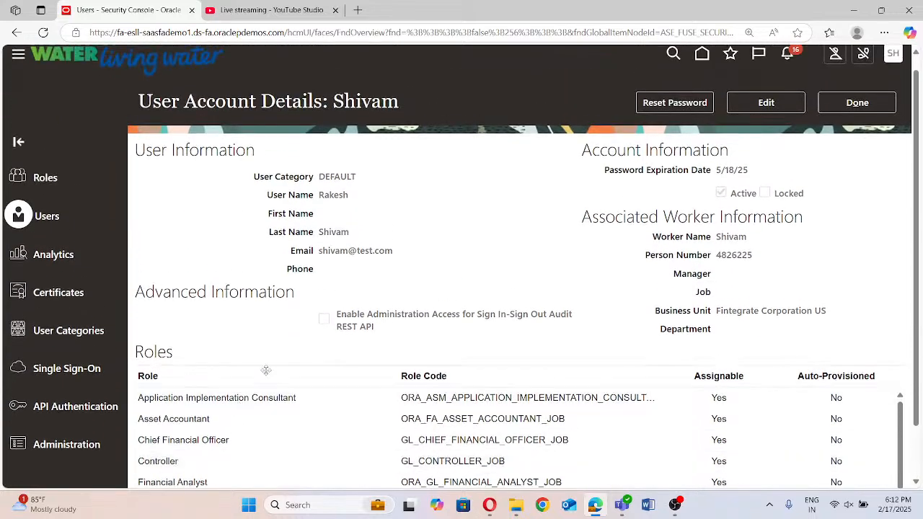
{"action": "scroll", "coordinate": [266, 370], "scroll_direction": "down", "scroll_amount": 1}
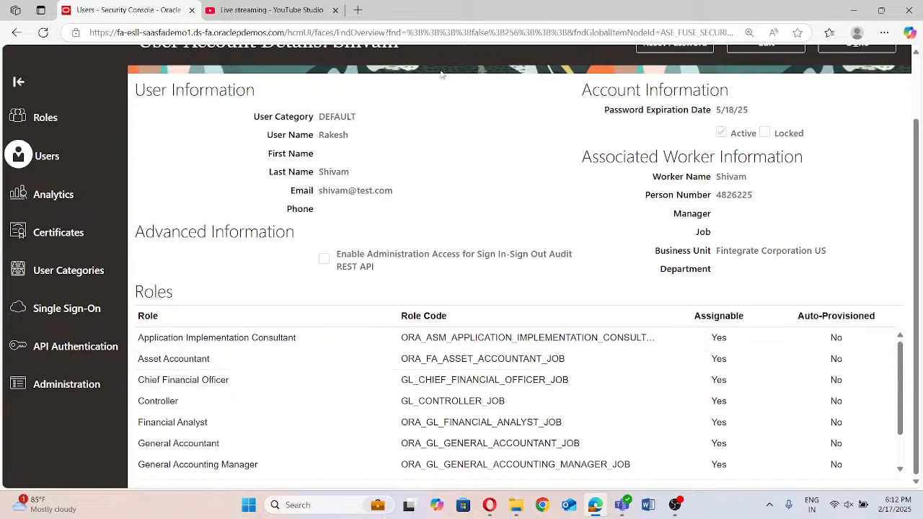
{"action": "scroll", "coordinate": [533, 123], "scroll_direction": "up", "scroll_amount": 1}
{"action": "left_click", "coordinate": [843, 115]}
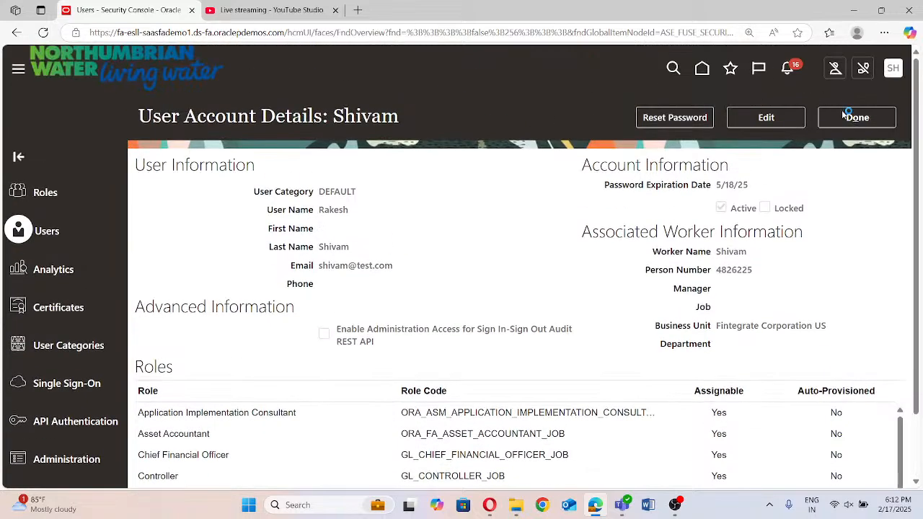
Open Fintegrate Project from the implementation projects overview in Setup and Maintenance
{"action": "left_click", "coordinate": [894, 68]}
{"action": "left_click", "coordinate": [643, 266]}
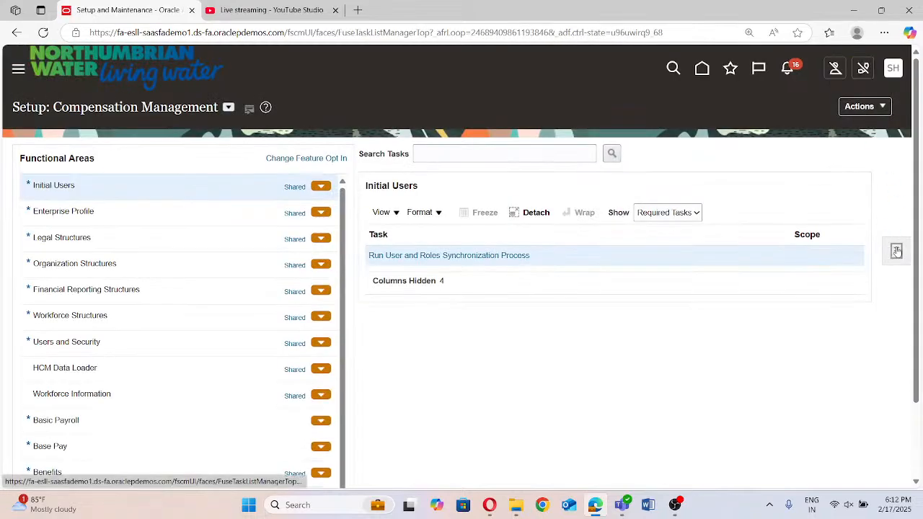
{"action": "left_click", "coordinate": [896, 250]}
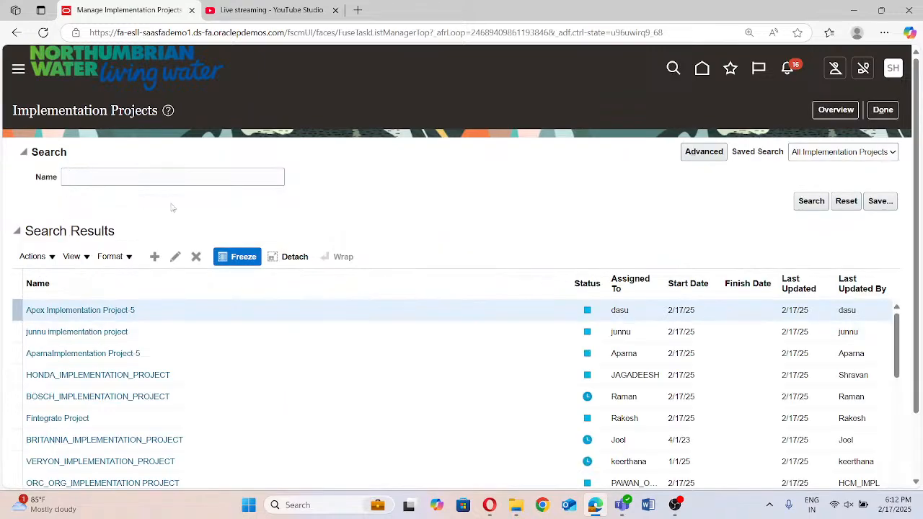
{"action": "left_click", "coordinate": [829, 111]}
{"action": "left_click", "coordinate": [79, 241]}
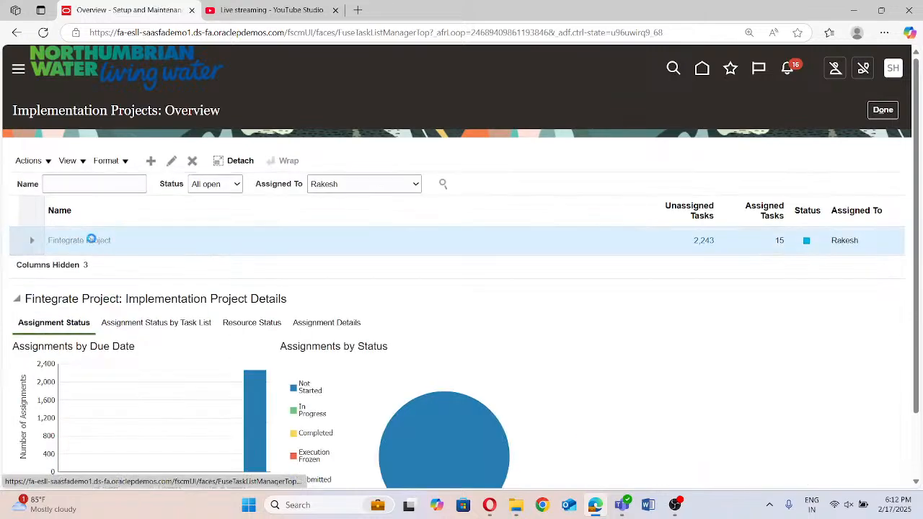
Search the project's tasks for "Manage Fixed Assets" and open the Manage Fixed Assets Flexfield Value Sets task
{"action": "left_click", "coordinate": [90, 282]}
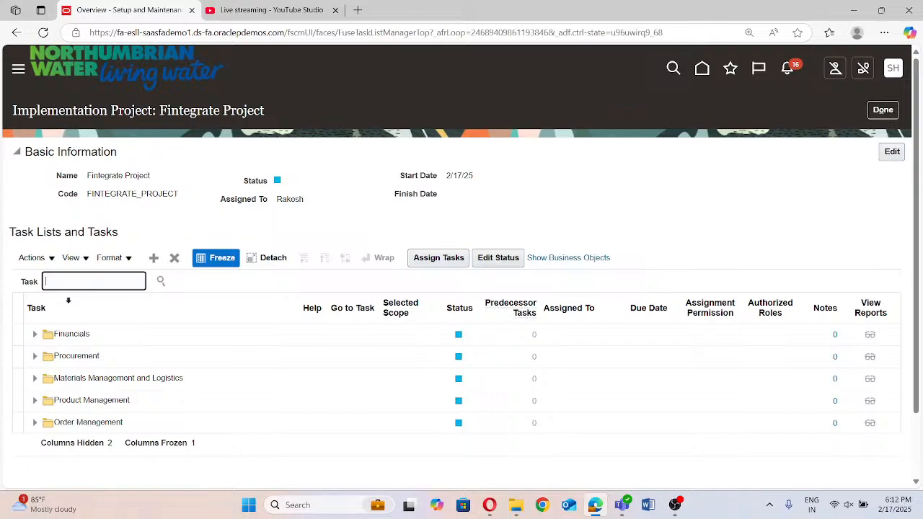
{"action": "type", "text": "Manage Fixed Assets"}
{"action": "left_click", "coordinate": [160, 282]}
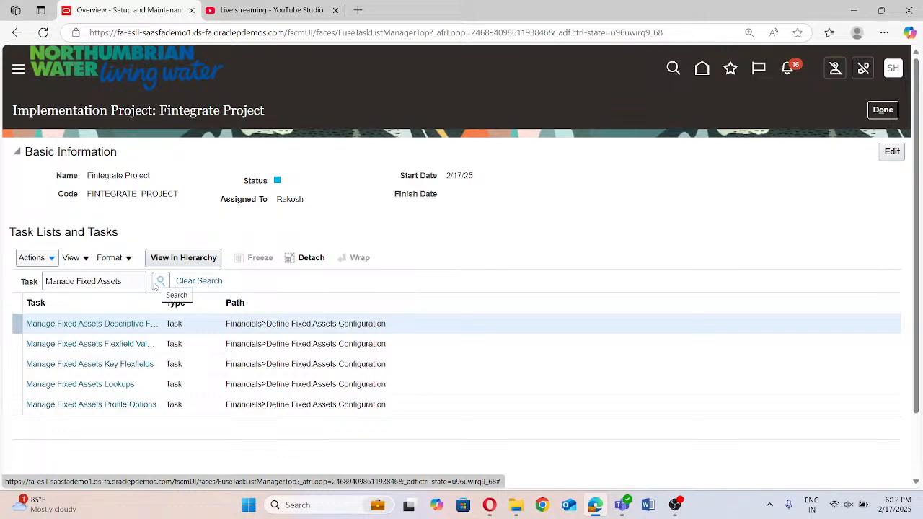
{"action": "left_click", "coordinate": [104, 345]}
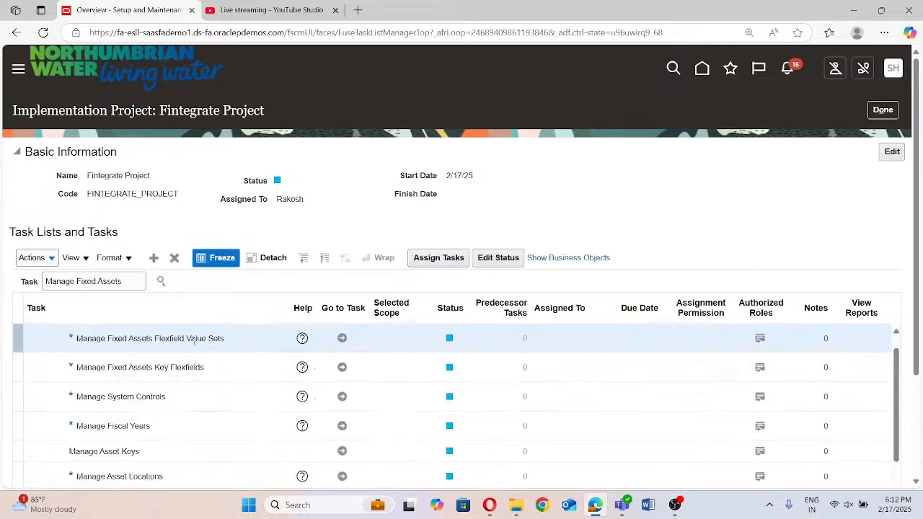
{"action": "left_click", "coordinate": [342, 339]}
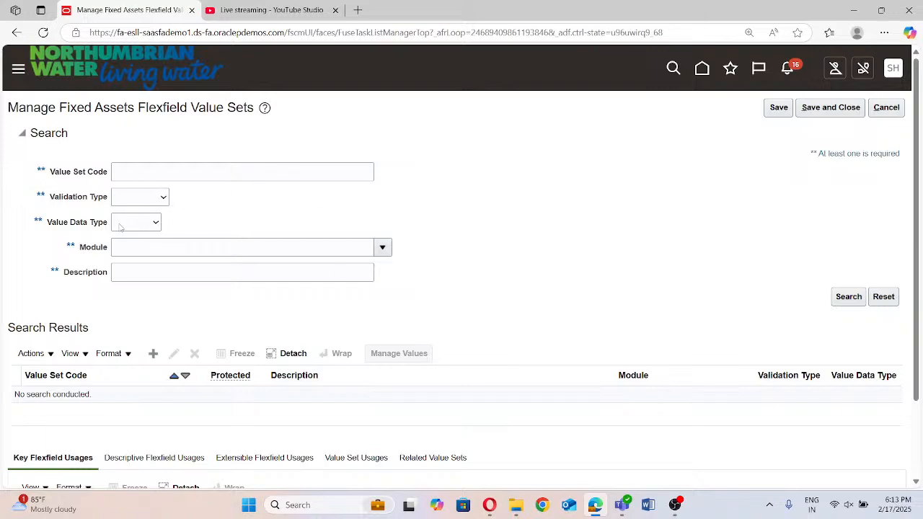
Start a new value set and enter "Fintegrate Major Flexfield" as its value set code
{"action": "left_click", "coordinate": [153, 353]}
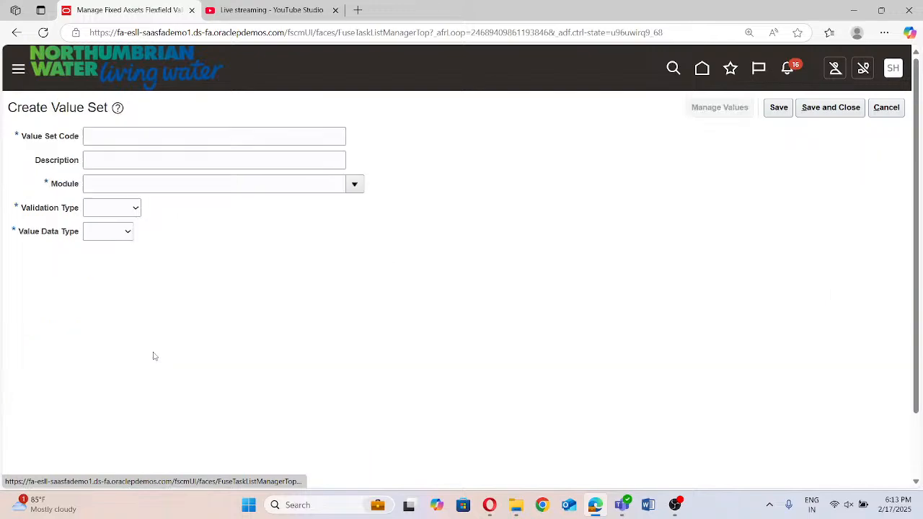
{"action": "left_click", "coordinate": [120, 135]}
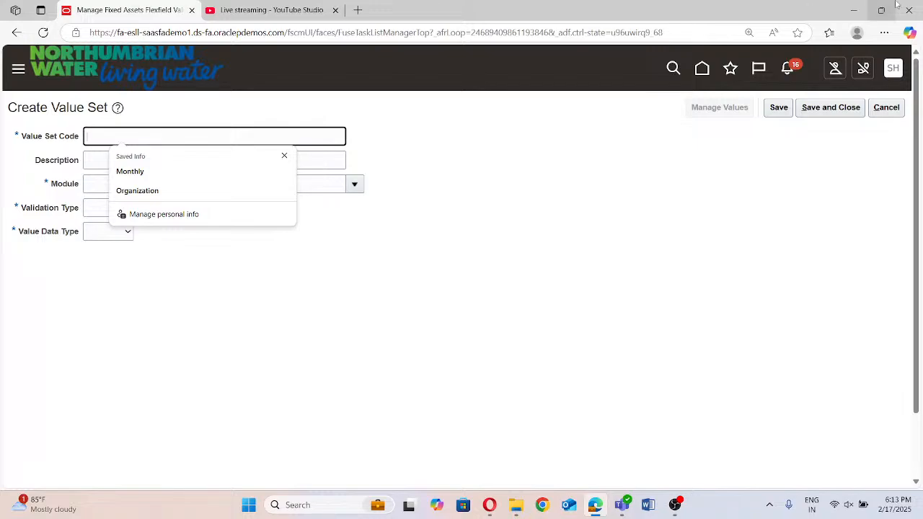
{"action": "type", "text": "Ful"}
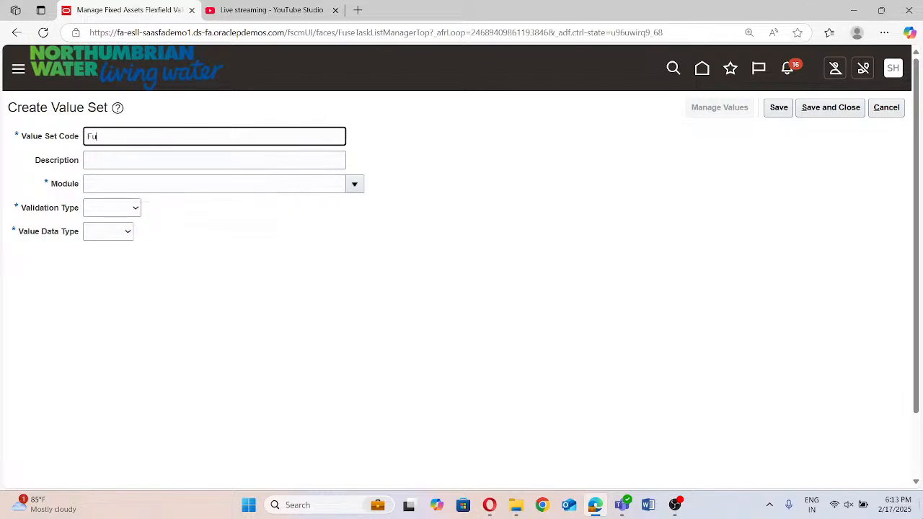
{"action": "type", "text": "integrate Major Flexfield"}
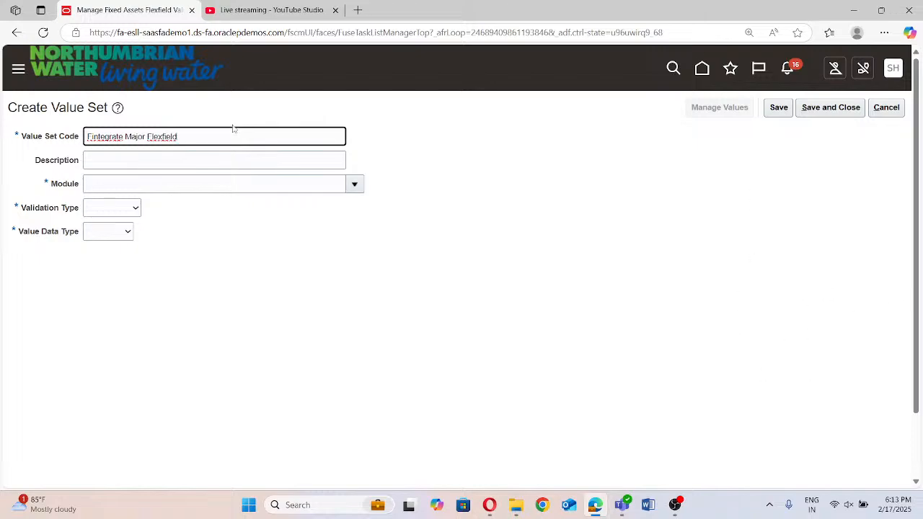
Copy the value set code into the description so it also reads "Fintegrate Major Flexfield"
{"action": "key", "text": "ctrl+a"}
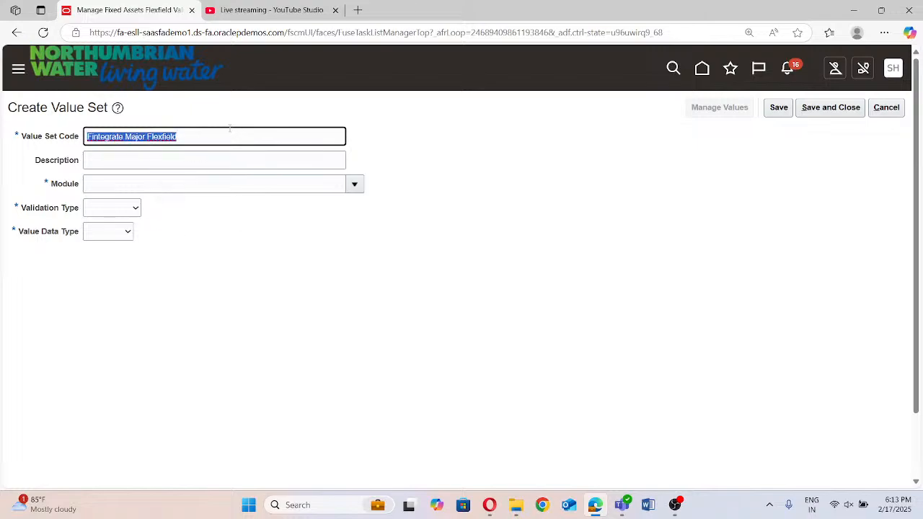
{"action": "left_click", "coordinate": [240, 137]}
{"action": "triple_click", "coordinate": [229, 136]}
{"action": "key", "text": "ctrl+c"}
{"action": "left_click", "coordinate": [209, 162]}
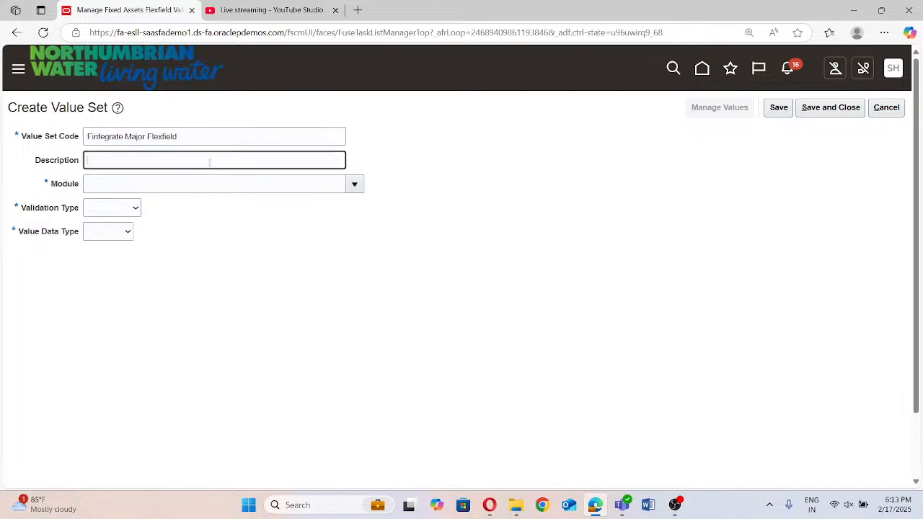
{"action": "key", "text": "ctrl+v"}
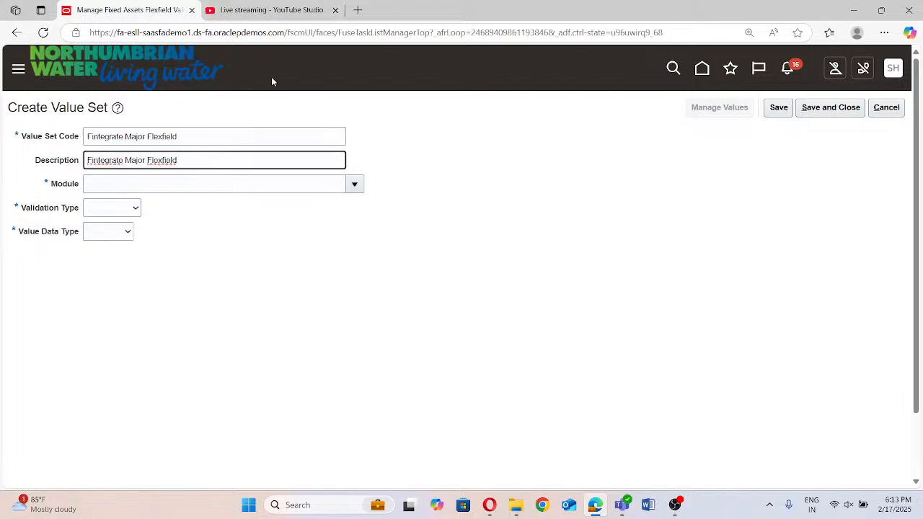
Set the value set's module to Assets, validation type to Independent and value data type to Character
{"action": "left_click", "coordinate": [354, 184]}
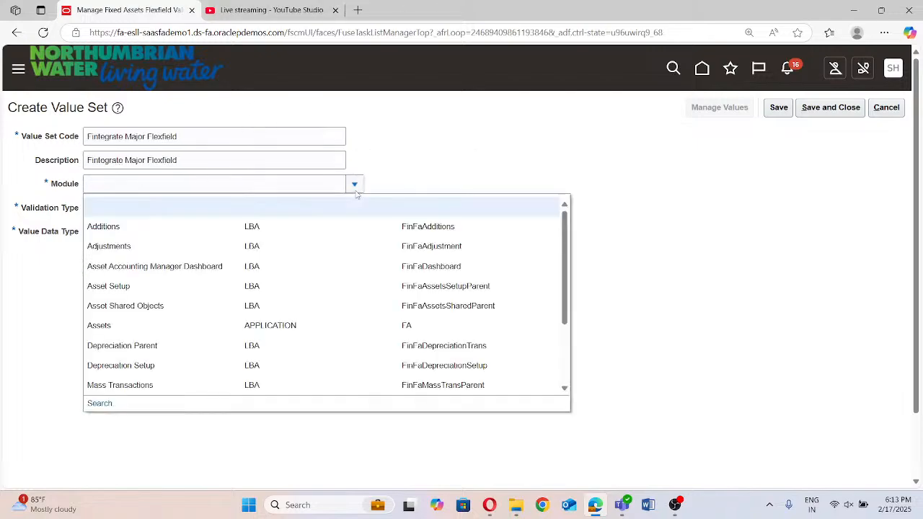
{"action": "left_click", "coordinate": [141, 333]}
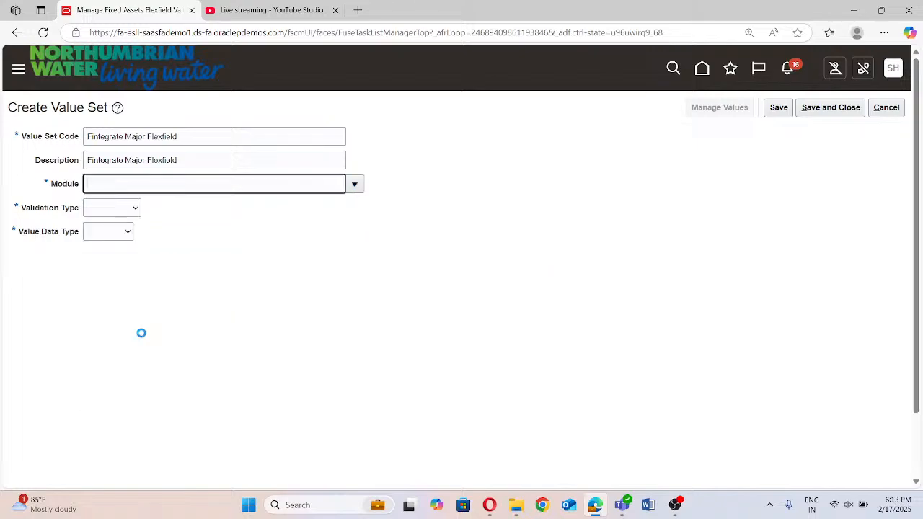
{"action": "left_click", "coordinate": [105, 211]}
{"action": "left_click", "coordinate": [109, 254]}
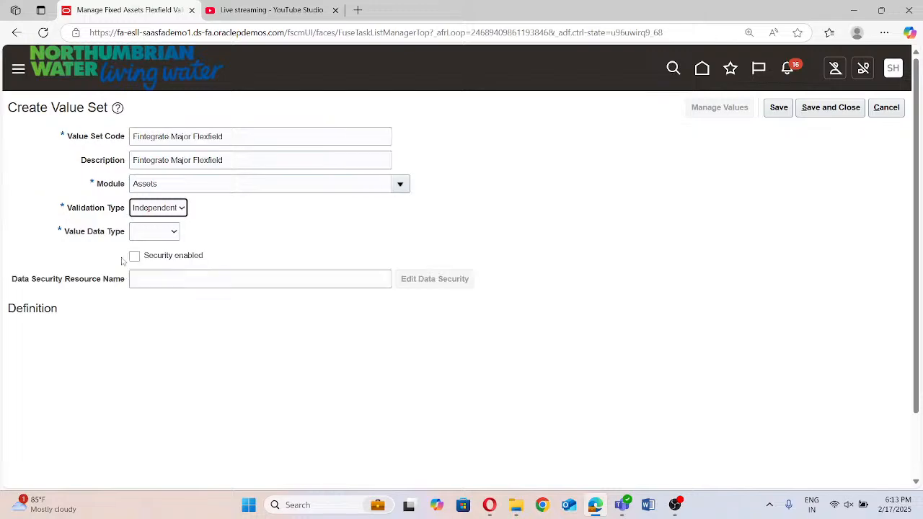
{"action": "left_click", "coordinate": [140, 237]}
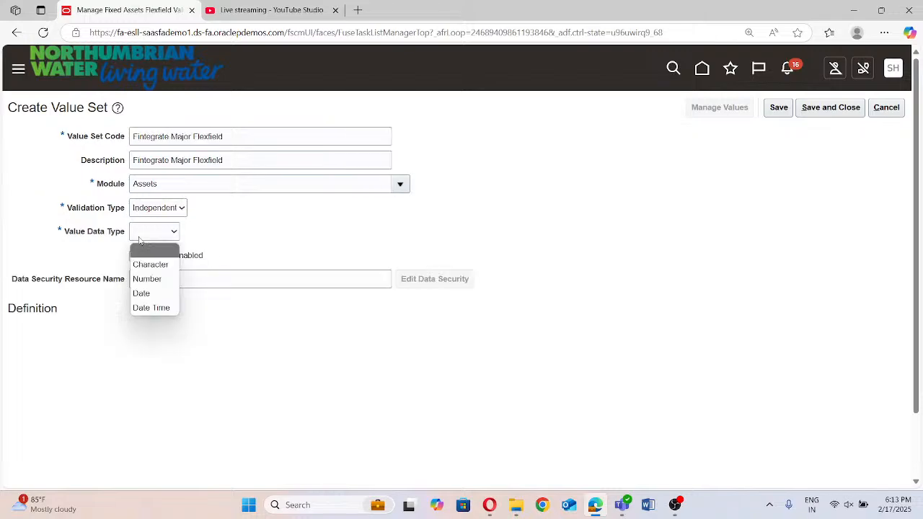
{"action": "left_click", "coordinate": [144, 263]}
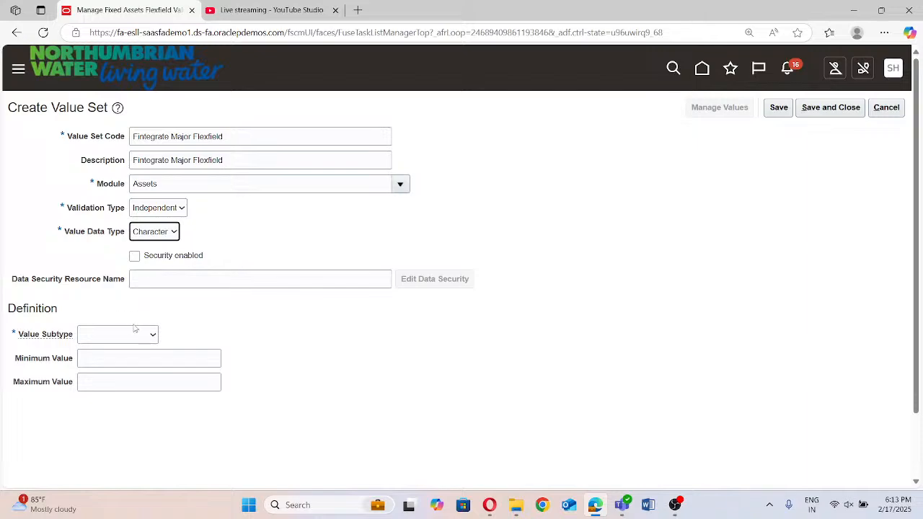
Define the value set with value subtype Text and a maximum length of 30
{"action": "left_click", "coordinate": [128, 340]}
{"action": "scroll", "coordinate": [141, 328], "scroll_direction": "down", "scroll_amount": 1}
{"action": "scroll", "coordinate": [142, 332], "scroll_direction": "down", "scroll_amount": 1}
{"action": "left_click", "coordinate": [101, 274]}
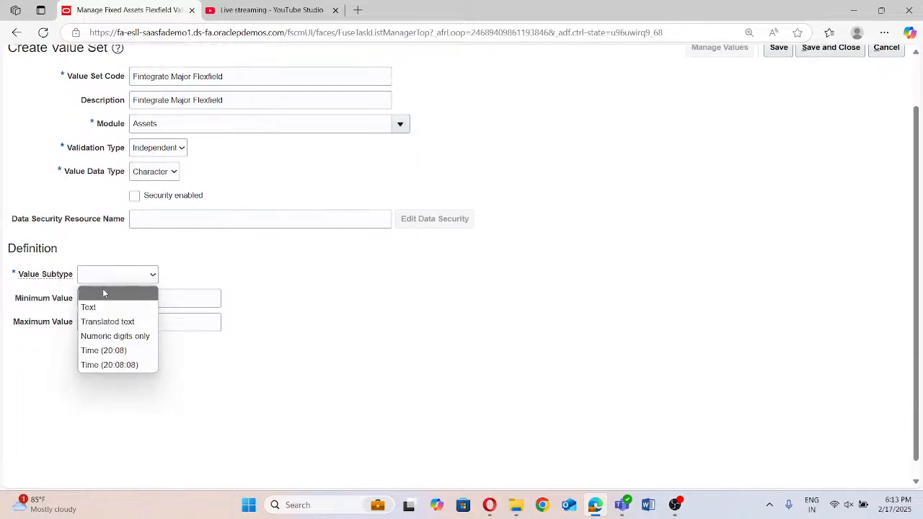
{"action": "left_click", "coordinate": [95, 307]}
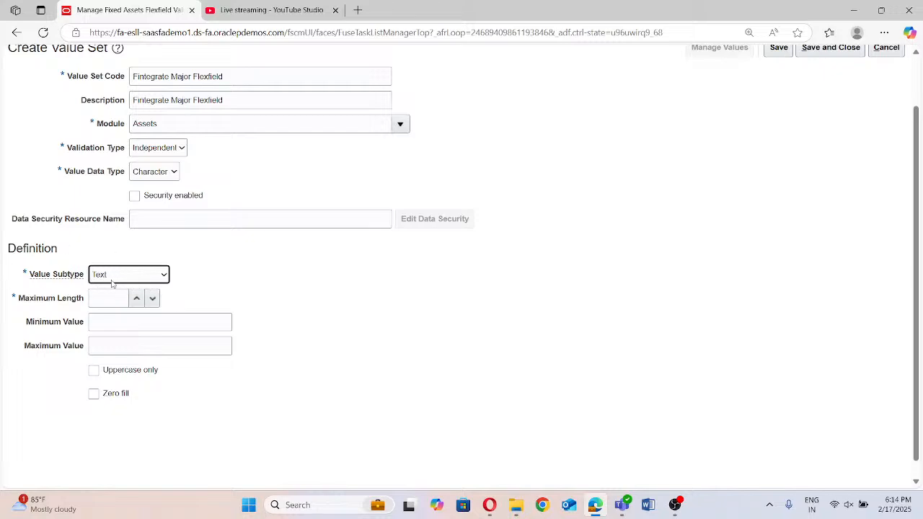
{"action": "left_click", "coordinate": [99, 302]}
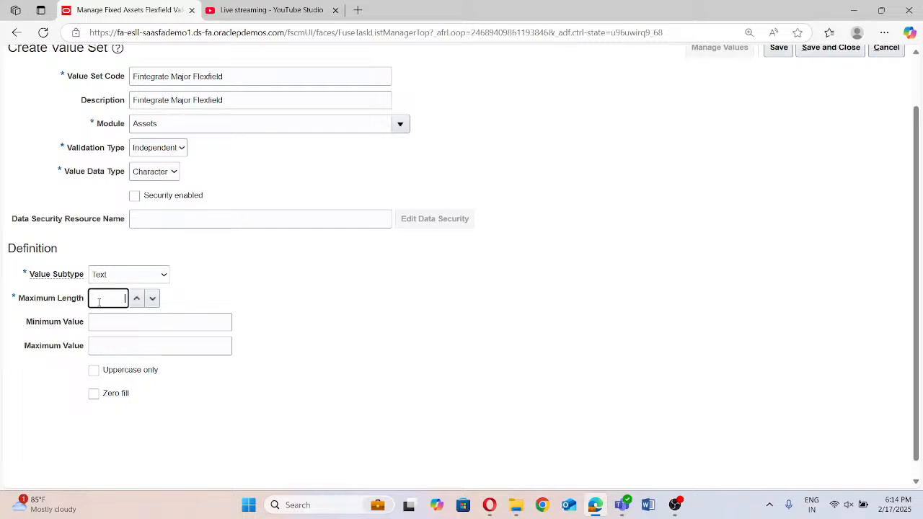
{"action": "scroll", "coordinate": [215, 268], "scroll_direction": "up", "scroll_amount": 1}
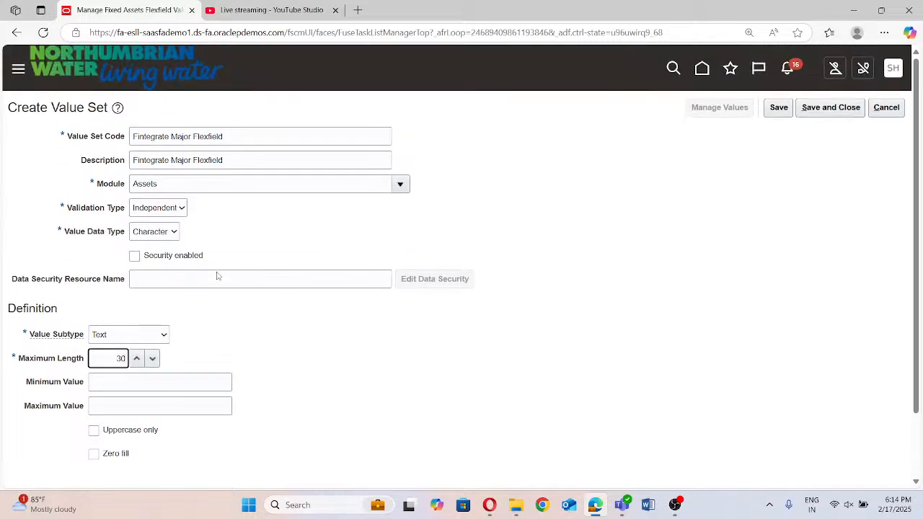
{"action": "scroll", "coordinate": [233, 331], "scroll_direction": "down", "scroll_amount": 1}
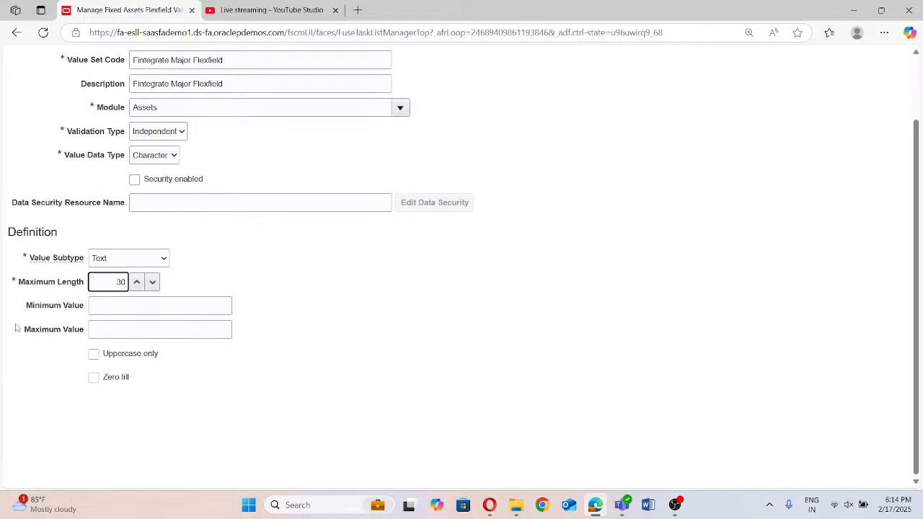
Save and close the Fintegrate Major Flexfield value set and start creating another value set
{"action": "scroll", "coordinate": [185, 353], "scroll_direction": "up", "scroll_amount": 1}
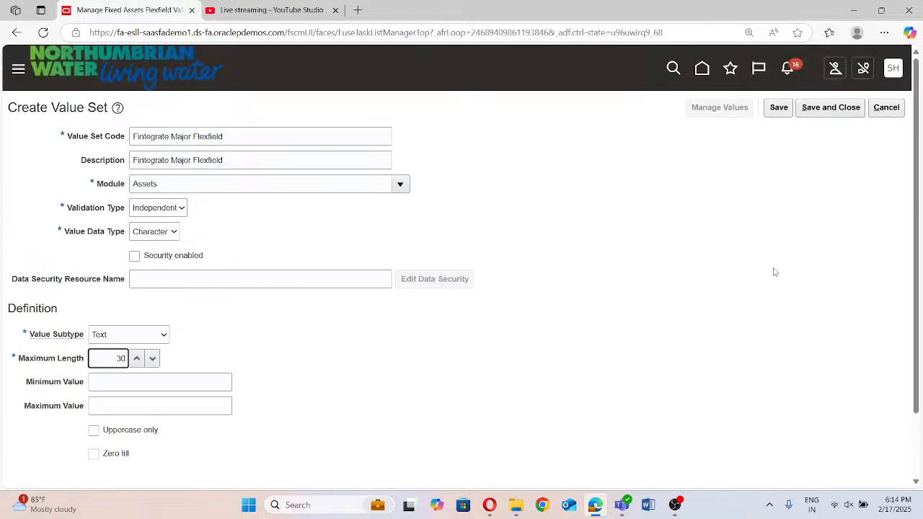
{"action": "left_click", "coordinate": [819, 110]}
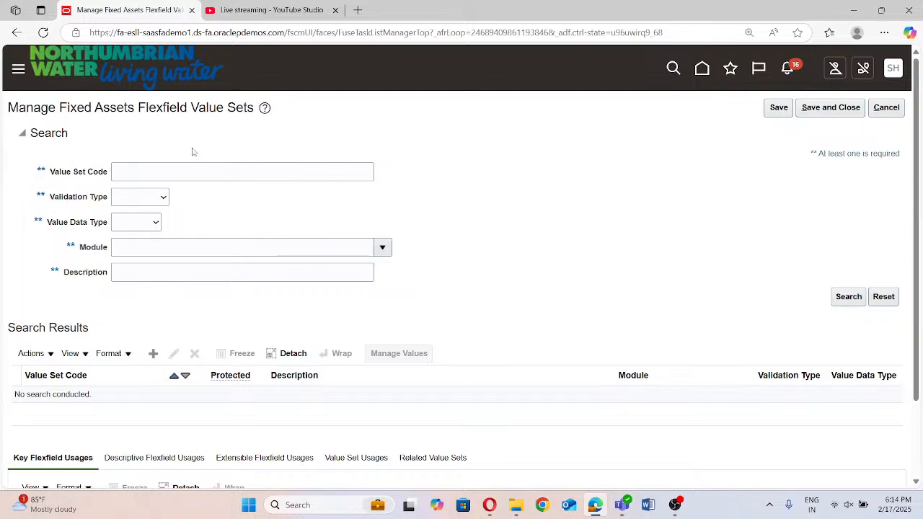
{"action": "left_click", "coordinate": [153, 353]}
Enter "Fintegrate Minor Category" as the value set code and copy it into the description
{"action": "left_click", "coordinate": [124, 134]}
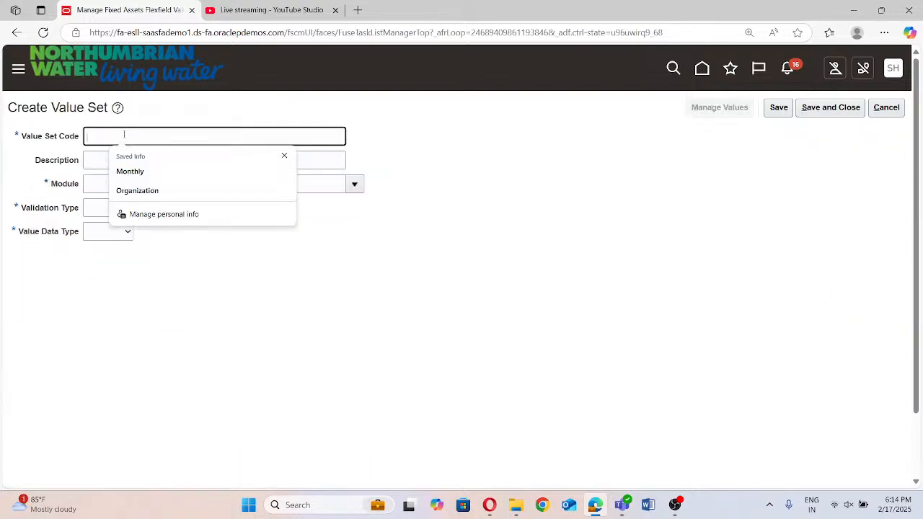
{"action": "type", "text": "FintegrateMin"}
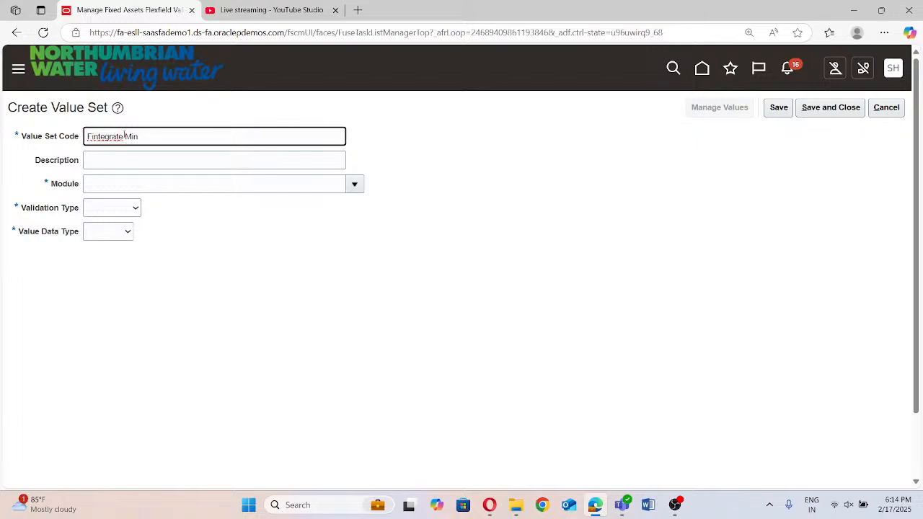
{"action": "type", "text": "or Cate"}
{"action": "left_click", "coordinate": [124, 136]}
{"action": "key", "text": "ctrl+shift+Left"}
{"action": "key", "text": "ctrl+shift+Left"}
{"action": "key", "text": "ctrl+shift+Left"}
{"action": "key", "text": "ctrl+c"}
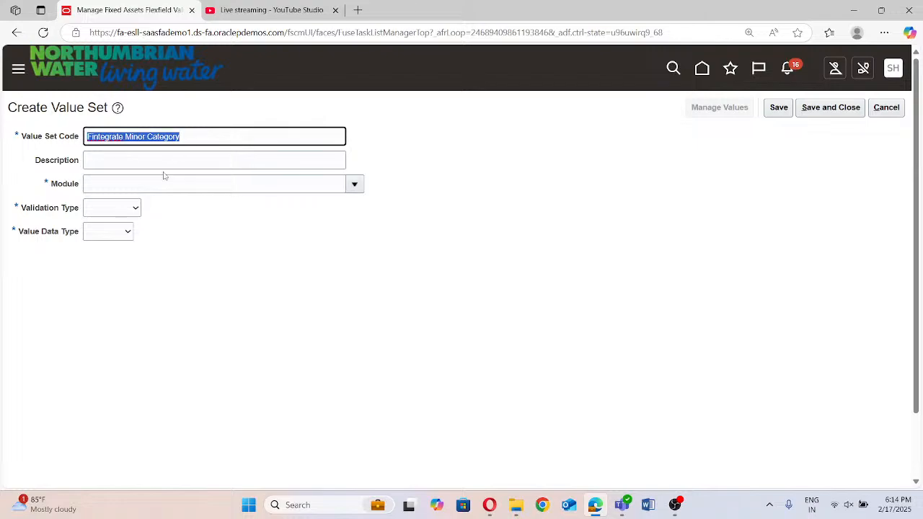
{"action": "left_click", "coordinate": [170, 163]}
{"action": "key", "text": "ctrl+v"}
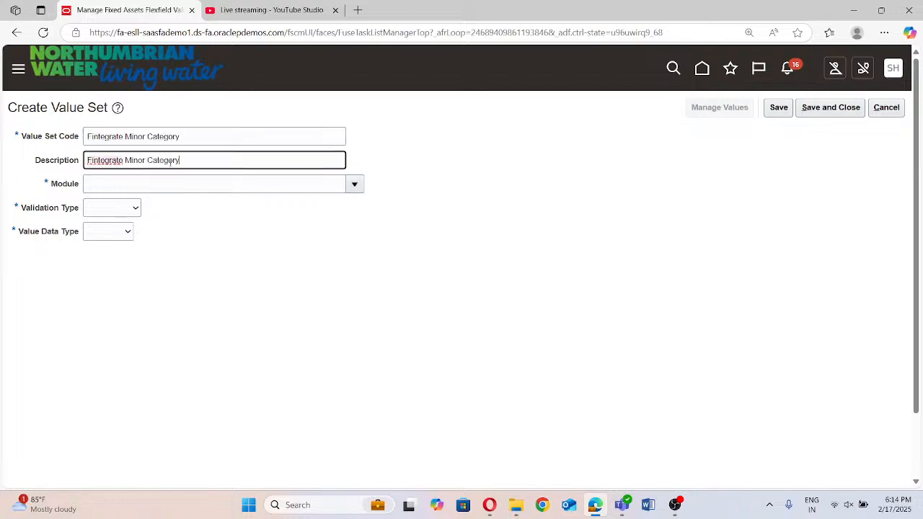
Set the minor category value set's module to Assets, validation type to Dependent and value data type to Character
{"action": "left_click", "coordinate": [352, 181]}
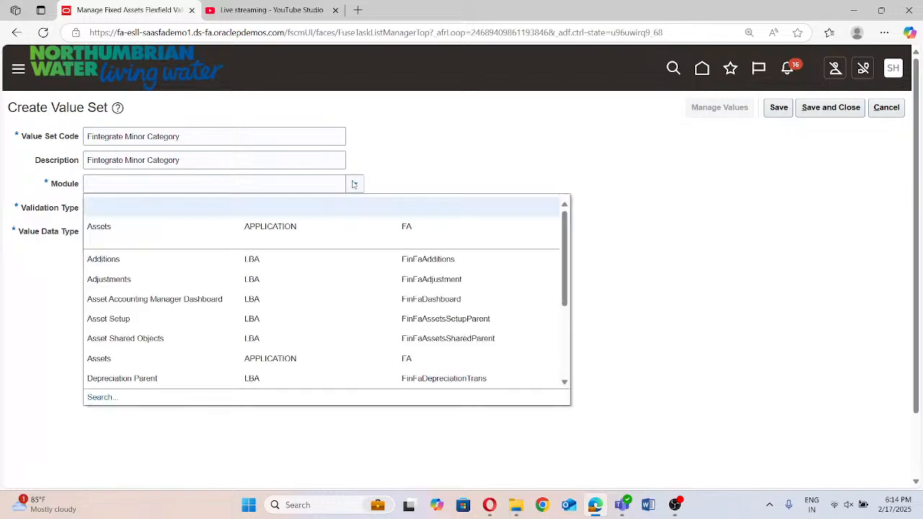
{"action": "left_click", "coordinate": [206, 227]}
{"action": "left_click", "coordinate": [118, 210]}
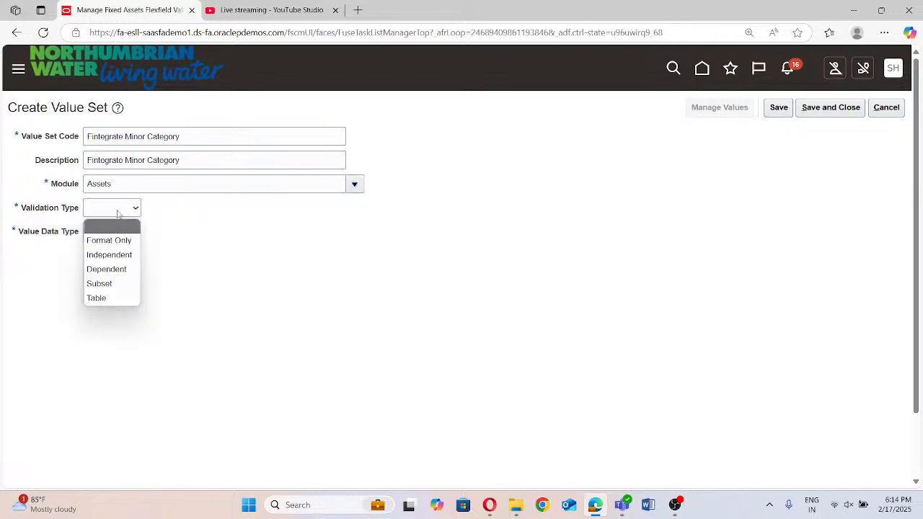
{"action": "left_click", "coordinate": [115, 256]}
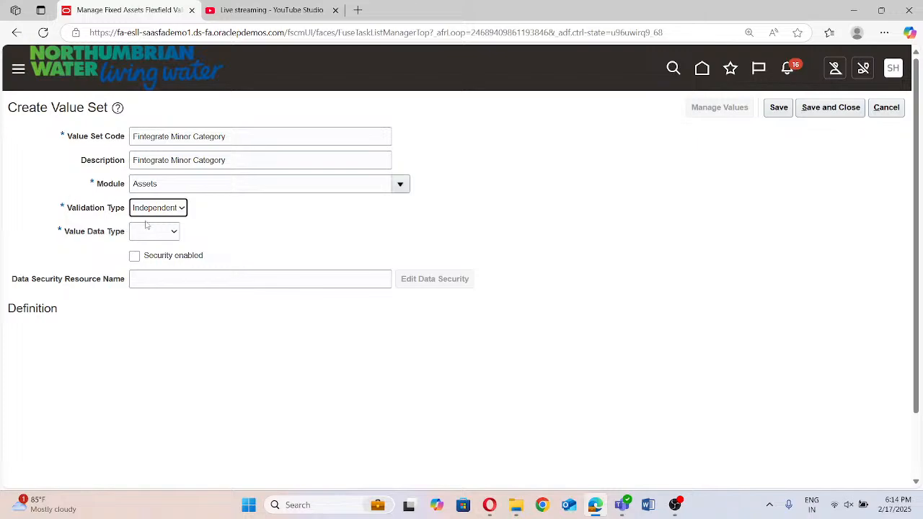
{"action": "left_click", "coordinate": [174, 207]}
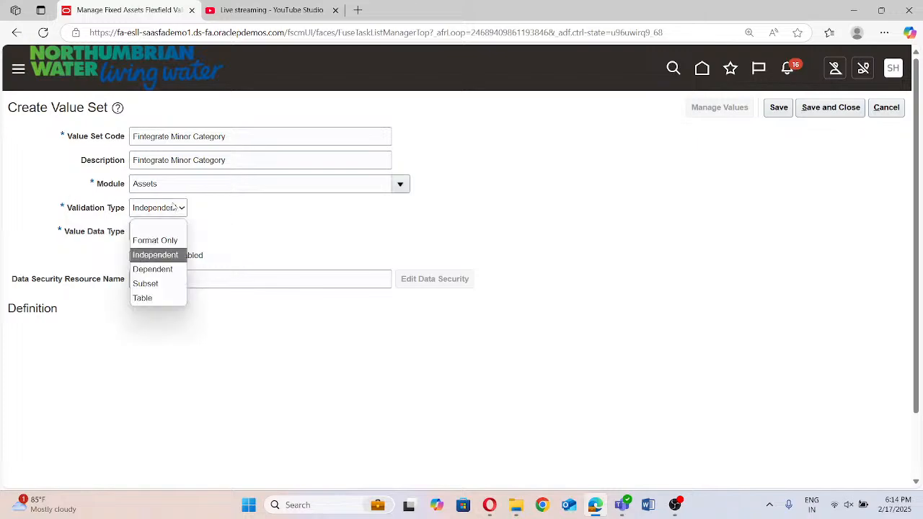
{"action": "left_click", "coordinate": [153, 269]}
{"action": "left_click", "coordinate": [167, 235]}
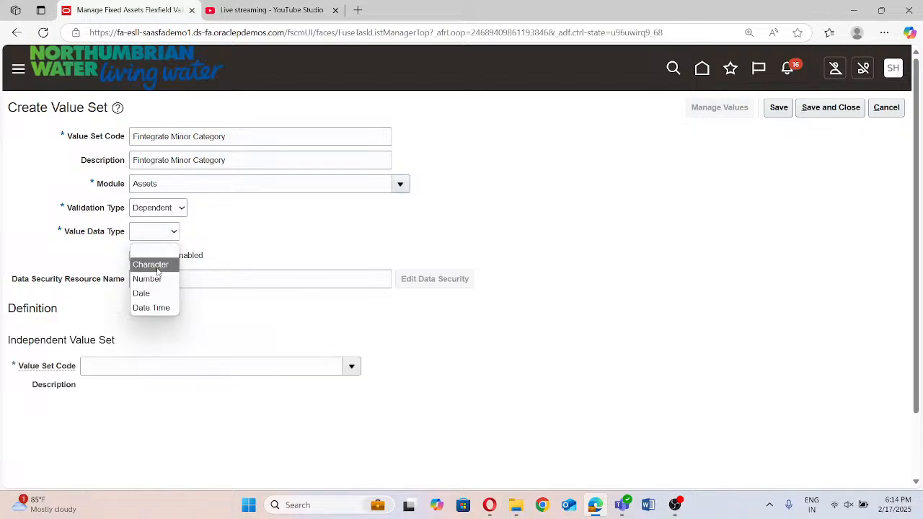
{"action": "left_click", "coordinate": [150, 265]}
Define the minor category value set with value subtype Text and a maximum length of 30
{"action": "scroll", "coordinate": [119, 322], "scroll_direction": "down", "scroll_amount": 1}
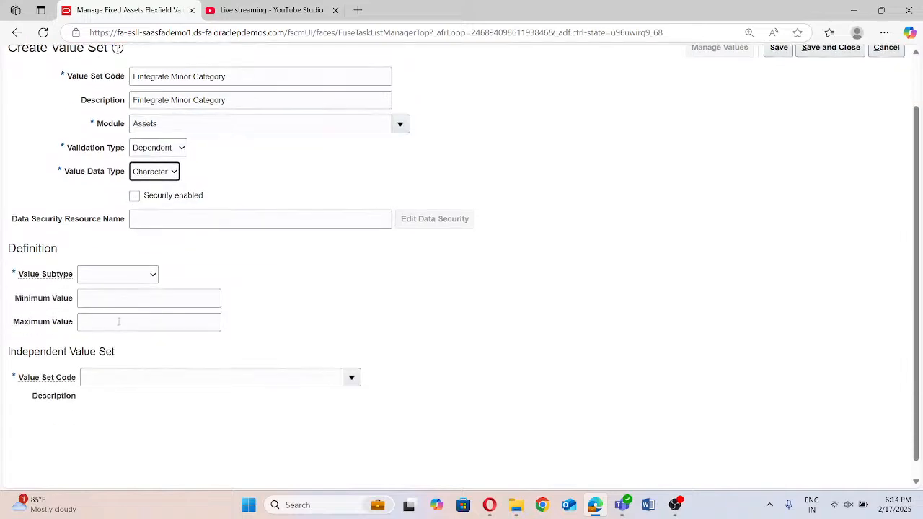
{"action": "left_click", "coordinate": [118, 274]}
{"action": "left_click", "coordinate": [121, 311]}
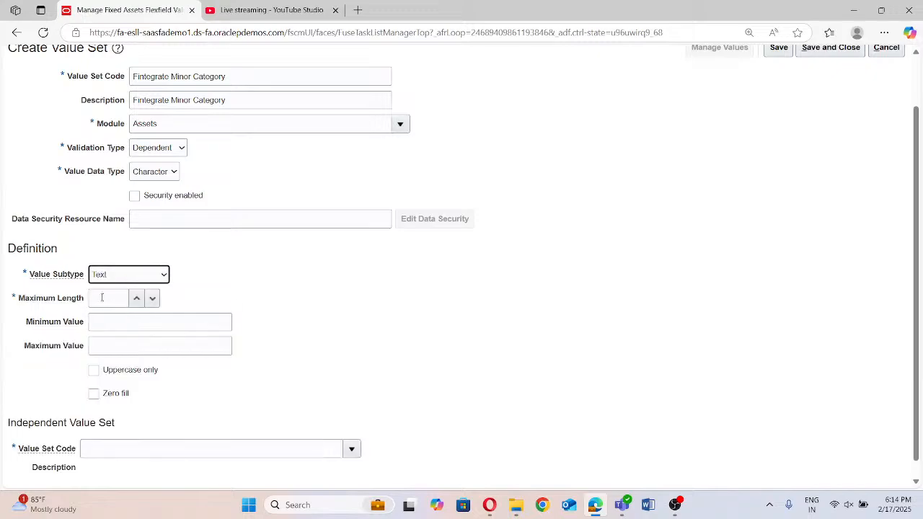
{"action": "left_click", "coordinate": [101, 300]}
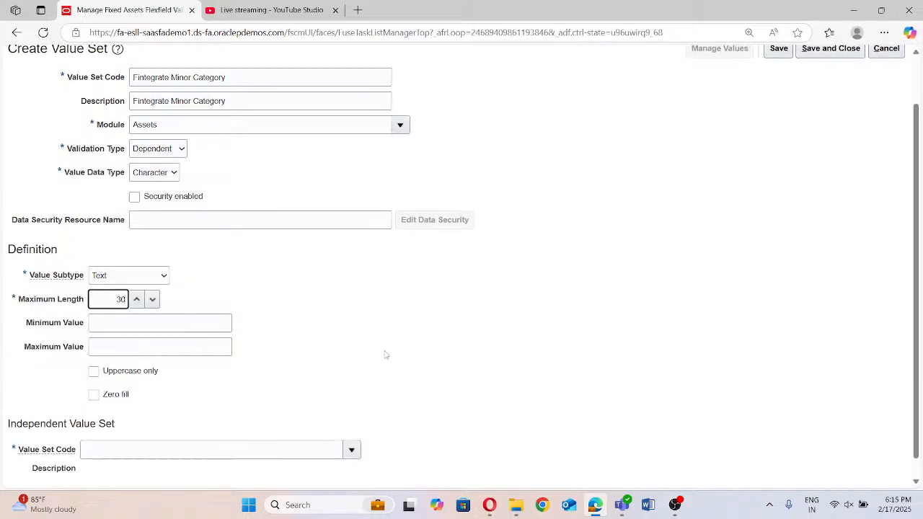
Search for "Fintegrate" value sets and assign Fintegrate Major Flexfield as the independent value set
{"action": "scroll", "coordinate": [387, 355], "scroll_direction": "up", "scroll_amount": 1}
{"action": "scroll", "coordinate": [371, 350], "scroll_direction": "down", "scroll_amount": 2}
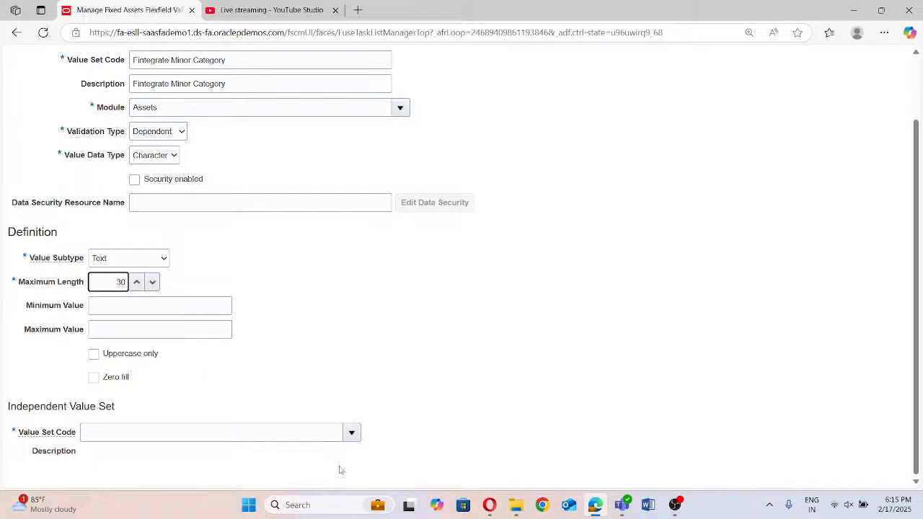
{"action": "left_click", "coordinate": [352, 432]}
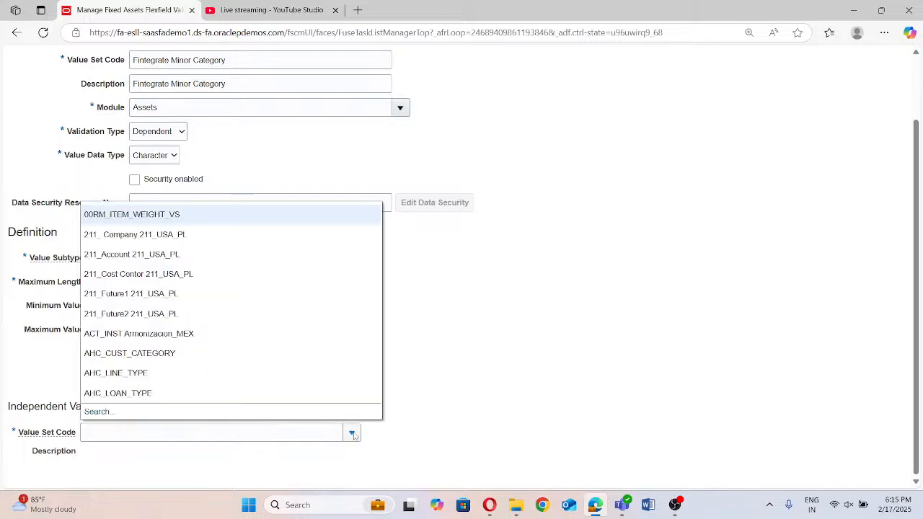
{"action": "left_click", "coordinate": [99, 411]}
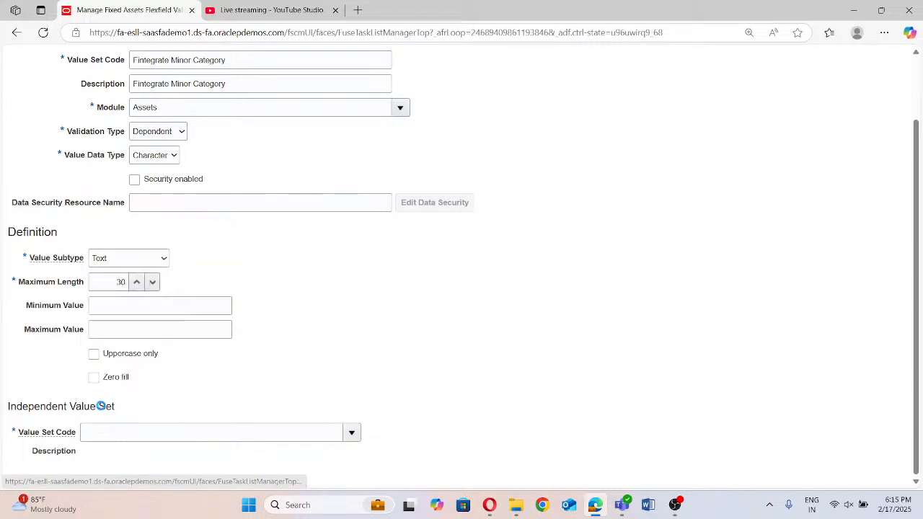
{"action": "left_click", "coordinate": [354, 228]}
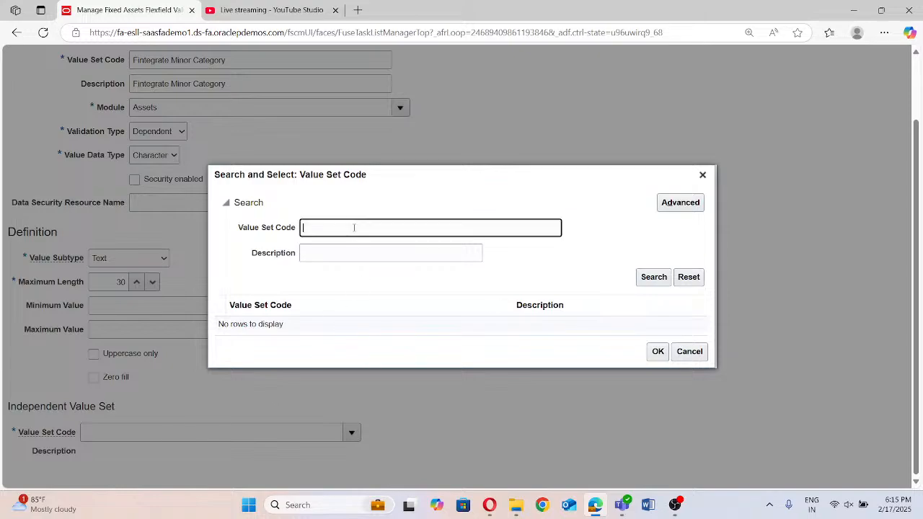
{"action": "type", "text": "Fintograte"}
{"action": "left_click", "coordinate": [660, 278]}
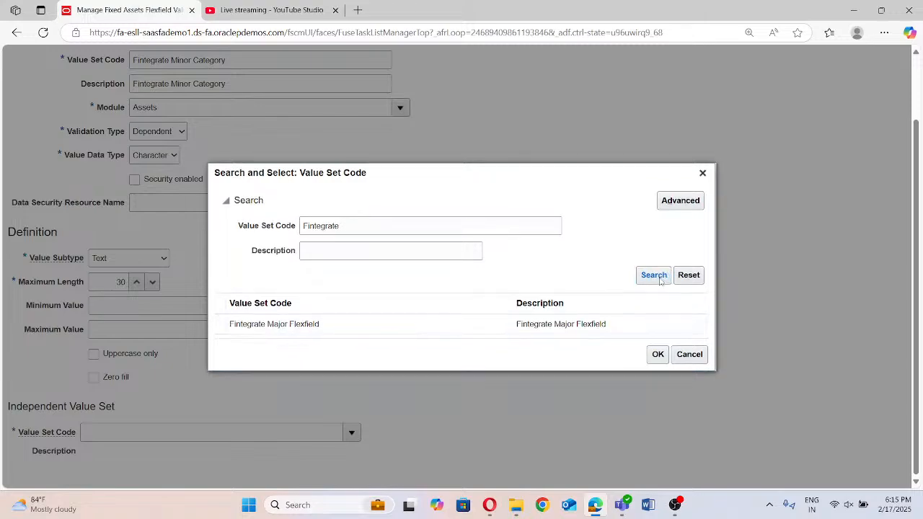
{"action": "left_click", "coordinate": [356, 323]}
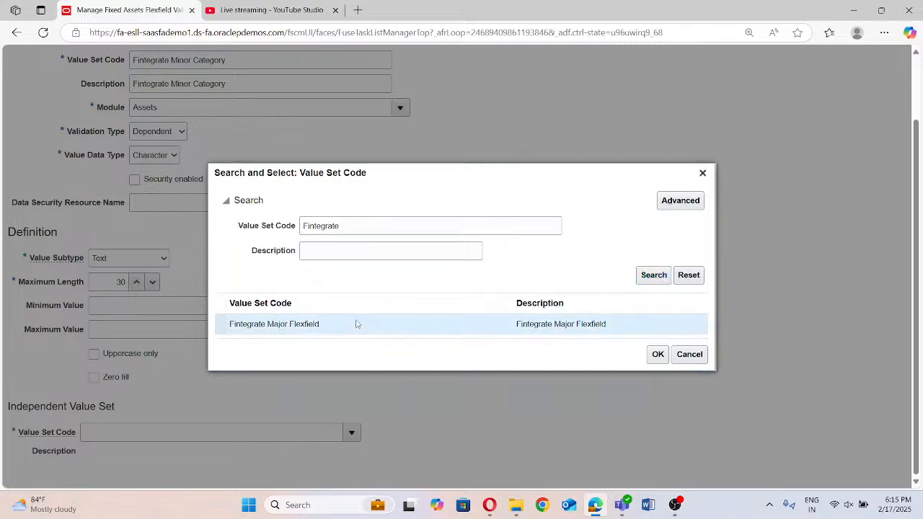
{"action": "left_click", "coordinate": [666, 357]}
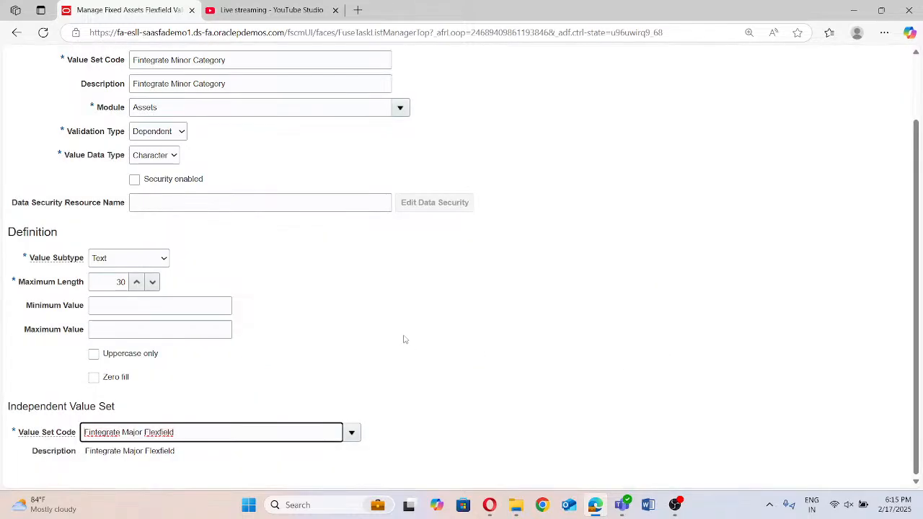
Save and close the Fintegrate Minor Category value set and start creating another one
{"action": "scroll", "coordinate": [484, 292], "scroll_direction": "up", "scroll_amount": 2}
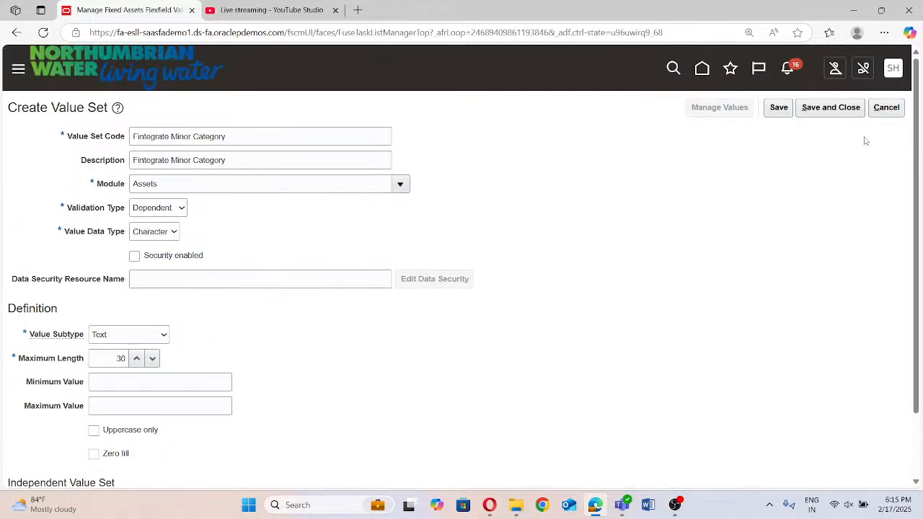
{"action": "left_click", "coordinate": [827, 109]}
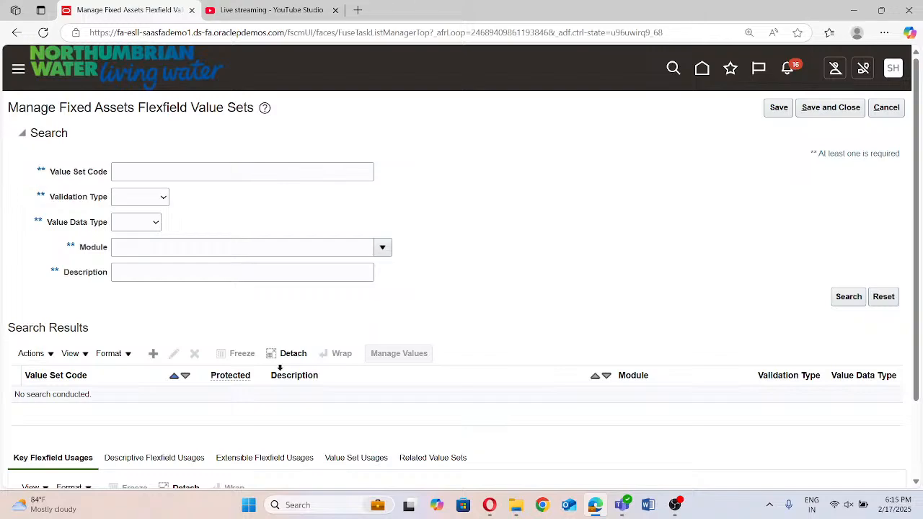
{"action": "left_click", "coordinate": [153, 354]}
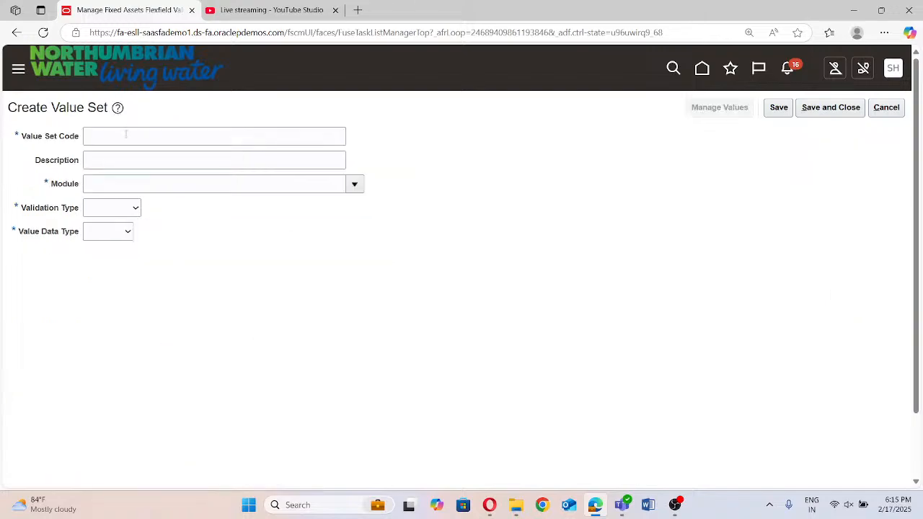
Enter "Fintegrate Country" as the value set code and copy it into the description
{"action": "left_click", "coordinate": [128, 134]}
{"action": "mouse_move", "coordinate": [685, 516]}
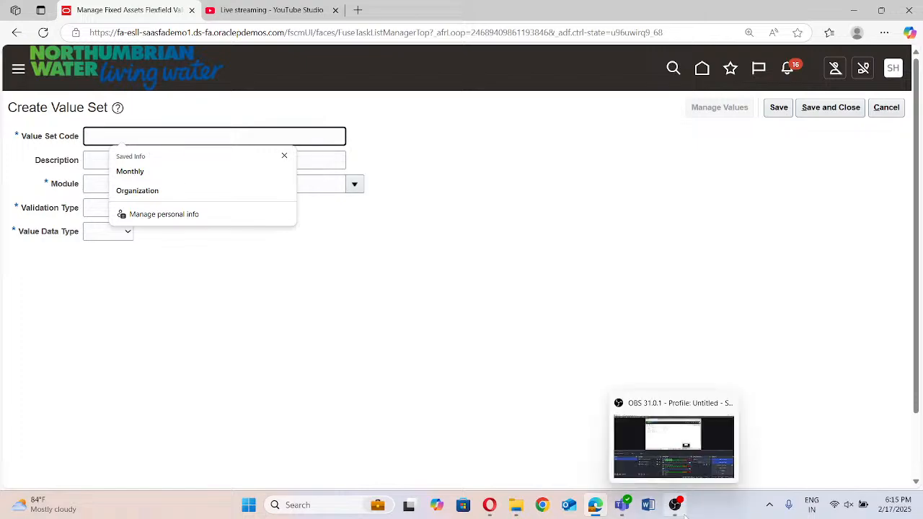
{"action": "type", "text": "F"}
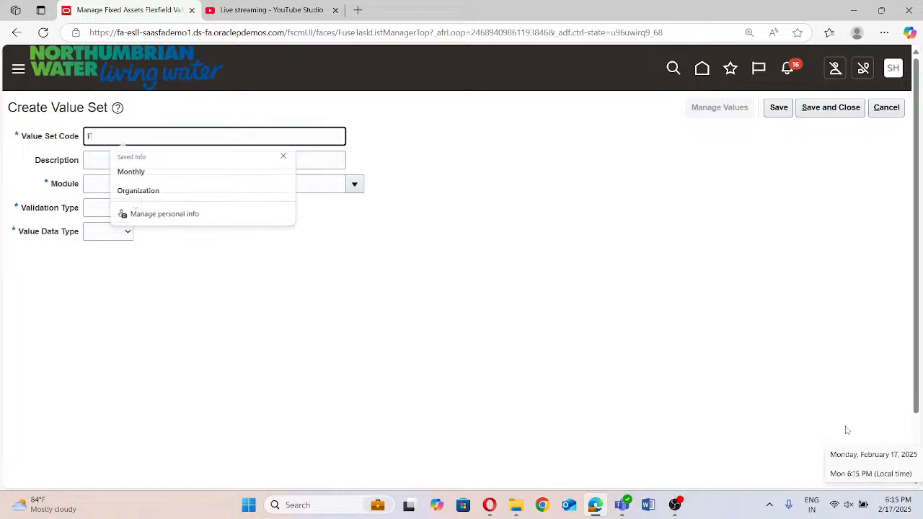
{"action": "type", "text": "integralte"}
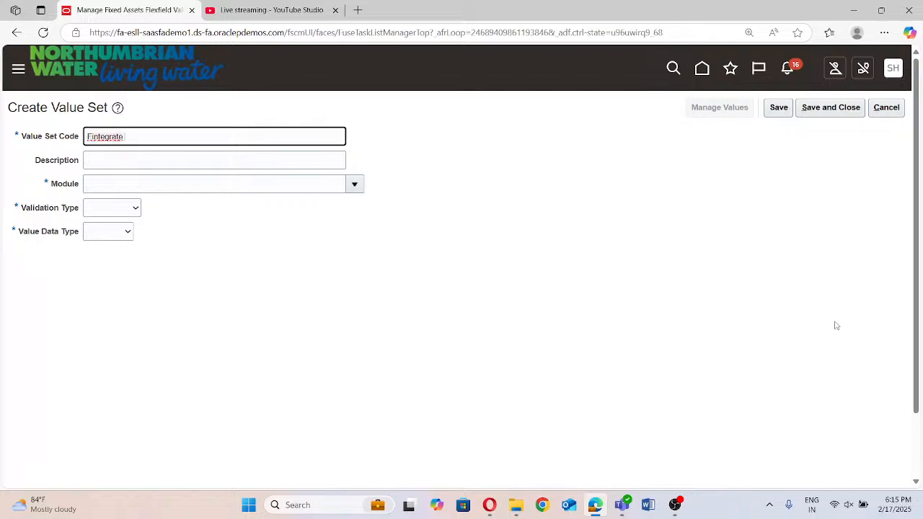
{"action": "type", "text": " Country"}
{"action": "triple_click", "coordinate": [176, 138]}
{"action": "key", "text": "ctrl+c"}
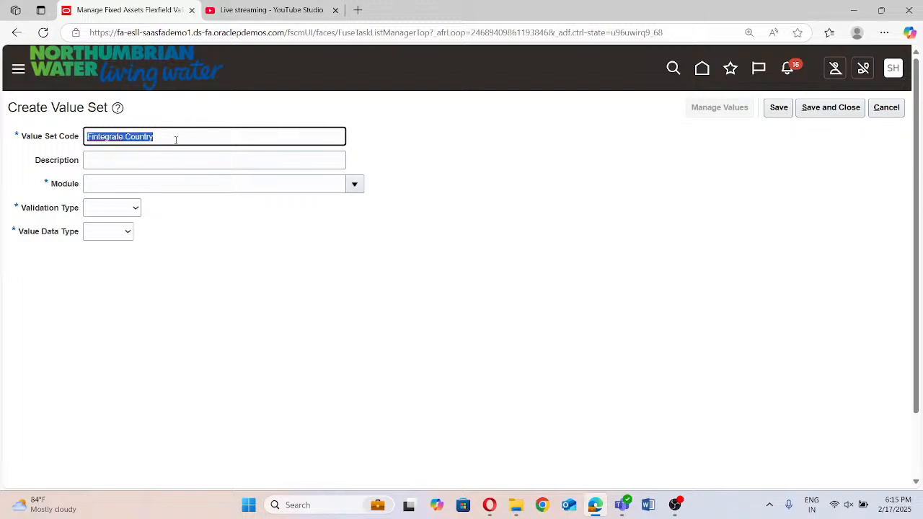
{"action": "left_click", "coordinate": [163, 154]}
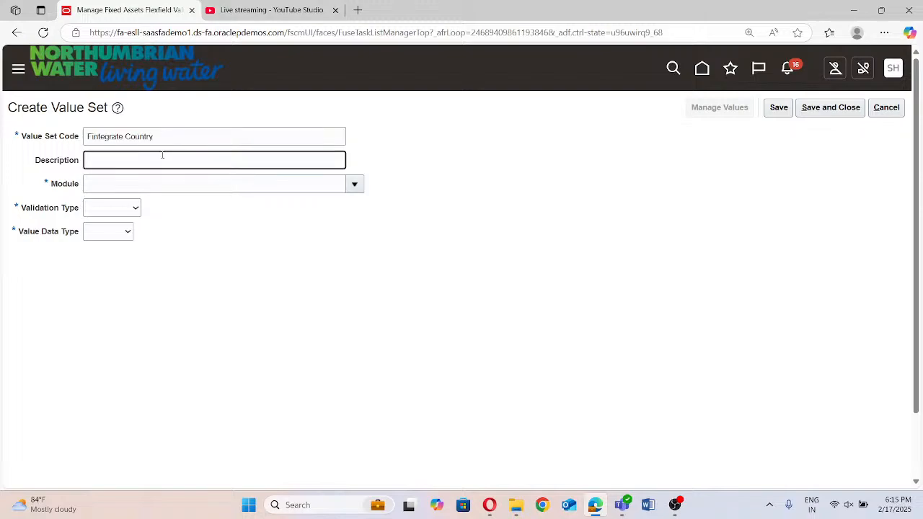
{"action": "key", "text": "ctrl+v"}
Set the country value set's module to Assets, validation type to Independent and value data type to Character
{"action": "left_click", "coordinate": [353, 185]}
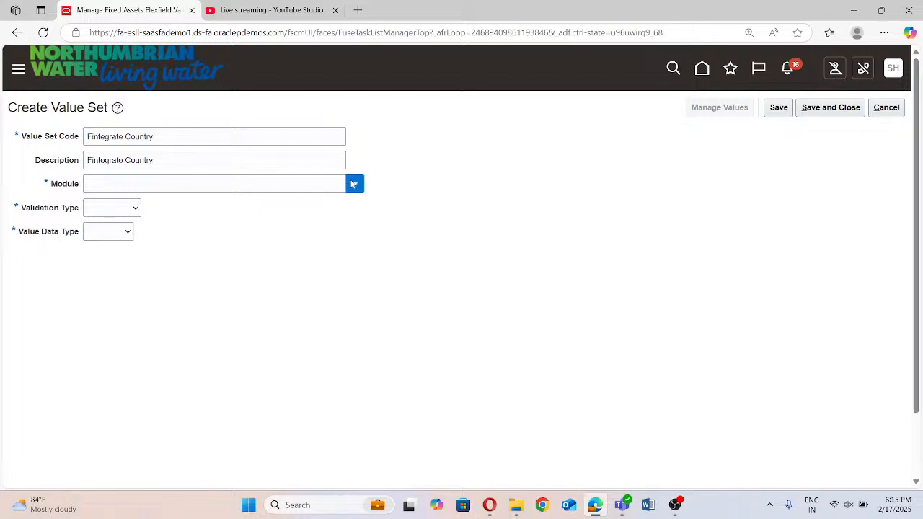
{"action": "left_click", "coordinate": [227, 235]}
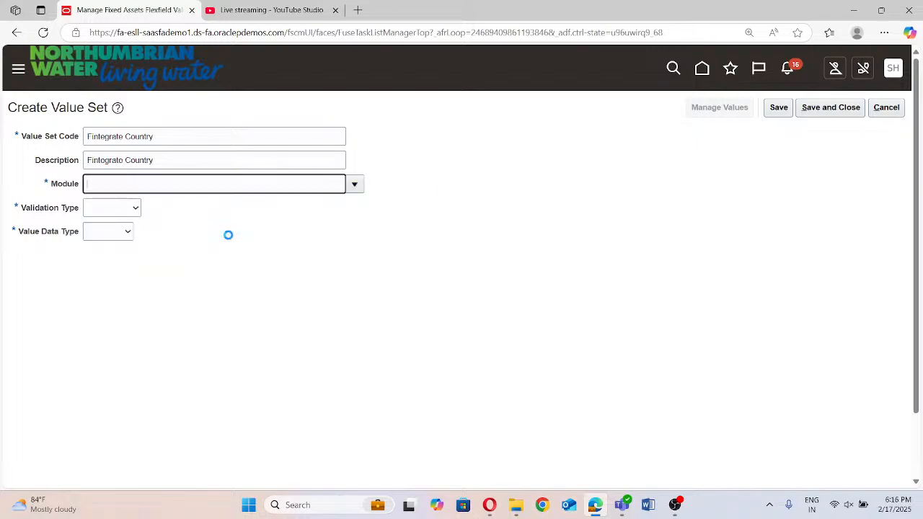
{"action": "left_click", "coordinate": [111, 210]}
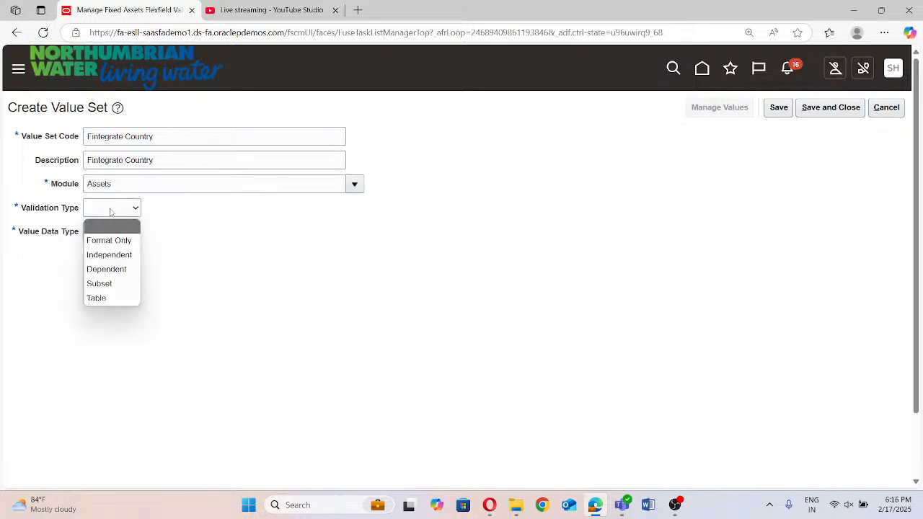
{"action": "left_click", "coordinate": [110, 255]}
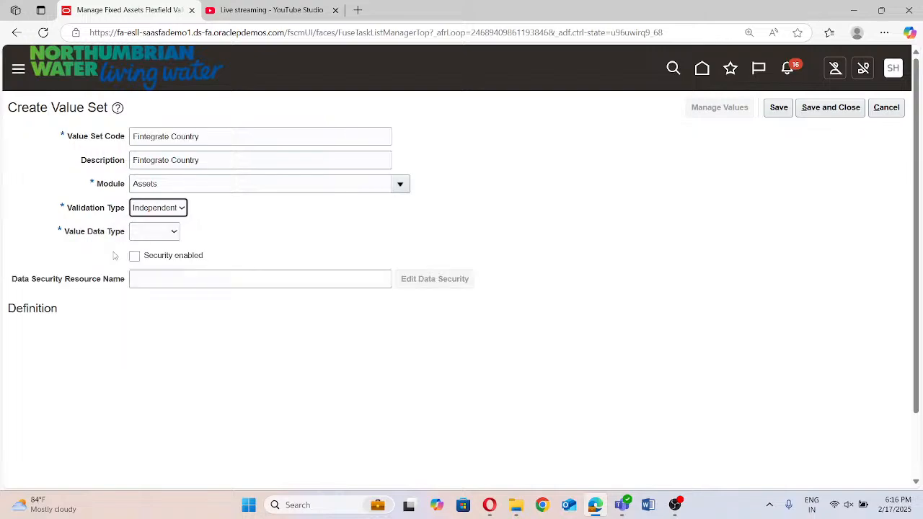
{"action": "left_click", "coordinate": [158, 232]}
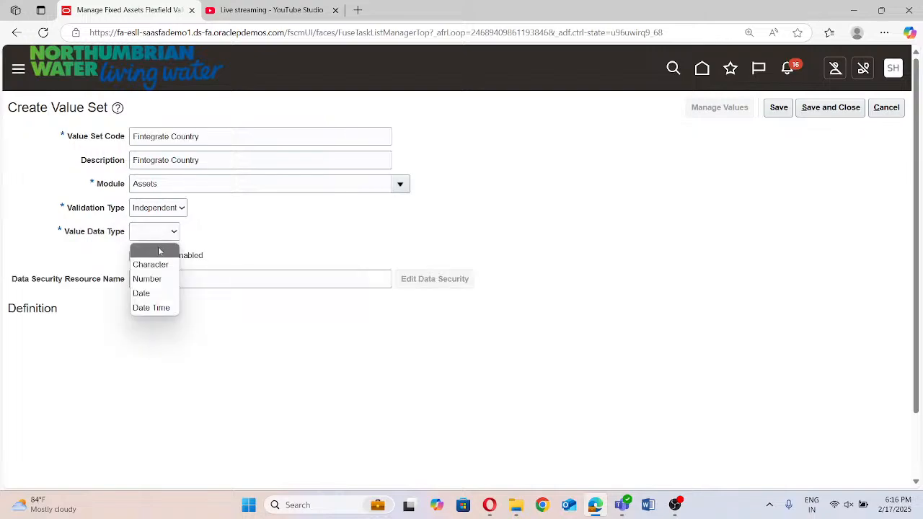
{"action": "left_click", "coordinate": [152, 264]}
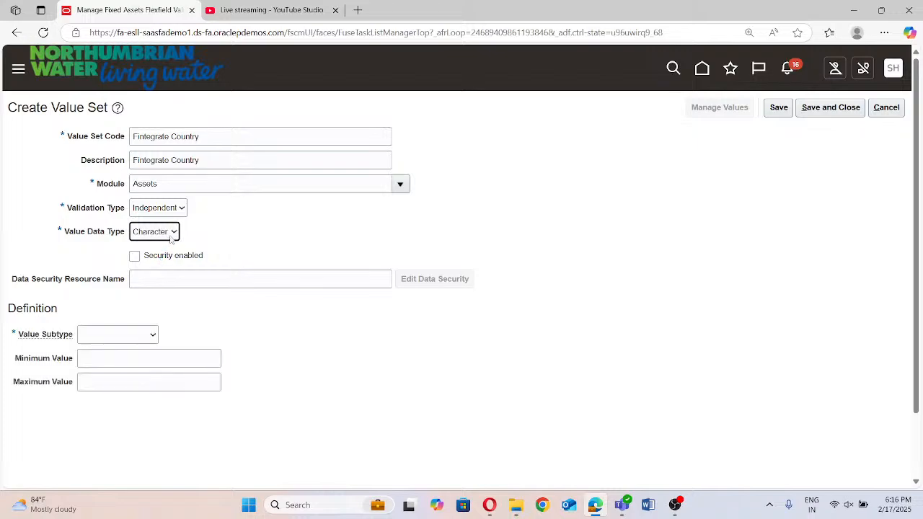
Give the country value set the Text subtype with a maximum length of 30, and save and close it
{"action": "left_click", "coordinate": [171, 238]}
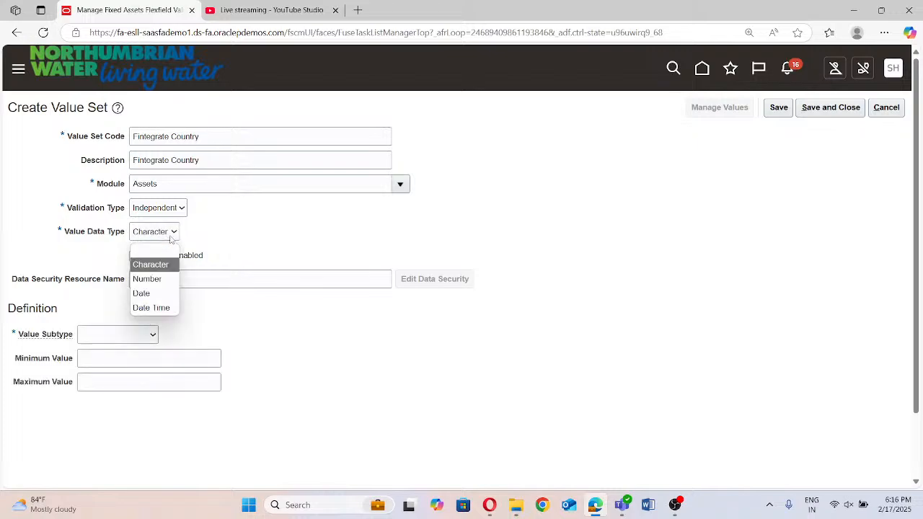
{"action": "left_click", "coordinate": [286, 229]}
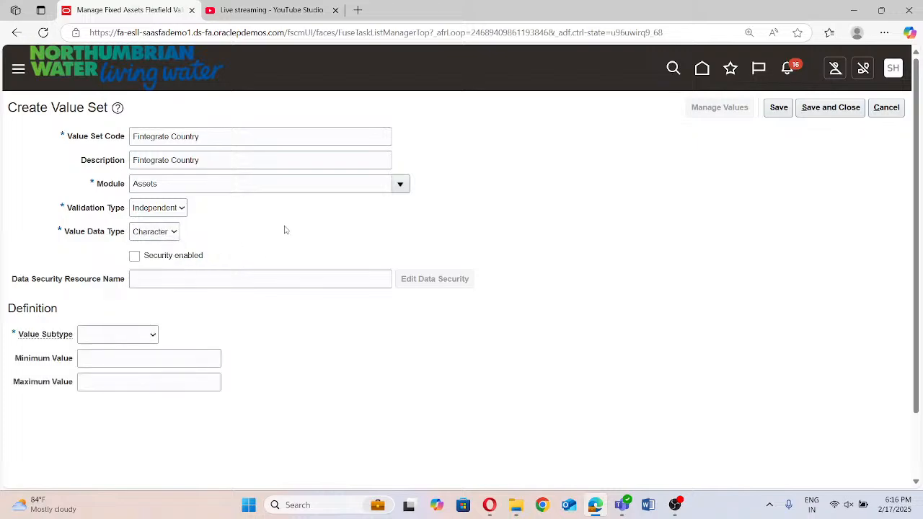
{"action": "left_click", "coordinate": [127, 335]}
{"action": "left_click", "coordinate": [119, 368]}
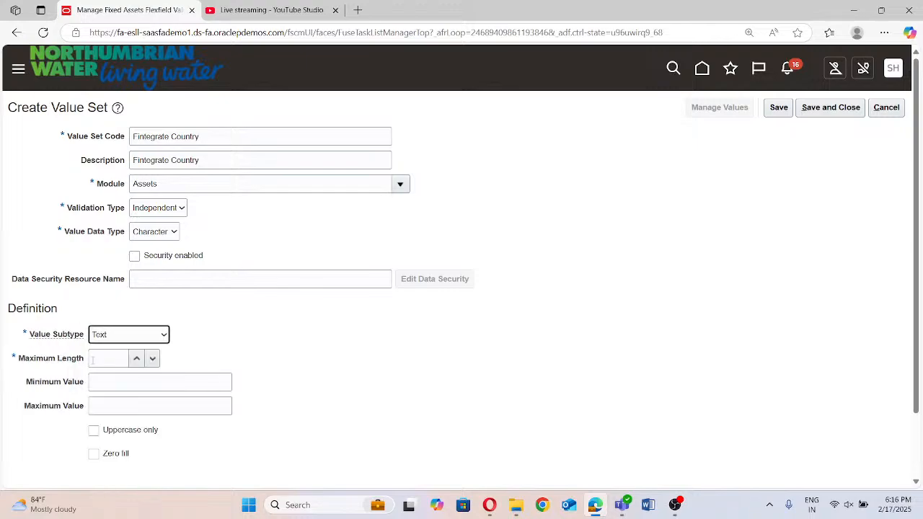
{"action": "left_click", "coordinate": [98, 355]}
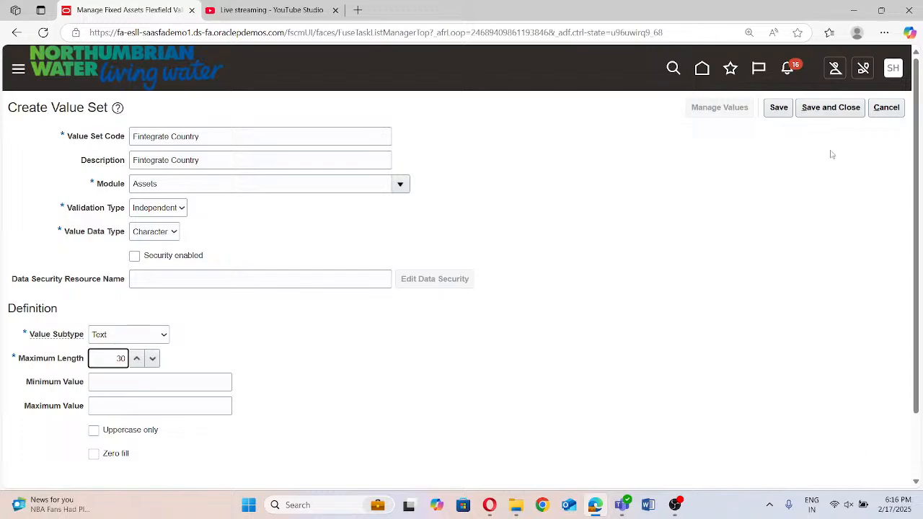
{"action": "left_click", "coordinate": [825, 106]}
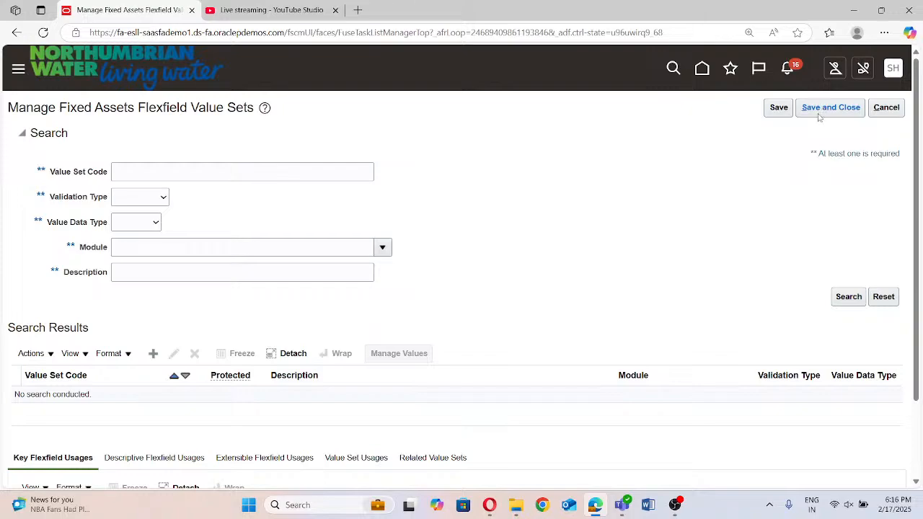
Start a new value set with the code "Fintegrate State" and copy the code into the description
{"action": "left_click", "coordinate": [150, 354]}
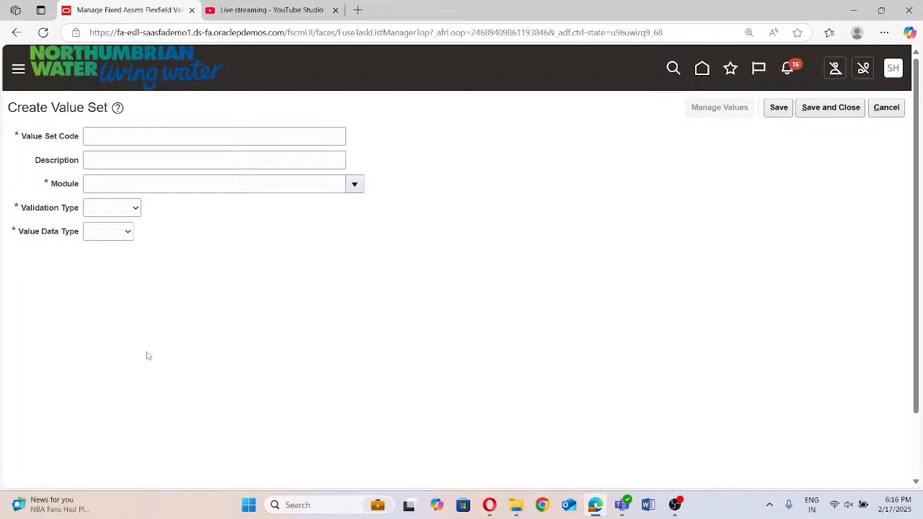
{"action": "left_click", "coordinate": [161, 137]}
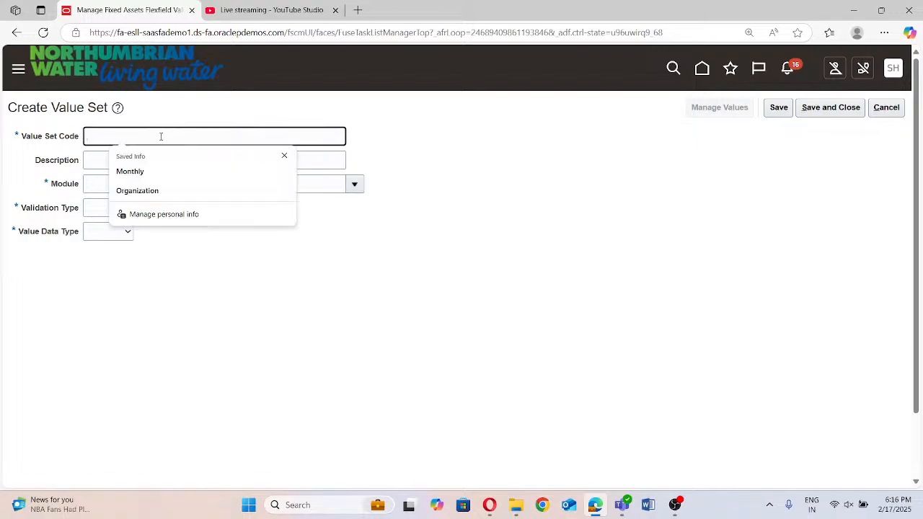
{"action": "type", "text": "Finteg"}
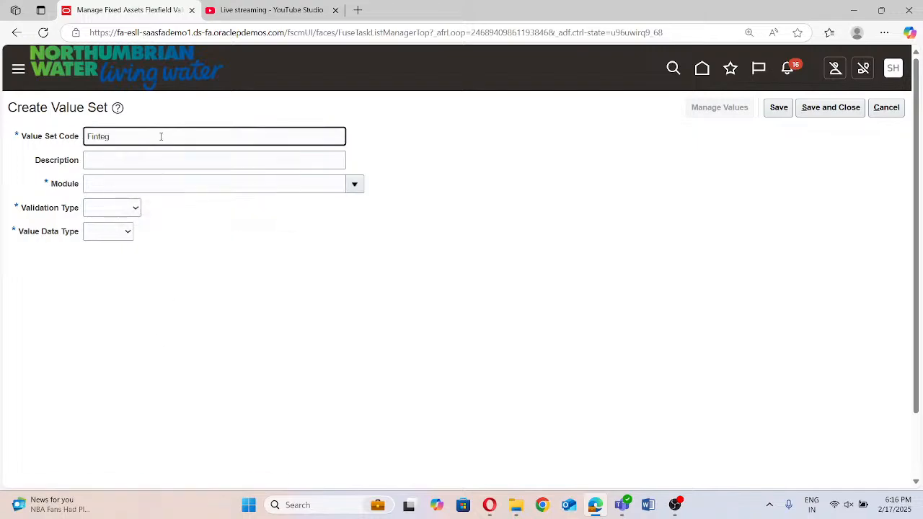
{"action": "type", "text": "rate State"}
{"action": "triple_click", "coordinate": [161, 136]}
{"action": "key", "text": "ctrl+c"}
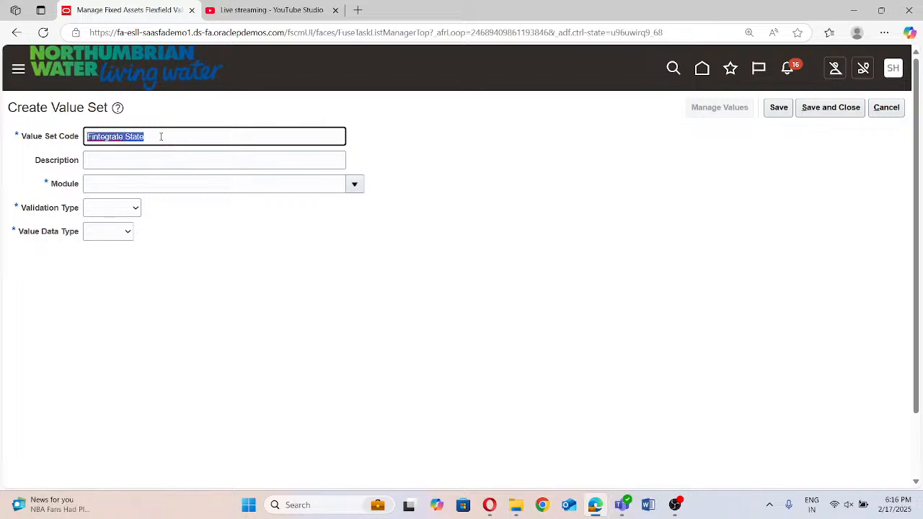
{"action": "left_click", "coordinate": [150, 157]}
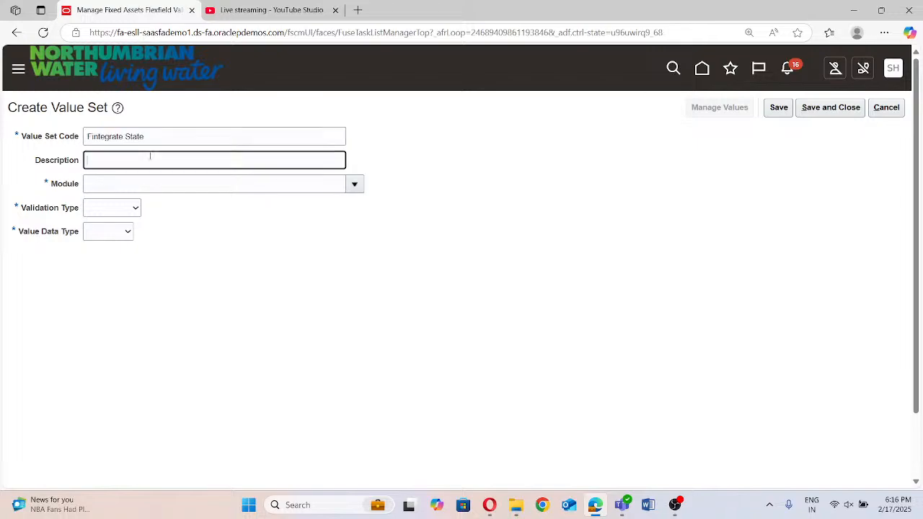
{"action": "key", "text": "ctrl+v"}
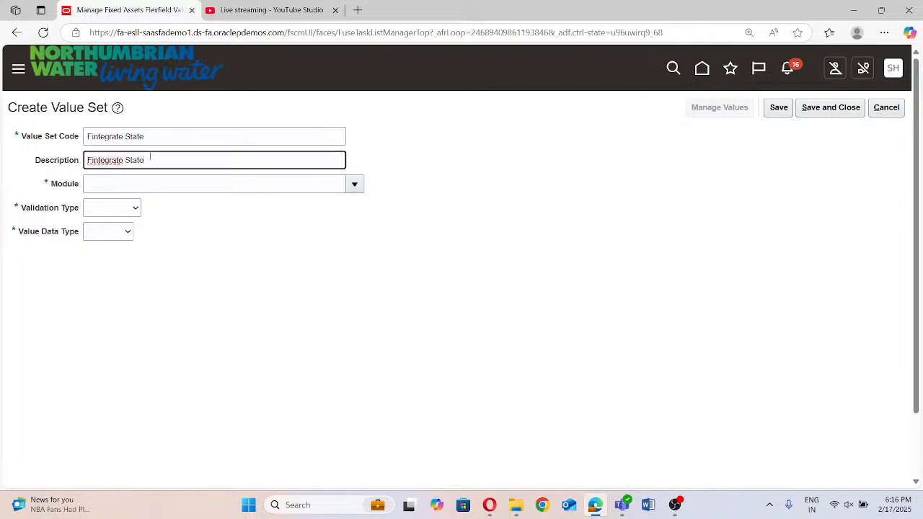
Set the state value set's module to Assets, validation type to Independent and value data type to Character
{"action": "left_click", "coordinate": [354, 184]}
{"action": "left_click", "coordinate": [240, 229]}
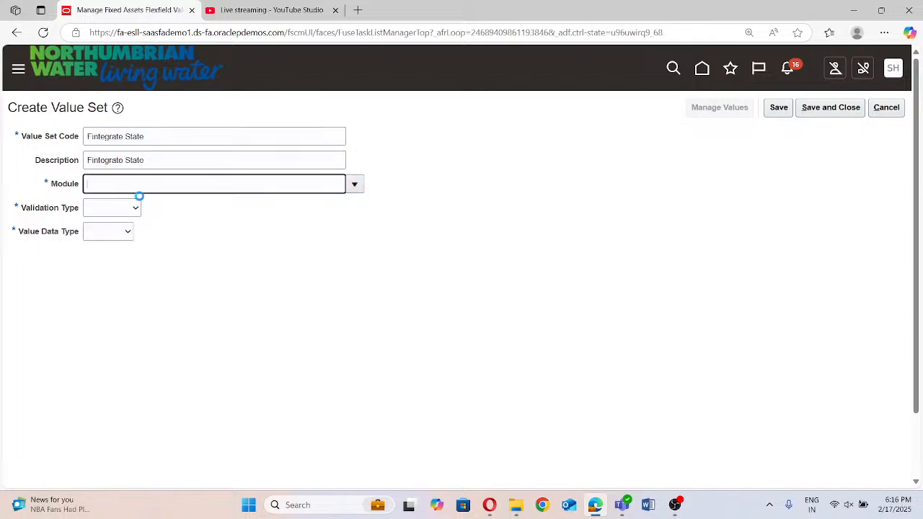
{"action": "left_click", "coordinate": [111, 208]}
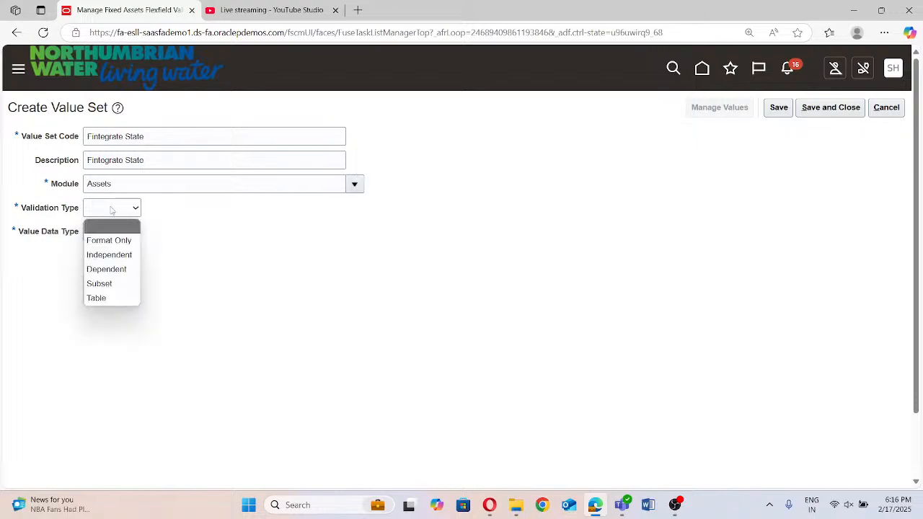
{"action": "left_click", "coordinate": [108, 254]}
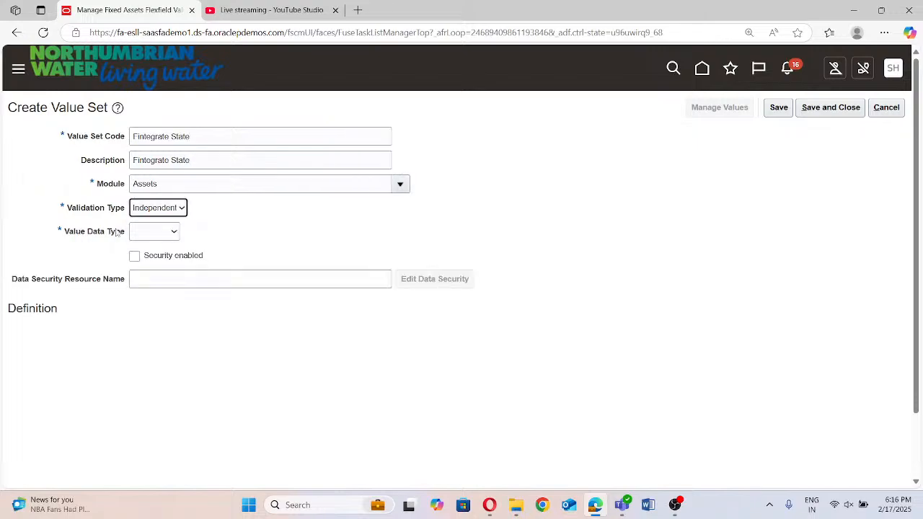
{"action": "left_click", "coordinate": [153, 231]}
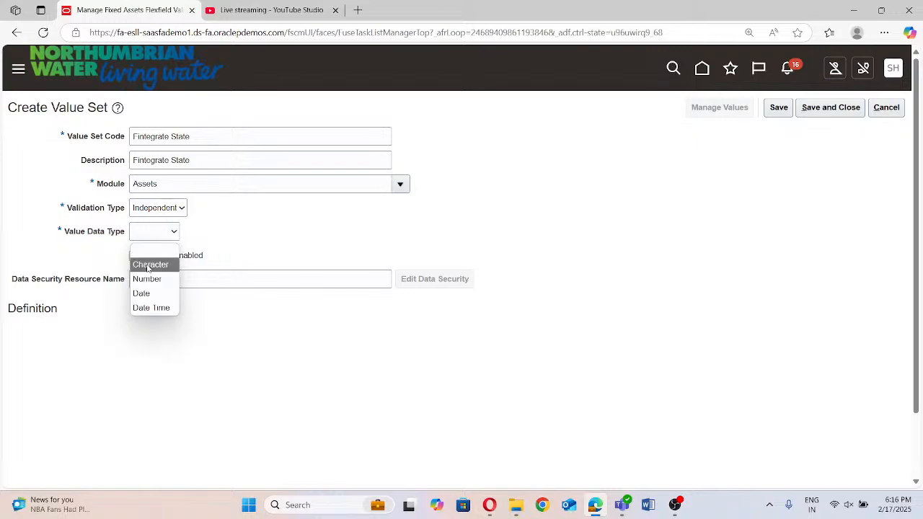
{"action": "left_click", "coordinate": [146, 264]}
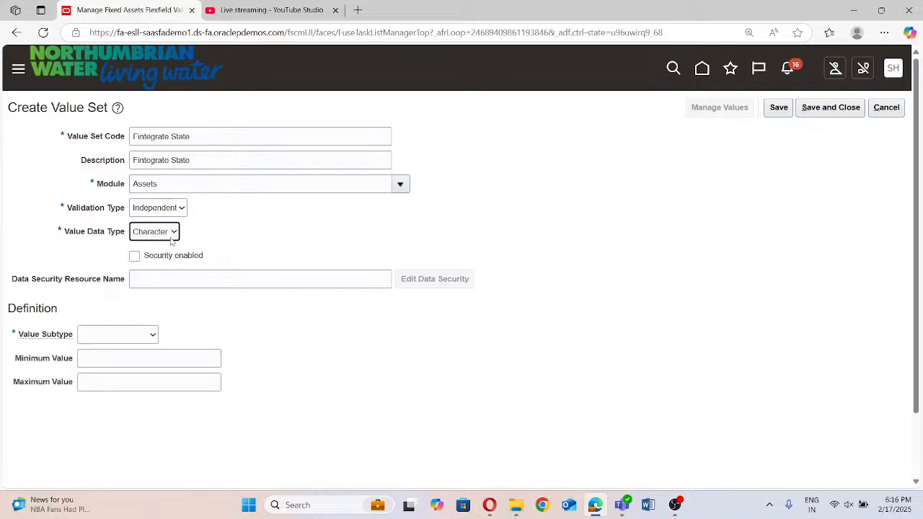
Give the state value set the Text subtype with a maximum length of 30, and save and close it
{"action": "scroll", "coordinate": [180, 238], "scroll_direction": "down", "scroll_amount": 1}
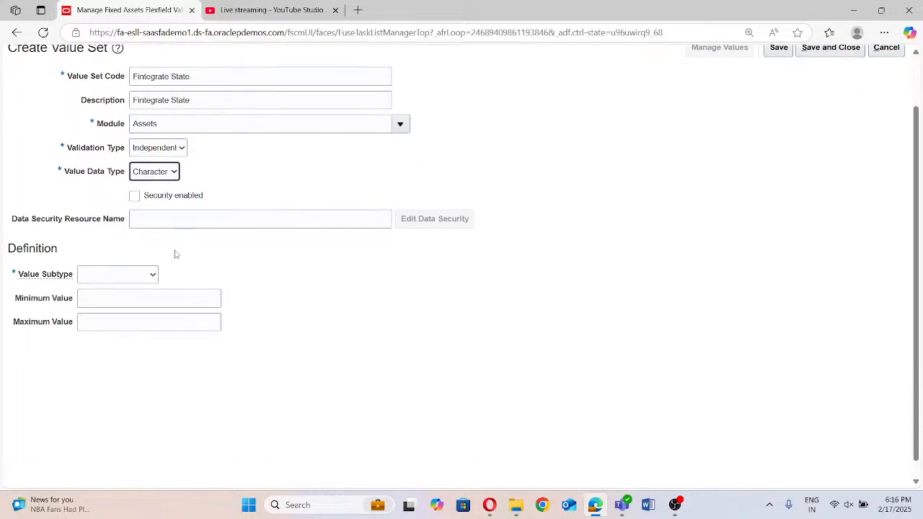
{"action": "left_click", "coordinate": [134, 280]}
{"action": "left_click", "coordinate": [119, 307]}
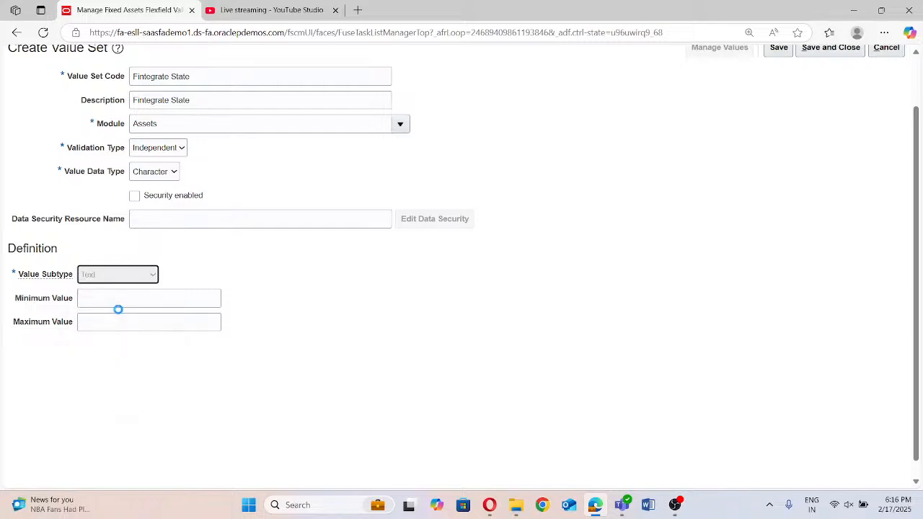
{"action": "left_click", "coordinate": [119, 299]}
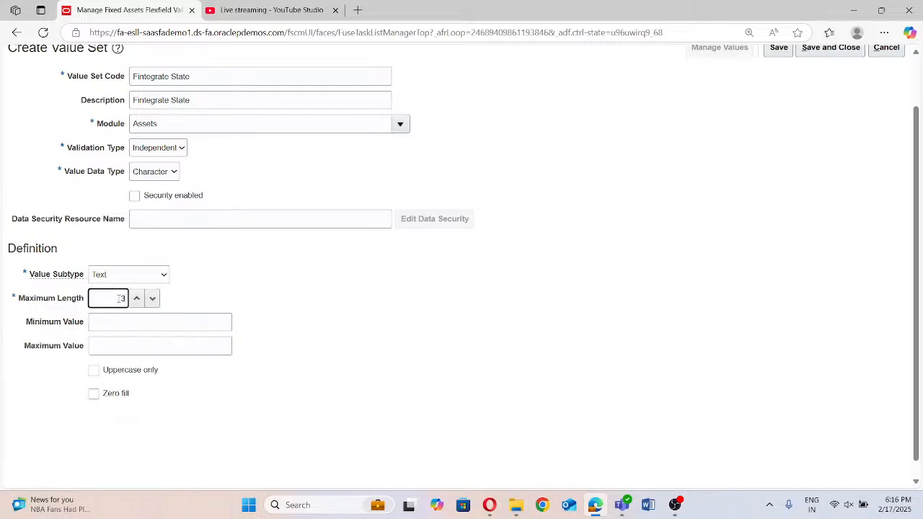
{"action": "scroll", "coordinate": [789, 349], "scroll_direction": "up", "scroll_amount": 2}
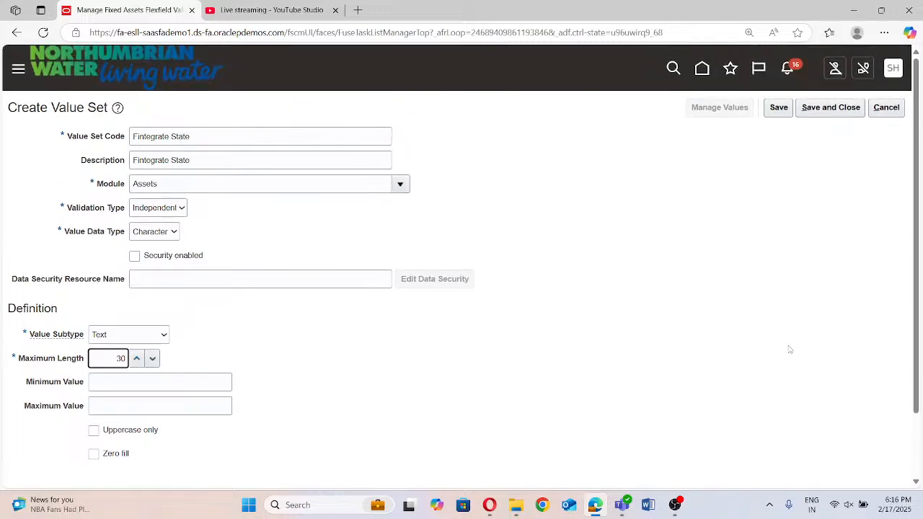
{"action": "left_click", "coordinate": [821, 108]}
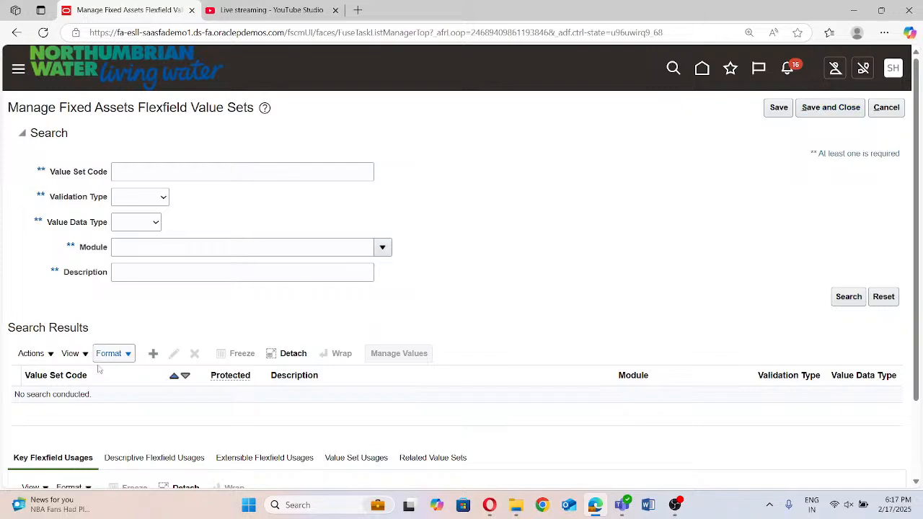
Start a new value set with the code "Fintegrate City" and copy the code into the description
{"action": "left_click", "coordinate": [153, 353]}
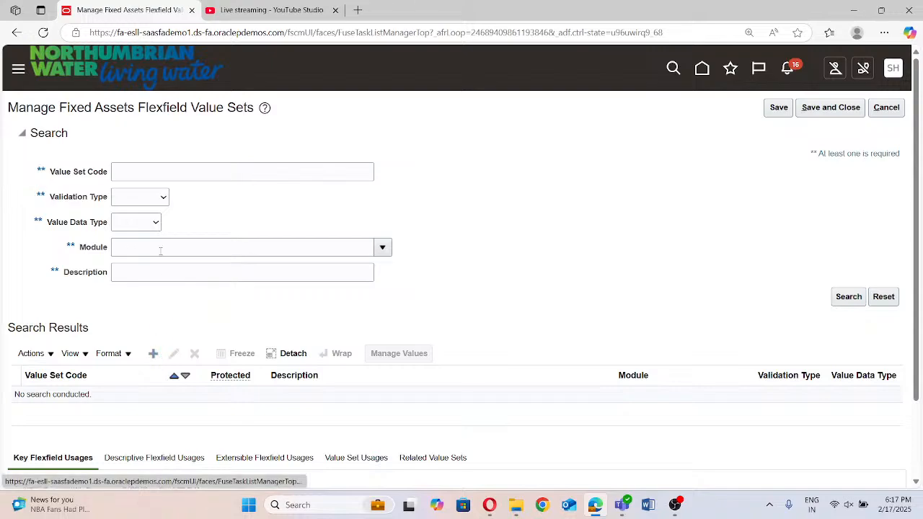
{"action": "left_click", "coordinate": [131, 135]}
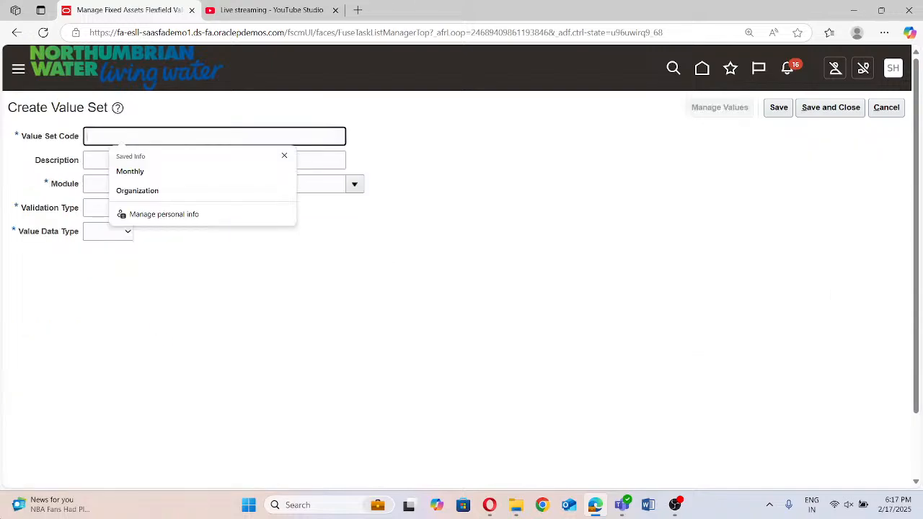
{"action": "type", "text": "Fintegrate"}
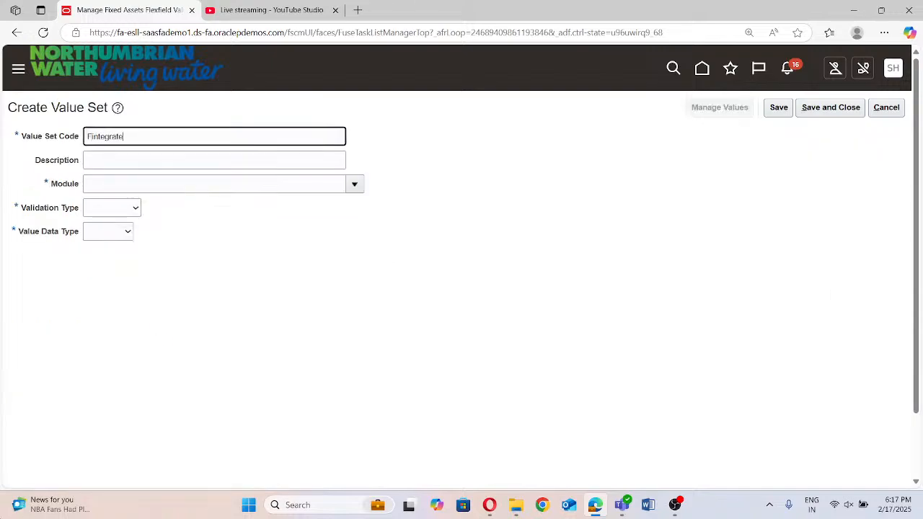
{"action": "type", "text": " CV"}
{"action": "type", "text": "ty"}
{"action": "triple_click", "coordinate": [215, 137]}
{"action": "key", "text": "ctrl+c"}
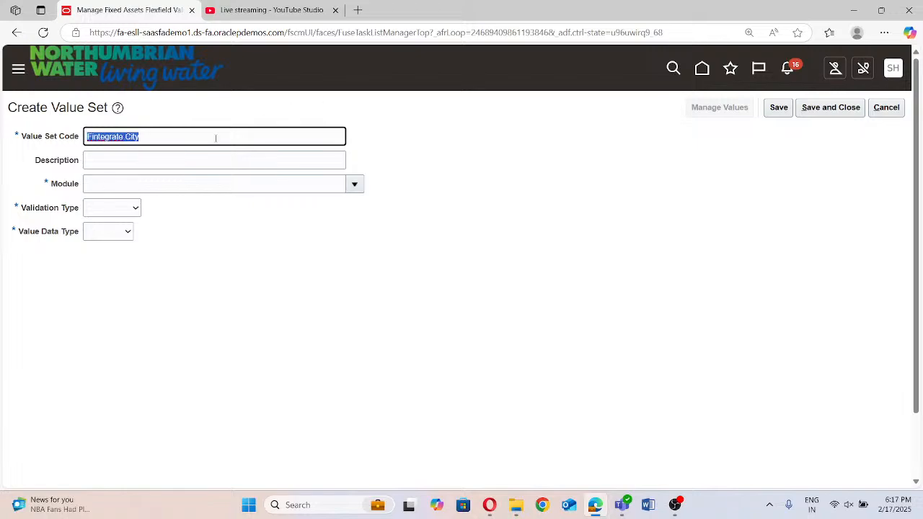
{"action": "left_click", "coordinate": [204, 151]}
{"action": "key", "text": "ctrl+v"}
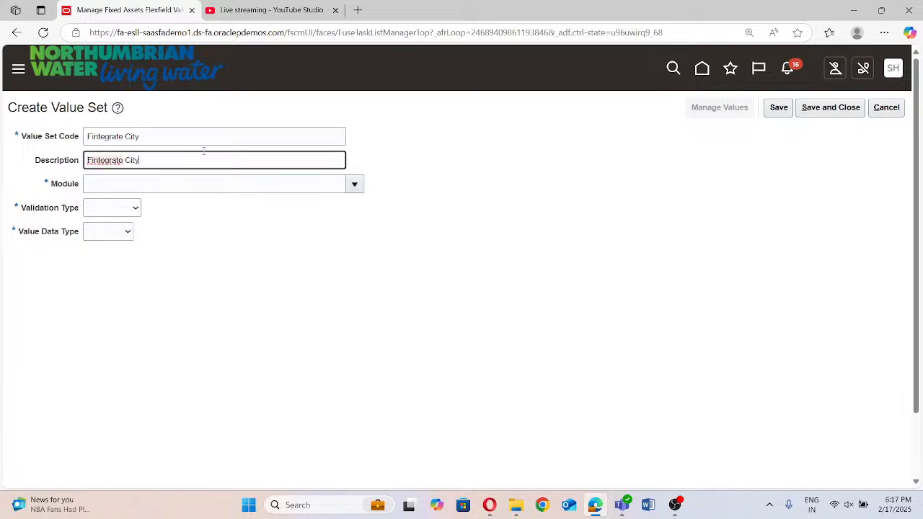
Set the city value set's module to Assets, validation type to Independent and value data type to Character
{"action": "left_click", "coordinate": [354, 184]}
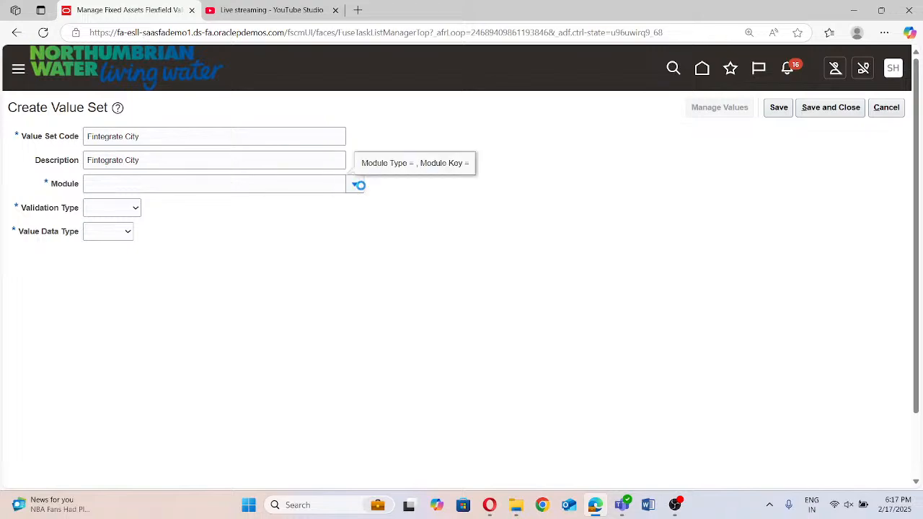
{"action": "left_click", "coordinate": [267, 224]}
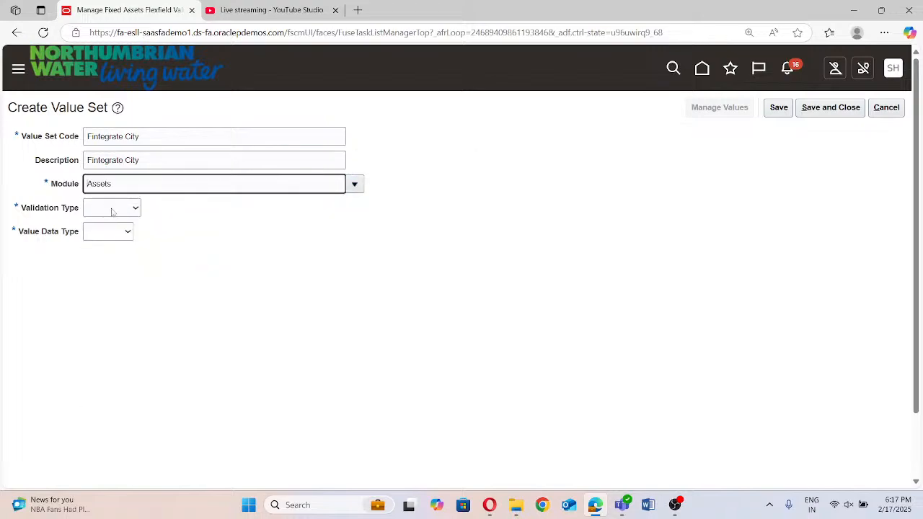
{"action": "left_click", "coordinate": [112, 208]}
{"action": "left_click", "coordinate": [127, 250]}
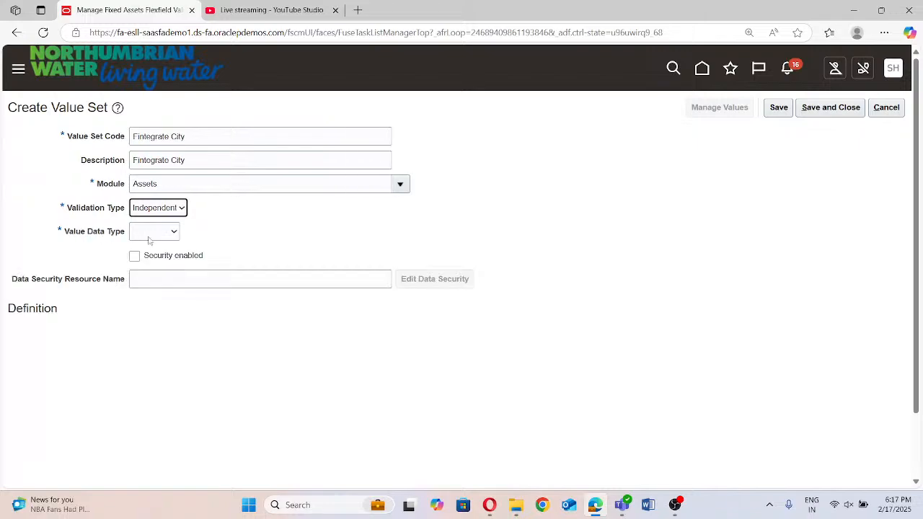
{"action": "left_click", "coordinate": [151, 237]}
{"action": "left_click", "coordinate": [153, 266]}
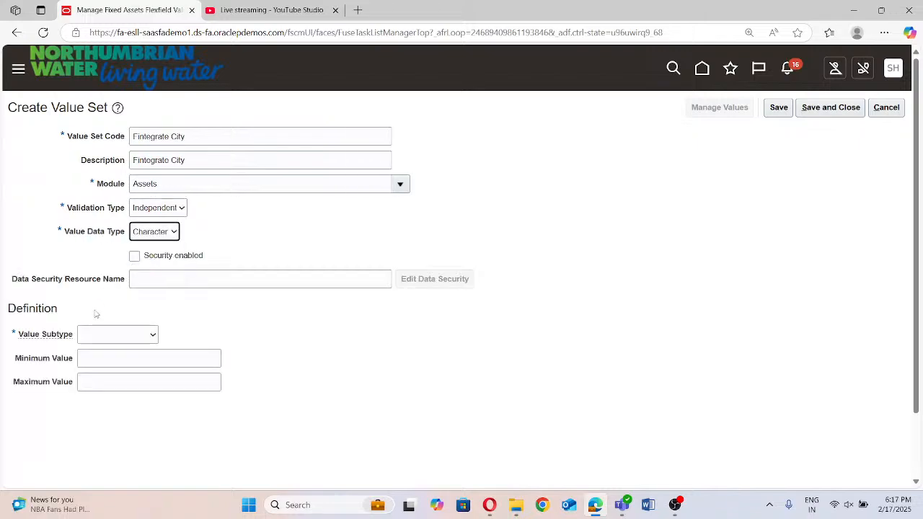
Give the city value set the Text subtype with a maximum length of 30, and save and close it
{"action": "left_click", "coordinate": [92, 333]}
{"action": "left_click", "coordinate": [98, 366]}
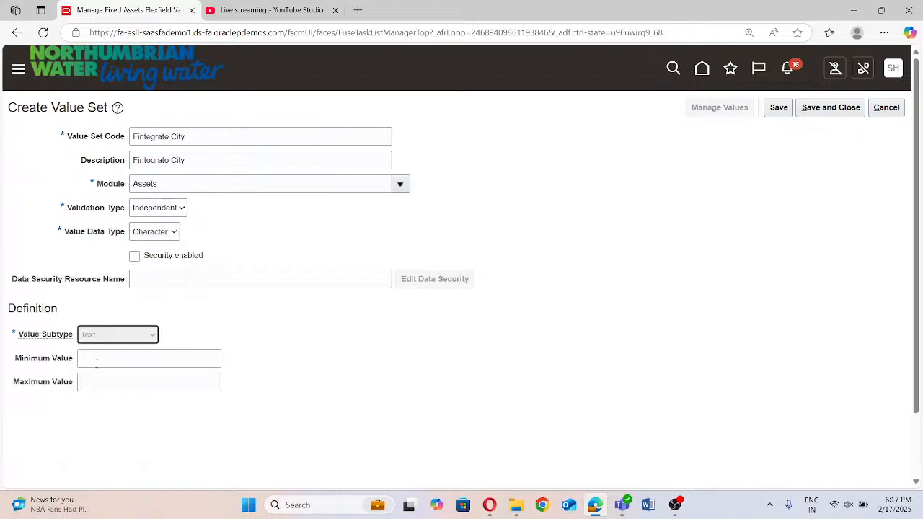
{"action": "left_click", "coordinate": [99, 359]}
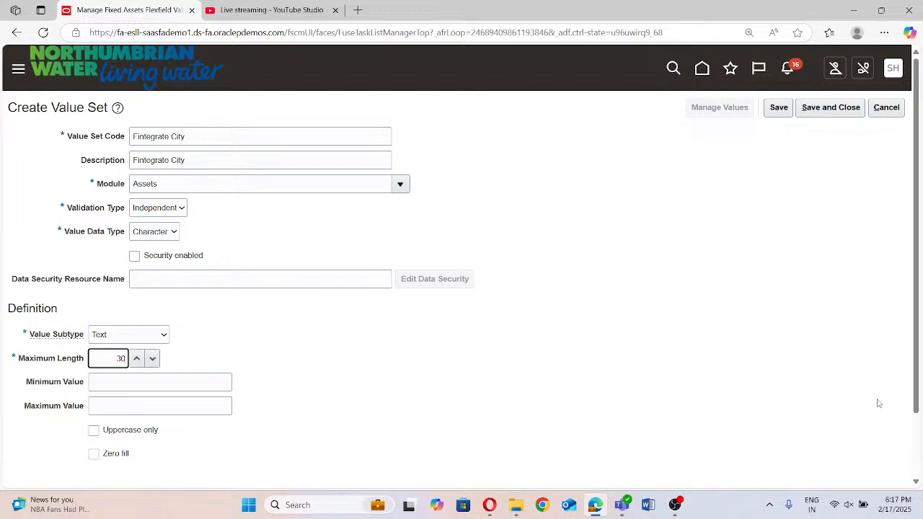
{"action": "left_click", "coordinate": [826, 108]}
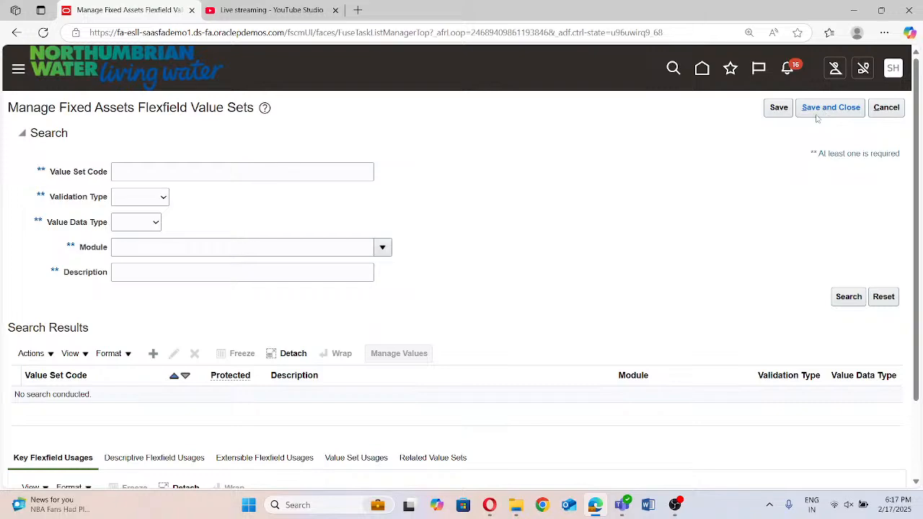
Start a new value set with the code "Fintegrate Assetkey" and copy the code into the description
{"action": "left_click", "coordinate": [153, 355]}
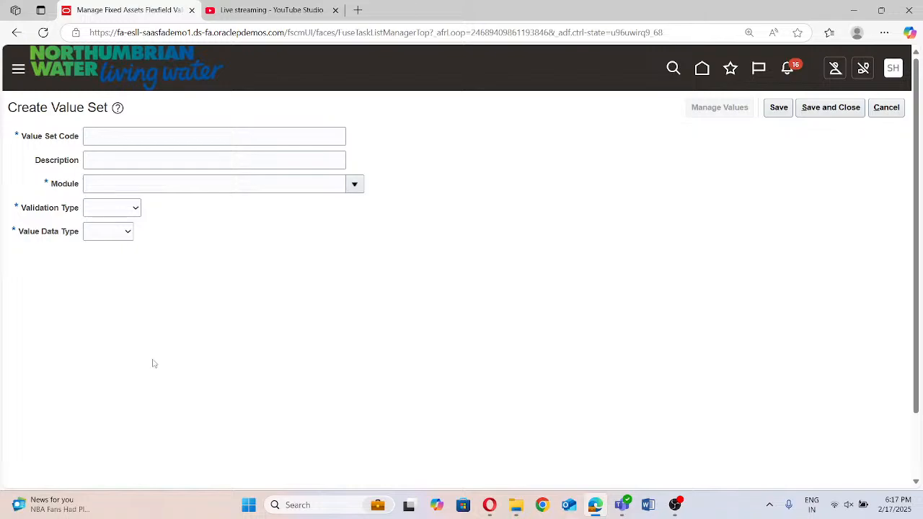
{"action": "left_click", "coordinate": [114, 132]}
{"action": "type", "text": "F"}
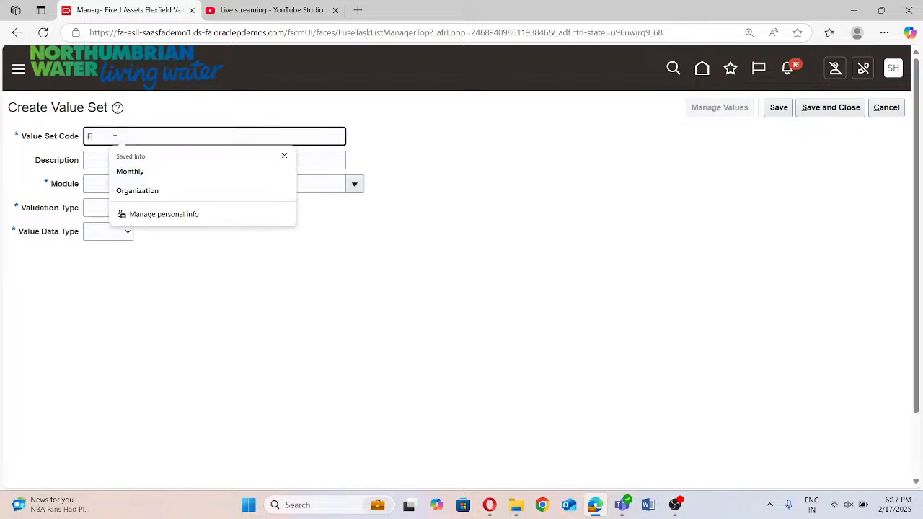
{"action": "type", "text": "inte"}
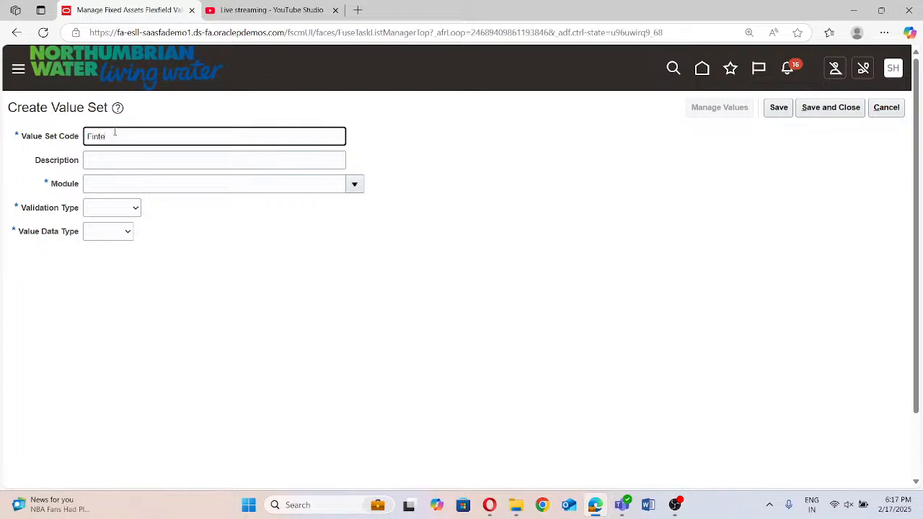
{"action": "type", "text": "grate Assetkey"}
{"action": "left_click", "coordinate": [186, 331]}
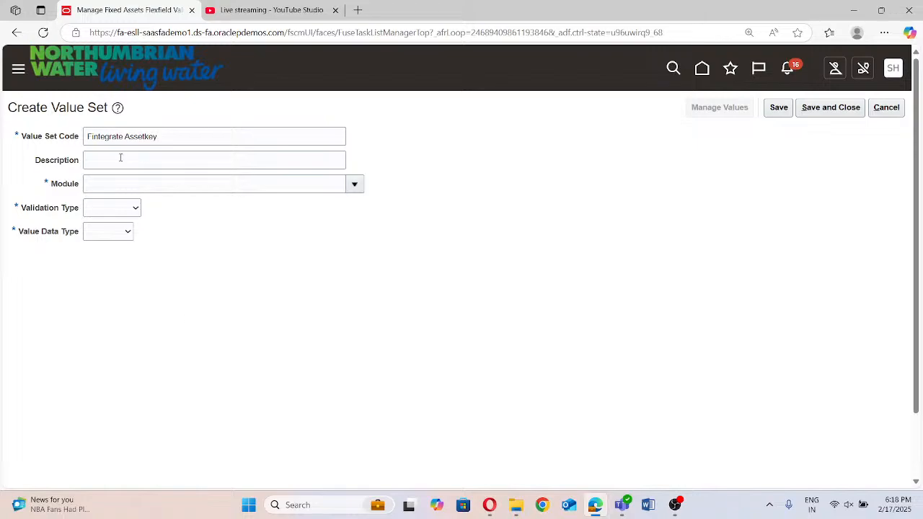
{"action": "triple_click", "coordinate": [174, 131]}
{"action": "key", "text": "ctrl+c"}
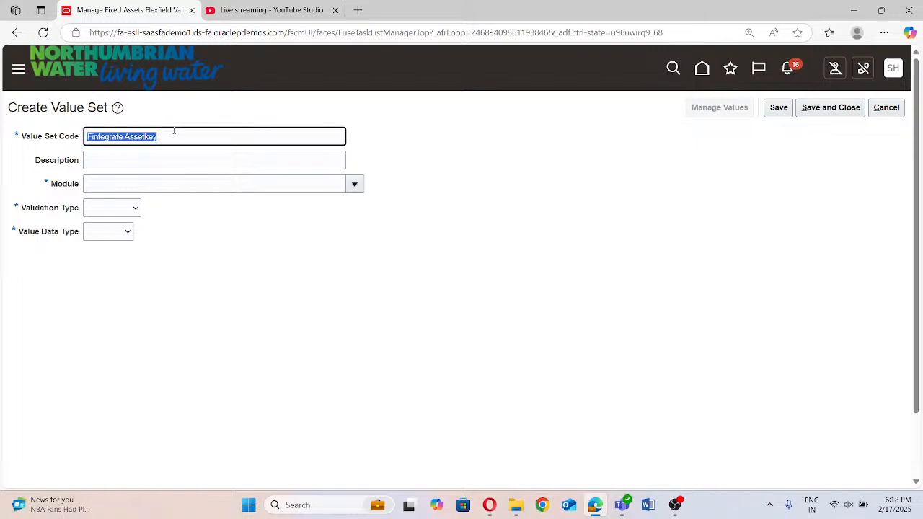
{"action": "left_click", "coordinate": [165, 161]}
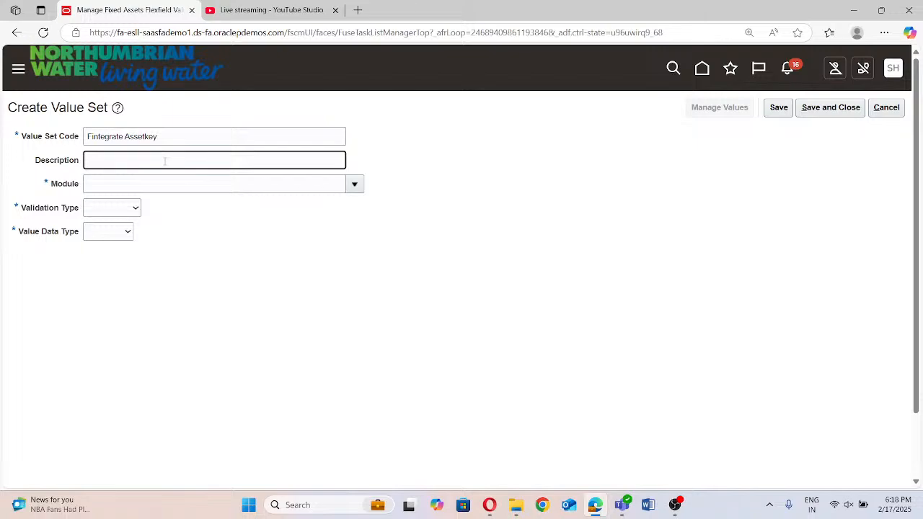
{"action": "key", "text": "ctrl+v"}
Set the asset key value set's module to Assets, validation type to Independent and value data type to Character
{"action": "left_click", "coordinate": [354, 184]}
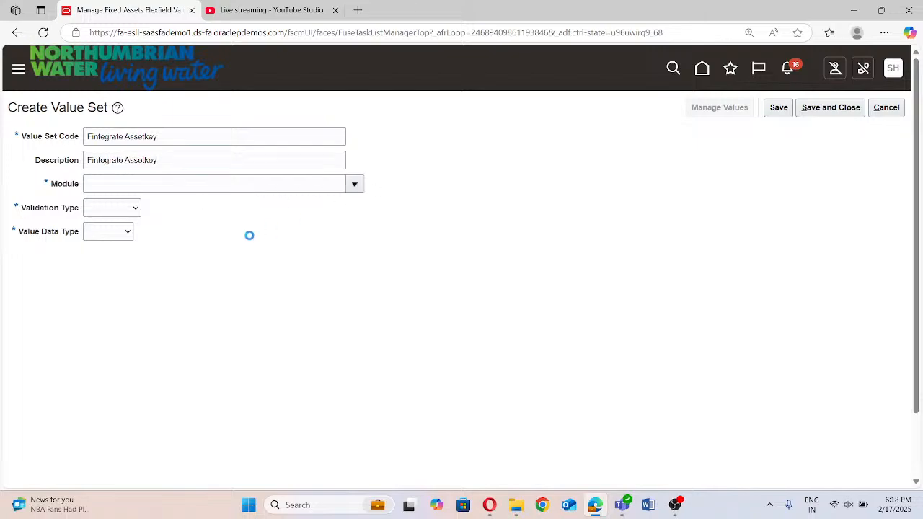
{"action": "left_click", "coordinate": [165, 229]}
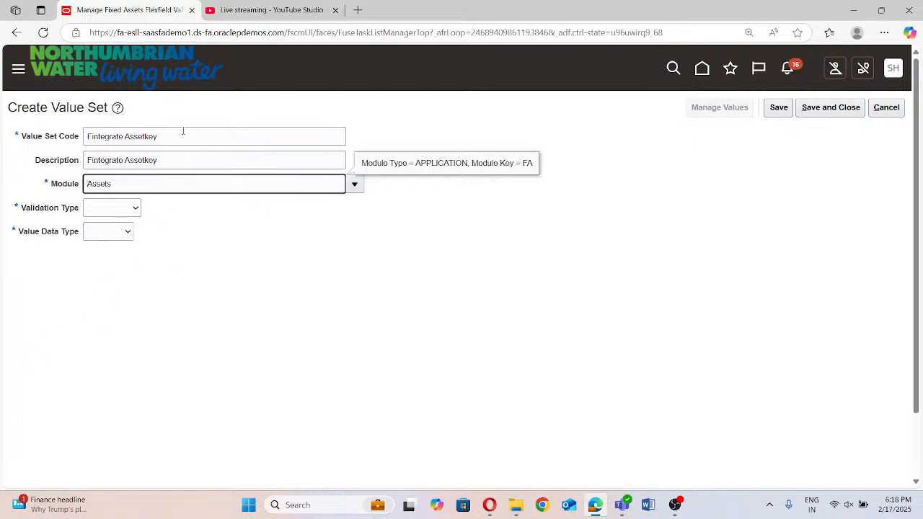
{"action": "left_click", "coordinate": [122, 209]}
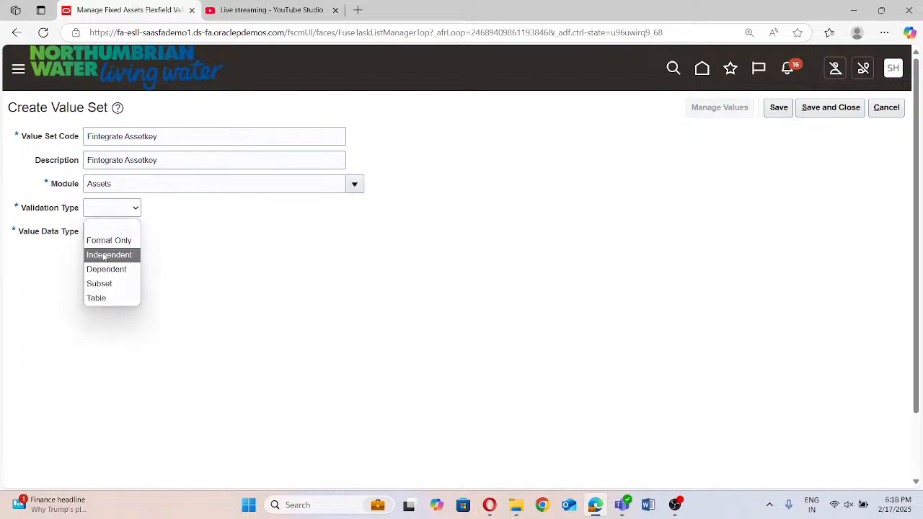
{"action": "key", "text": "Down"}
{"action": "key", "text": "Down"}
{"action": "key", "text": "Down"}
{"action": "key", "text": "Down"}
{"action": "key", "text": "Down"}
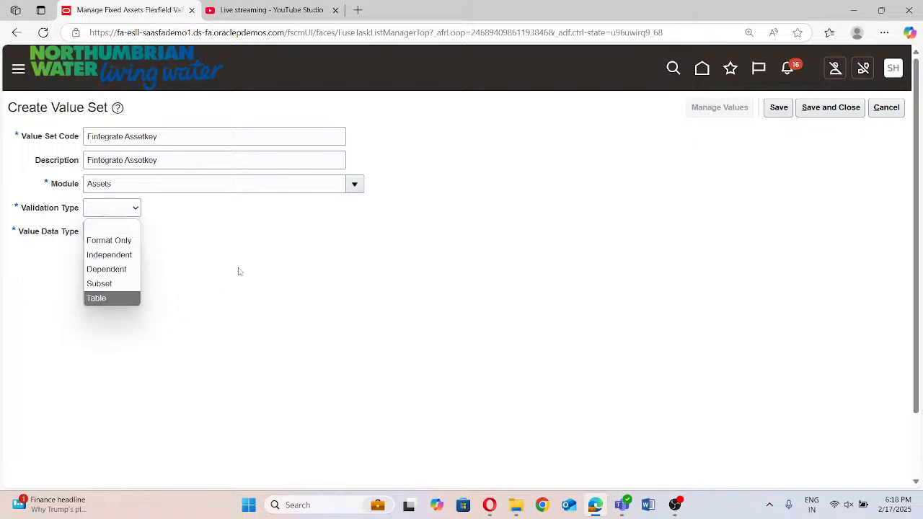
{"action": "key", "text": "Up"}
{"action": "key", "text": "Up"}
{"action": "key", "text": "Down"}
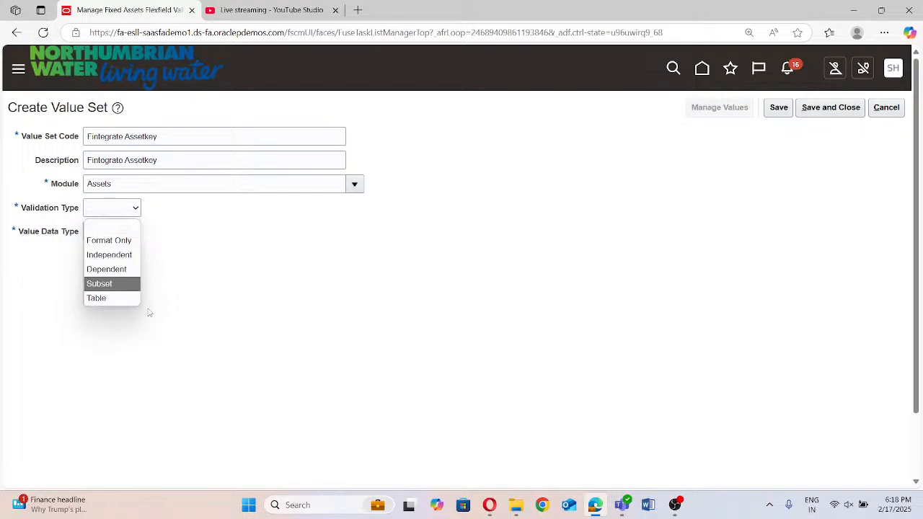
{"action": "key", "text": "Up"}
{"action": "key", "text": "Up"}
{"action": "key", "text": "Up"}
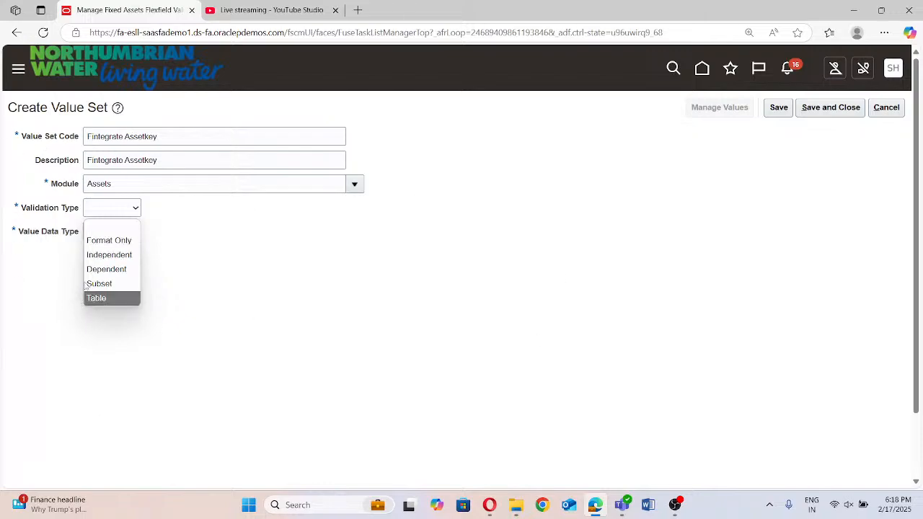
{"action": "left_click", "coordinate": [96, 255]}
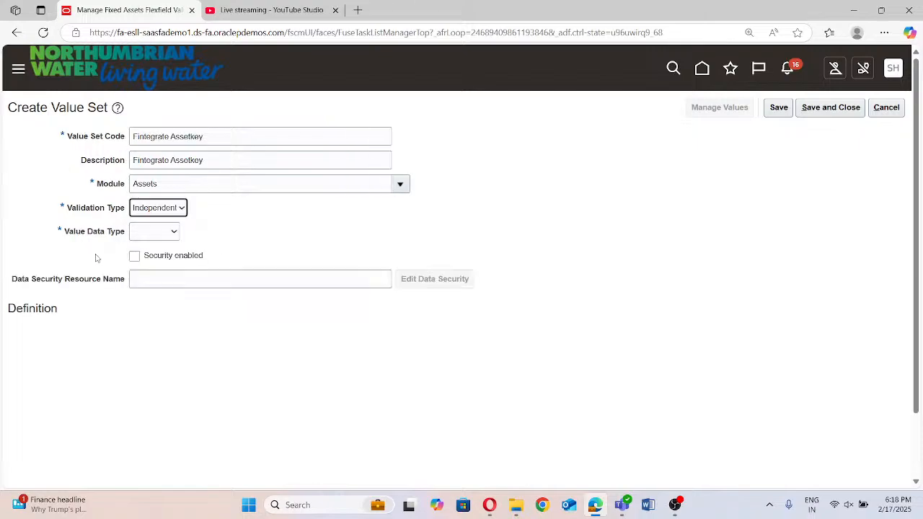
{"action": "left_click", "coordinate": [146, 232]}
{"action": "left_click", "coordinate": [148, 263]}
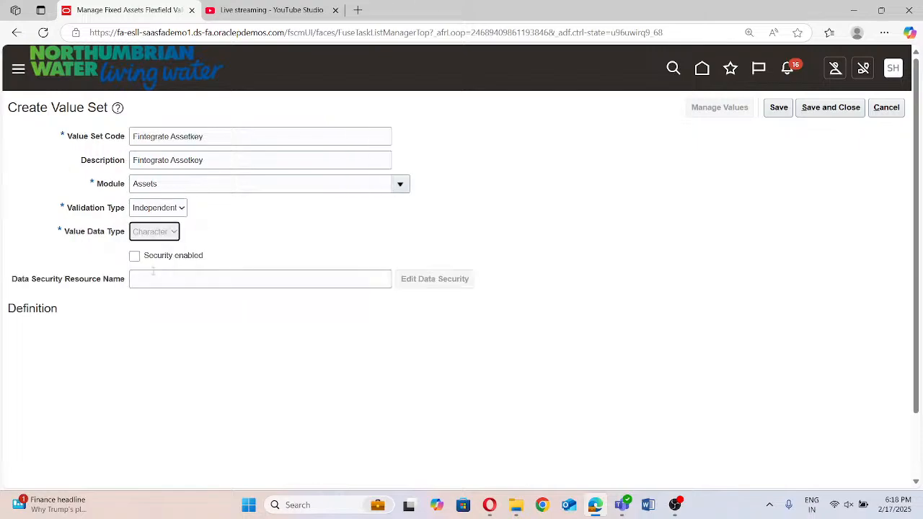
Give the asset key value set the Text subtype with a maximum length of 30, and save and close it
{"action": "left_click", "coordinate": [115, 334]}
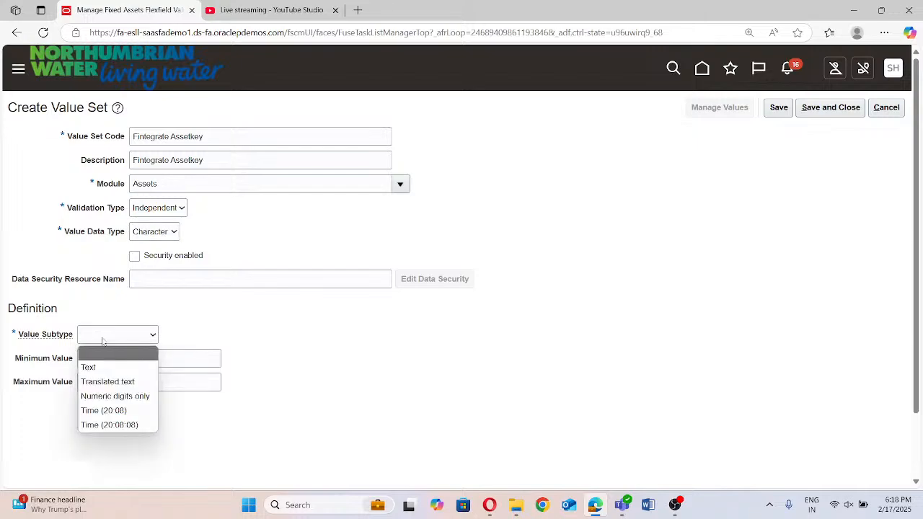
{"action": "left_click", "coordinate": [101, 364]}
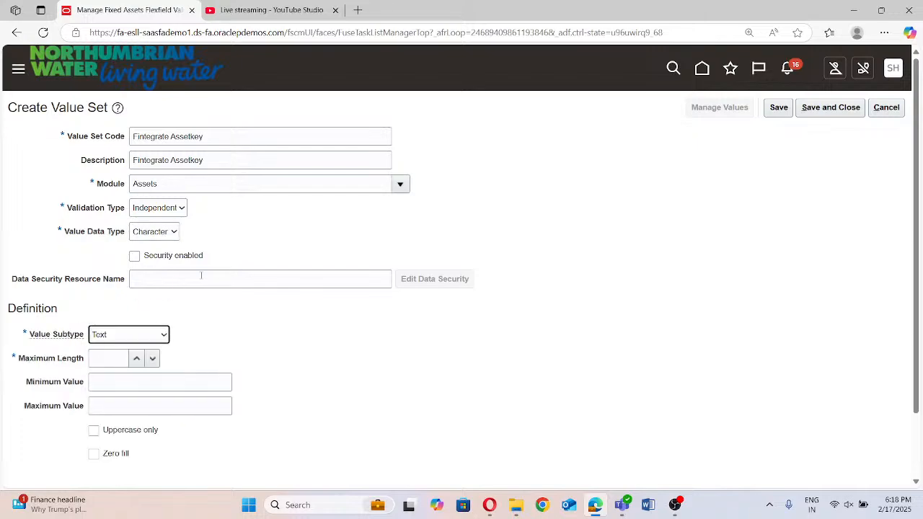
{"action": "scroll", "coordinate": [201, 275], "scroll_direction": "down", "scroll_amount": 2}
{"action": "left_click", "coordinate": [106, 282]}
{"action": "type", "text": "30"}
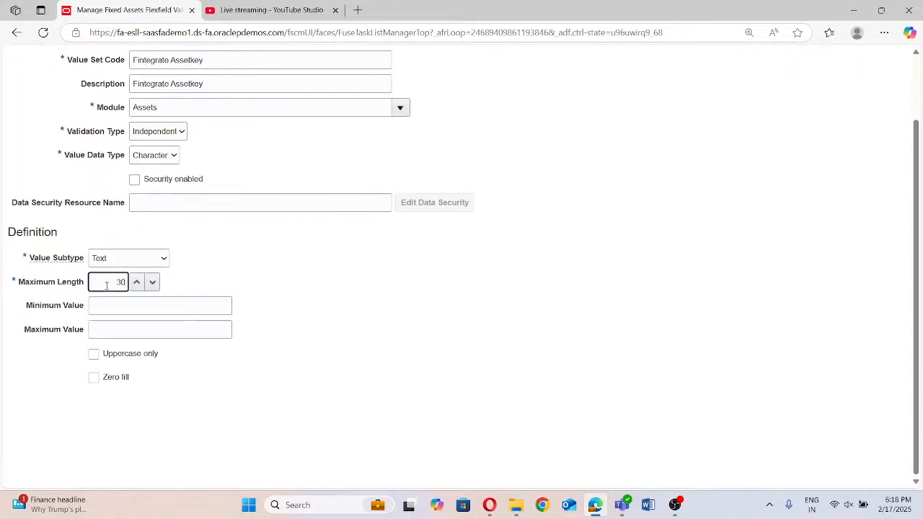
{"action": "scroll", "coordinate": [147, 319], "scroll_direction": "up", "scroll_amount": 2}
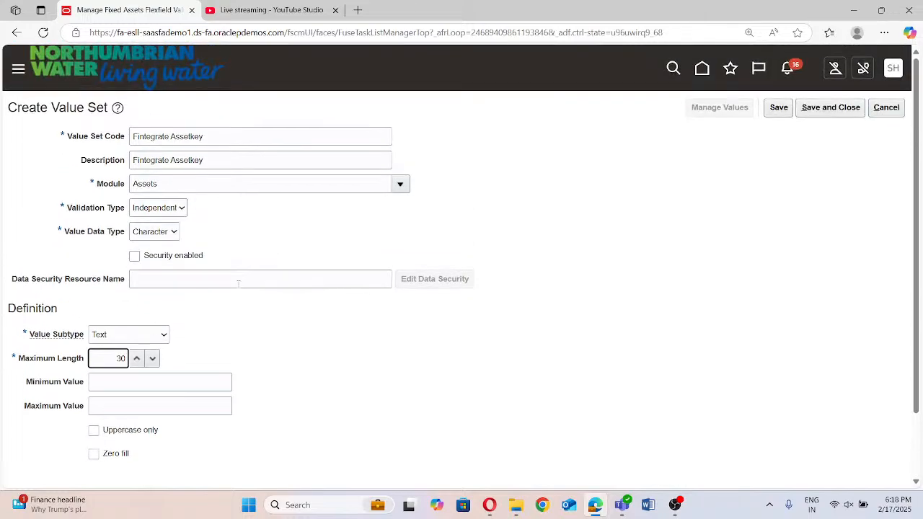
{"action": "left_click", "coordinate": [834, 108]}
{"action": "left_click", "coordinate": [835, 108]}
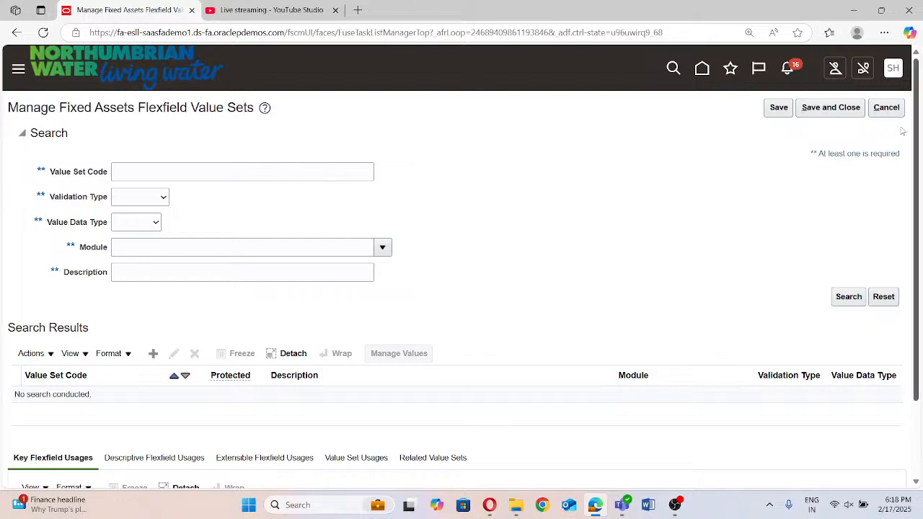
Save and close the flexfield value sets task, and run an unfiltered search in the Manage Fixed Assets Key Flexfields task
{"action": "left_click", "coordinate": [843, 111]}
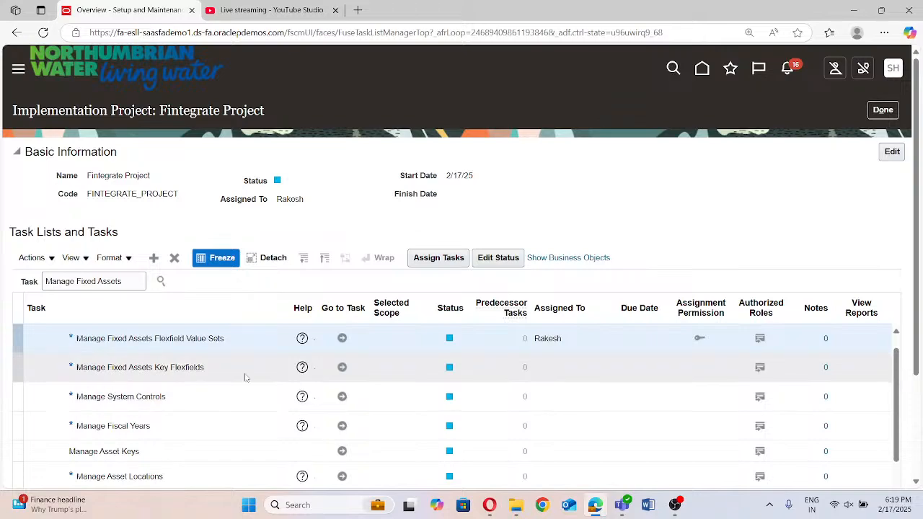
{"action": "left_click", "coordinate": [342, 367]}
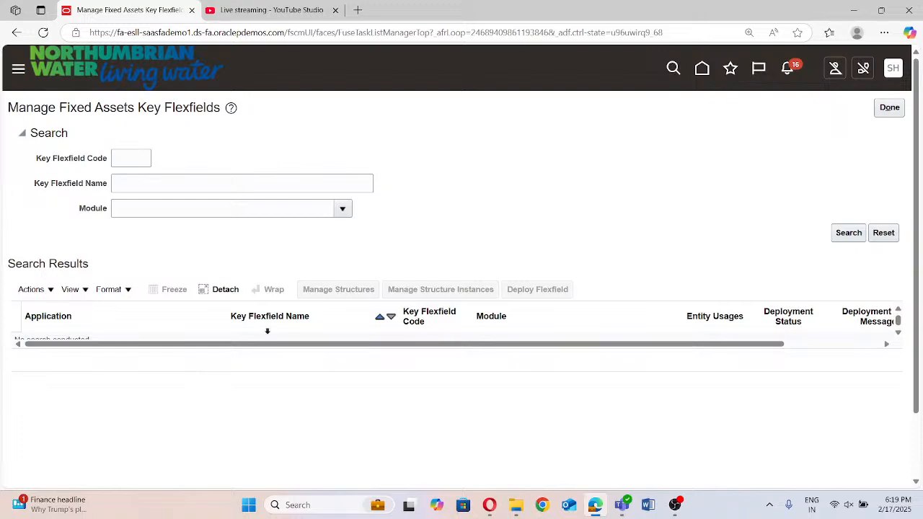
{"action": "left_click", "coordinate": [848, 233]}
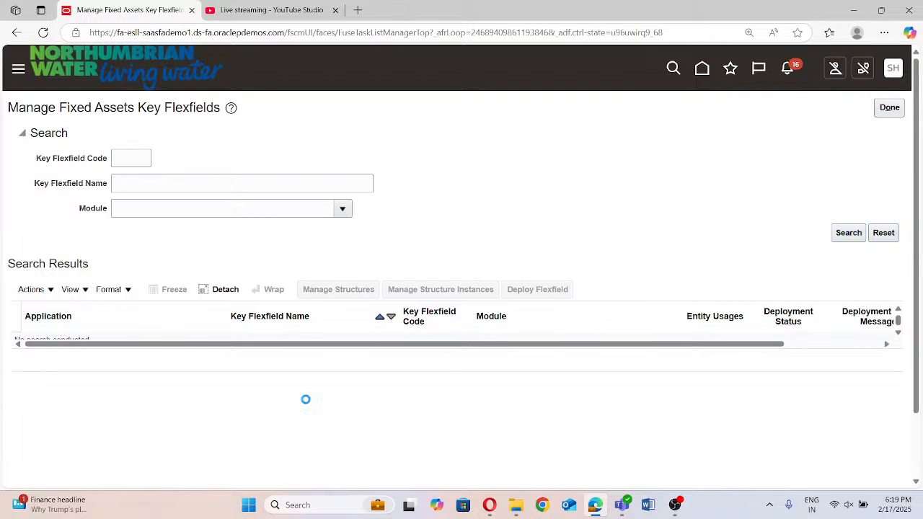
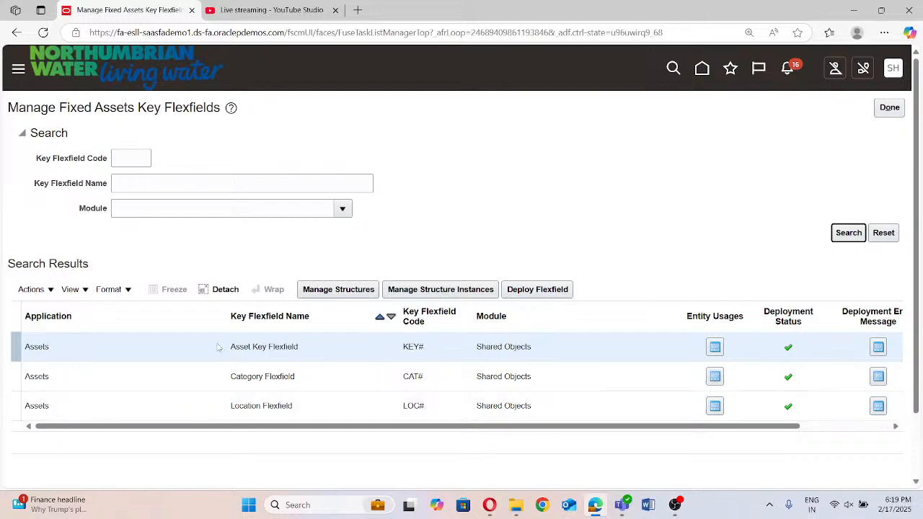
Search the key flexfields by the name "Category" and open the Category Flexfield's structures
{"action": "left_click", "coordinate": [353, 291]}
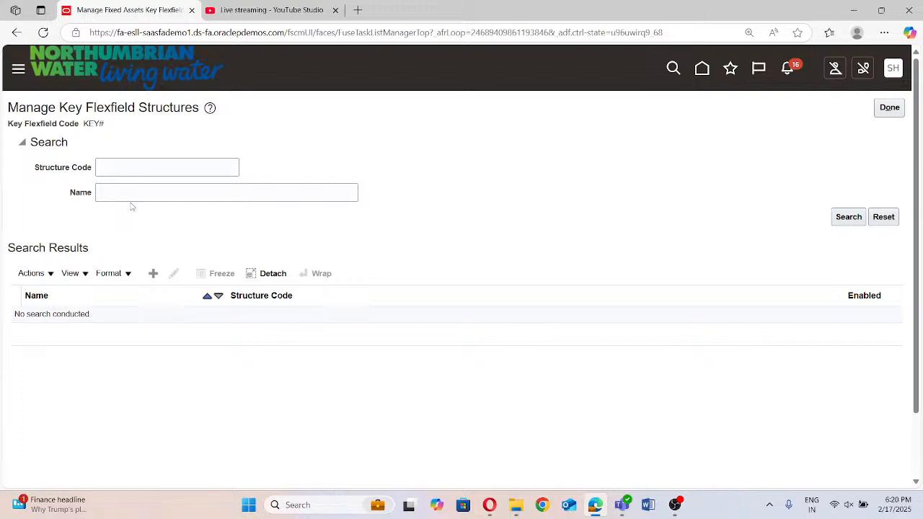
{"action": "left_click", "coordinate": [898, 111]}
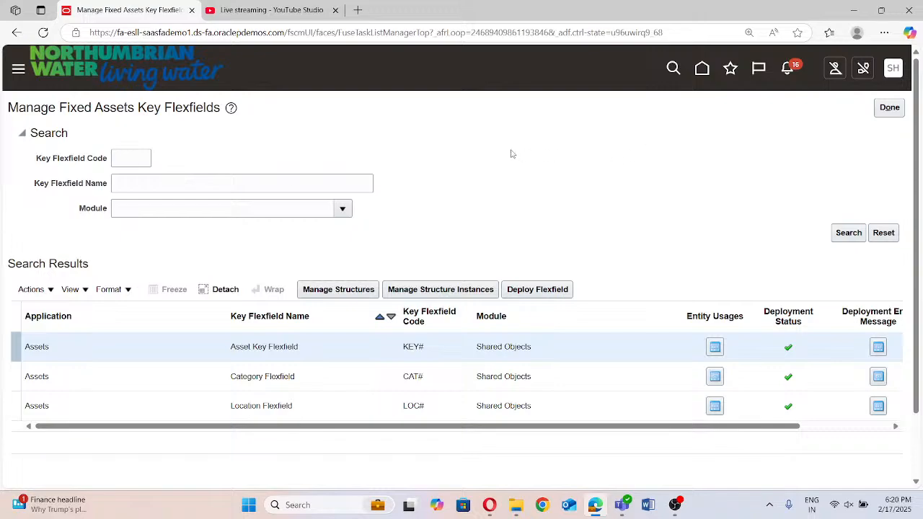
{"action": "left_click", "coordinate": [145, 183]}
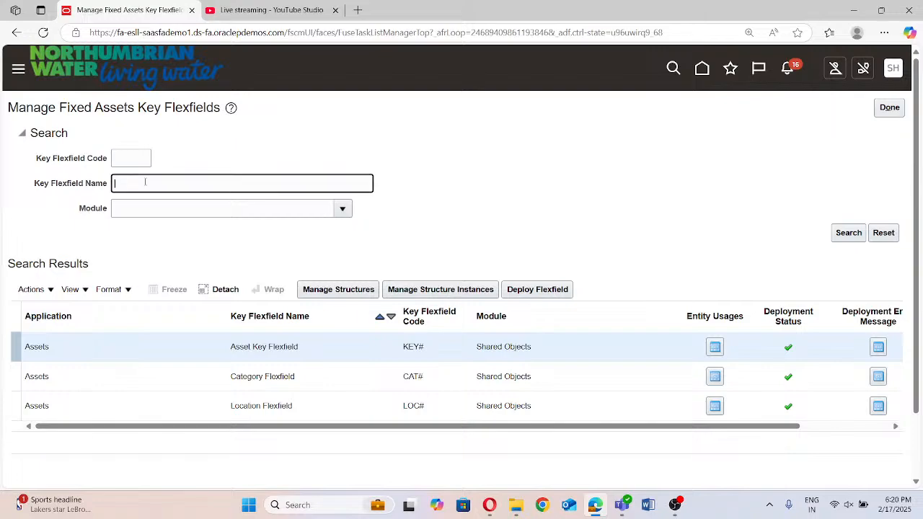
{"action": "type", "text": "Category"}
{"action": "left_click", "coordinate": [848, 232]}
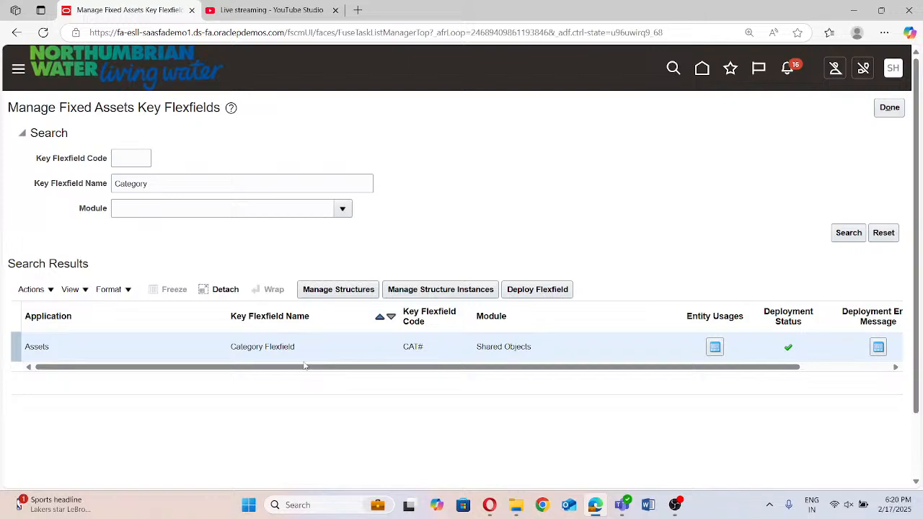
{"action": "left_click", "coordinate": [366, 289]}
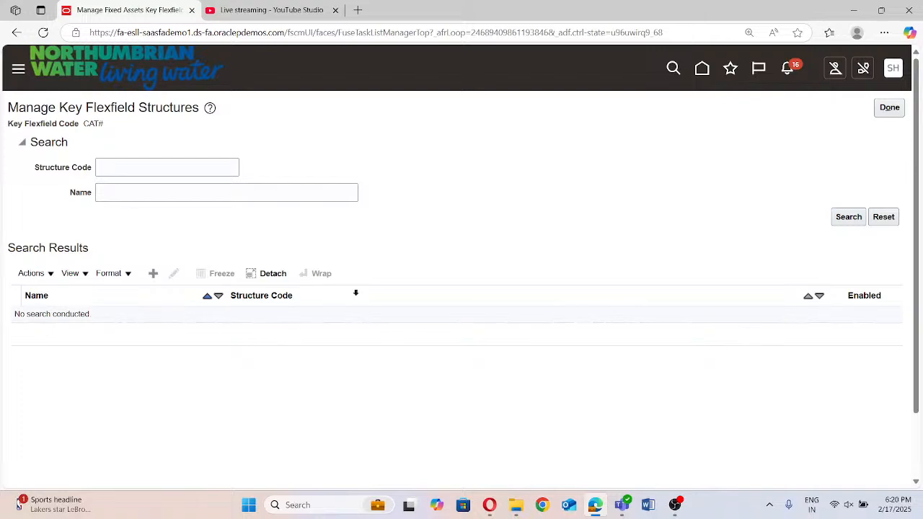
Run an unfiltered structure search, disable the Asset Category Flexfield structure, and save and close it
{"action": "left_click", "coordinate": [848, 218]}
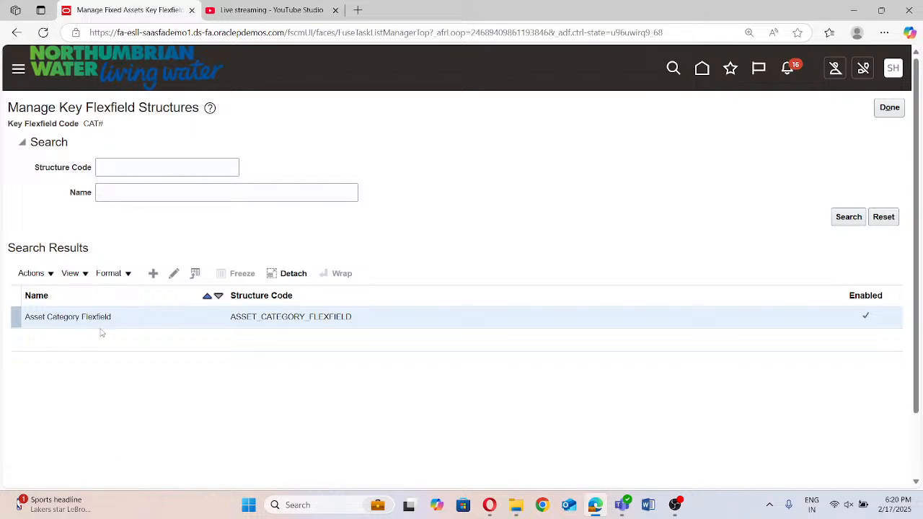
{"action": "left_click", "coordinate": [174, 274]}
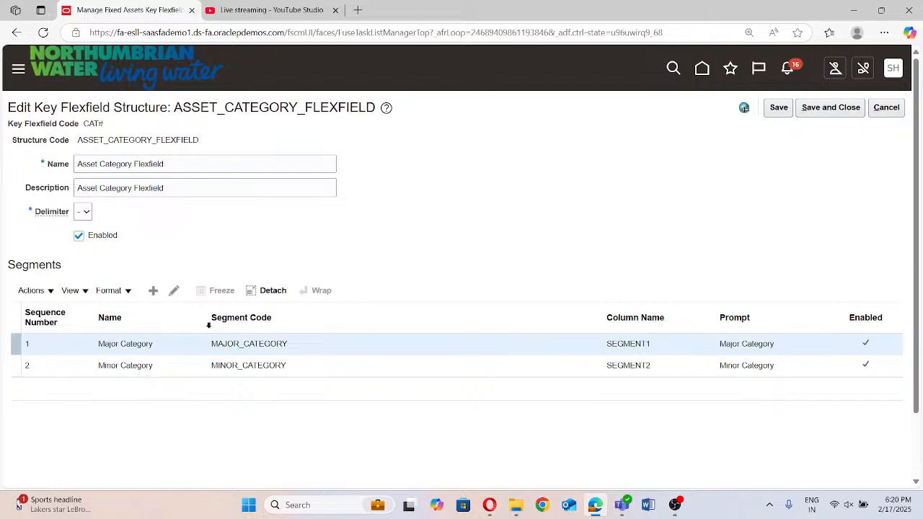
{"action": "left_click", "coordinate": [80, 237]}
{"action": "left_click", "coordinate": [823, 109]}
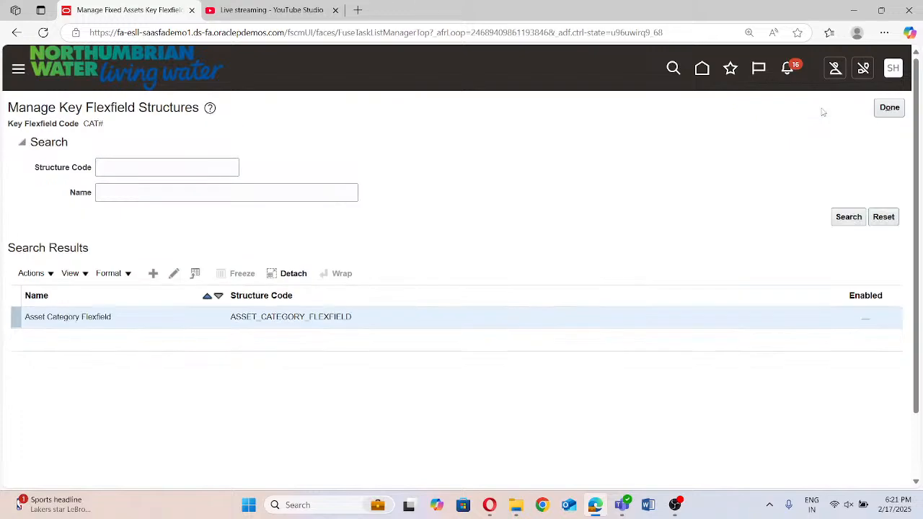
Start a new category key flexfield structure with the structure code "Fintegrate Category Flexfiled"
{"action": "left_click", "coordinate": [154, 274]}
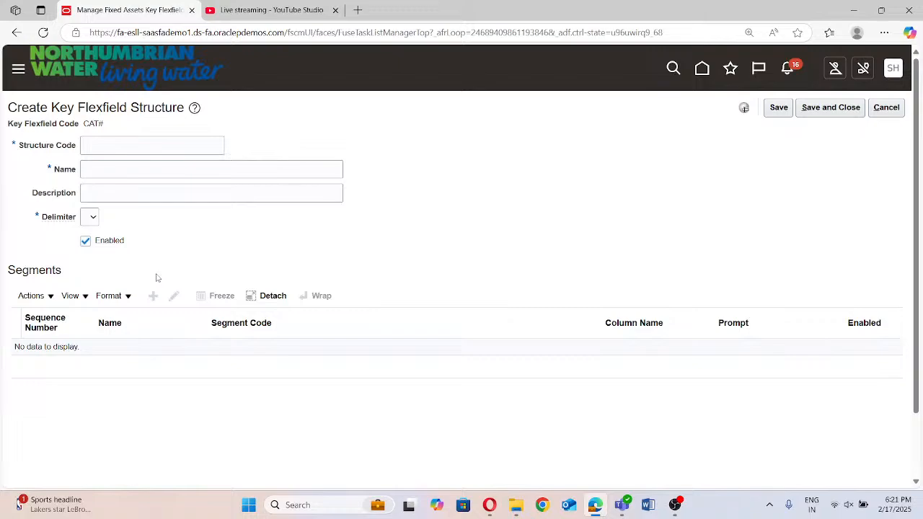
{"action": "left_click", "coordinate": [119, 139]}
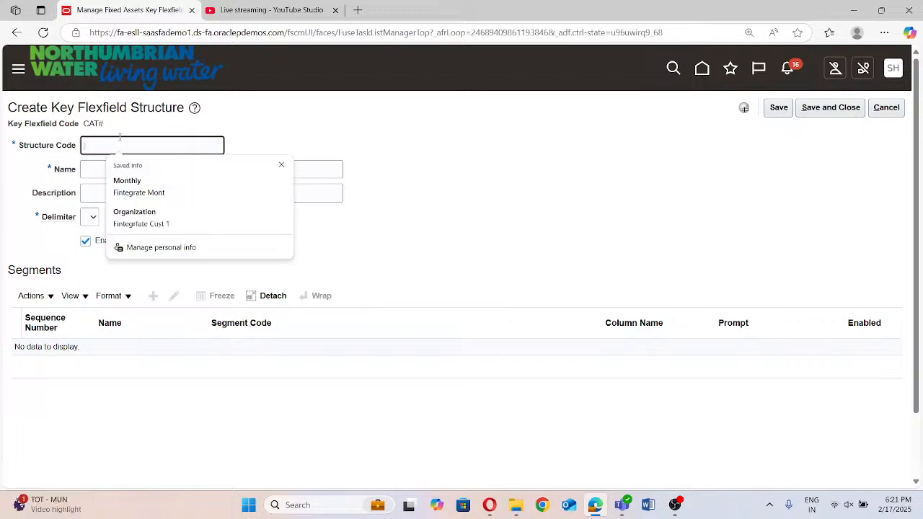
{"action": "type", "text": "Fintegrate"}
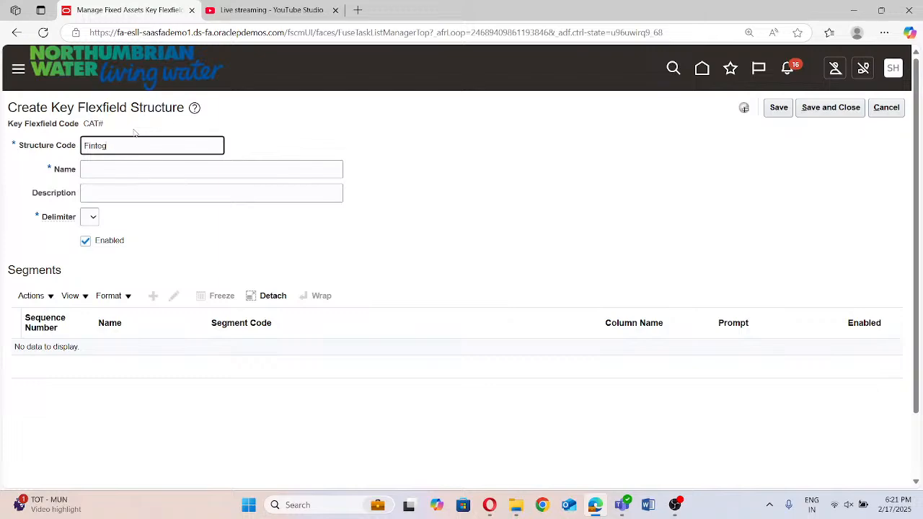
{"action": "type", "text": " Category Flexfiled"}
Copy the structure code into the new structure's name and description
{"action": "left_click", "coordinate": [194, 153]}
{"action": "triple_click", "coordinate": [200, 146]}
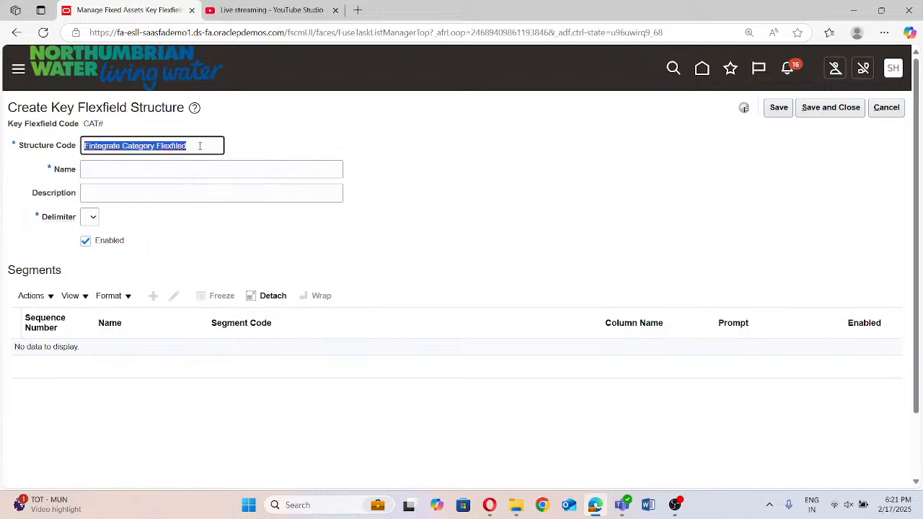
{"action": "key", "text": "ctrl+c"}
{"action": "left_click", "coordinate": [186, 176]}
{"action": "key", "text": "ctrl+v"}
{"action": "key", "text": "Escape"}
{"action": "left_click", "coordinate": [162, 196]}
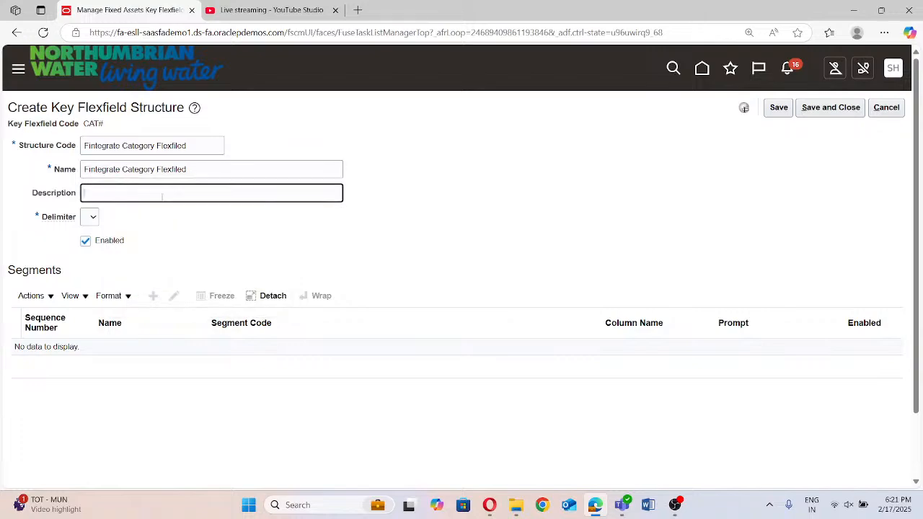
{"action": "key", "text": "ctrl+v"}
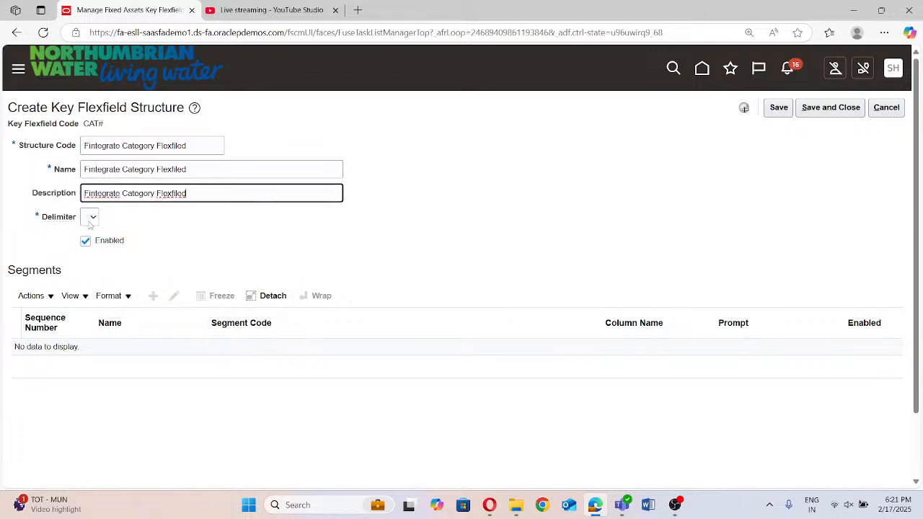
Set the structure's delimiter to a period and save the structure
{"action": "left_click", "coordinate": [91, 220]}
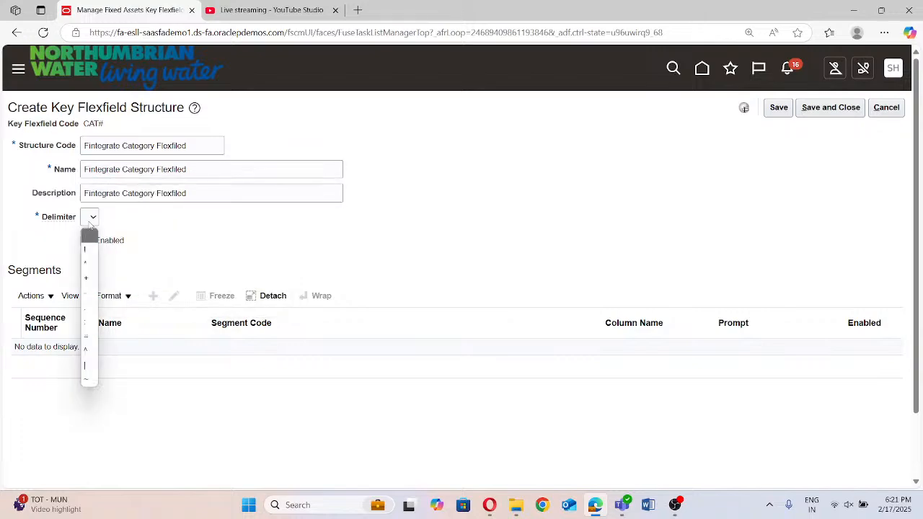
{"action": "left_click", "coordinate": [88, 309]}
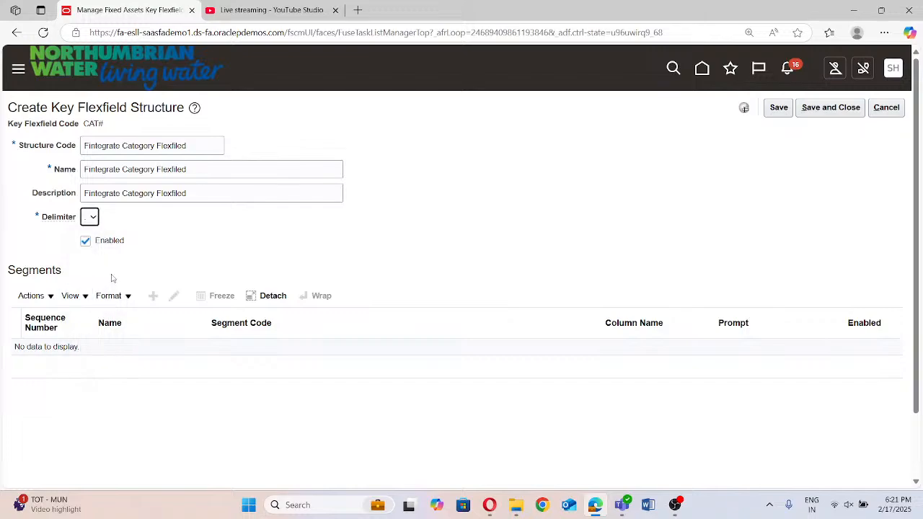
{"action": "left_click", "coordinate": [776, 109]}
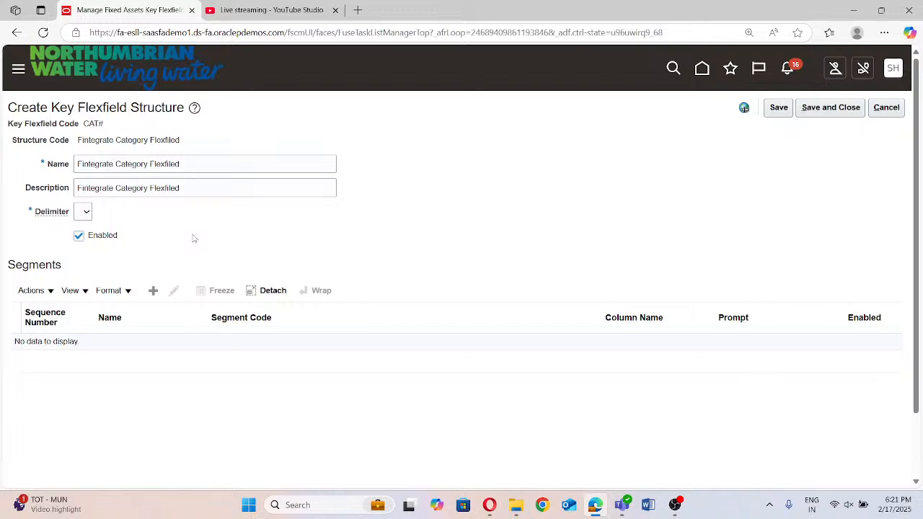
Add a segment to the structure with the segment code "Fintegrate Major Category"
{"action": "left_click", "coordinate": [153, 290]}
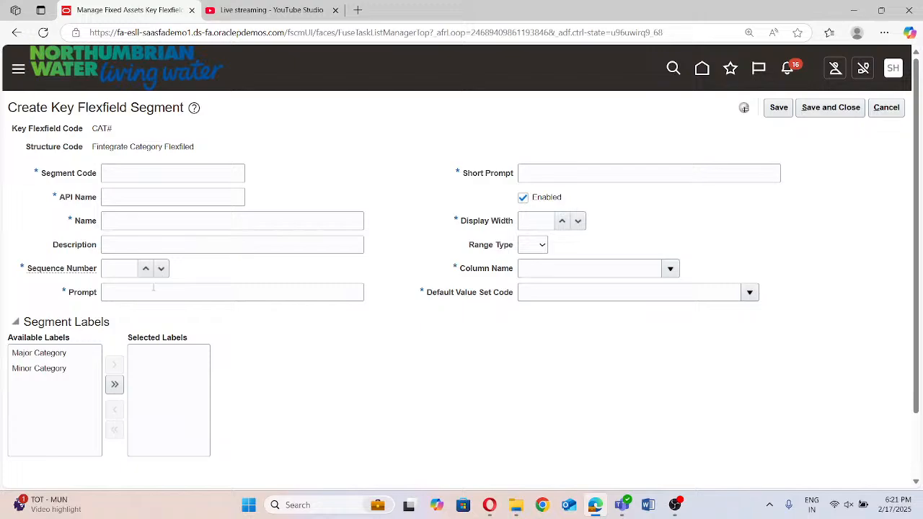
{"action": "left_click", "coordinate": [145, 172]}
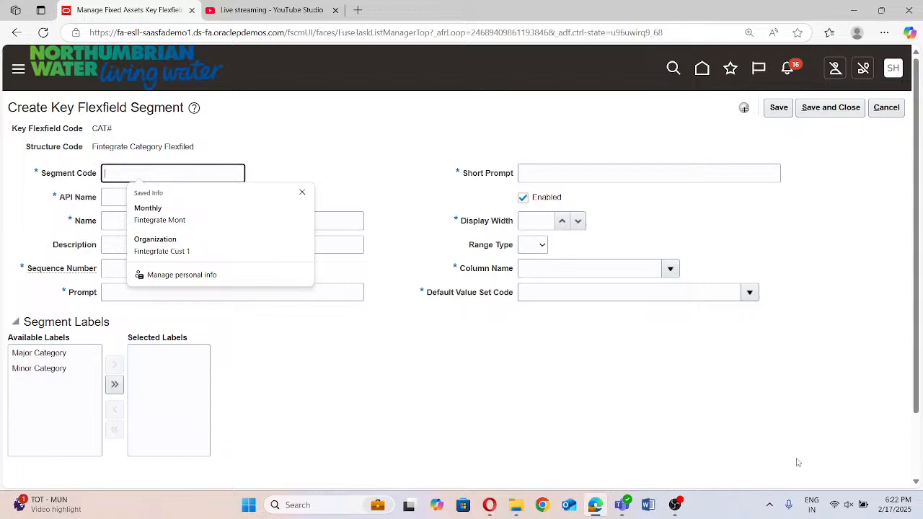
{"action": "type", "text": "H"}
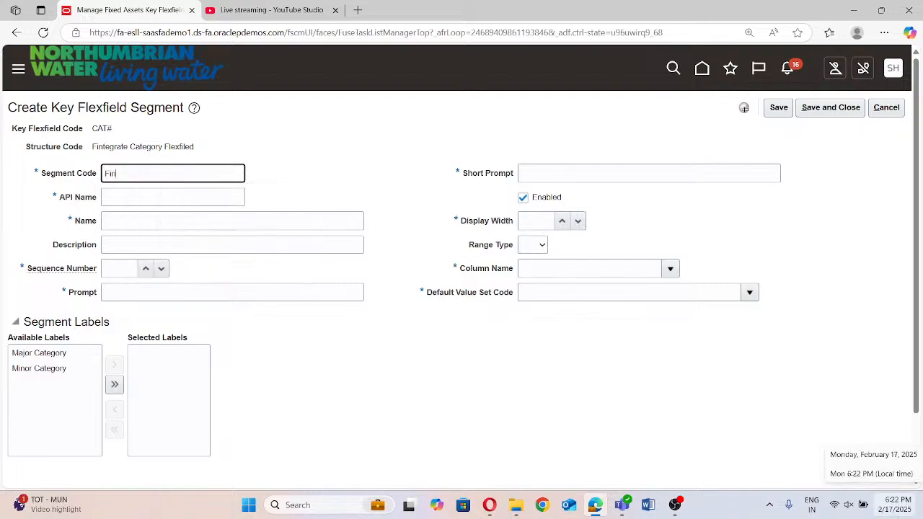
{"action": "type", "text": "integrate Major"}
{"action": "type", "text": "C"}
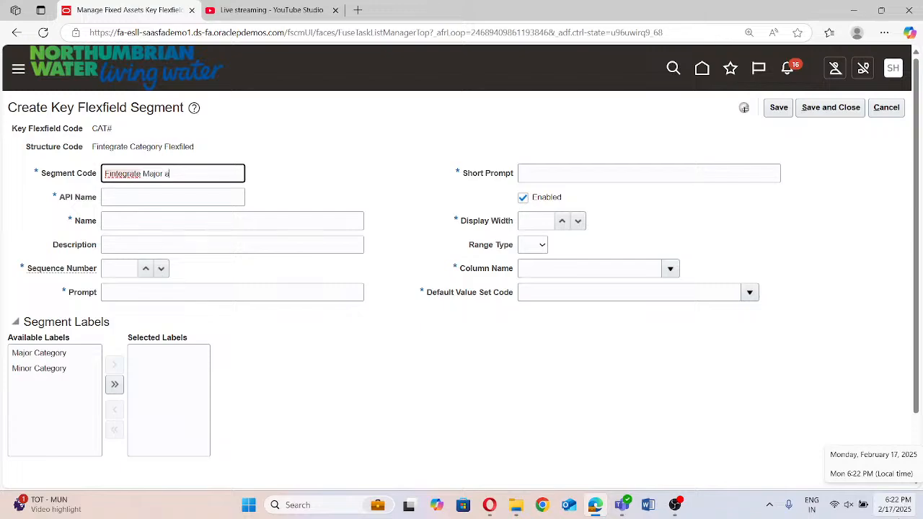
{"action": "type", "text": "ategory"}
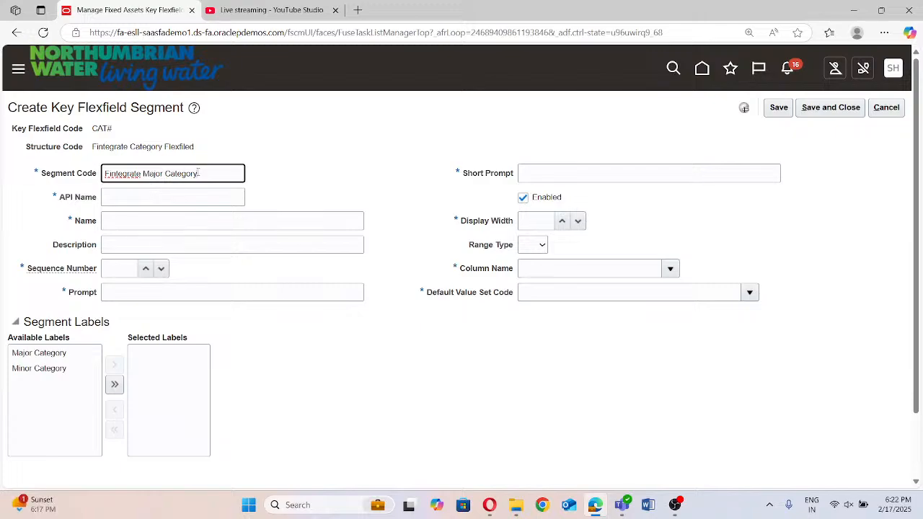
Fill in the segment's API name from its code, and copy the code into the name and description
{"action": "double_click", "coordinate": [197, 174]}
{"action": "left_click", "coordinate": [206, 199]}
{"action": "left_click", "coordinate": [176, 224]}
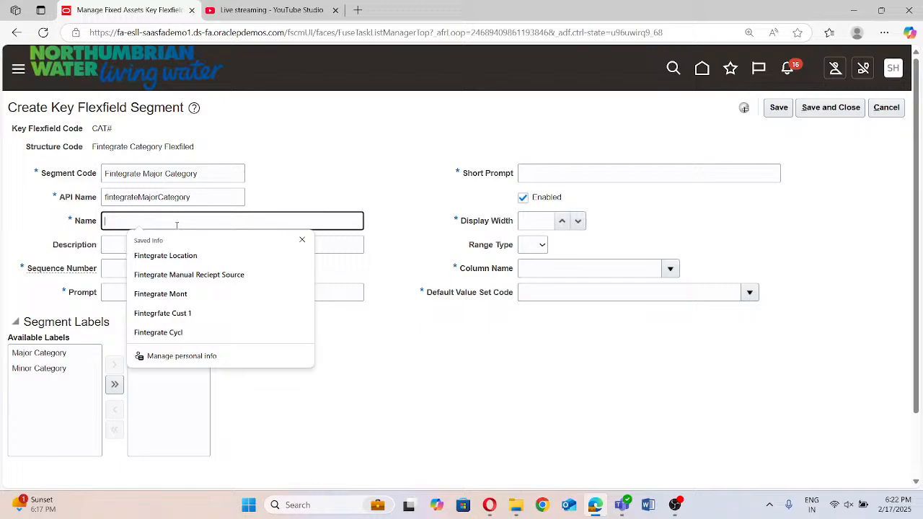
{"action": "triple_click", "coordinate": [205, 177]}
{"action": "key", "text": "ctrl+c"}
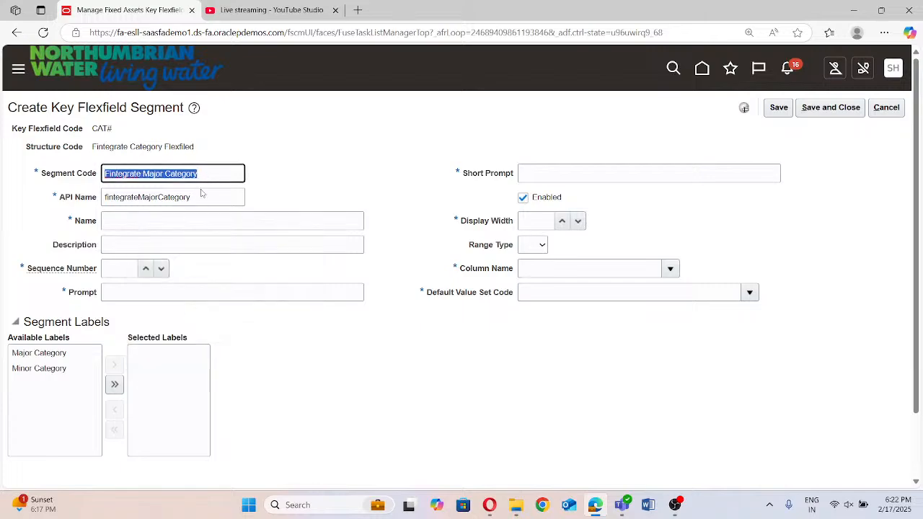
{"action": "left_click", "coordinate": [166, 220]}
{"action": "key", "text": "ctrl+v"}
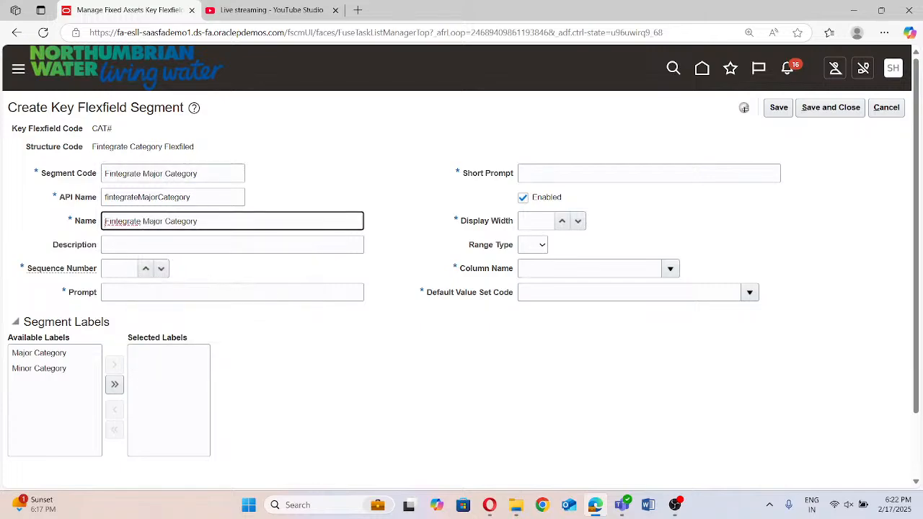
{"action": "key", "text": "Tab"}
{"action": "key", "text": "ctrl+v"}
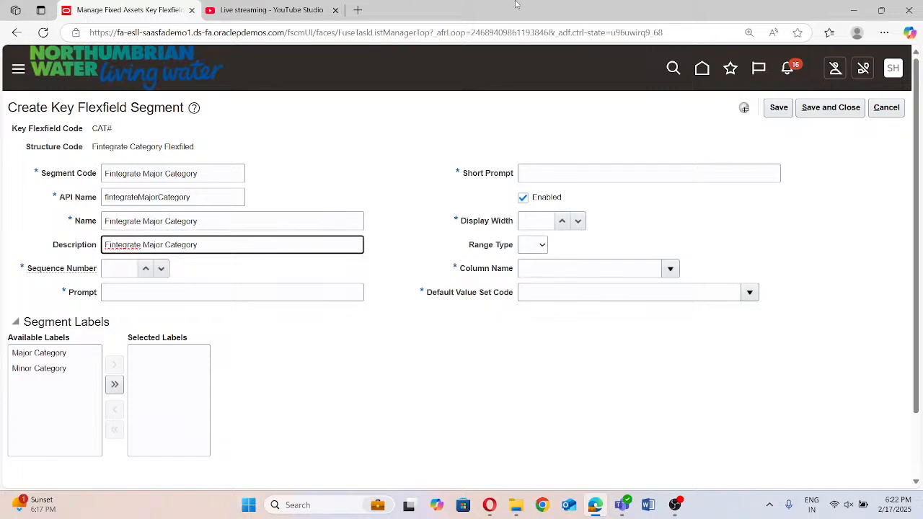
Set the segment's sequence number to 1 and its prompt to "Fintegrate Major Category"
{"action": "left_click", "coordinate": [107, 270]}
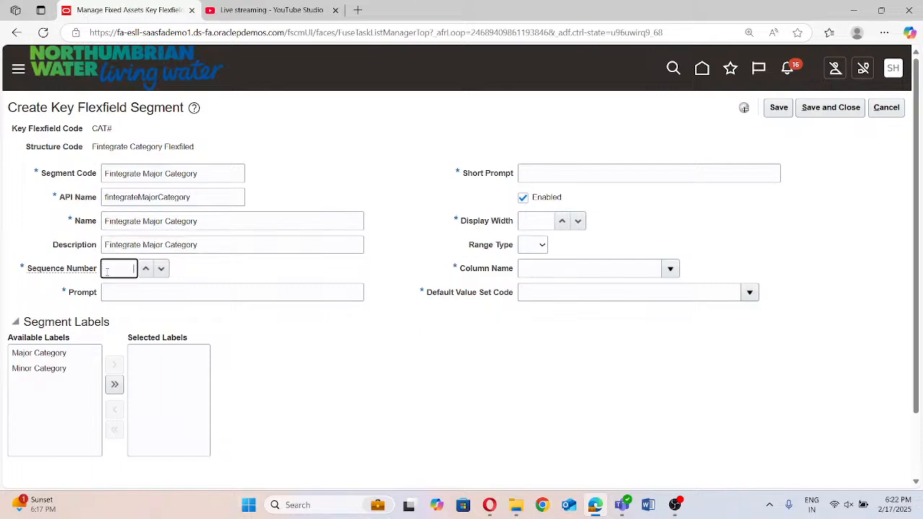
{"action": "type", "text": "1"}
{"action": "left_click", "coordinate": [150, 284]}
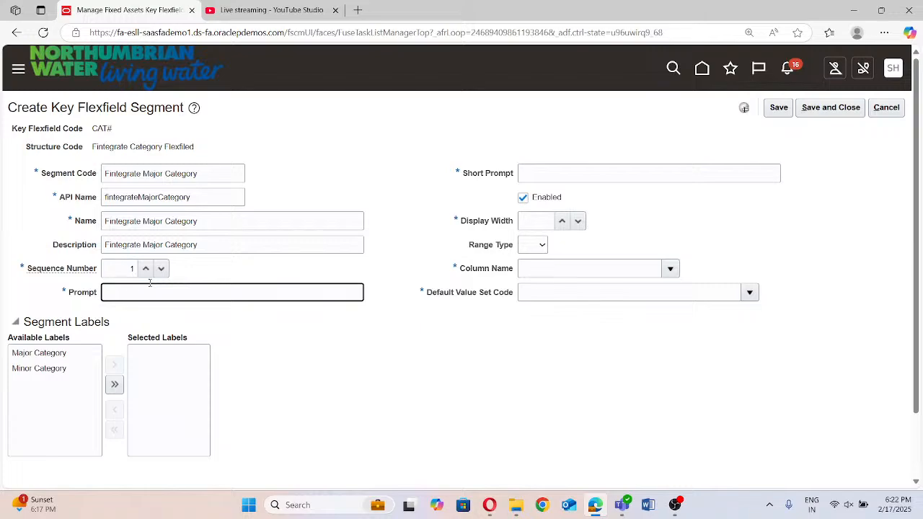
{"action": "key", "text": "ctrl+v"}
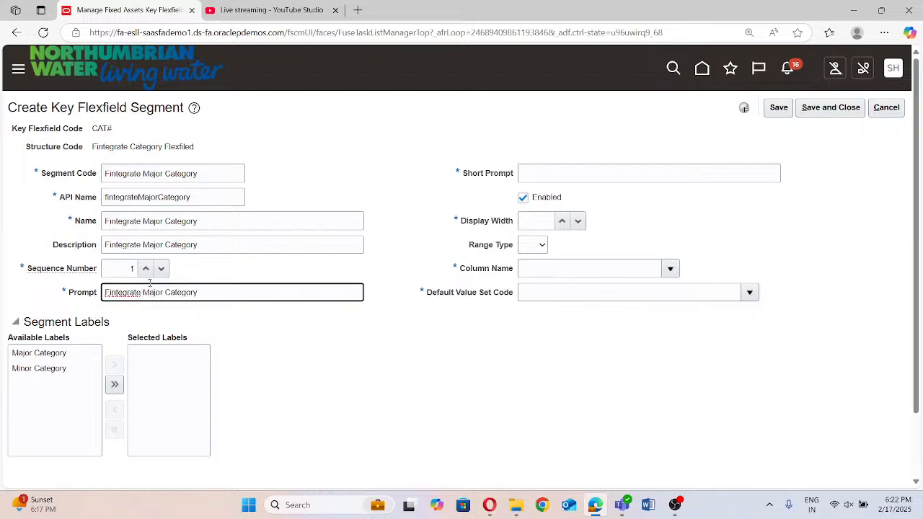
Assign the Major Category label to the segment and set its short prompt to "Fintegrate Major Category"
{"action": "left_click", "coordinate": [71, 357]}
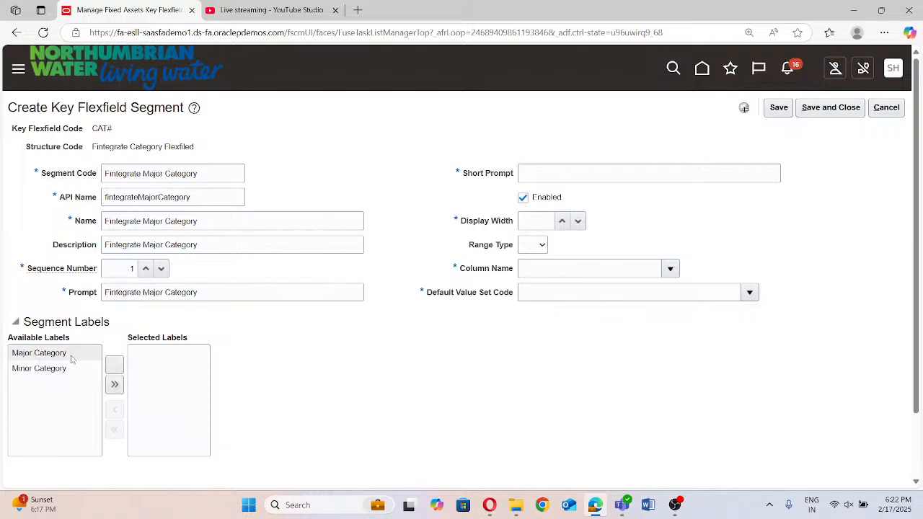
{"action": "left_click", "coordinate": [114, 365]}
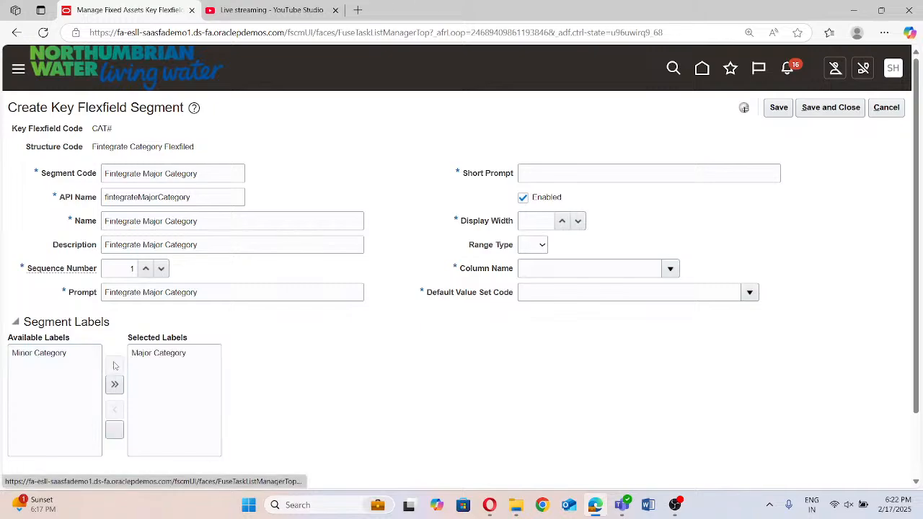
{"action": "left_click", "coordinate": [572, 180]}
{"action": "key", "text": "ctrl+v"}
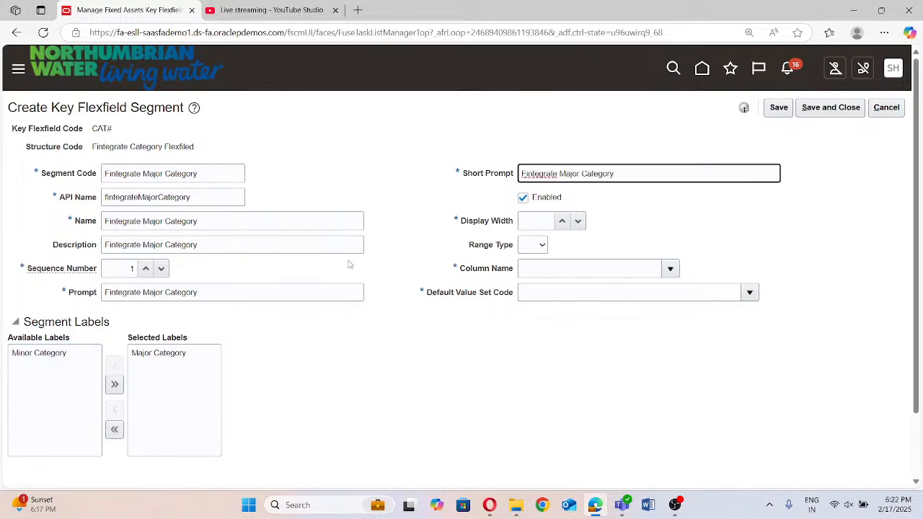
Set the segment's display width to 30 and its column name to SEGMENT1
{"action": "left_click", "coordinate": [525, 222]}
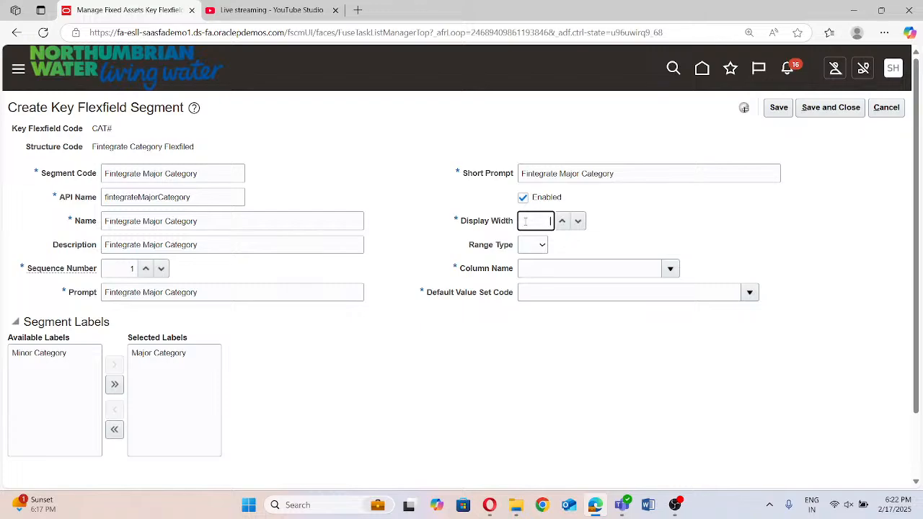
{"action": "type", "text": "30"}
{"action": "left_click", "coordinate": [667, 269]}
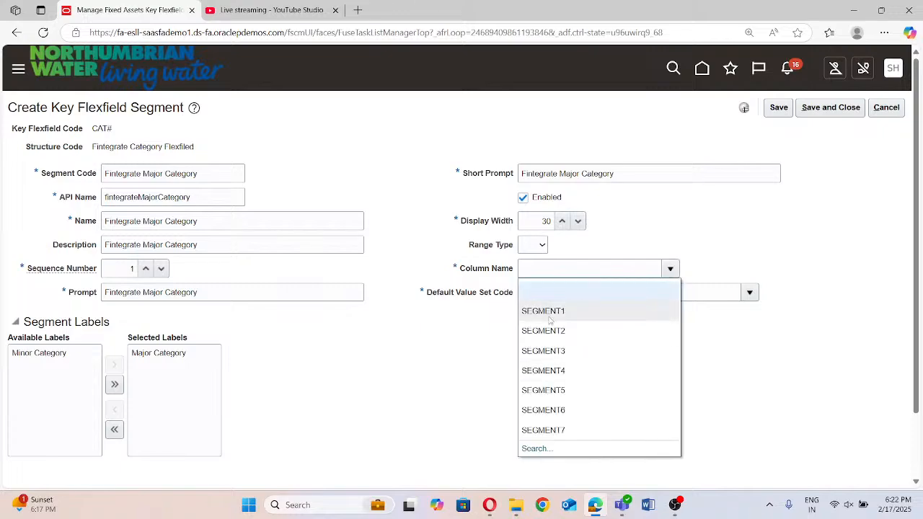
{"action": "left_click", "coordinate": [548, 313]}
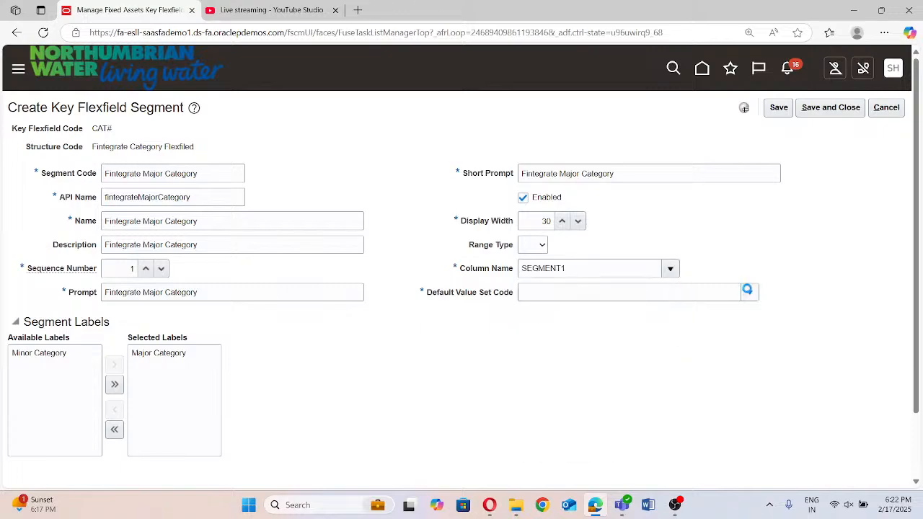
Search the available default value sets for codes beginning with "Fintegrate"
{"action": "left_click", "coordinate": [554, 298]}
{"action": "left_click", "coordinate": [537, 278]}
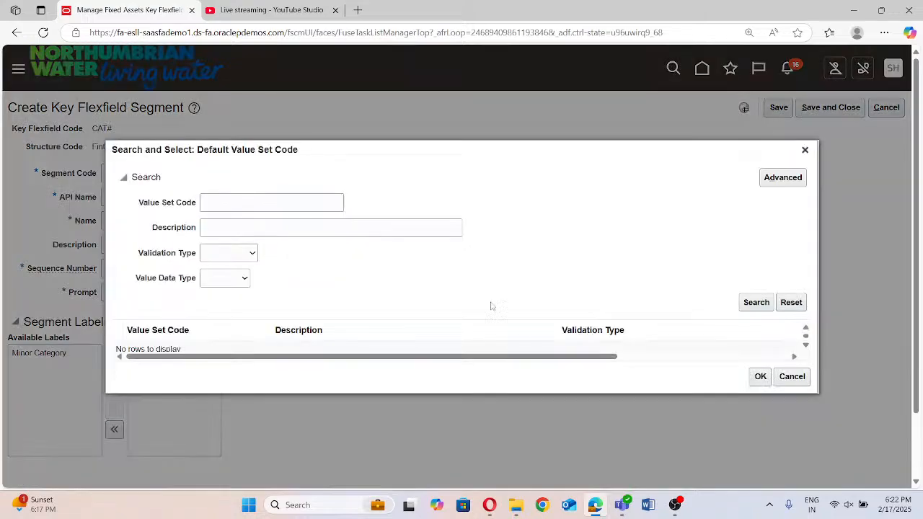
{"action": "left_click", "coordinate": [253, 205]}
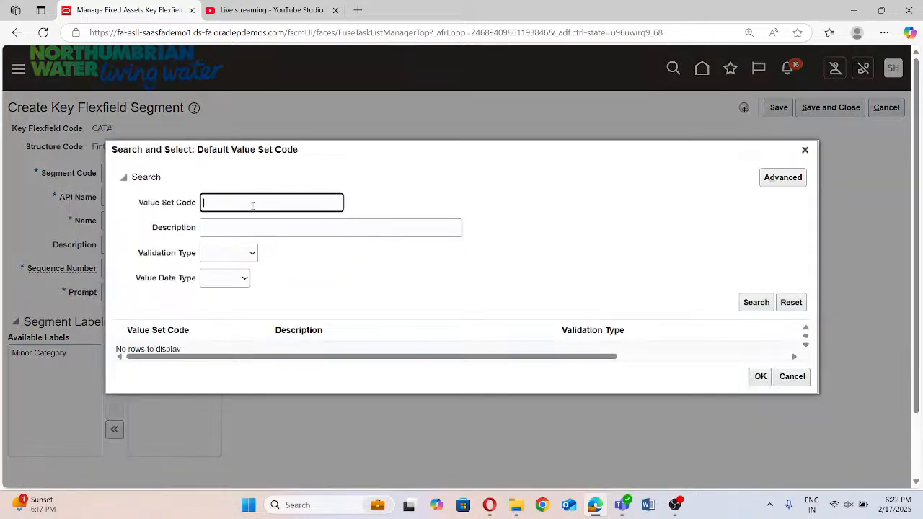
{"action": "type", "text": "Fintegrate"}
{"action": "left_click", "coordinate": [750, 301]}
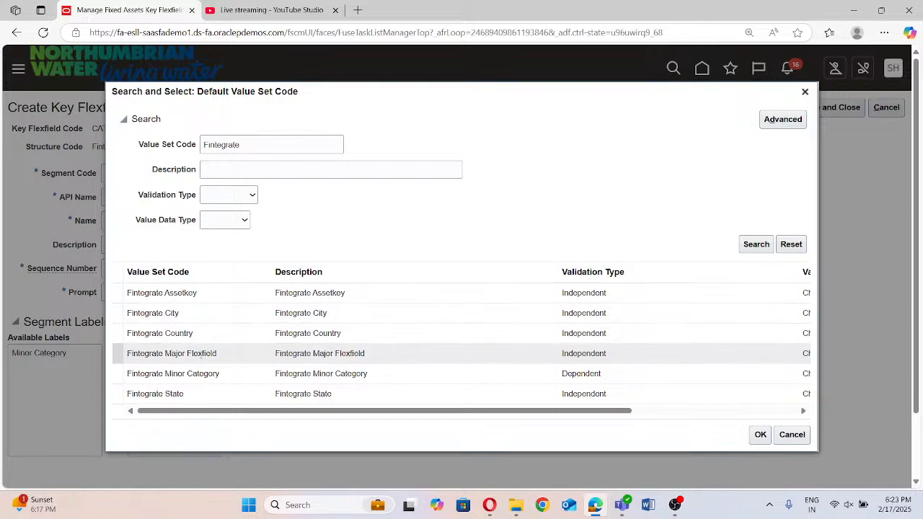
Select Fintegrate Major Flexfield as the segment's default value set, and save and close the segment
{"action": "scroll", "coordinate": [204, 365], "scroll_direction": "down", "scroll_amount": 2}
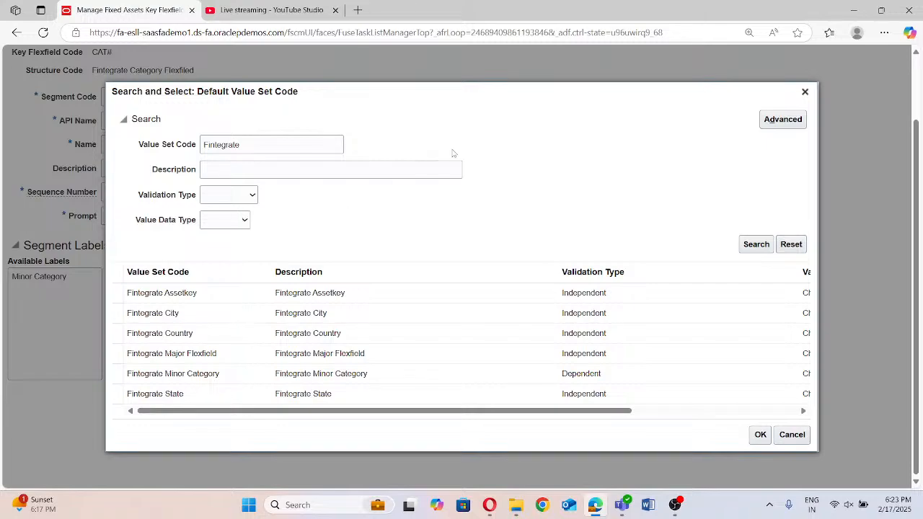
{"action": "scroll", "coordinate": [249, 323], "scroll_direction": "up", "scroll_amount": 2}
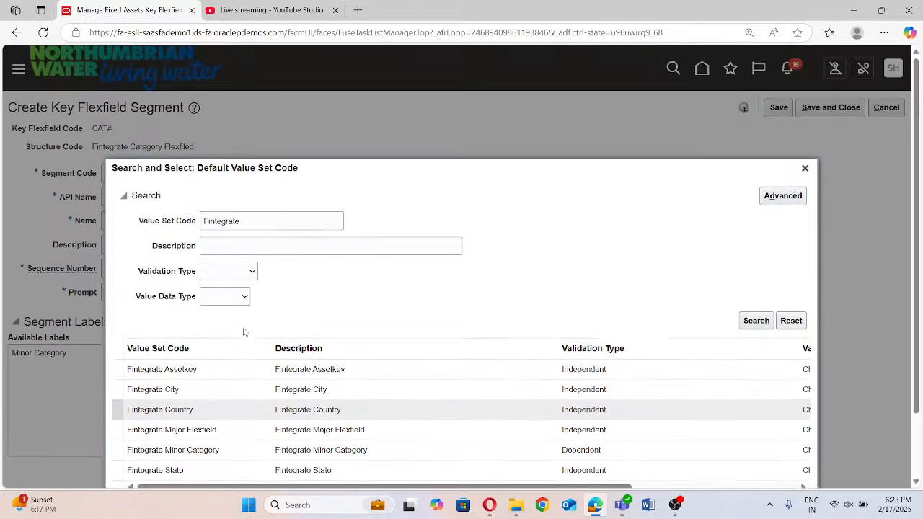
{"action": "scroll", "coordinate": [211, 280], "scroll_direction": "down", "scroll_amount": 2}
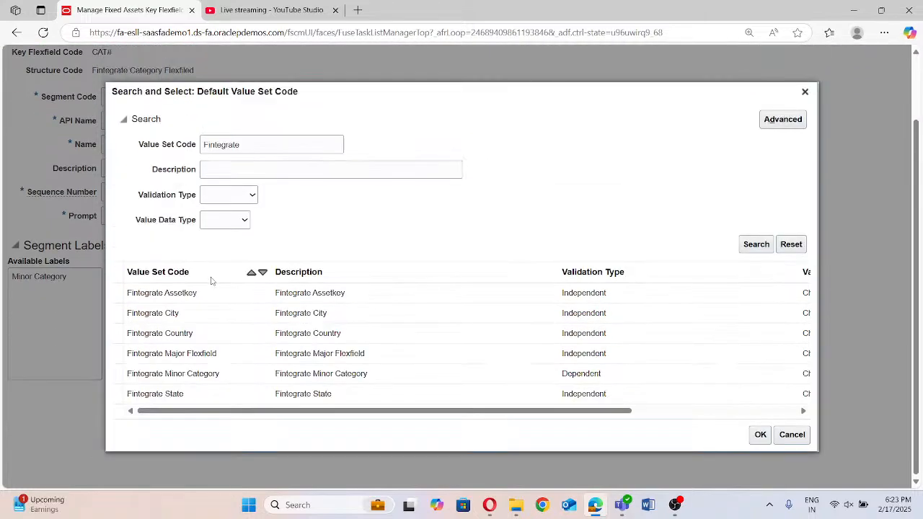
{"action": "left_click", "coordinate": [260, 363]}
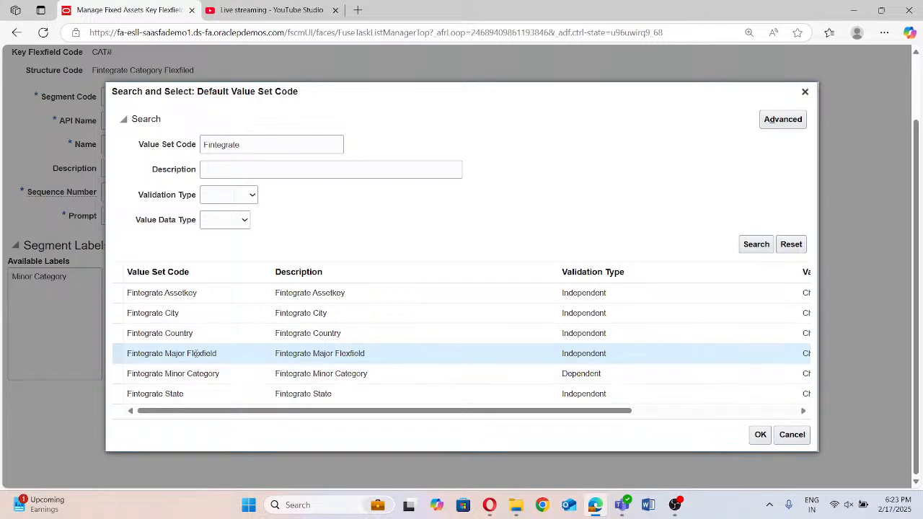
{"action": "left_click", "coordinate": [760, 434]}
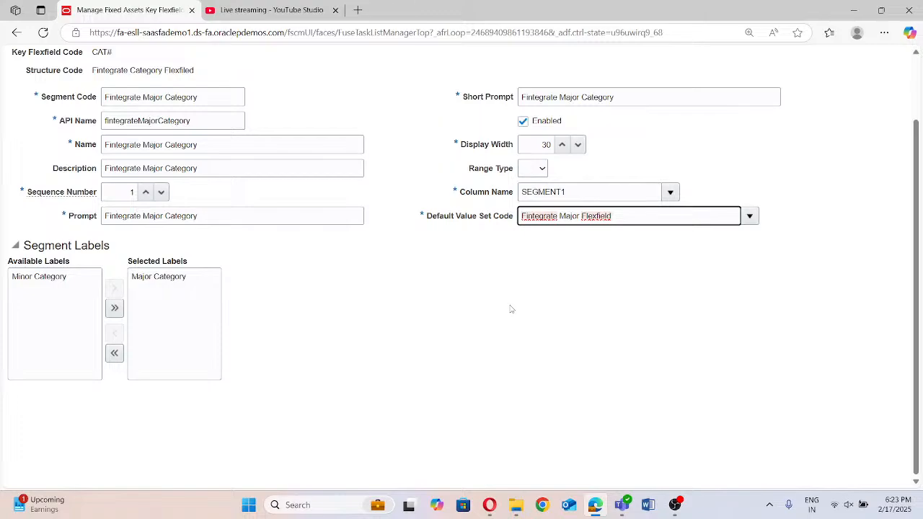
{"action": "scroll", "coordinate": [511, 309], "scroll_direction": "up", "scroll_amount": 2}
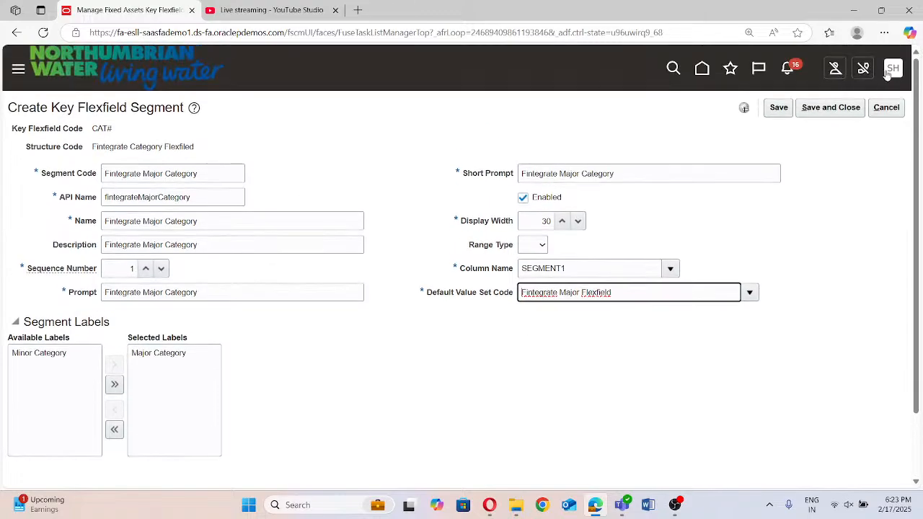
{"action": "left_click", "coordinate": [829, 108]}
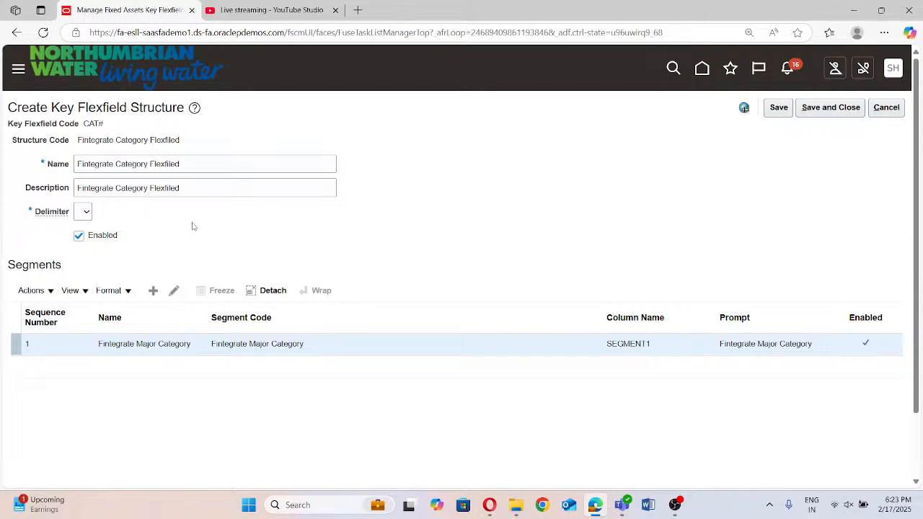
Add a second segment to the category structure and enter "Fintegarte Minor category" as its segment code
{"action": "left_click", "coordinate": [158, 292]}
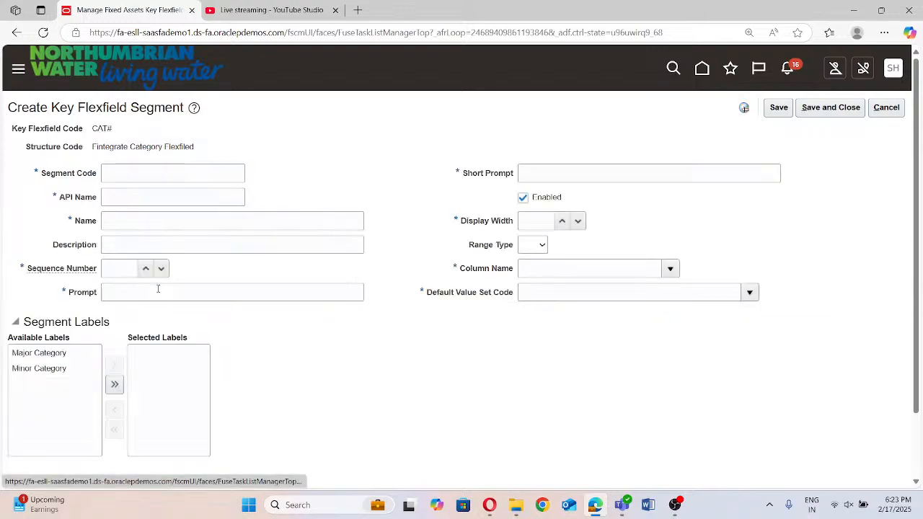
{"action": "left_click", "coordinate": [152, 174]}
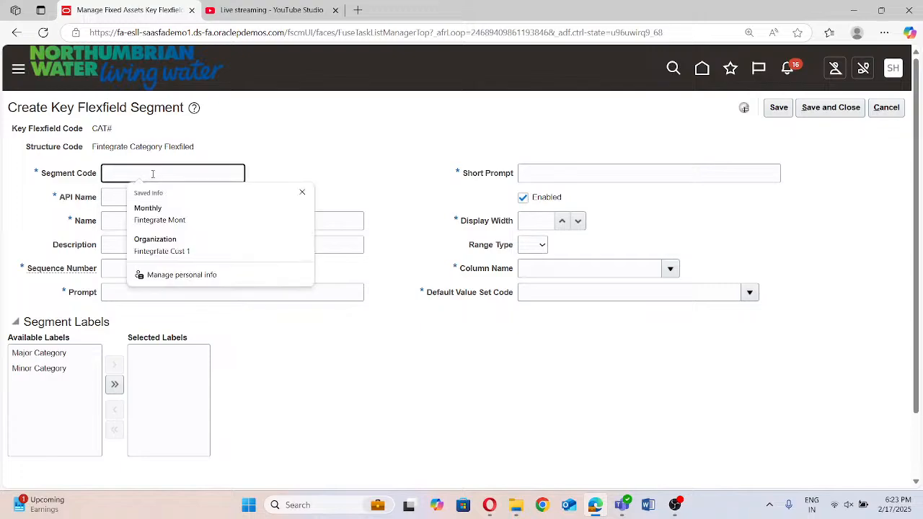
{"action": "type", "text": "Fintegarte"}
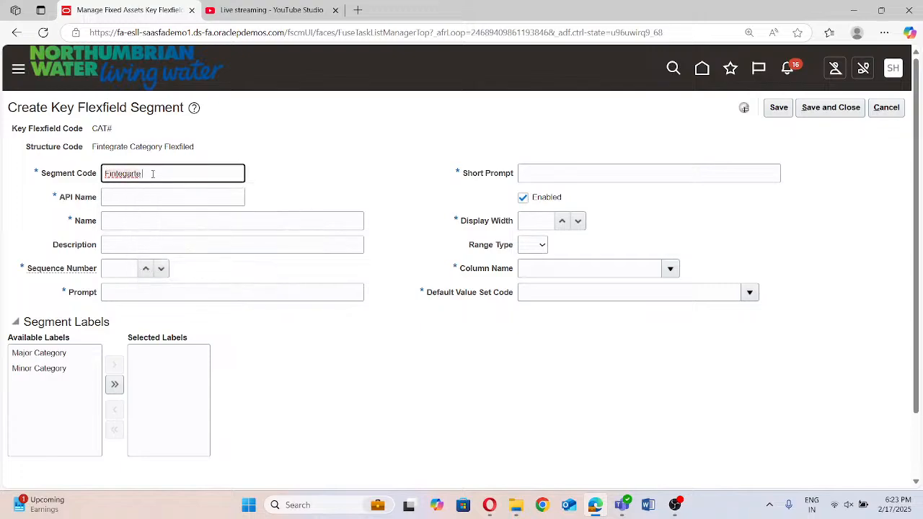
{"action": "type", "text": " Minor"}
{"action": "type", "text": " category"}
Change the new segment's code to "Fintegarte Category Flexfield"
{"action": "left_click", "coordinate": [161, 174]}
{"action": "key", "text": "BackSpace"}
{"action": "key", "text": "BackSpace"}
{"action": "key", "text": "BackSpace"}
{"action": "key", "text": "BackSpace"}
{"action": "key", "text": "BackSpace"}
{"action": "key", "text": "BackSpace"}
{"action": "key", "text": "Delete"}
{"action": "type", "text": "C"}
{"action": "type", "text": "Flexfield"}
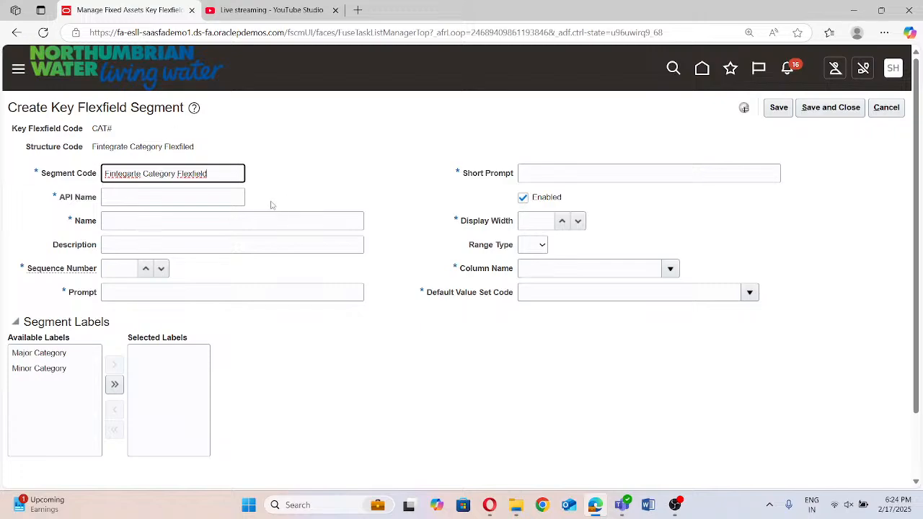
Fill in the API name from the segment code and copy the code into the segment's name
{"action": "left_click", "coordinate": [173, 195]}
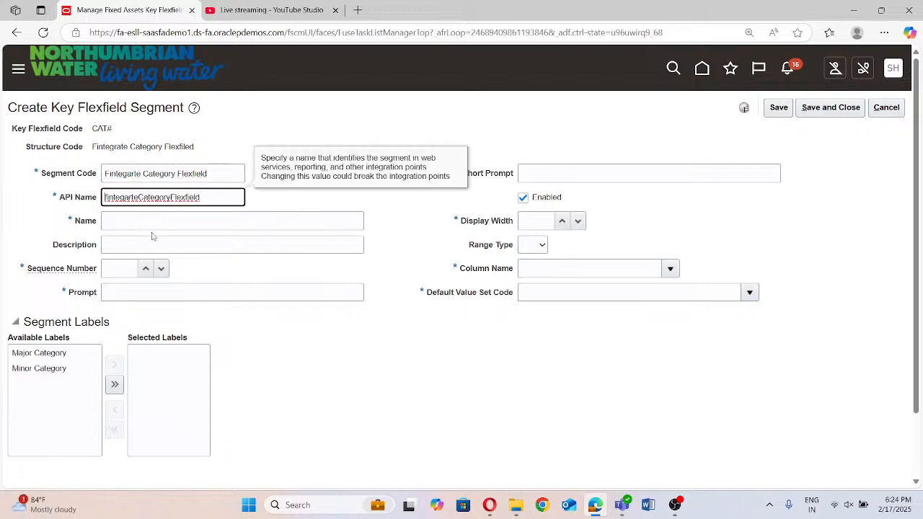
{"action": "triple_click", "coordinate": [217, 176]}
{"action": "key", "text": "ctrl+c"}
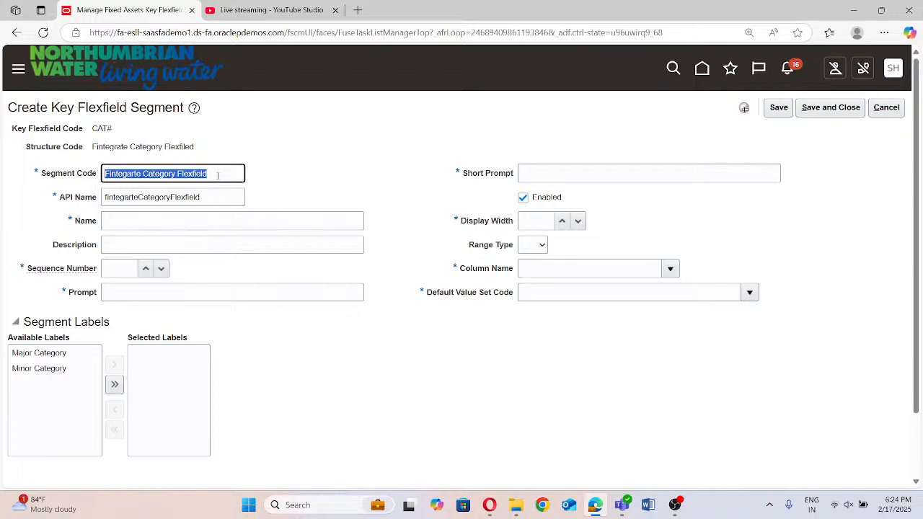
{"action": "left_click", "coordinate": [173, 223]}
{"action": "key", "text": "ctrl+v"}
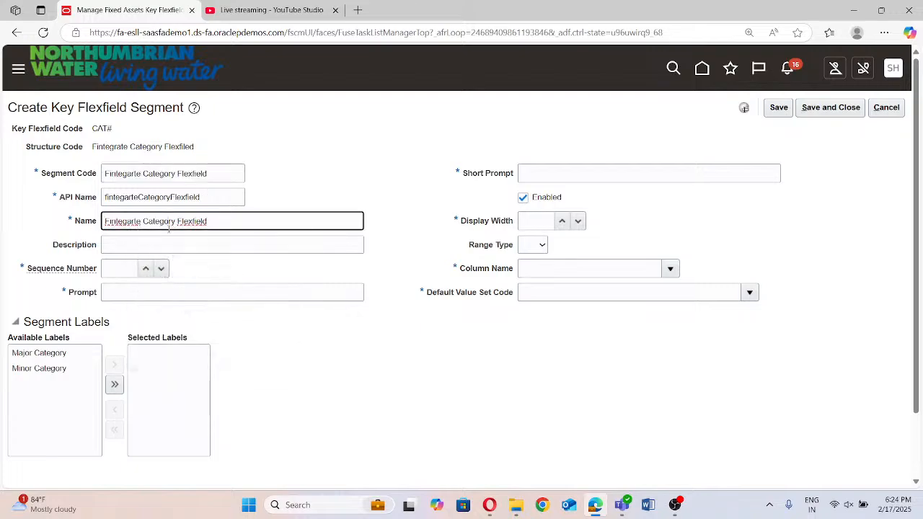
{"action": "left_click", "coordinate": [117, 270]}
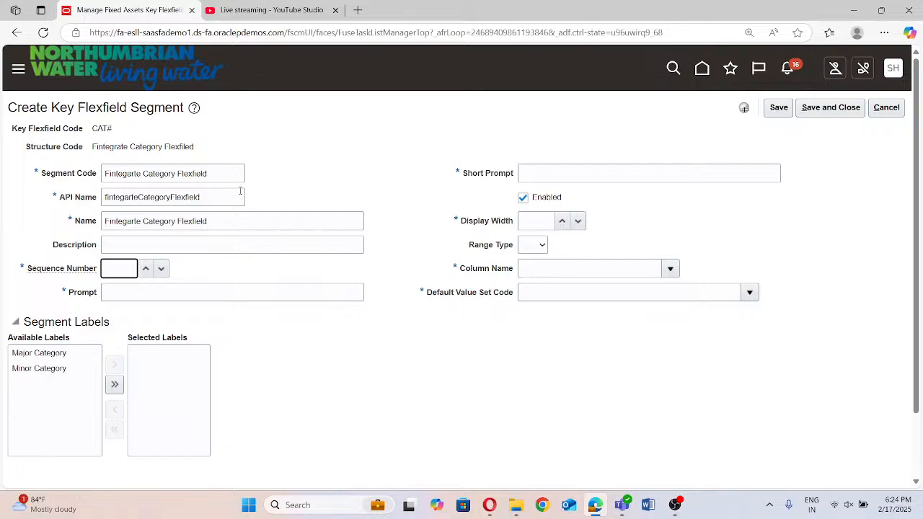
Change the segment code to "Fintegarte Minor Category"
{"action": "left_click", "coordinate": [214, 174]}
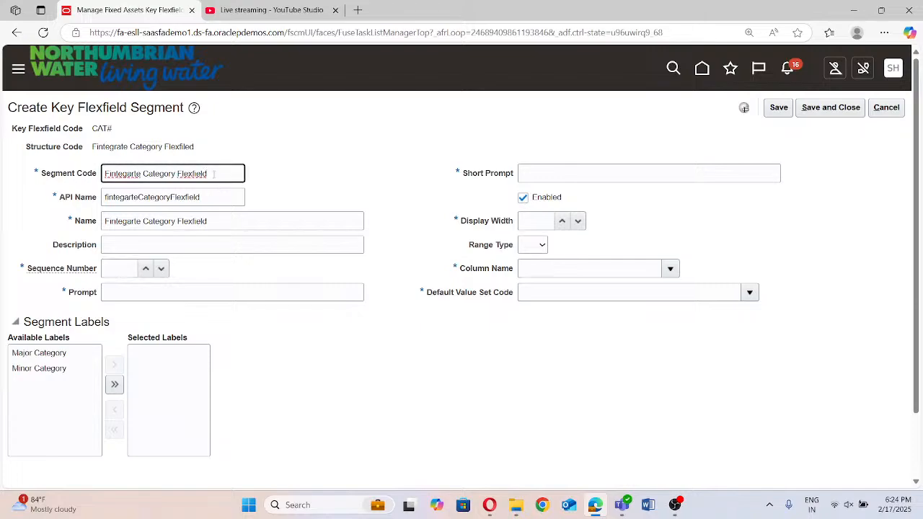
{"action": "key", "text": "BackSpace"}
{"action": "key", "text": "BackSpace"}
{"action": "key", "text": "BackSpace"}
{"action": "key", "text": "BackSpace"}
{"action": "key", "text": "BackSpace"}
{"action": "key", "text": "BackSpace"}
{"action": "key", "text": "BackSpace"}
{"action": "key", "text": "BackSpace"}
{"action": "key", "text": "BackSpace"}
{"action": "left_click", "coordinate": [144, 174]}
{"action": "type", "text": "Monir"}
{"action": "key", "text": "BackSpace"}
{"action": "key", "text": "BackSpace"}
{"action": "key", "text": "BackSpace"}
{"action": "key", "text": "BackSpace"}
{"action": "key", "text": "BackSpace"}
{"action": "key", "text": "BackSpace"}
{"action": "type", "text": "Minor"}
{"action": "left_click", "coordinate": [248, 224]}
{"action": "left_click", "coordinate": [203, 193]}
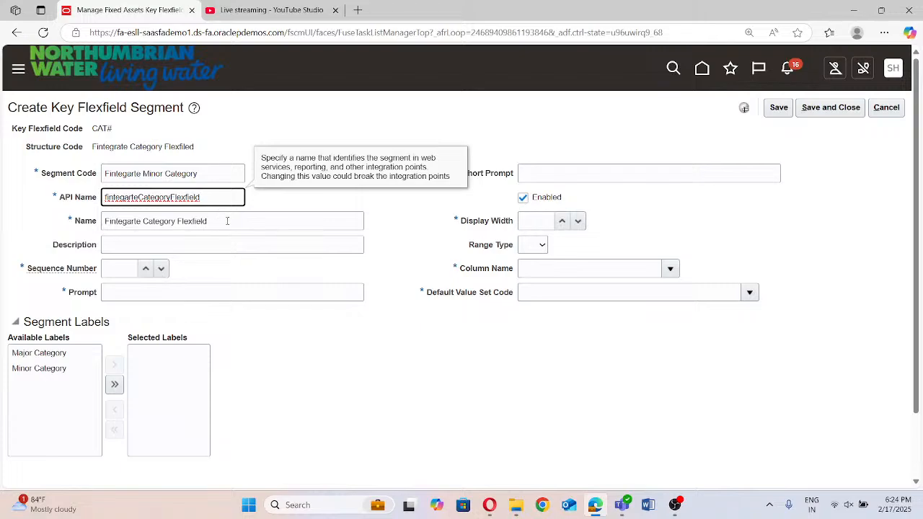
{"action": "left_click", "coordinate": [222, 220]}
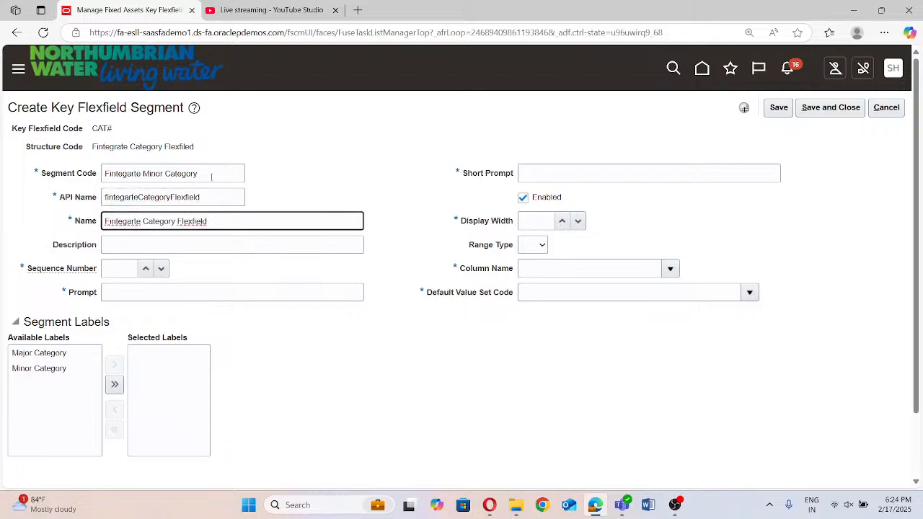
{"action": "left_click", "coordinate": [216, 193]}
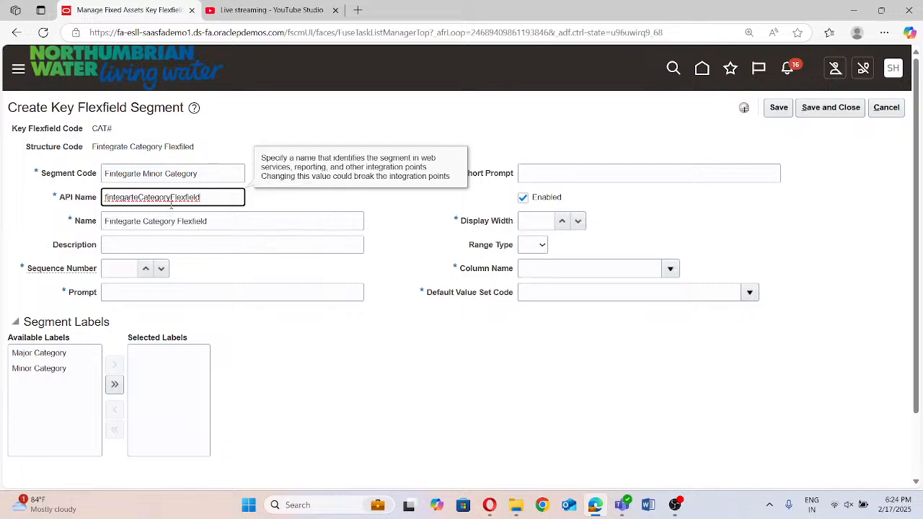
{"action": "left_click", "coordinate": [216, 173]}
{"action": "triple_click", "coordinate": [217, 171]}
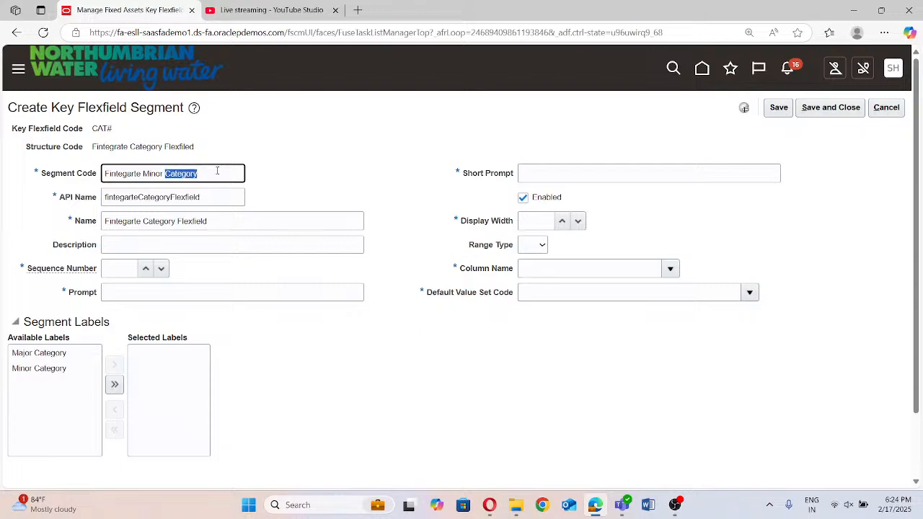
{"action": "left_click", "coordinate": [225, 204]}
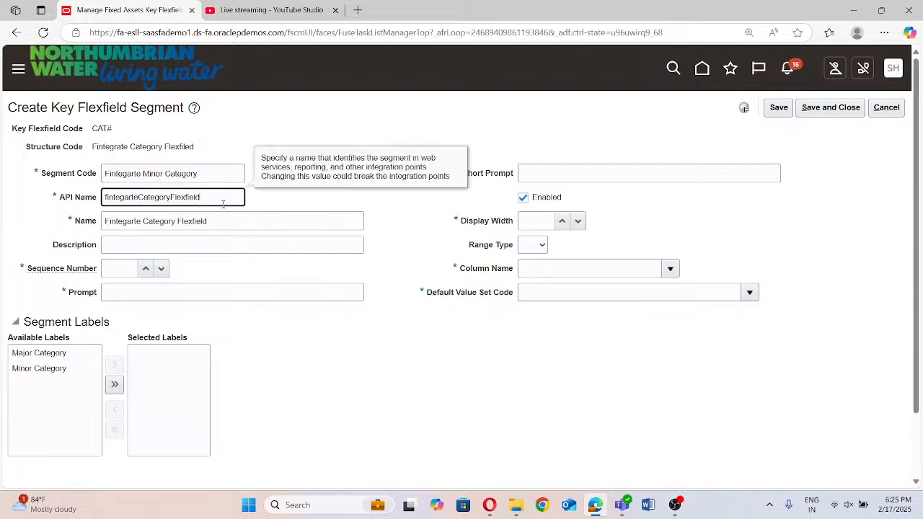
{"action": "left_click", "coordinate": [222, 228]}
{"action": "left_click", "coordinate": [213, 244]}
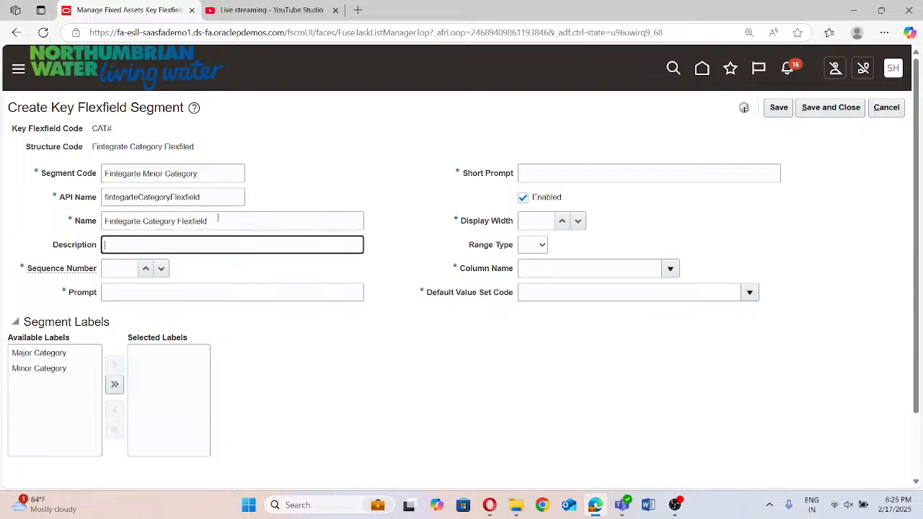
{"action": "left_click", "coordinate": [217, 220]}
{"action": "left_click", "coordinate": [217, 196]}
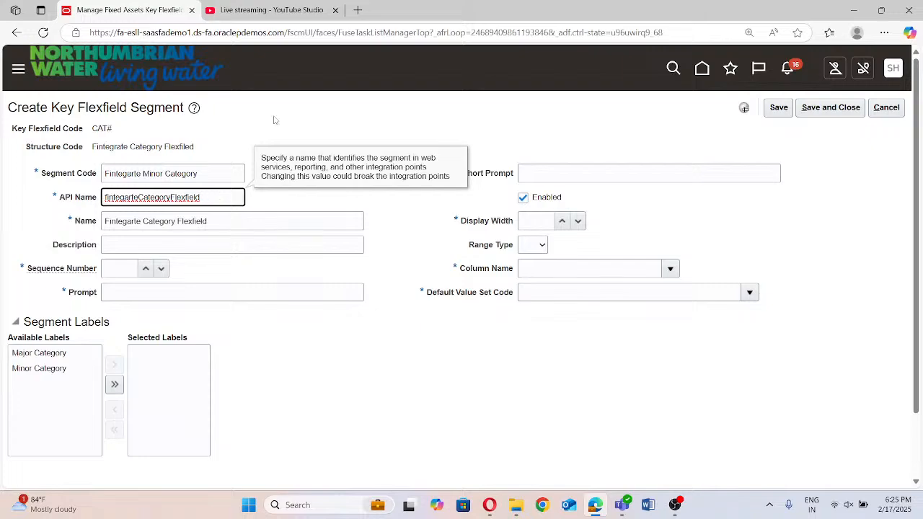
Switch to YouTube Studio to view the live stream's analytics, and return to the key flexfield segment form
{"action": "left_click", "coordinate": [290, 9]}
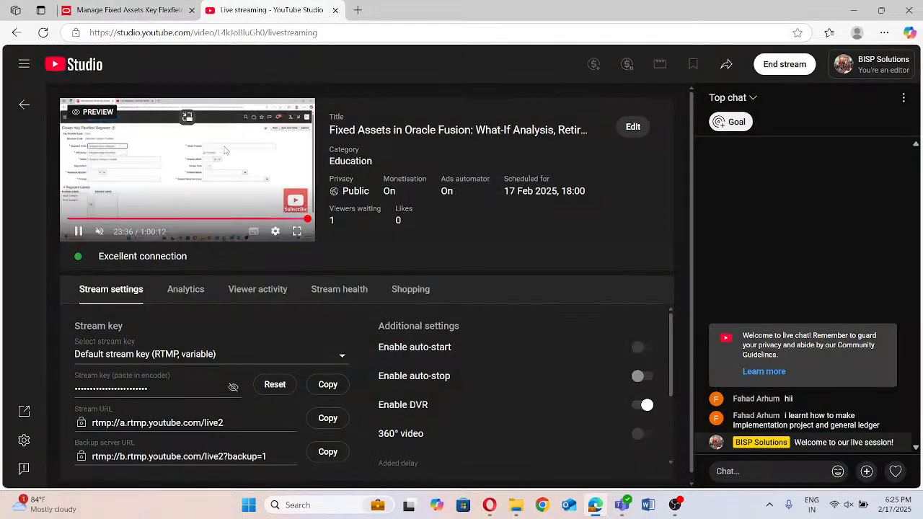
{"action": "left_click", "coordinate": [185, 290]}
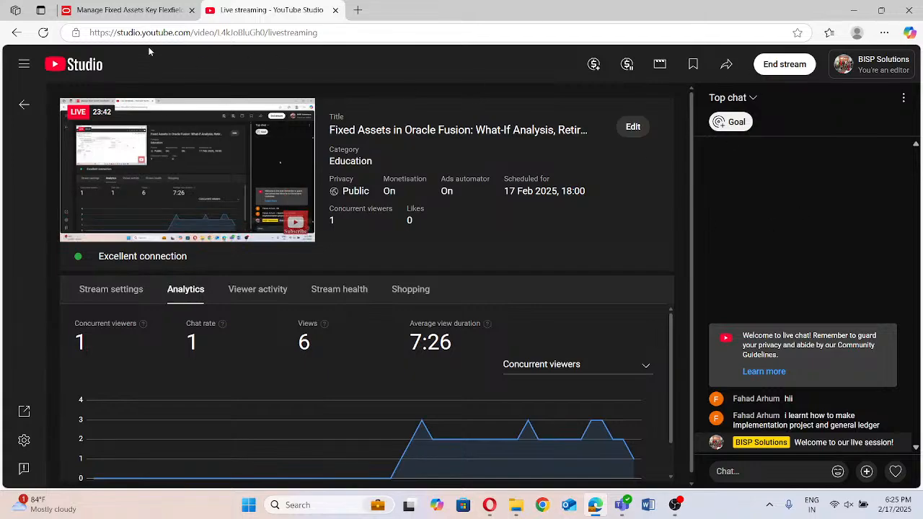
{"action": "left_click", "coordinate": [142, 15]}
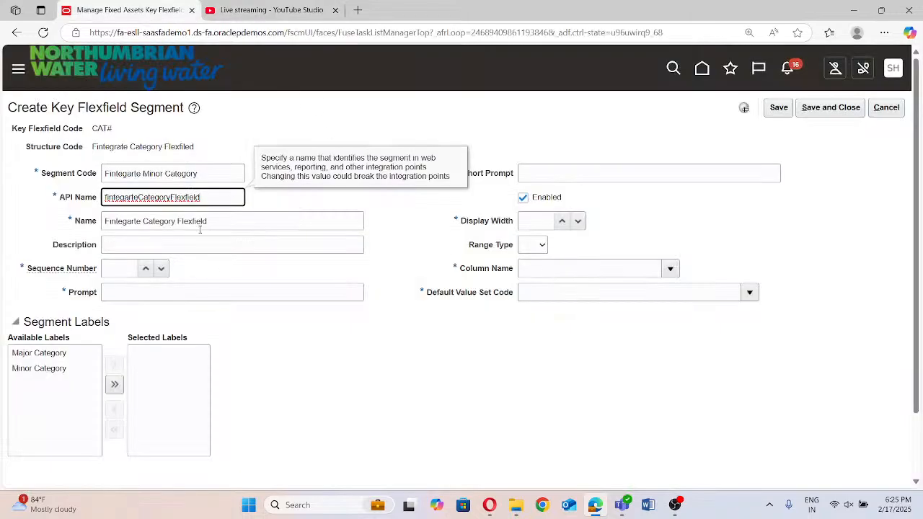
Clear the segment code and the API name of the new segment
{"action": "left_click", "coordinate": [195, 239]}
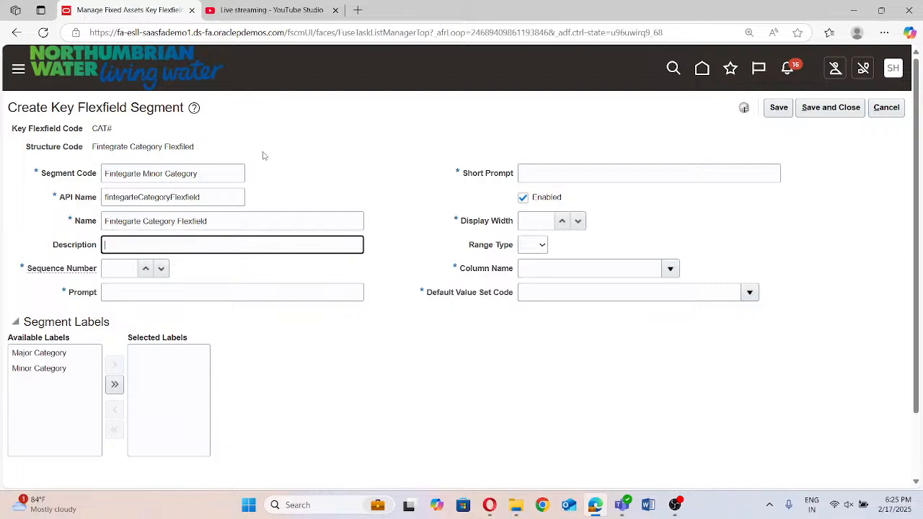
{"action": "left_click", "coordinate": [197, 174]}
{"action": "key", "text": "ctrl+a"}
{"action": "key", "text": "BackSpace"}
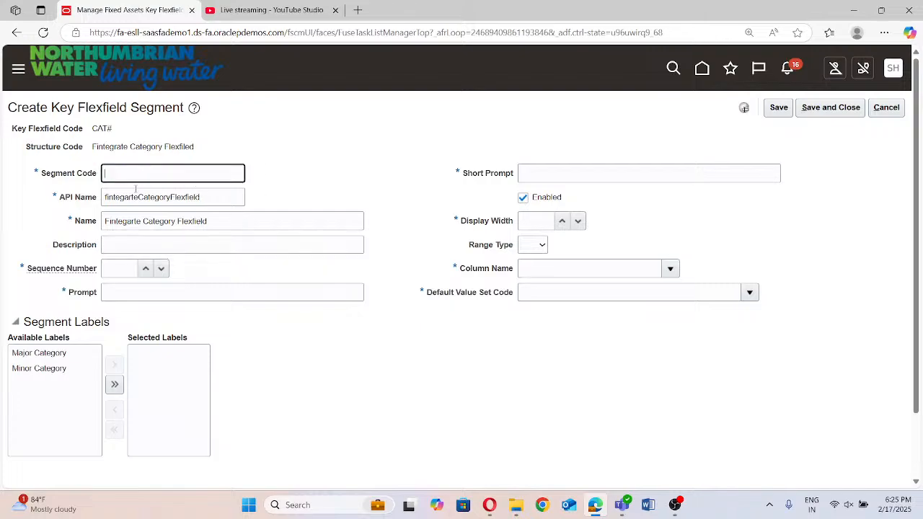
{"action": "key", "text": "Tab"}
{"action": "key", "text": "BackSpace"}
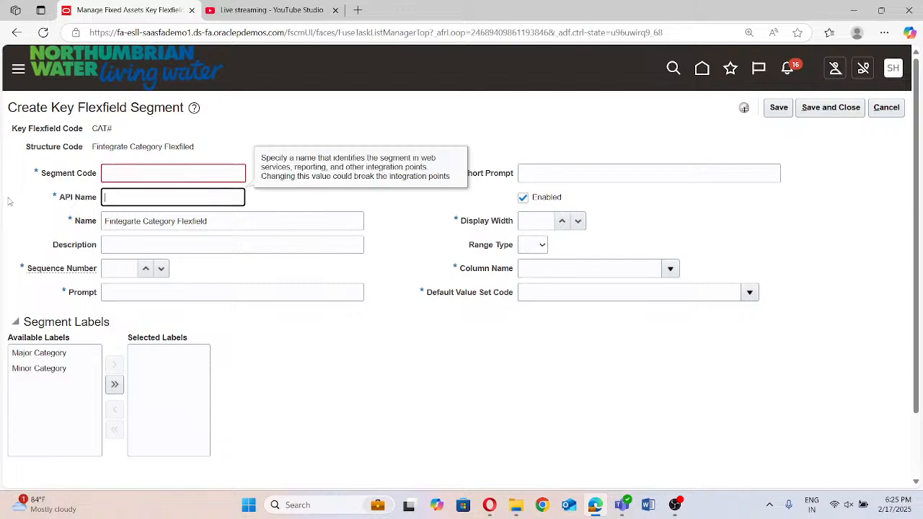
{"action": "left_click", "coordinate": [144, 165]}
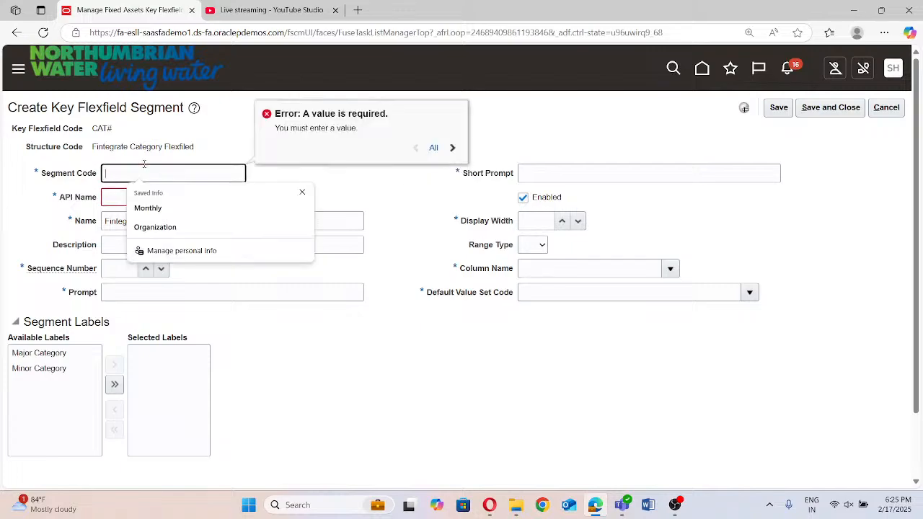
{"action": "key", "text": "Down"}
{"action": "key", "text": "Down"}
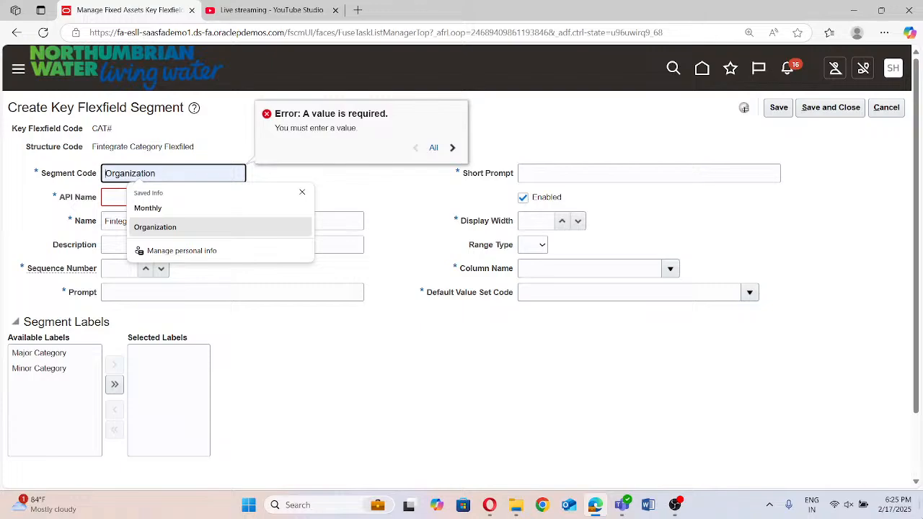
{"action": "left_click", "coordinate": [323, 351]}
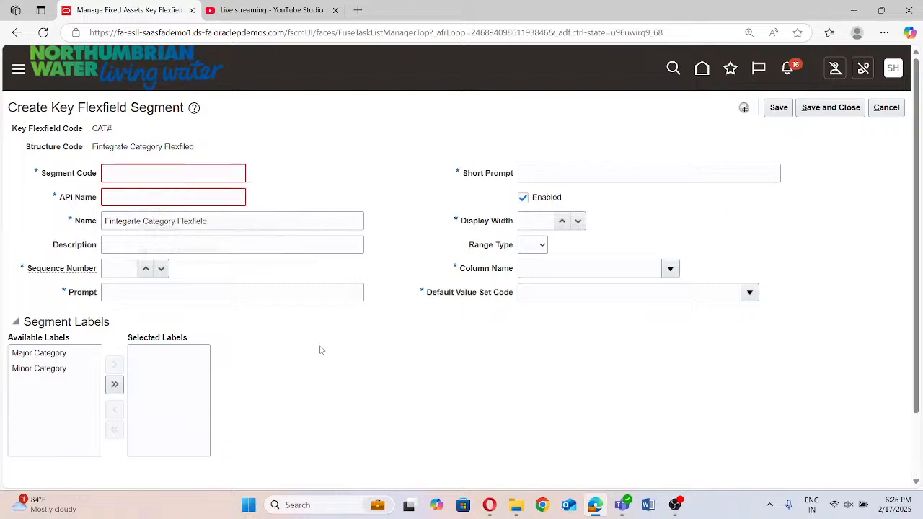
Enter "Fintegarte Minor Category" as the segment code of the new category segment
{"action": "left_click", "coordinate": [124, 168]}
{"action": "type", "text": "Finteg"}
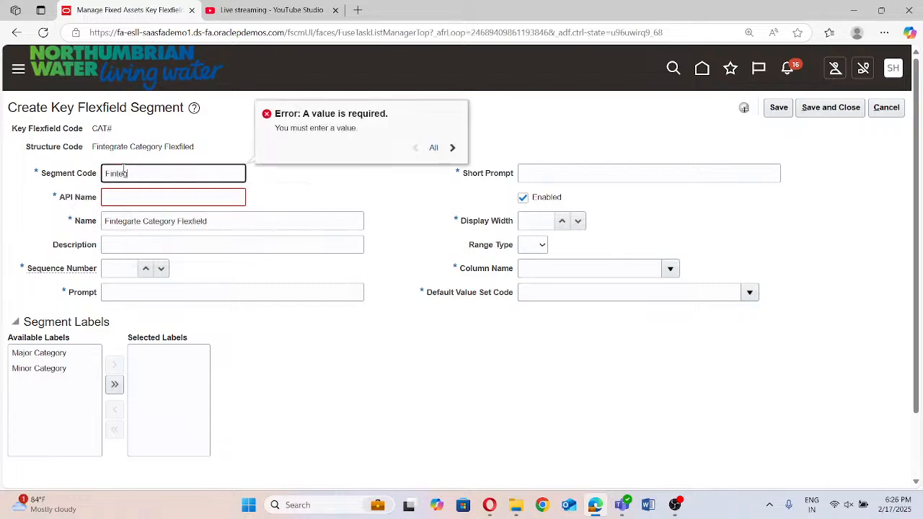
{"action": "type", "text": "arte Minor Categor"}
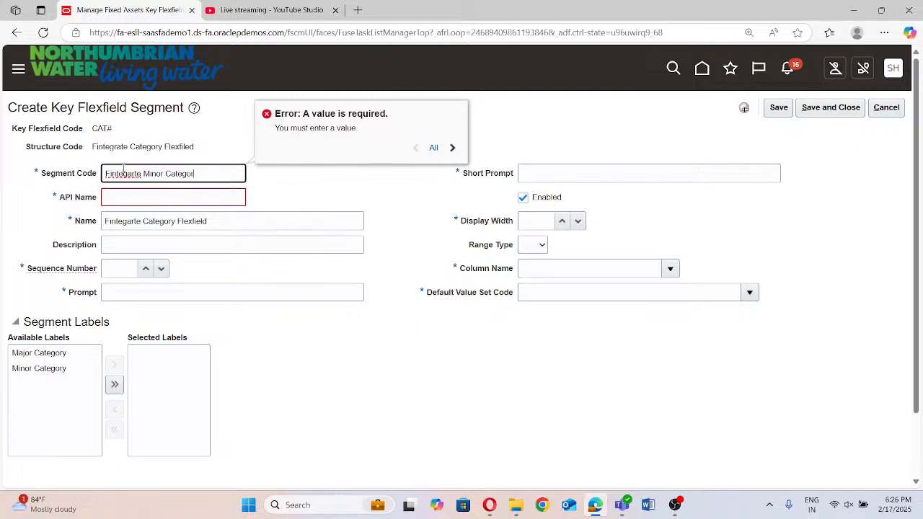
{"action": "type", "text": "y"}
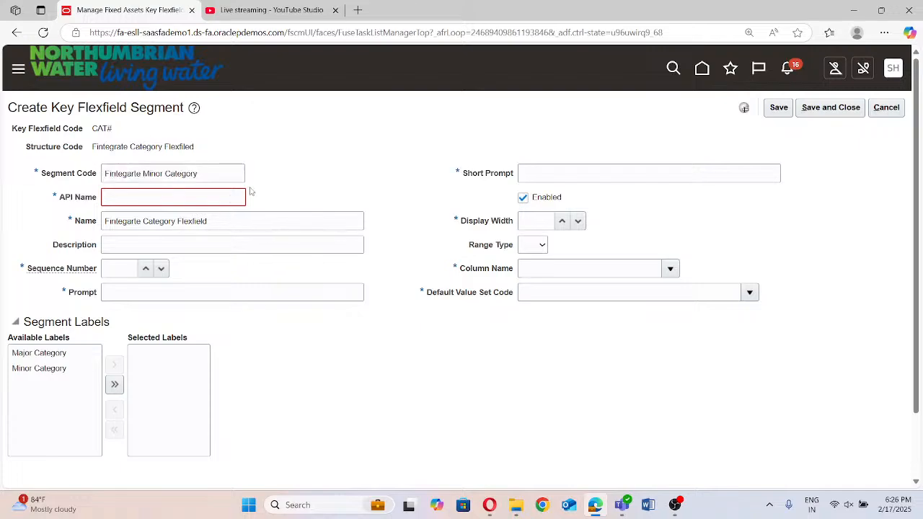
Copy the segment code into the API name and remove its spaces so it reads "FintegarteMinorCategory"
{"action": "left_click", "coordinate": [213, 202]}
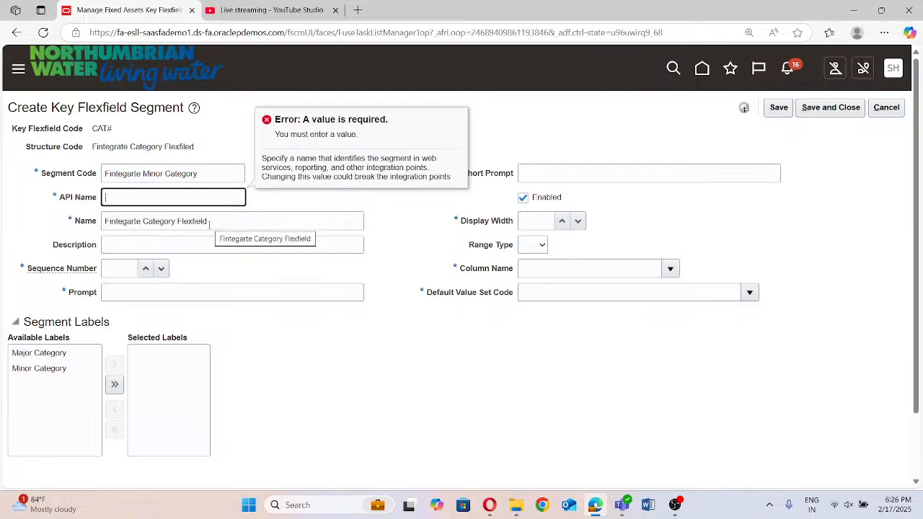
{"action": "left_click", "coordinate": [209, 224]}
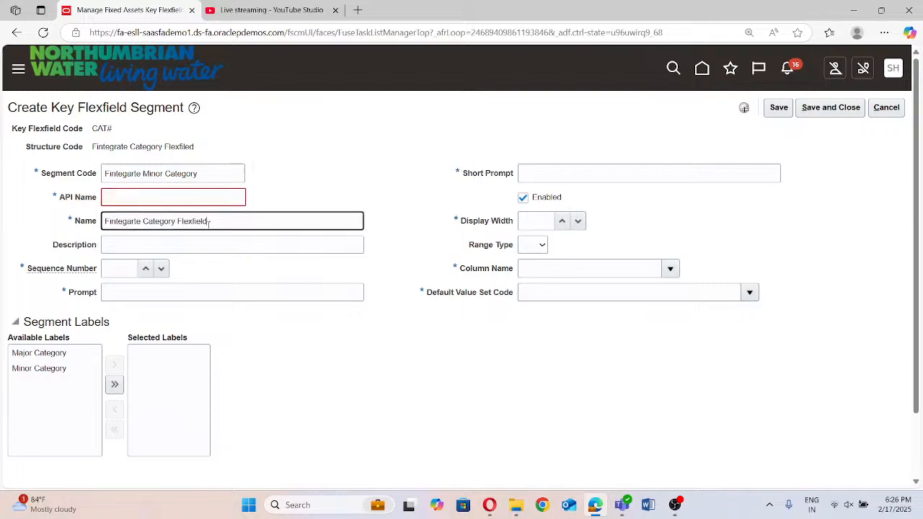
{"action": "left_click", "coordinate": [178, 195]}
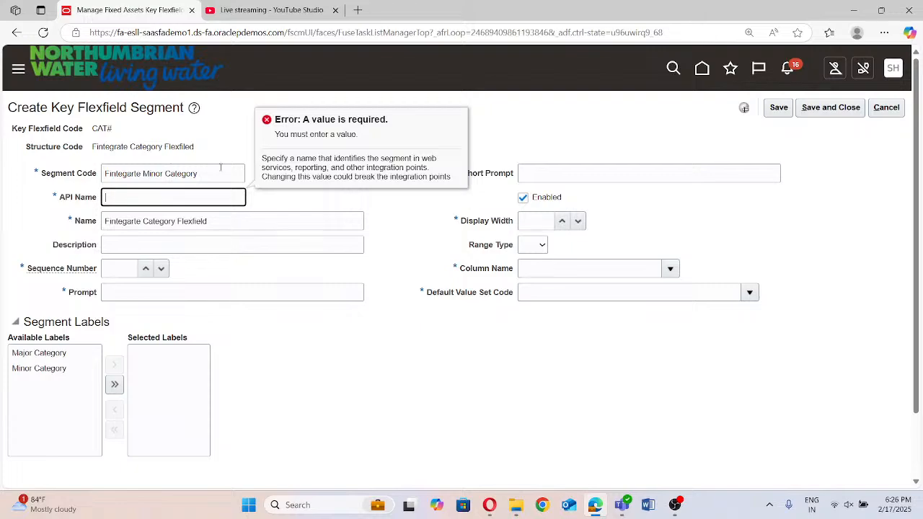
{"action": "triple_click", "coordinate": [206, 171]}
{"action": "key", "text": "ctrl+c"}
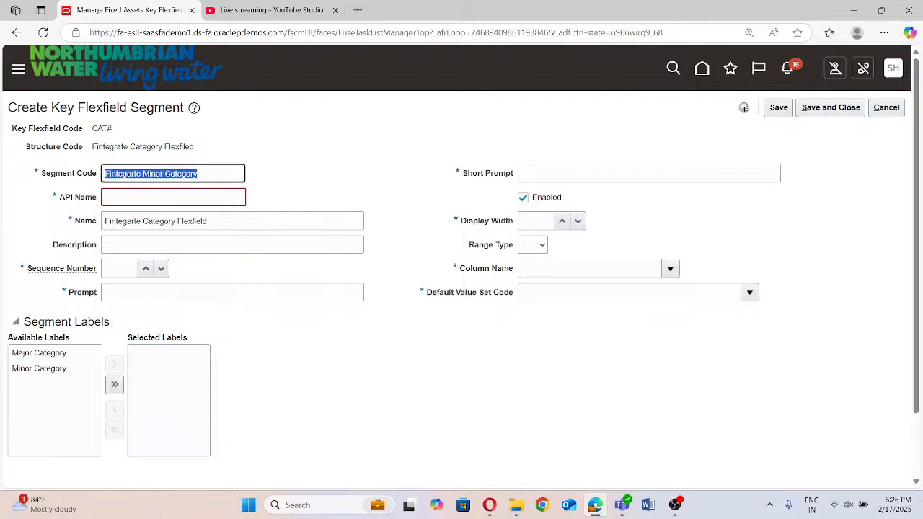
{"action": "left_click", "coordinate": [129, 199]}
{"action": "key", "text": "ctrl+v"}
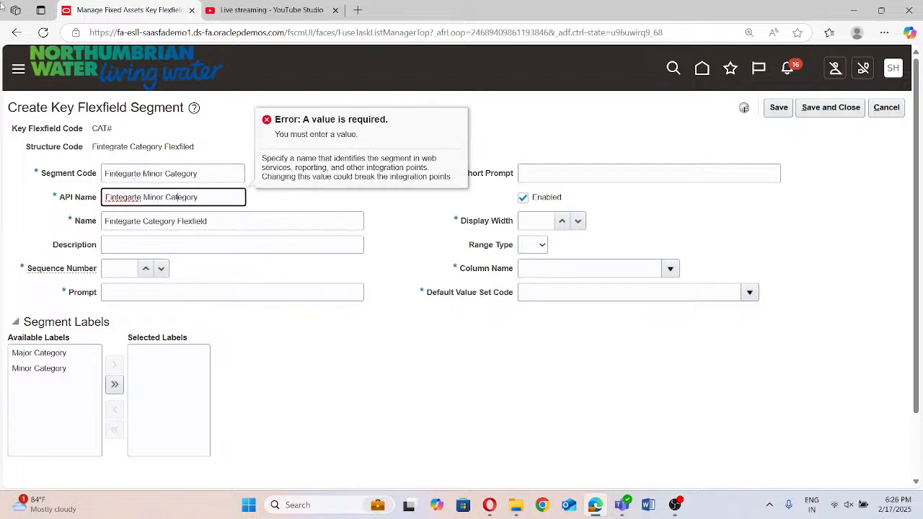
{"action": "key", "text": "BackSpace"}
{"action": "key", "text": "BackSpace"}
{"action": "left_click", "coordinate": [292, 190]}
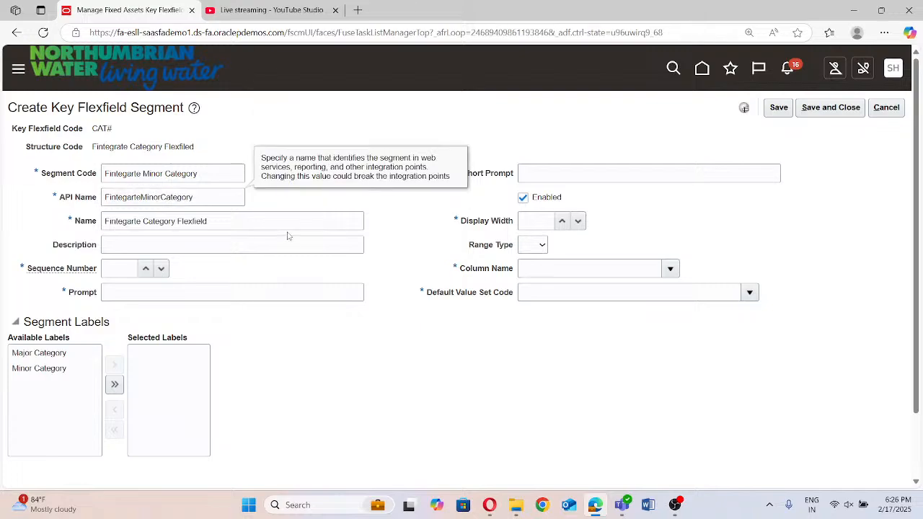
Set the segment's sequence number to 2 and use "Fintegarte Minor Category" for both the prompt and the short prompt
{"action": "left_click", "coordinate": [206, 243]}
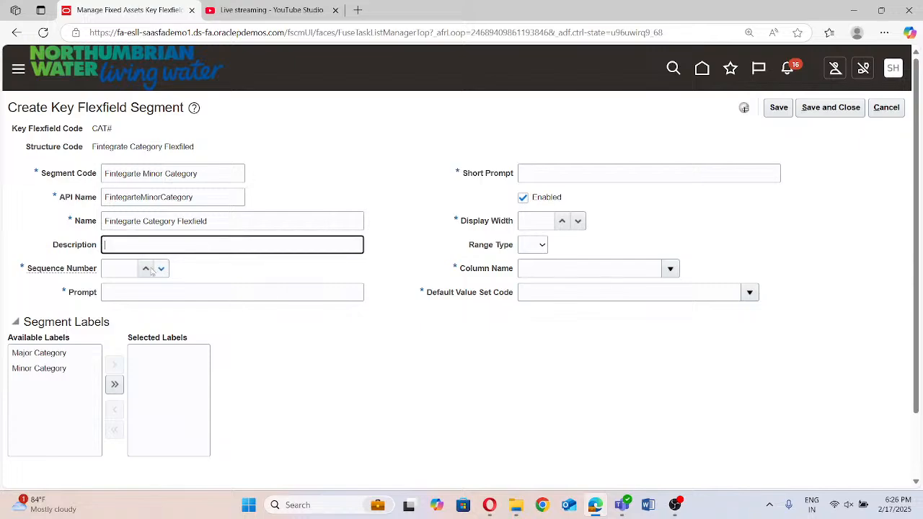
{"action": "left_click", "coordinate": [123, 269]}
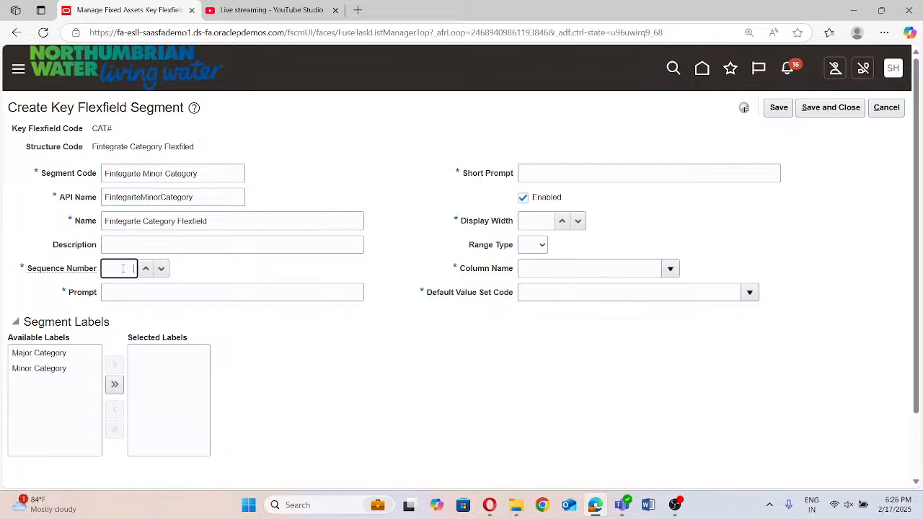
{"action": "type", "text": "2"}
{"action": "left_click", "coordinate": [180, 293]}
{"action": "key", "text": "ctrl+v"}
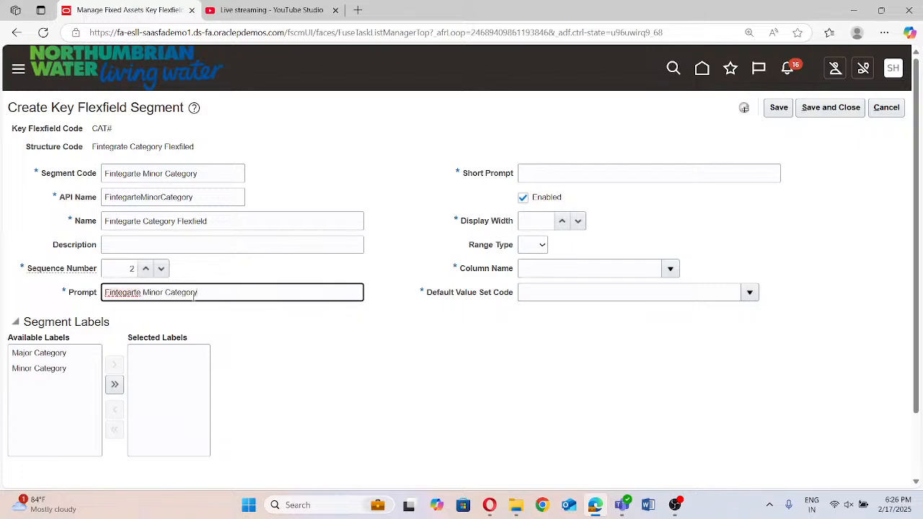
{"action": "left_click", "coordinate": [554, 166]}
{"action": "key", "text": "ctrl+v"}
{"action": "double_click", "coordinate": [554, 167]}
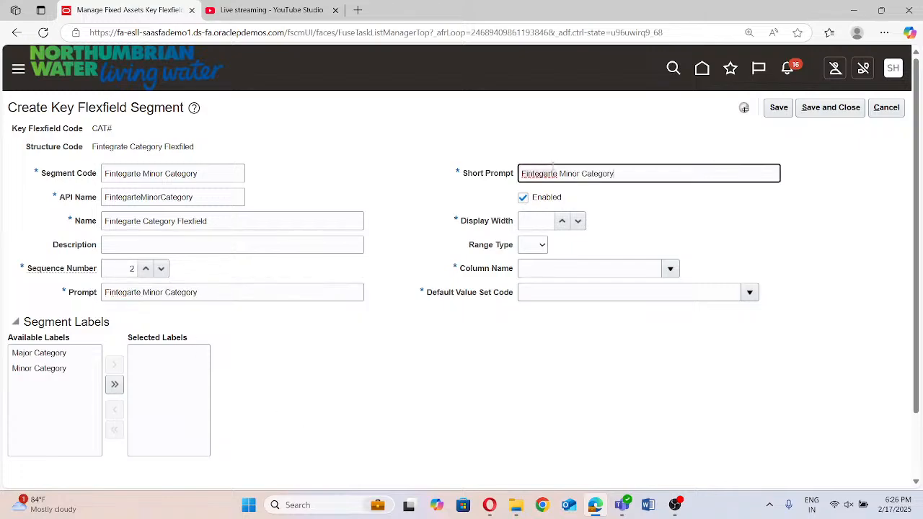
Set the segment's display width to 30 and its column name to SEGMENT2
{"action": "left_click", "coordinate": [521, 222]}
{"action": "type", "text": "30"}
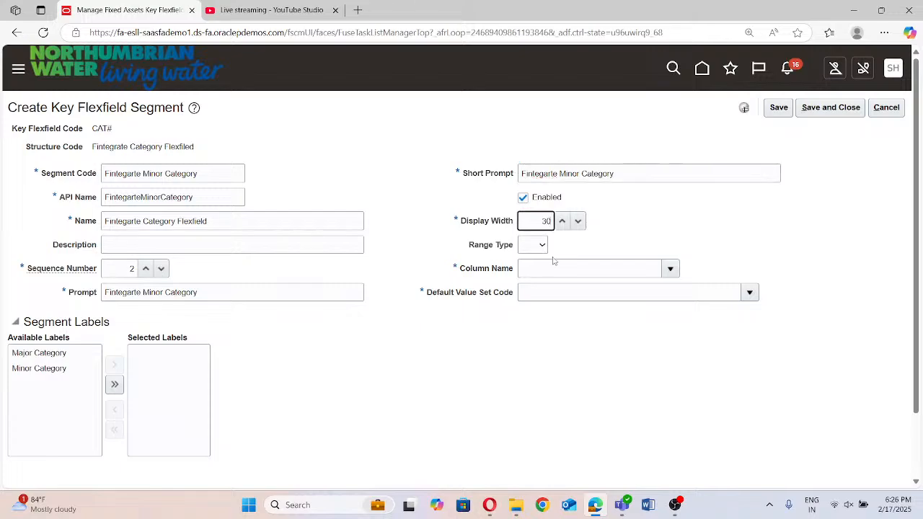
{"action": "left_click", "coordinate": [671, 269]}
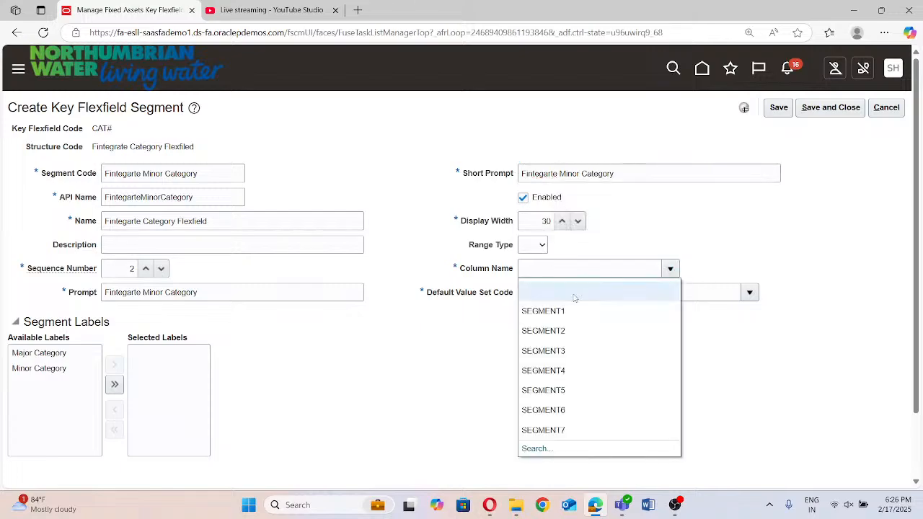
{"action": "left_click", "coordinate": [548, 331]}
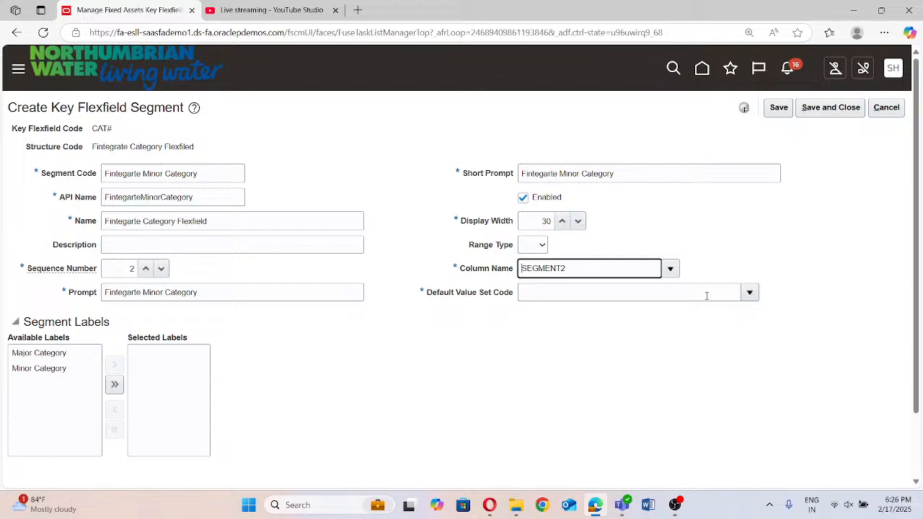
Search the value sets for "Fintegrate" and choose Fintegrate Minor Category as the segment's default value set
{"action": "left_click", "coordinate": [750, 293]}
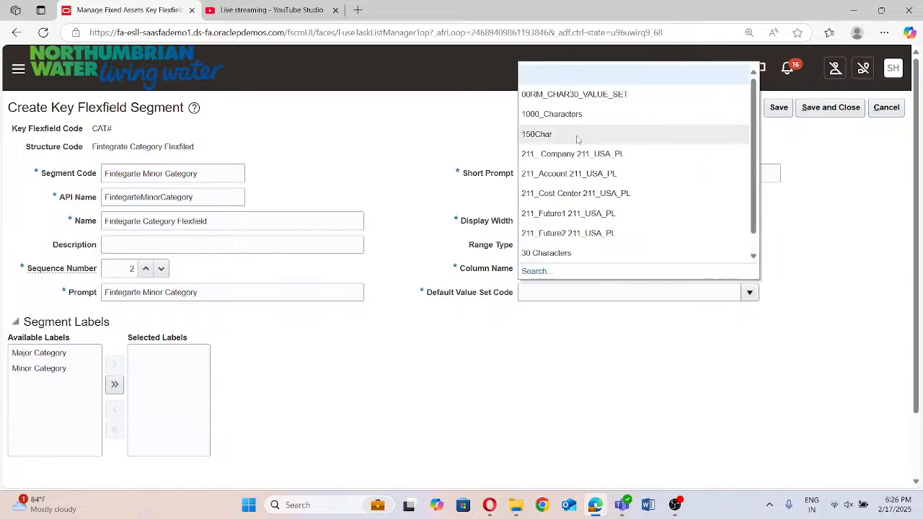
{"action": "left_click", "coordinate": [534, 271]}
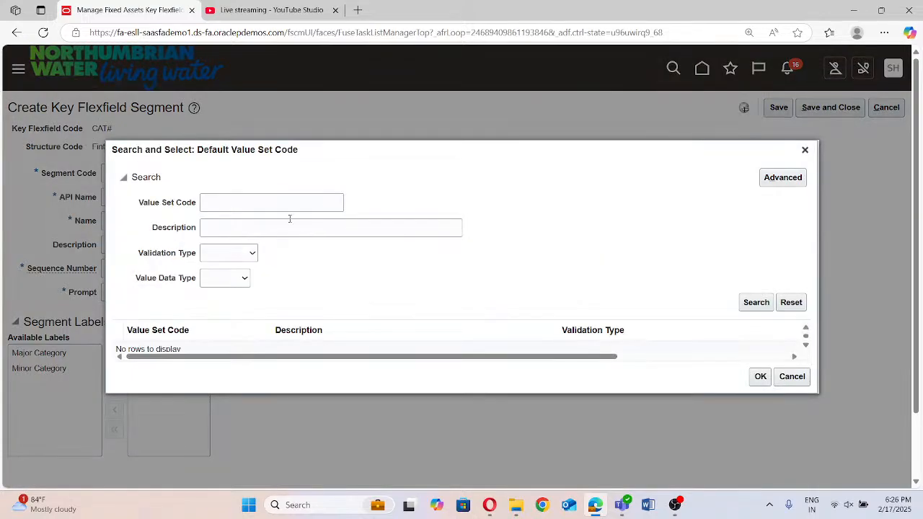
{"action": "left_click", "coordinate": [278, 202]}
{"action": "type", "text": "Fintegrate"}
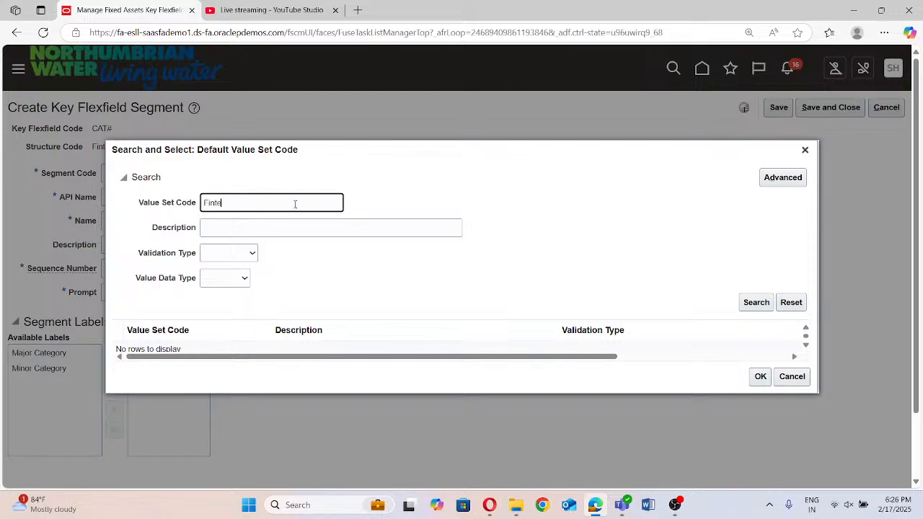
{"action": "left_click", "coordinate": [753, 302]}
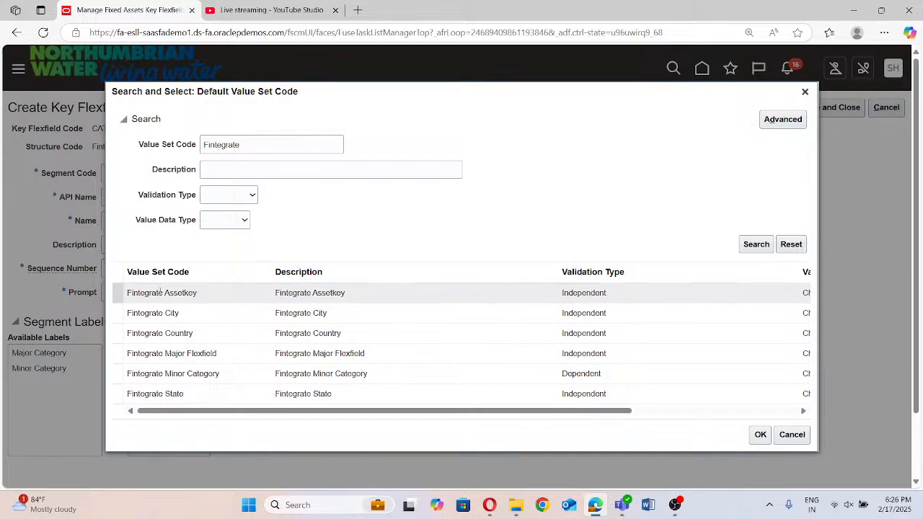
{"action": "left_click", "coordinate": [208, 374]}
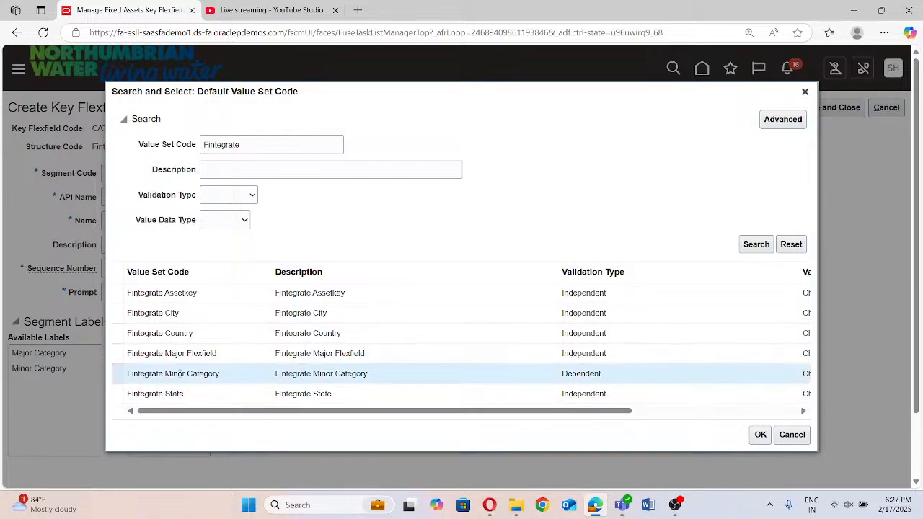
{"action": "left_click", "coordinate": [759, 435]}
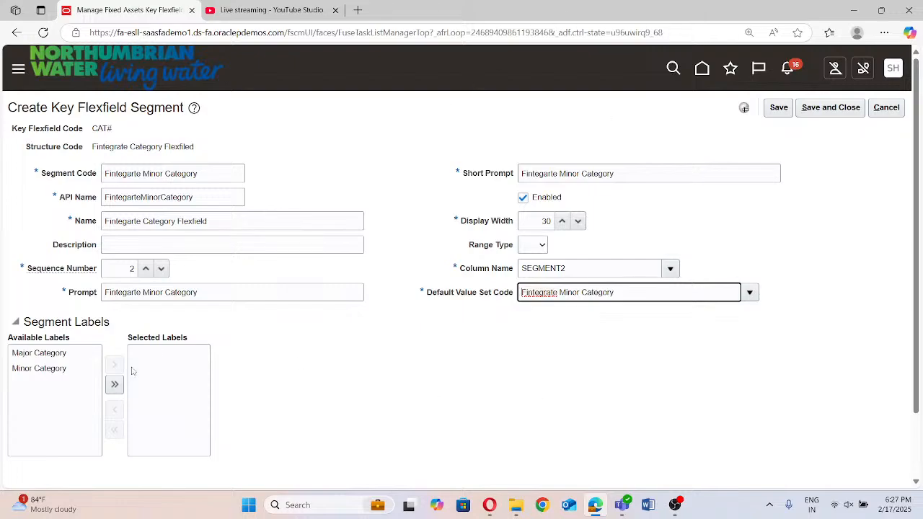
Assign the Minor Category label to the segment, and save and close the segment
{"action": "left_click", "coordinate": [38, 371]}
{"action": "left_click", "coordinate": [110, 364]}
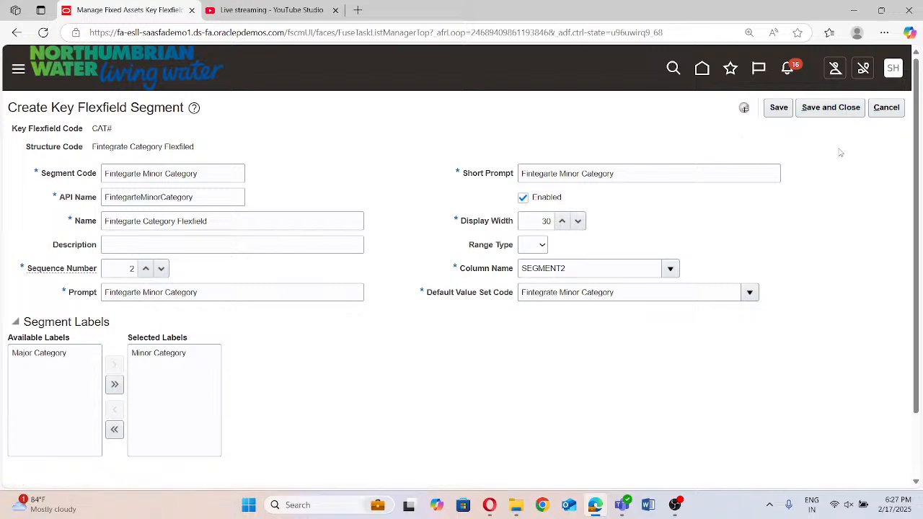
{"action": "left_click", "coordinate": [822, 114]}
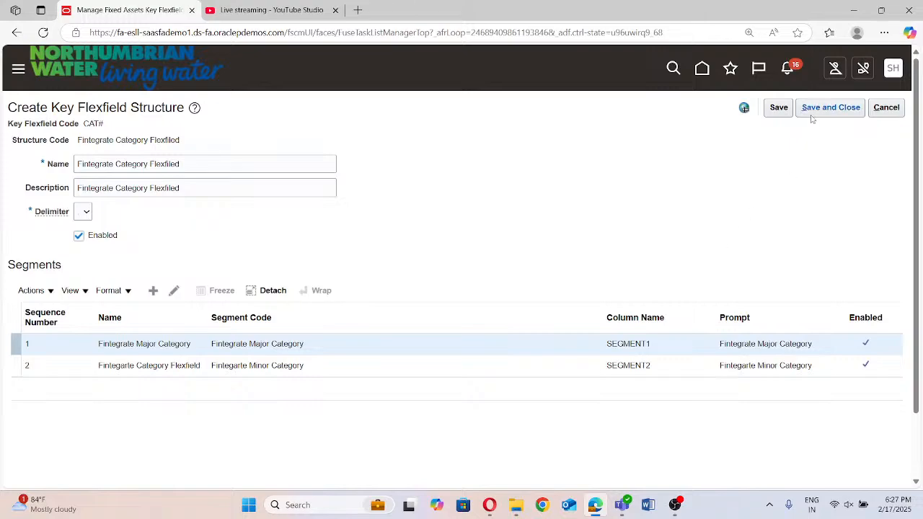
Save and close the category structure, and list the structure instances of the Category Flexfield
{"action": "left_click", "coordinate": [822, 109]}
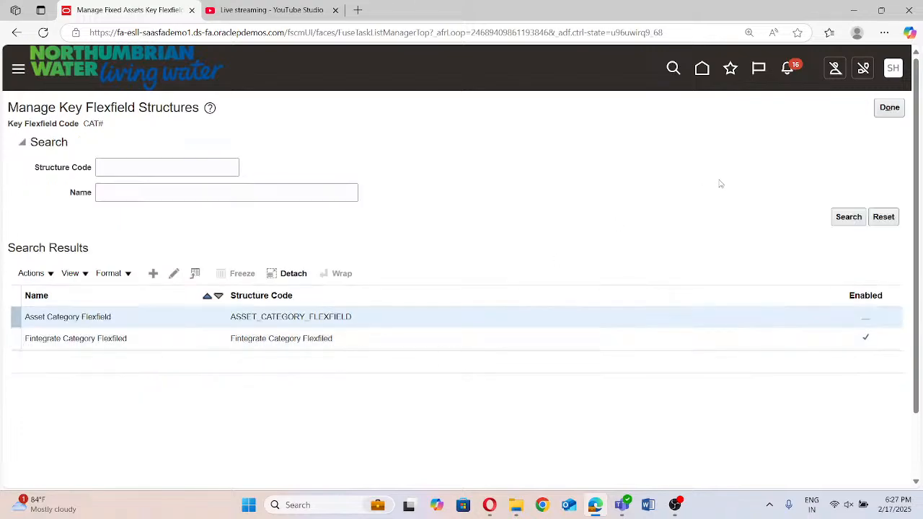
{"action": "left_click", "coordinate": [889, 107]}
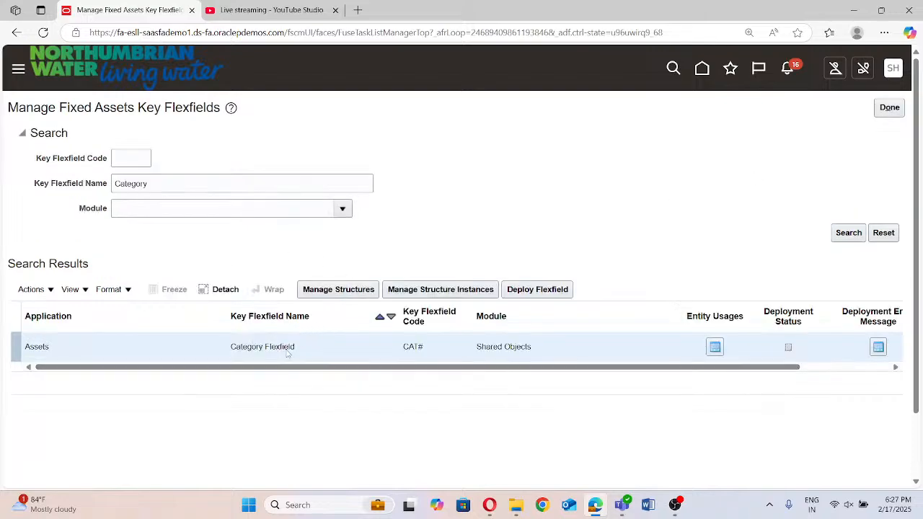
{"action": "left_click", "coordinate": [442, 289]}
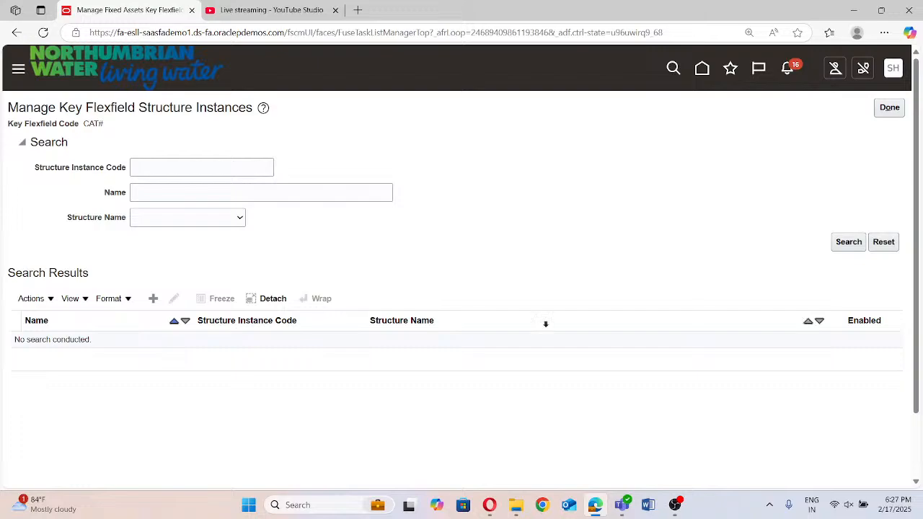
{"action": "left_click", "coordinate": [862, 242]}
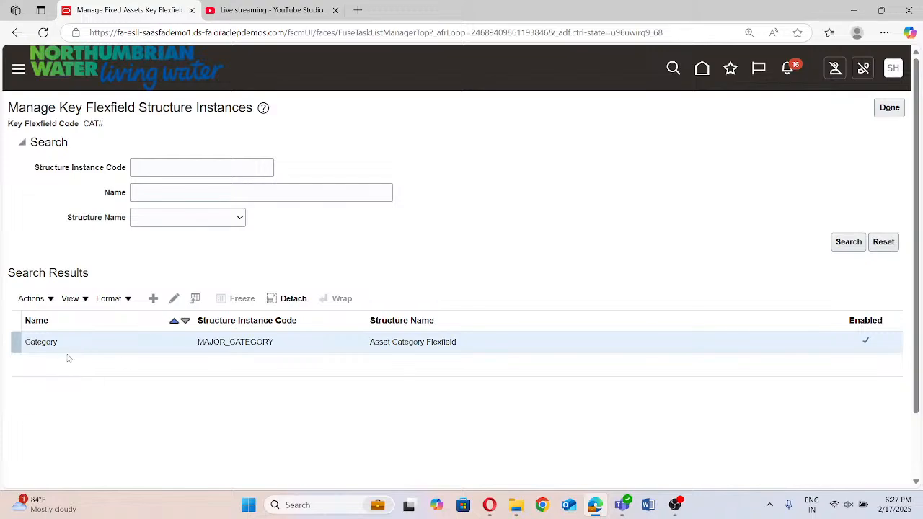
Create a new structure instance for the Category Flexfield with the code "Fintegrate Category Flex"
{"action": "left_click", "coordinate": [155, 299]}
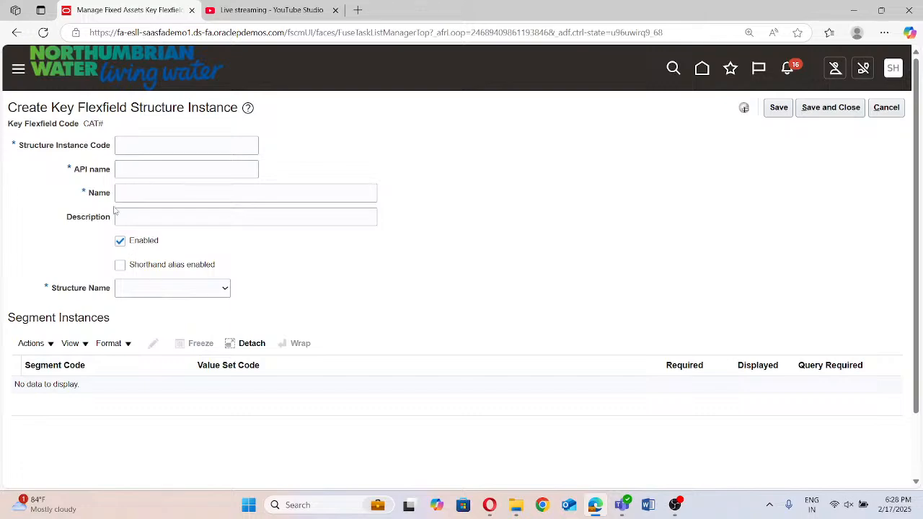
{"action": "left_click", "coordinate": [137, 147]}
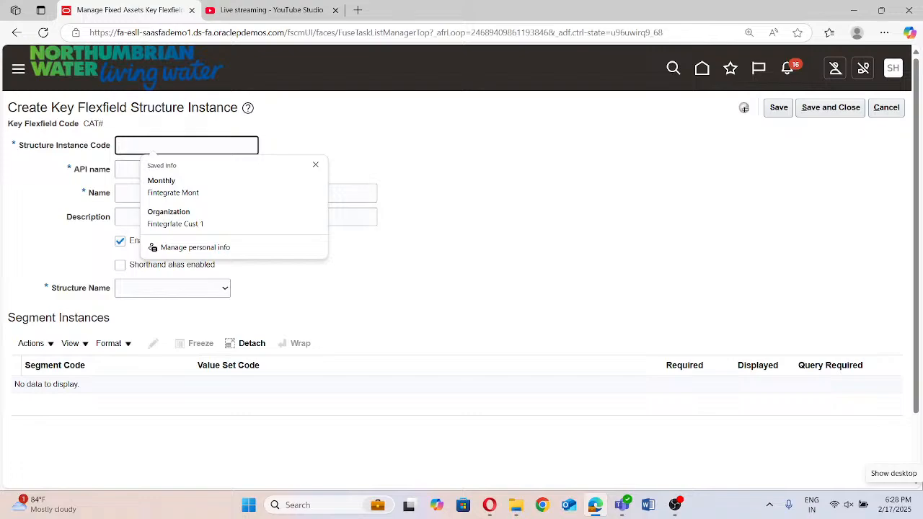
{"action": "left_click", "coordinate": [20, 88]}
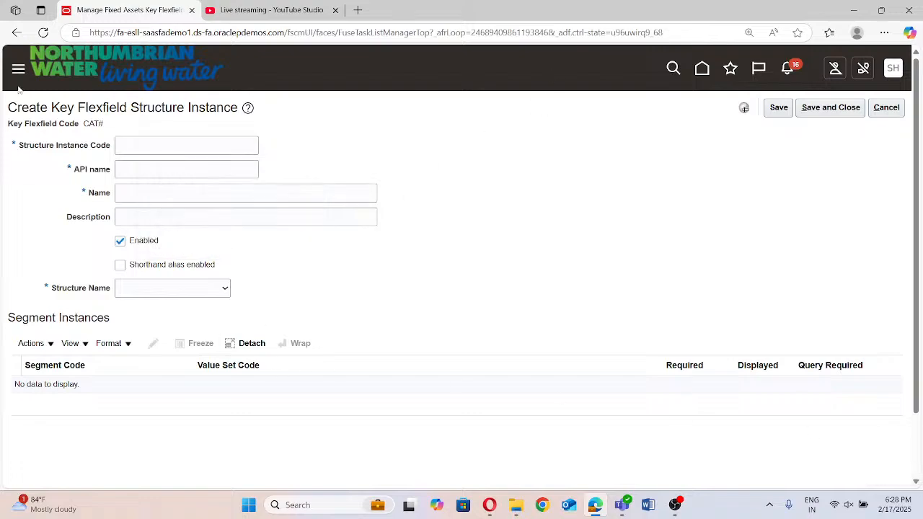
{"action": "left_click", "coordinate": [140, 143]}
{"action": "type", "text": "Fintegrato"}
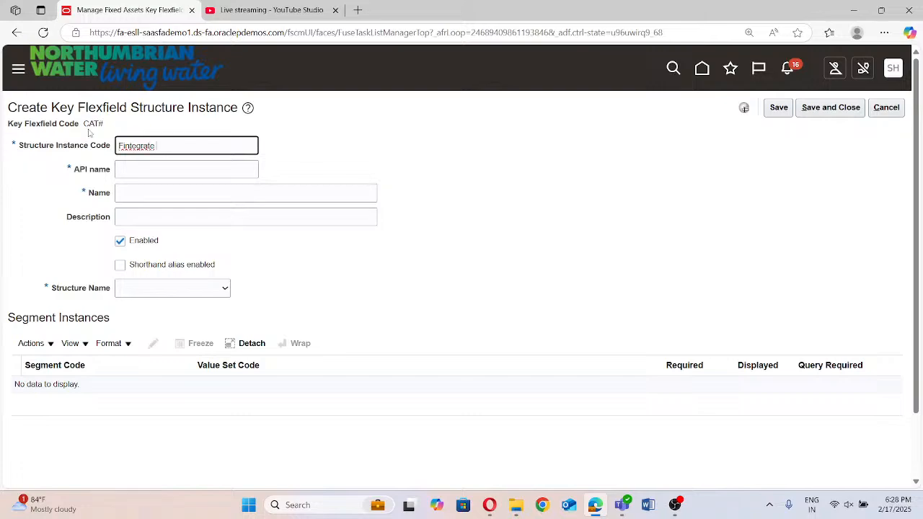
{"action": "type", "text": " Category Flex"}
Give the structure instance the API name FintegrateCategoryFlex, name and description "Fintegrate Category Flex", and the structure Fintegrate Category Flexfiled
{"action": "left_click", "coordinate": [151, 166]}
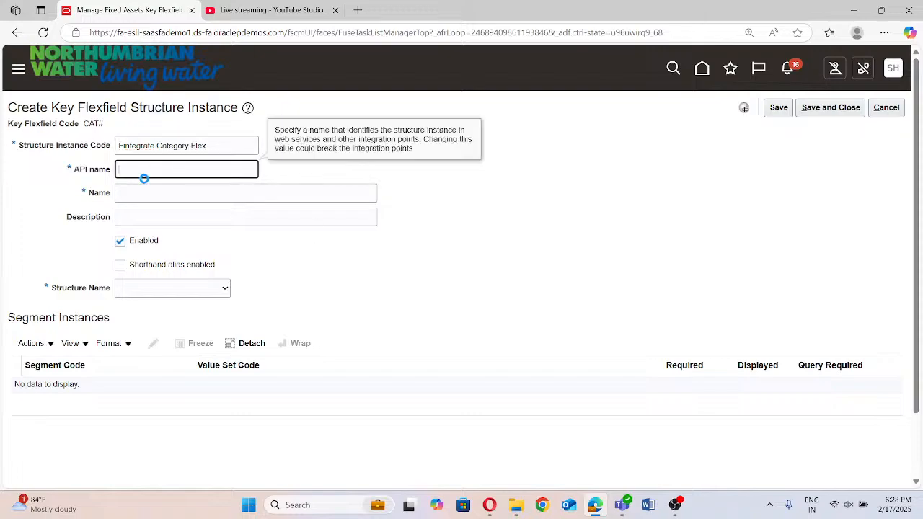
{"action": "left_click", "coordinate": [161, 189]}
{"action": "left_click", "coordinate": [205, 147]}
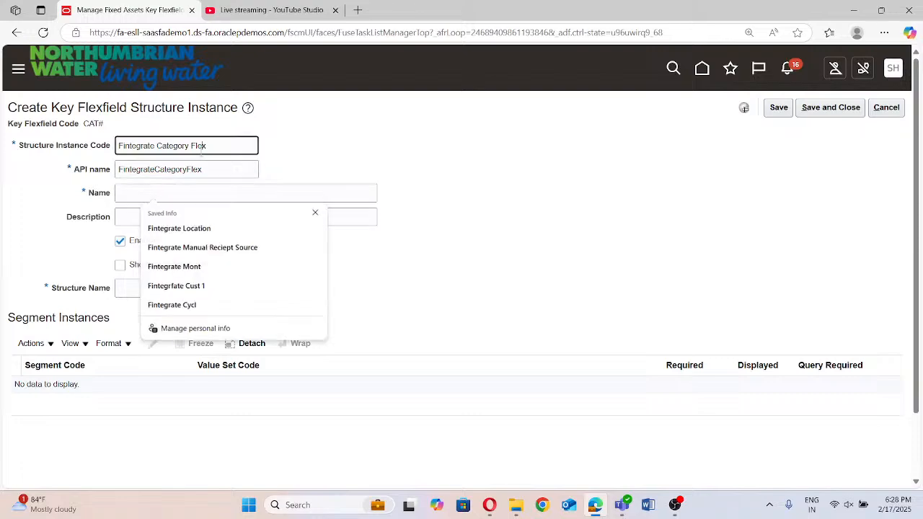
{"action": "triple_click", "coordinate": [207, 147]}
{"action": "key", "text": "ctrl+c"}
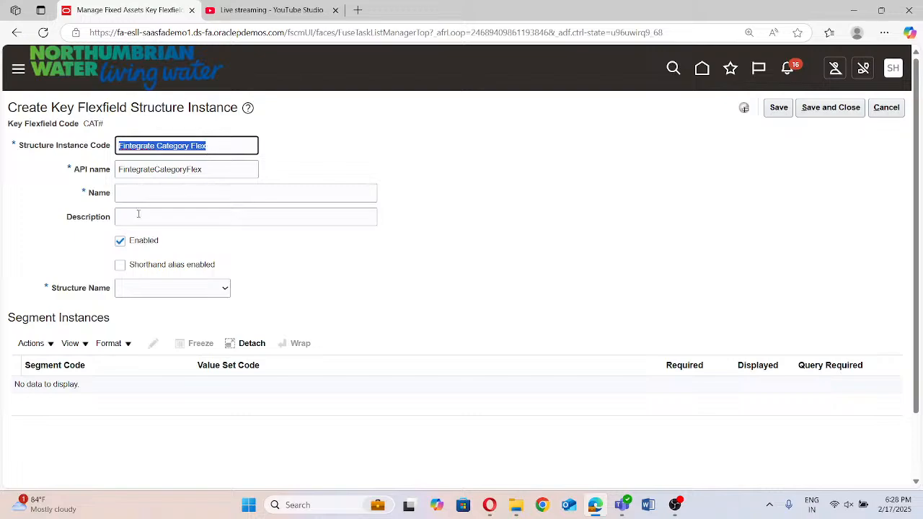
{"action": "left_click", "coordinate": [145, 189]}
{"action": "key", "text": "ctrl+v"}
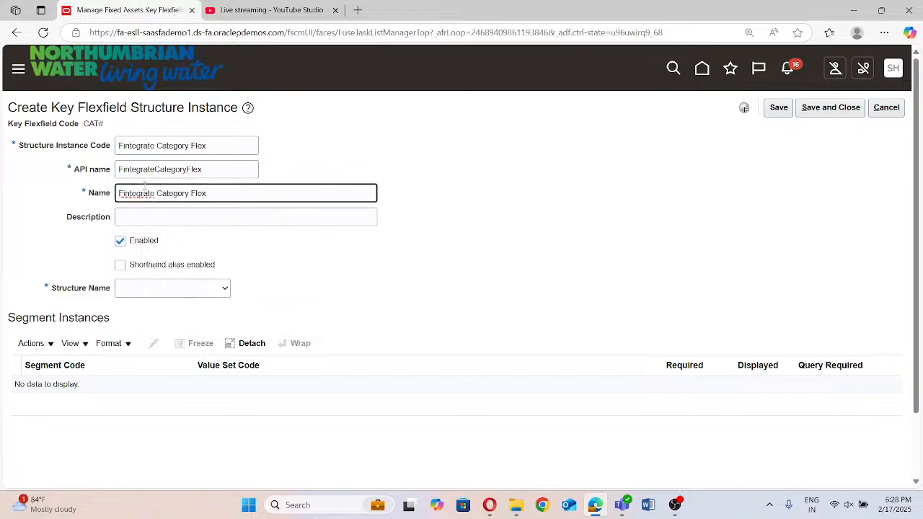
{"action": "left_click", "coordinate": [174, 220]}
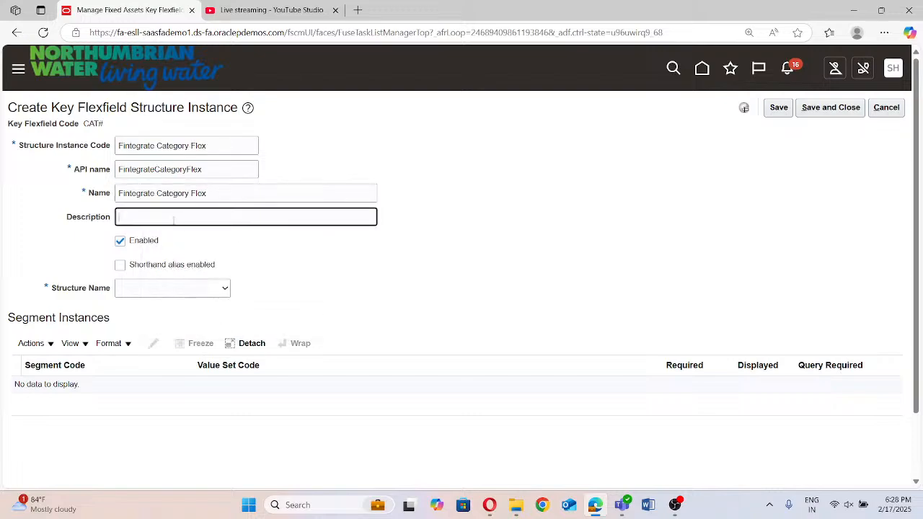
{"action": "key", "text": "ctrl+v"}
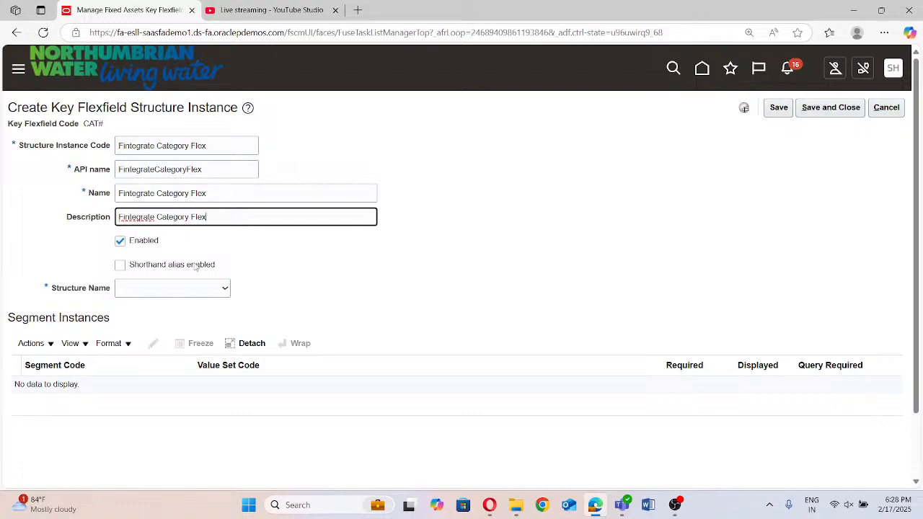
{"action": "left_click", "coordinate": [159, 292]}
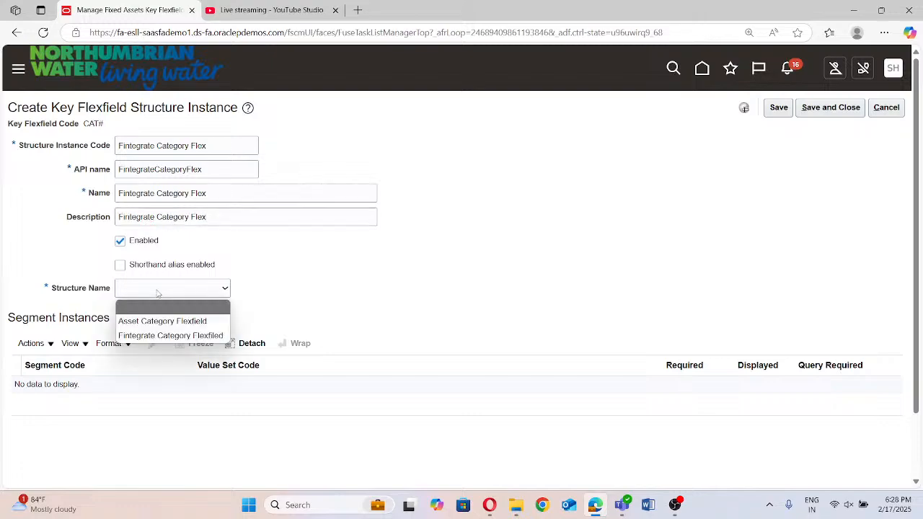
{"action": "left_click", "coordinate": [174, 336]}
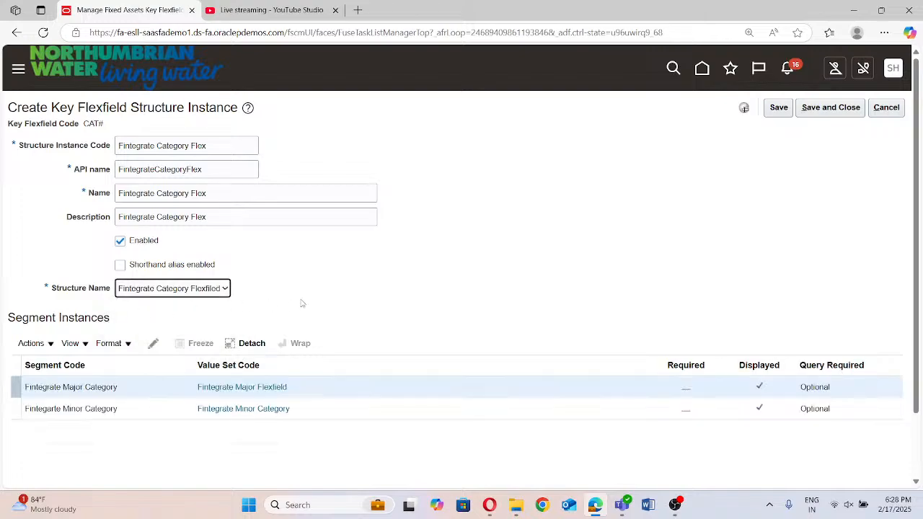
Make the Fintegrate Major Category segment instance required
{"action": "scroll", "coordinate": [240, 395], "scroll_direction": "down", "scroll_amount": 1}
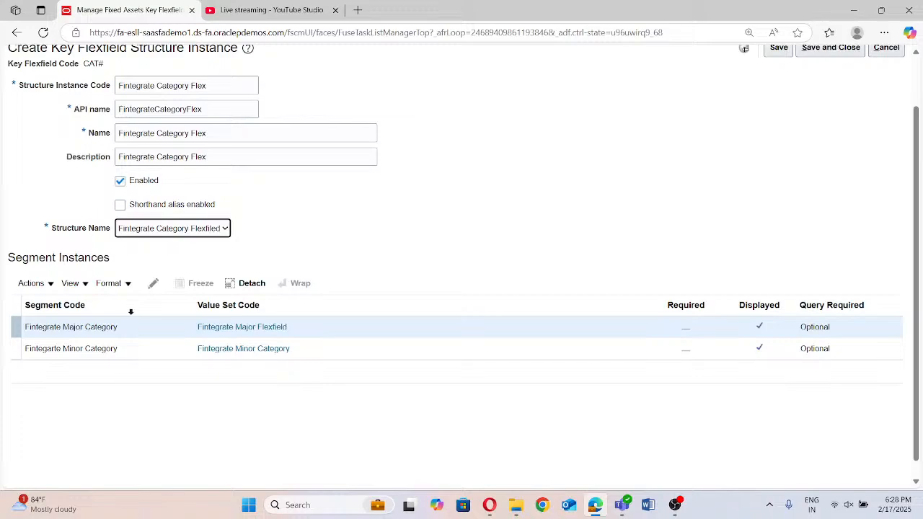
{"action": "left_click", "coordinate": [17, 329]}
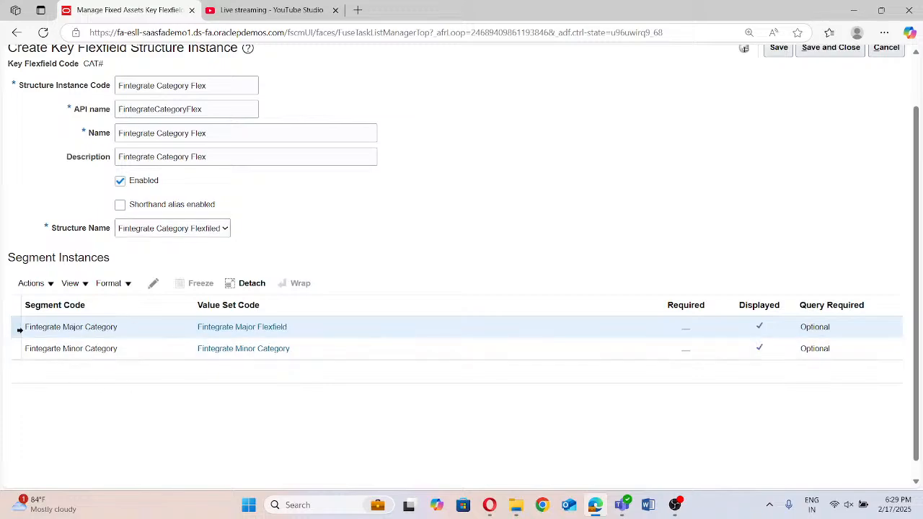
{"action": "left_click", "coordinate": [150, 287]}
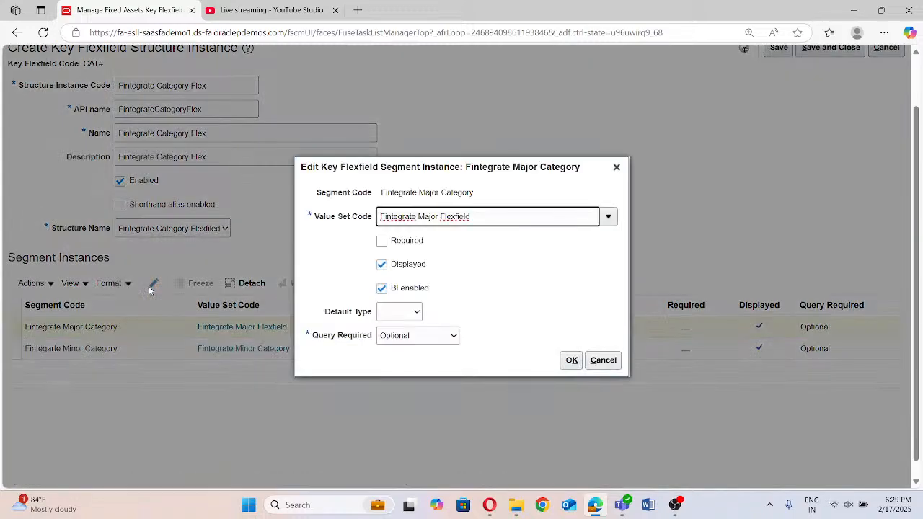
{"action": "left_click", "coordinate": [382, 240]}
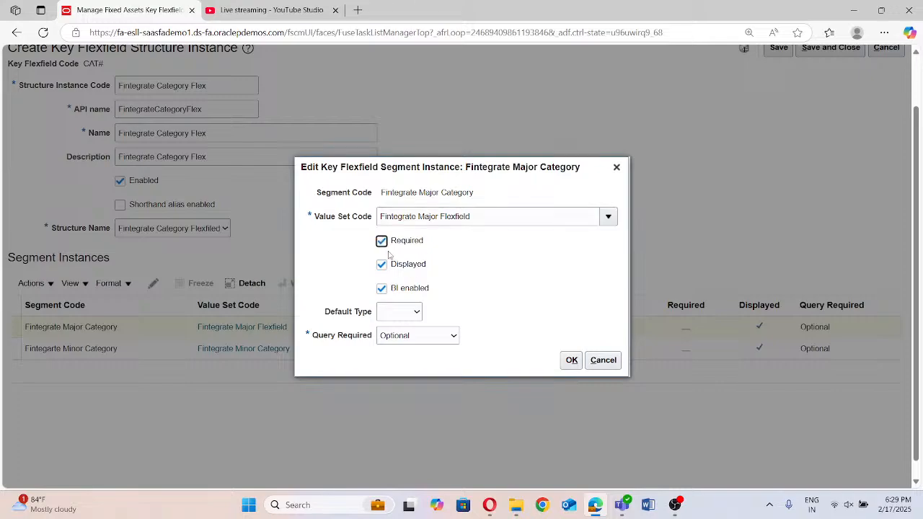
{"action": "left_click", "coordinate": [572, 361]}
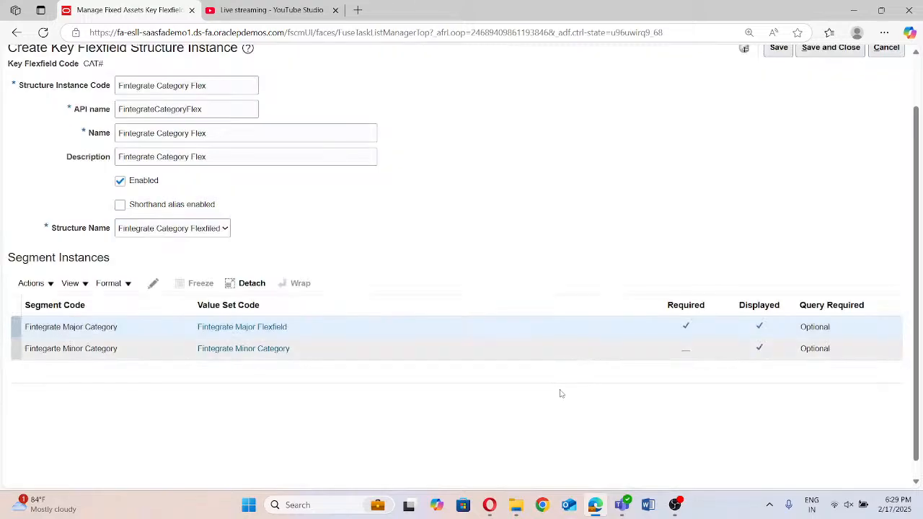
Make the Fintegarte Minor Category segment instance required
{"action": "left_click", "coordinate": [14, 356]}
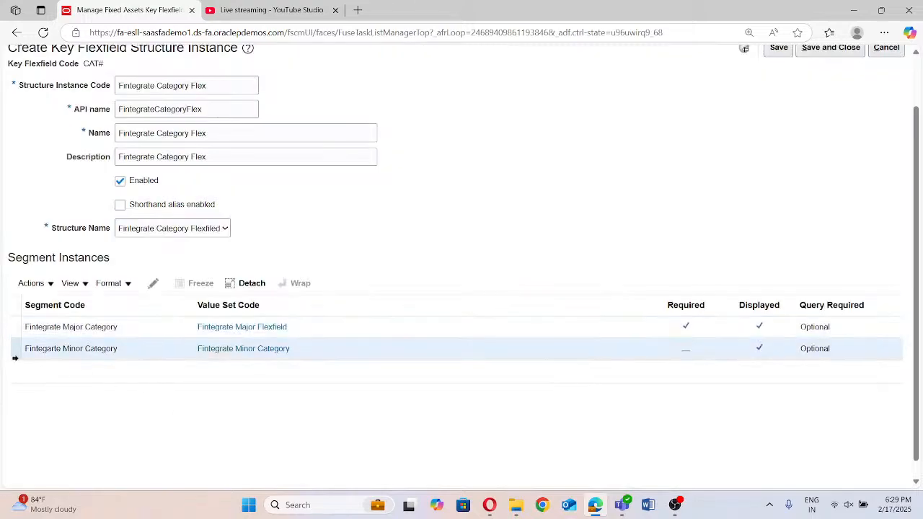
{"action": "left_click", "coordinate": [154, 285]}
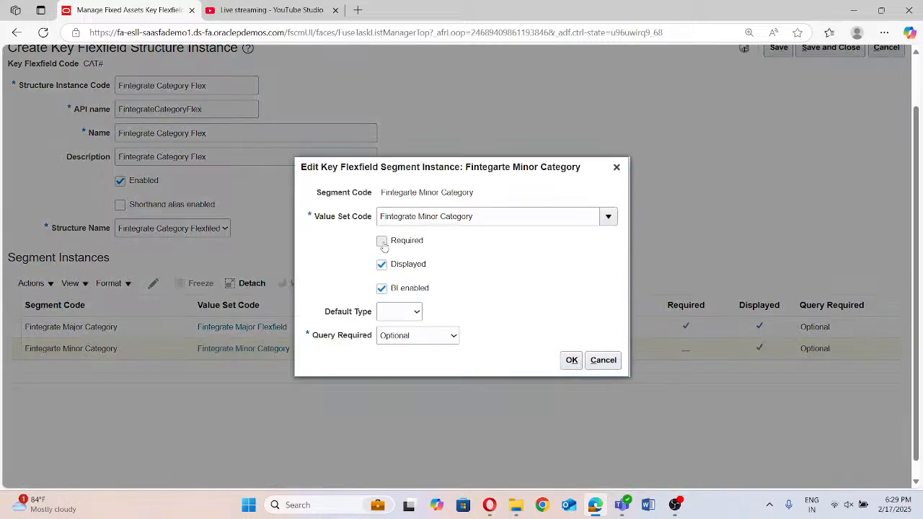
{"action": "left_click", "coordinate": [382, 243]}
{"action": "left_click", "coordinate": [572, 360]}
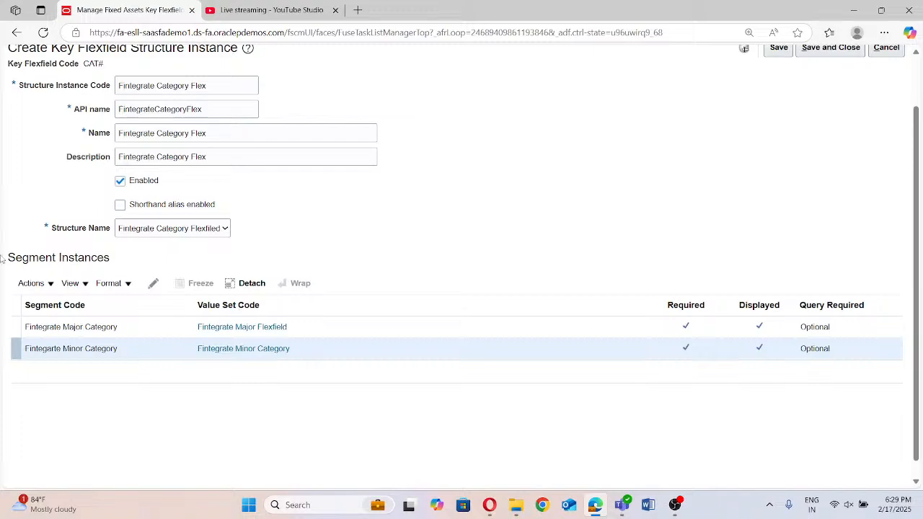
Save and close the structure instance, and deploy the Category Flexfield
{"action": "scroll", "coordinate": [144, 253], "scroll_direction": "up", "scroll_amount": 1}
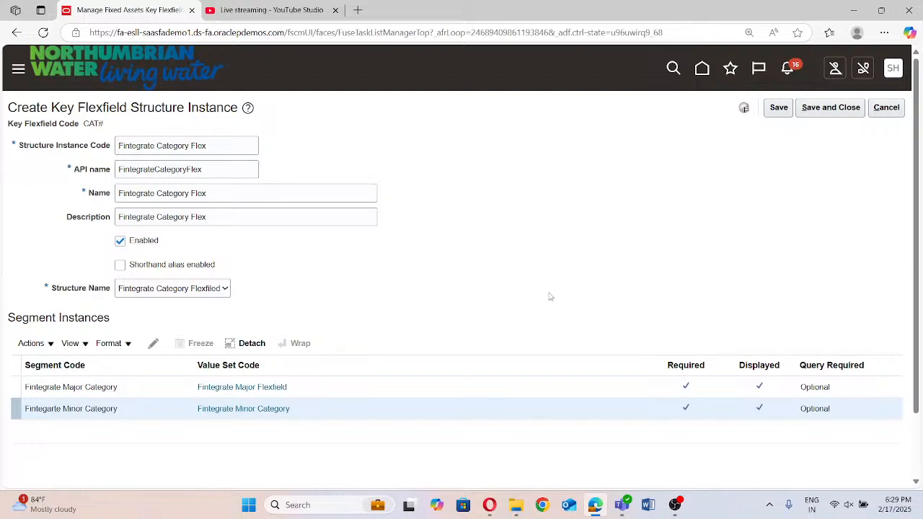
{"action": "left_click", "coordinate": [829, 107]}
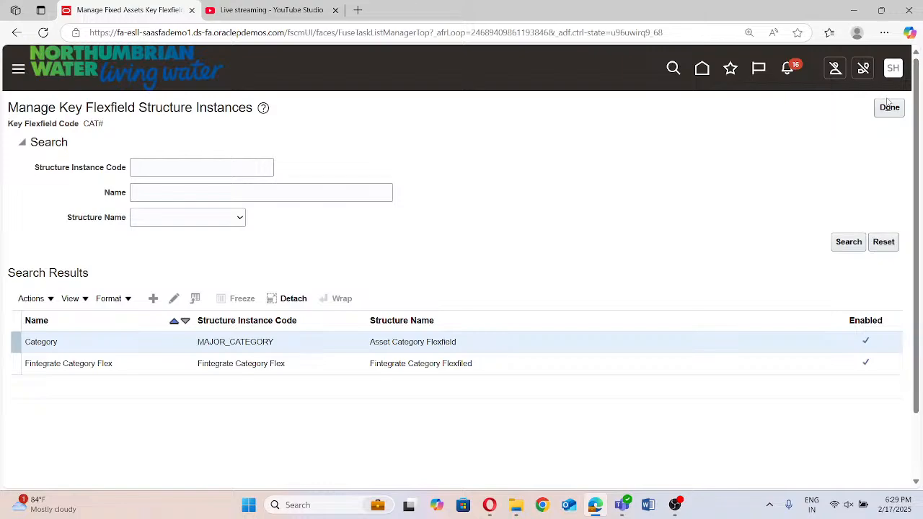
{"action": "left_click", "coordinate": [888, 108]}
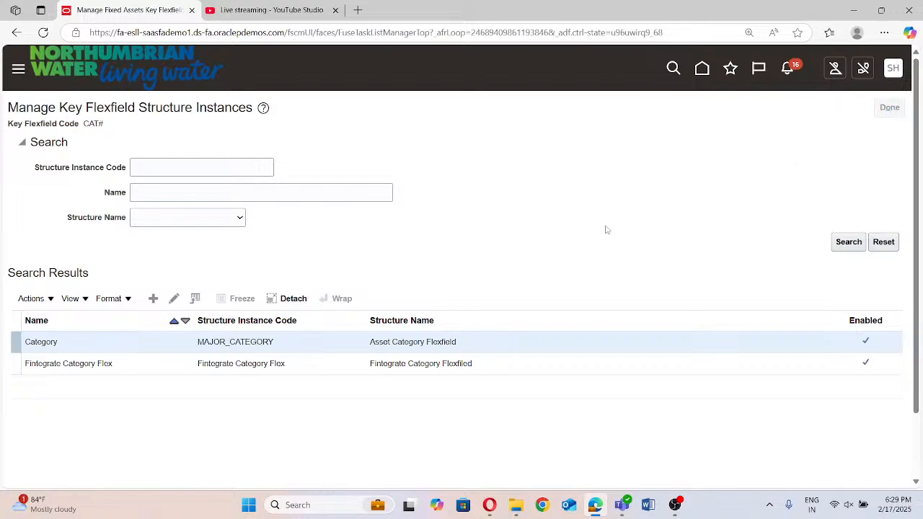
{"action": "left_click", "coordinate": [540, 289]}
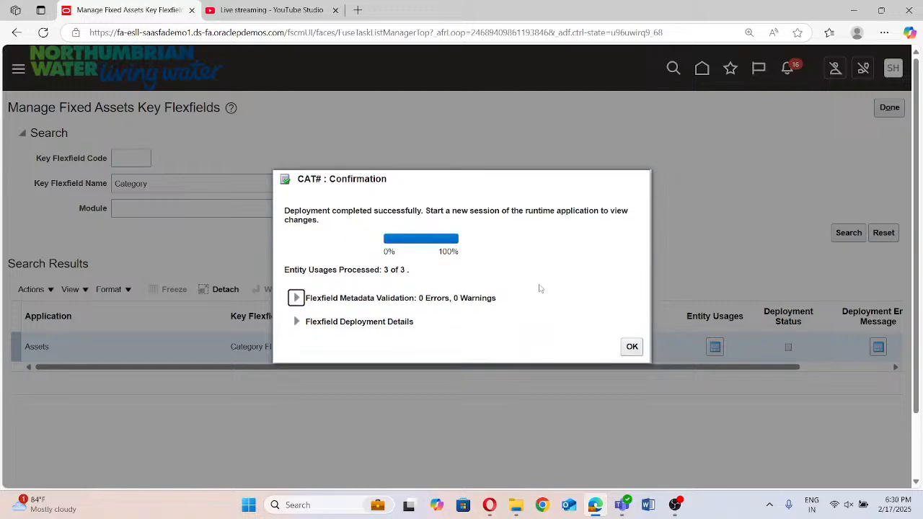
{"action": "left_click", "coordinate": [632, 347]}
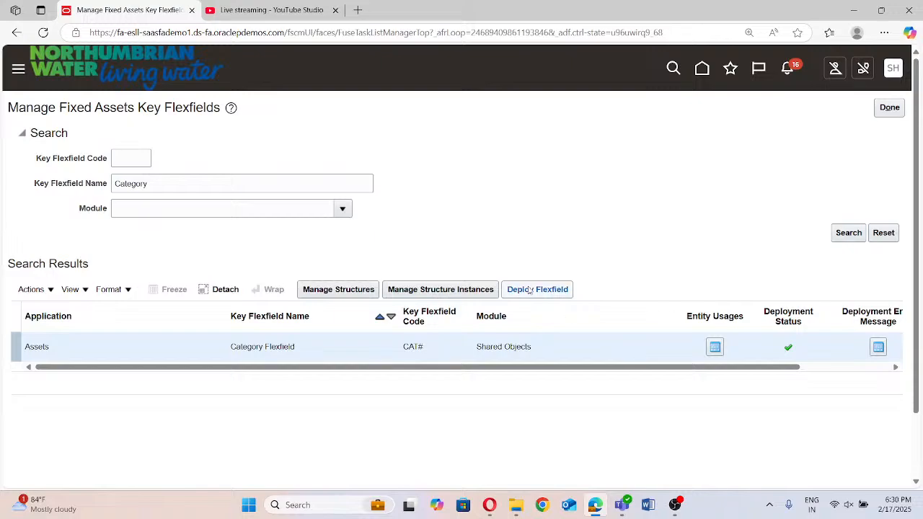
Search the key flexfields for "Location", and return to the implementation project's task list
{"action": "double_click", "coordinate": [148, 183]}
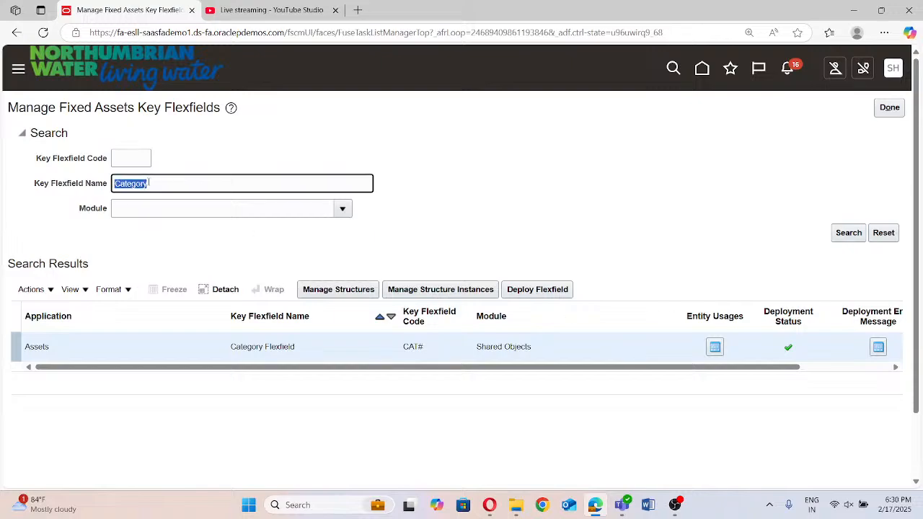
{"action": "type", "text": "Location"}
{"action": "left_click", "coordinate": [848, 233]}
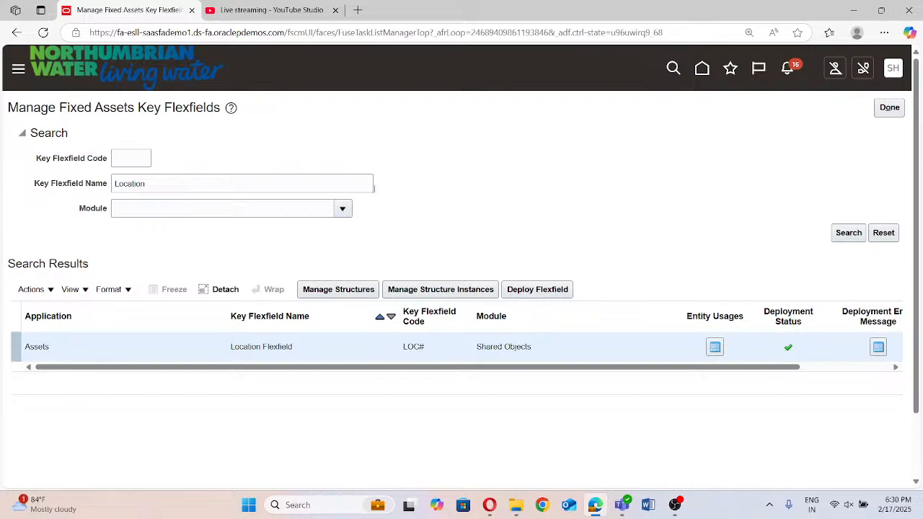
{"action": "left_click", "coordinate": [856, 229]}
{"action": "left_click", "coordinate": [892, 108]}
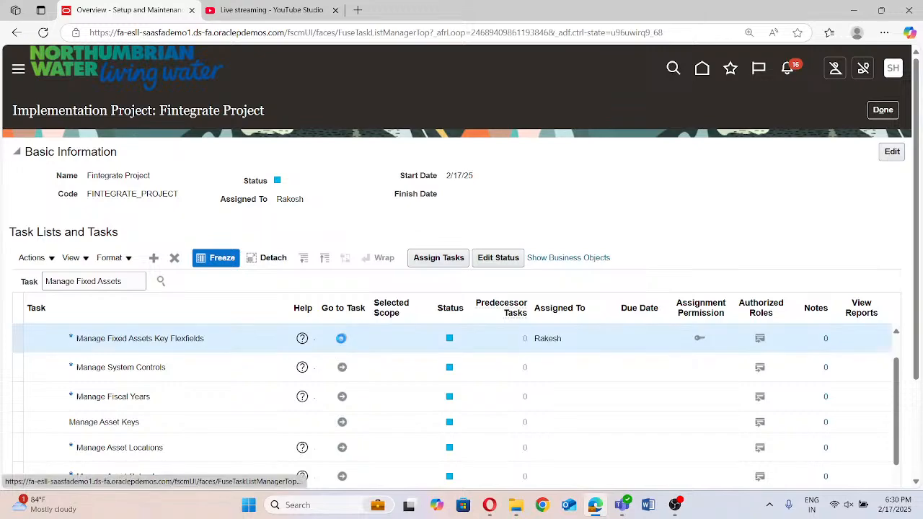
Open the Manage Fixed Assets Key Flexfields task and search for the key flexfield name "Location"
{"action": "left_click", "coordinate": [341, 338]}
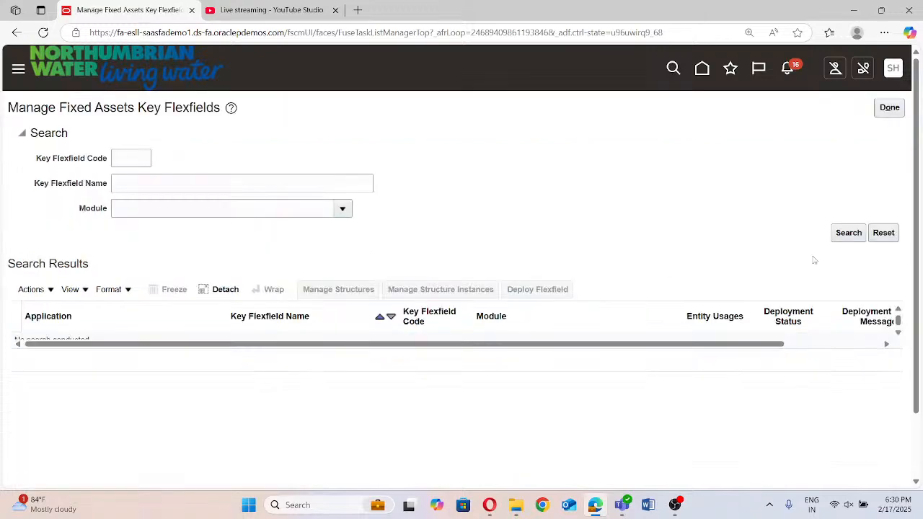
{"action": "left_click", "coordinate": [850, 231]}
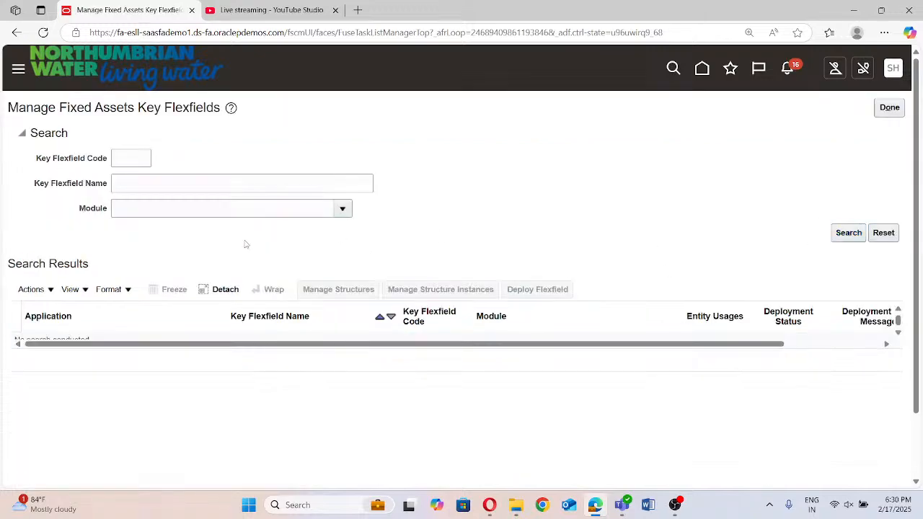
{"action": "left_click", "coordinate": [156, 186]}
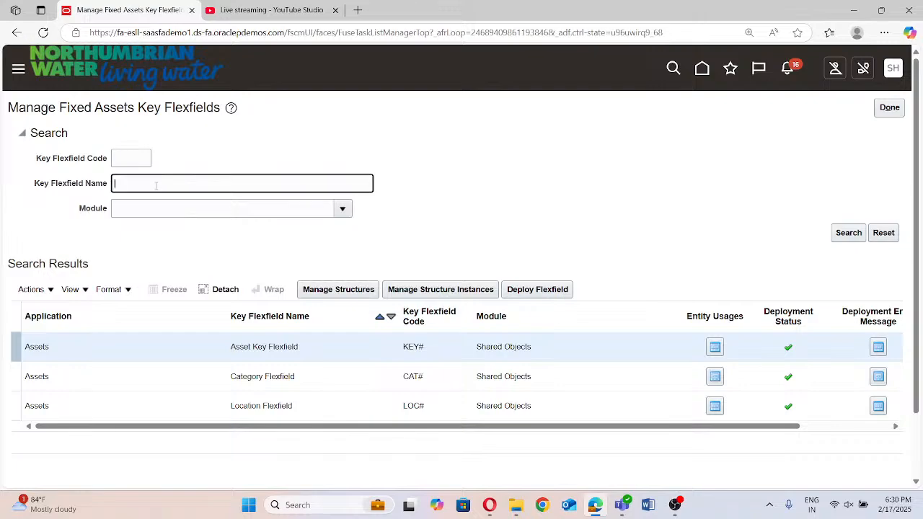
{"action": "type", "text": "Location"}
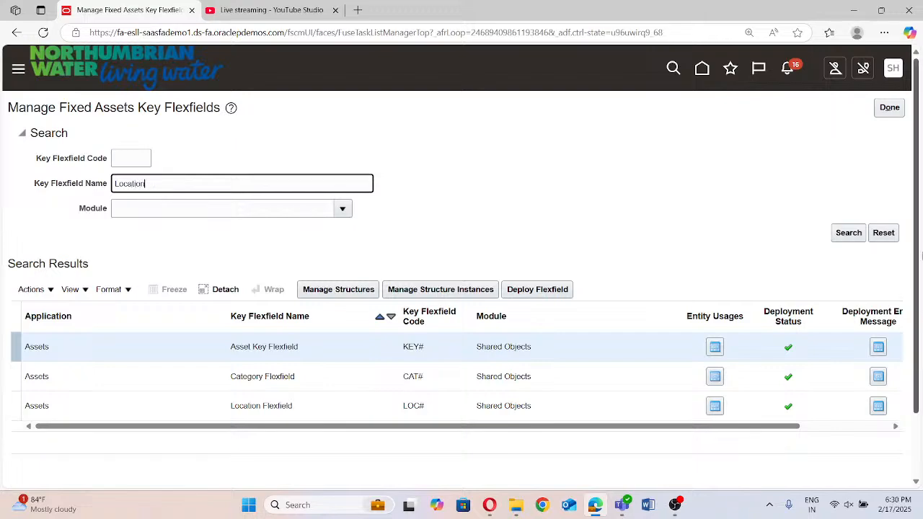
{"action": "left_click", "coordinate": [849, 232]}
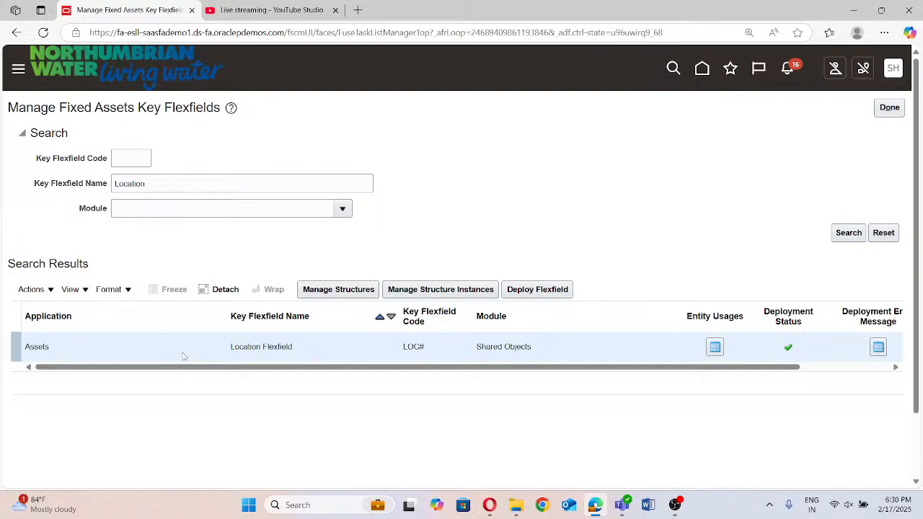
List the structures of the Location Flexfield, disable the Asset Location Flexfield structure, and save and close it
{"action": "left_click", "coordinate": [350, 291]}
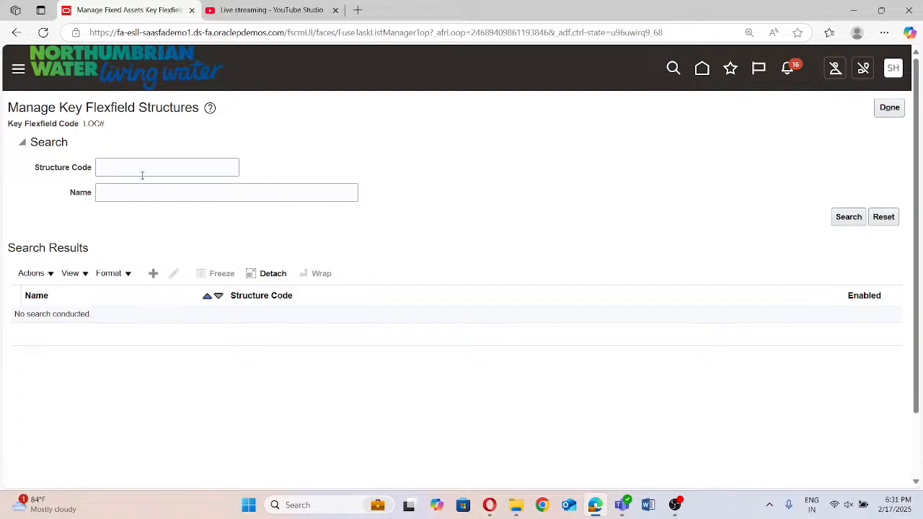
{"action": "left_click", "coordinate": [851, 217]}
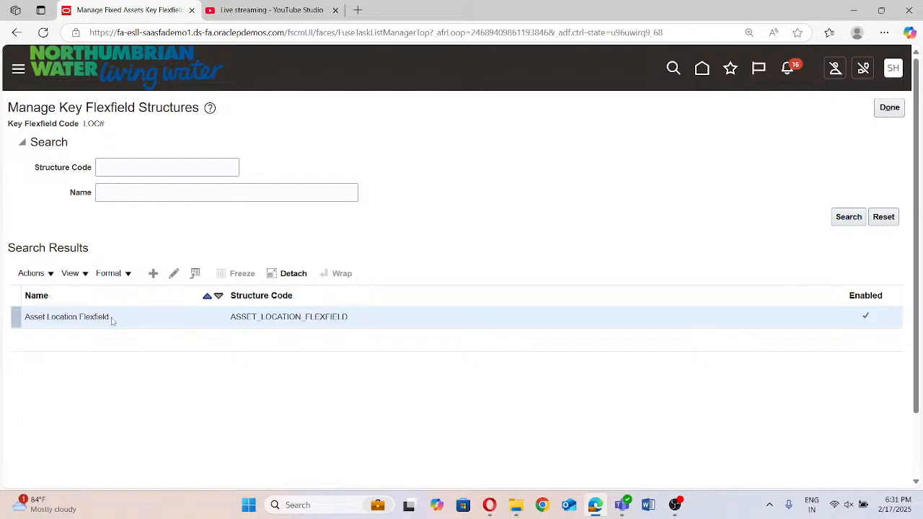
{"action": "left_click", "coordinate": [176, 275]}
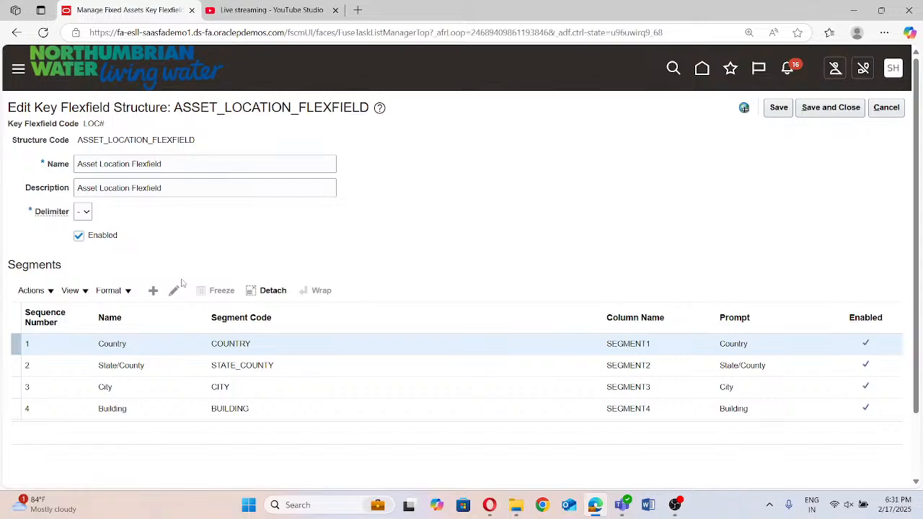
{"action": "left_click", "coordinate": [78, 236]}
{"action": "left_click", "coordinate": [824, 108]}
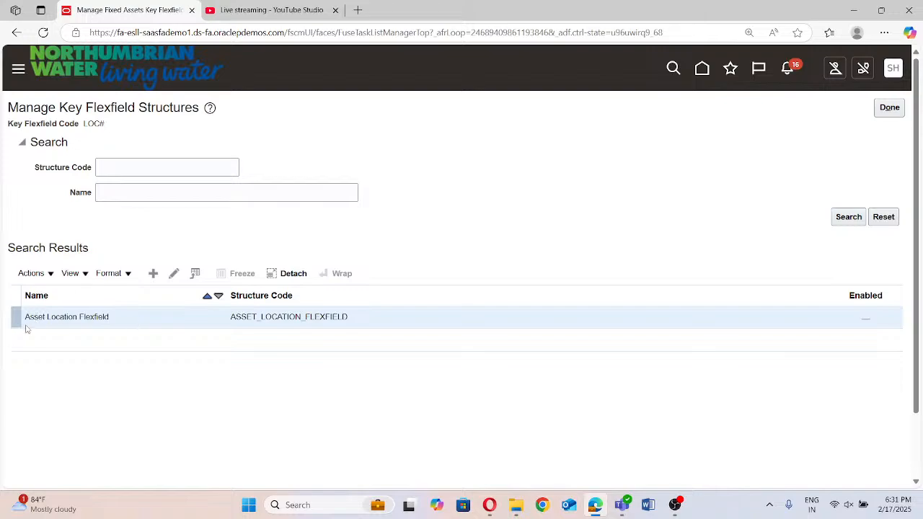
Create a new structure for the Location Flexfield with the structure code Fintegrate Asset Location FleF
{"action": "left_click", "coordinate": [154, 274]}
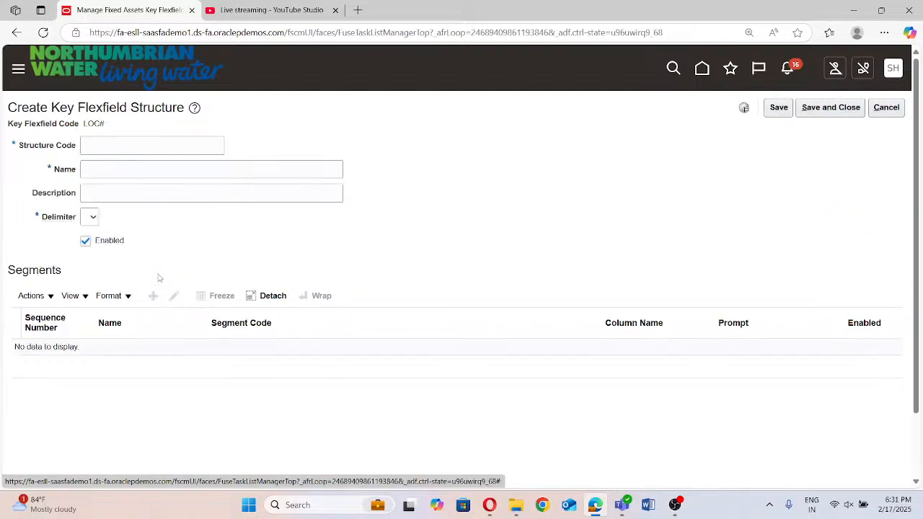
{"action": "left_click", "coordinate": [110, 147]}
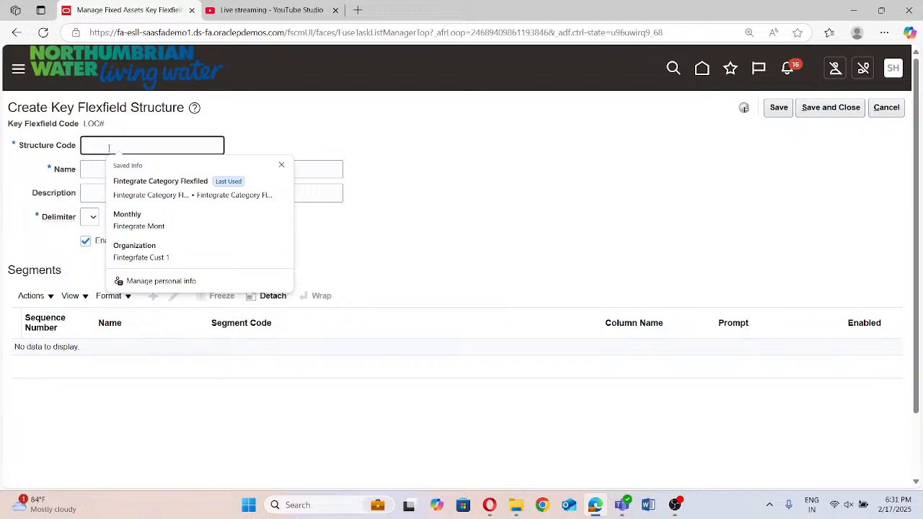
{"action": "type", "text": "Fin"}
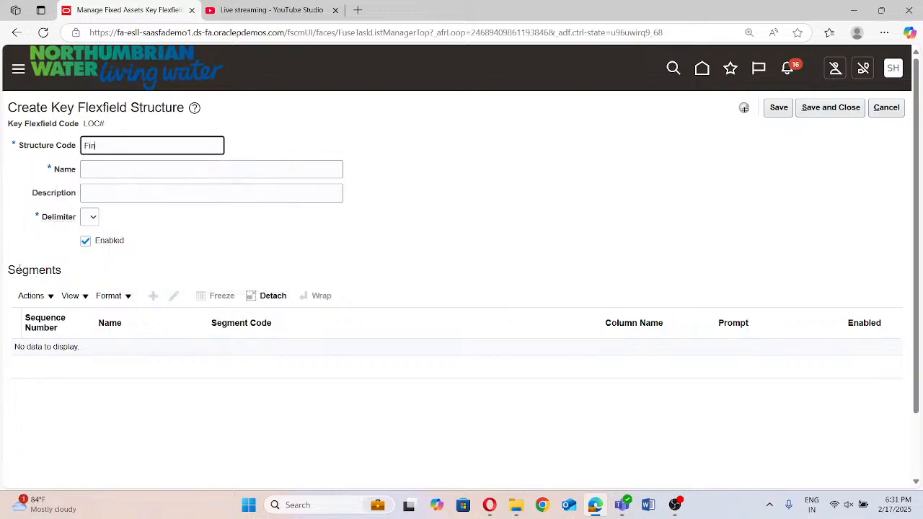
{"action": "type", "text": "tegrate Asset Location Flex"}
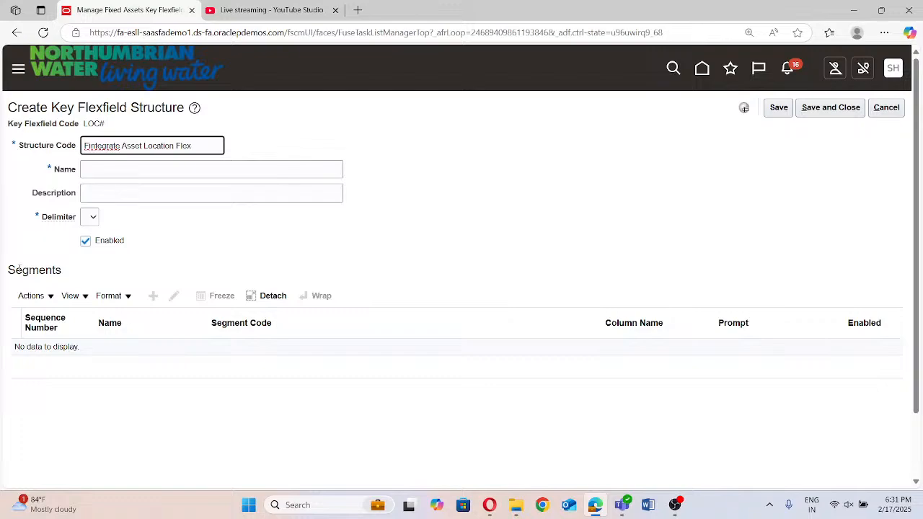
{"action": "key", "text": "BackSpace"}
{"action": "type", "text": "f"}
Reuse the structure code Fintegrate Asset Location FleF as the new structure's name and description
{"action": "left_click", "coordinate": [179, 167]}
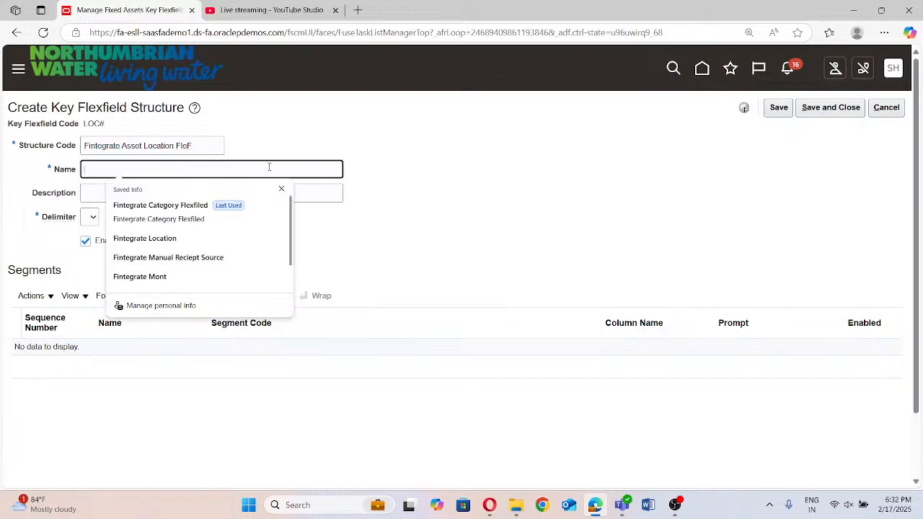
{"action": "left_click", "coordinate": [447, 225]}
{"action": "triple_click", "coordinate": [199, 144]}
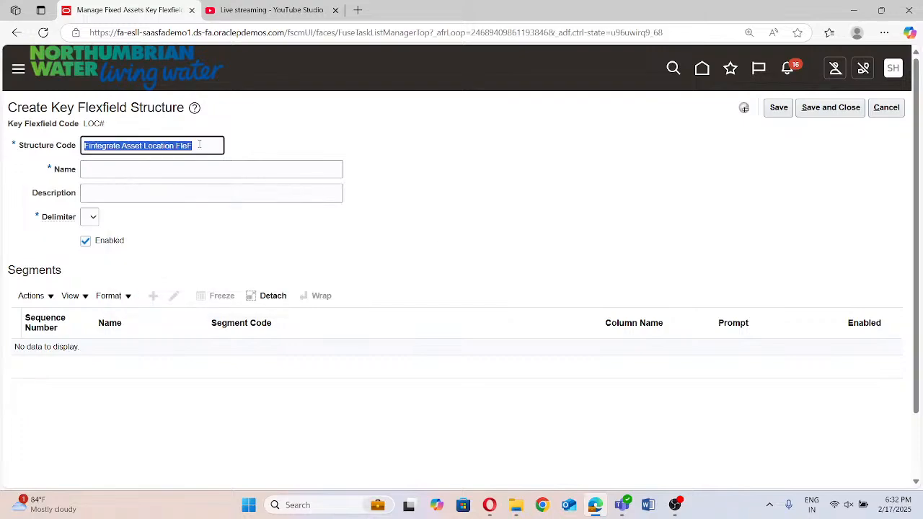
{"action": "key", "text": "ctrl+c"}
{"action": "left_click", "coordinate": [134, 158]}
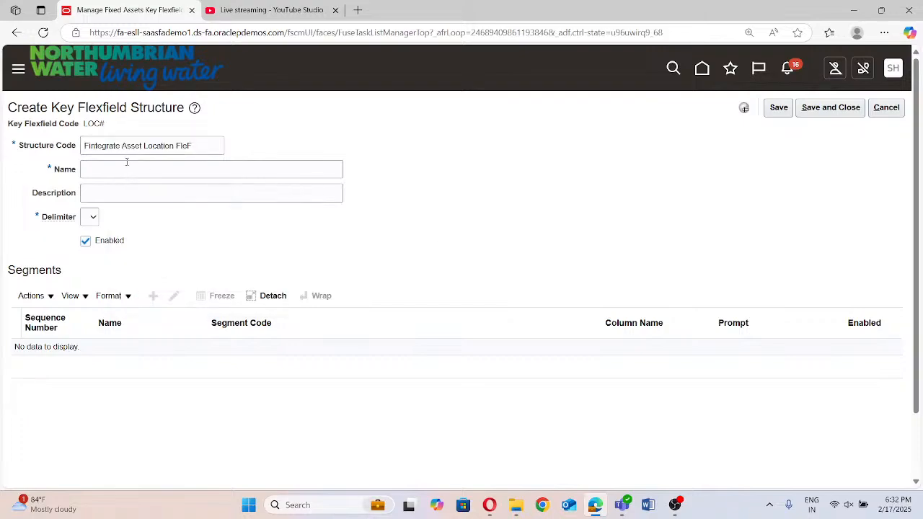
{"action": "left_click", "coordinate": [125, 167]}
{"action": "key", "text": "ctrl+v"}
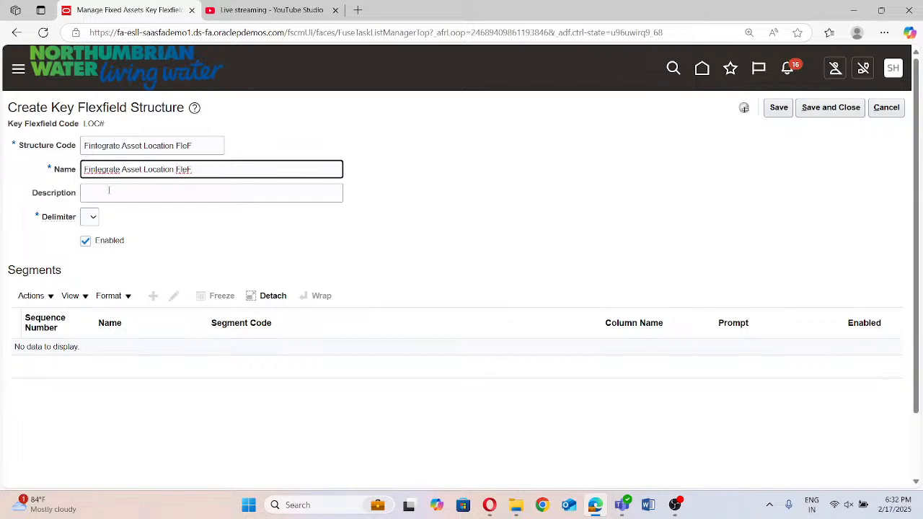
{"action": "left_click", "coordinate": [109, 190]}
{"action": "key", "text": "ctrl+v"}
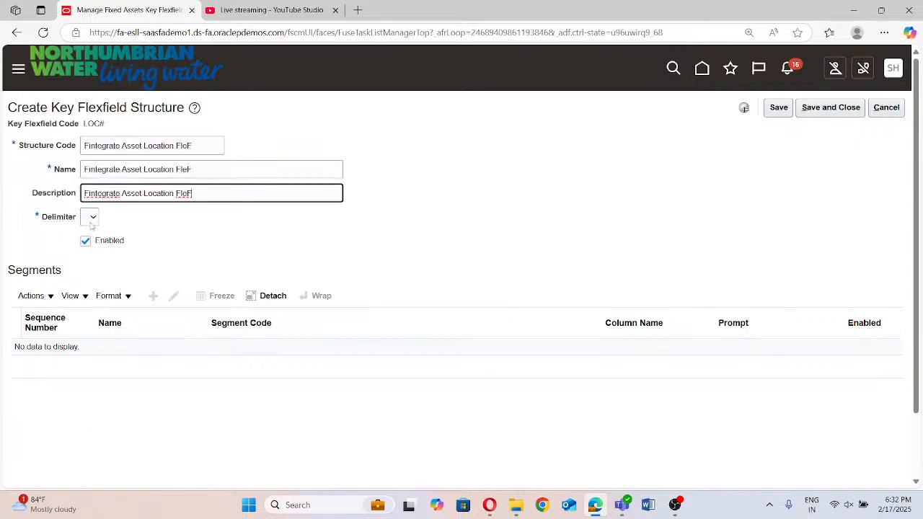
Set the structure's delimiter to a period, and save and close the structure
{"action": "left_click", "coordinate": [91, 222]}
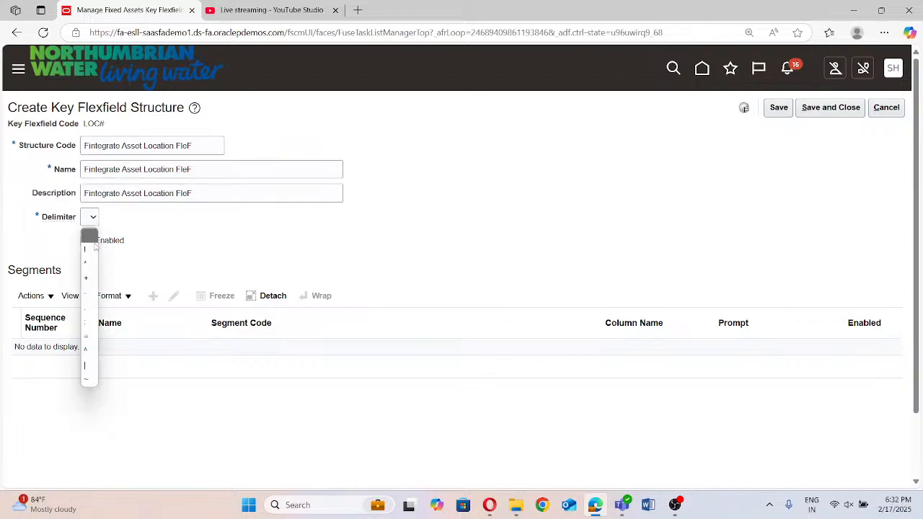
{"action": "left_click", "coordinate": [88, 310]}
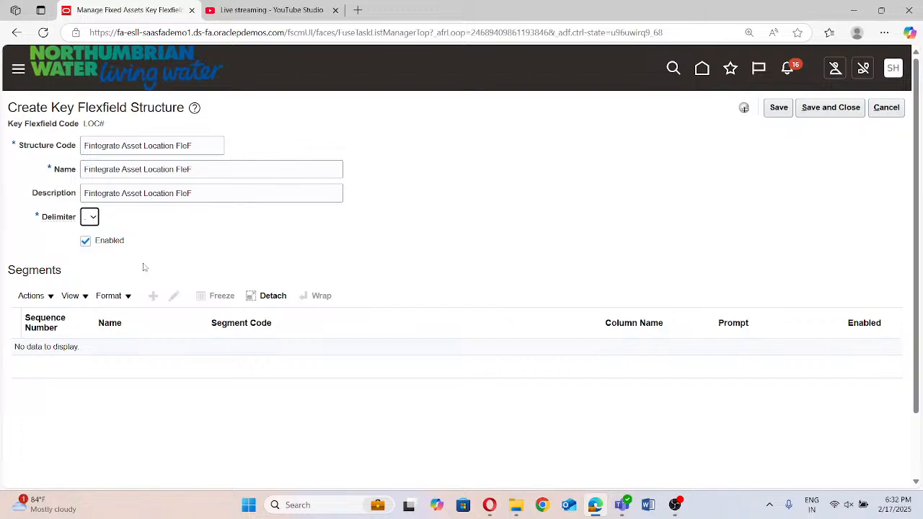
{"action": "left_click", "coordinate": [813, 107]}
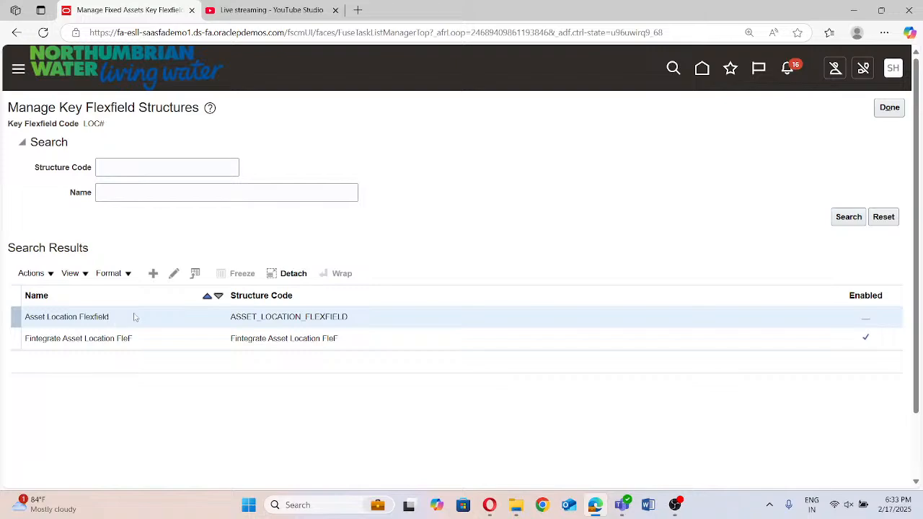
Examine the segments of the Asset Location Flexfield structure and leave it without changes
{"action": "left_click", "coordinate": [173, 274]}
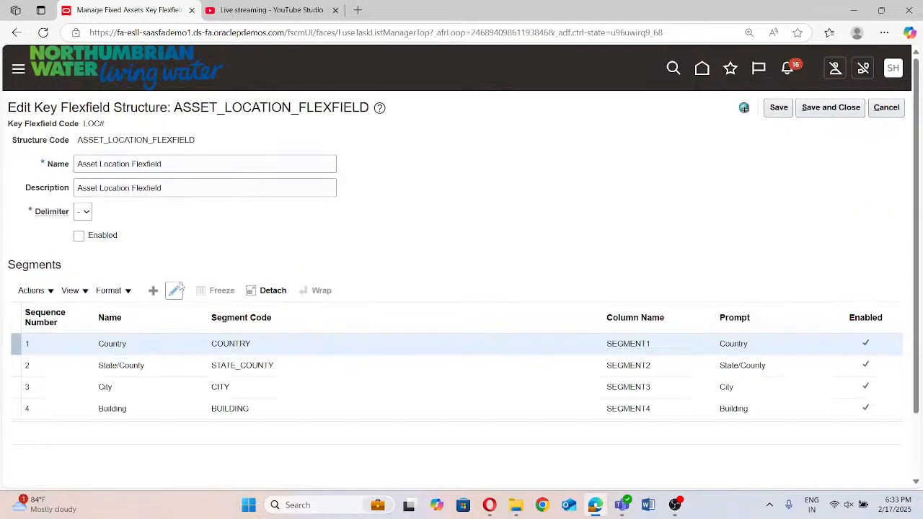
{"action": "left_click", "coordinate": [886, 107]}
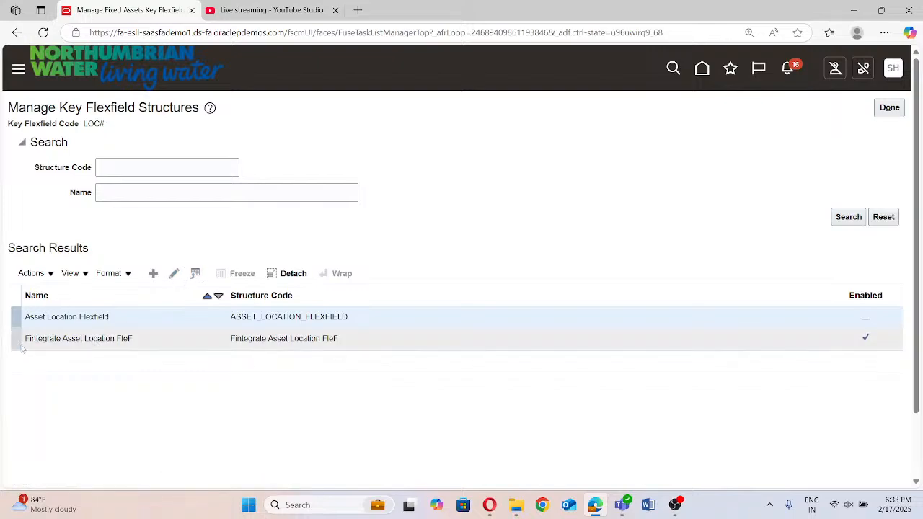
Edit the Fintegrate Asset Location FleF structure and start a new segment with the segment code Fintegrate Country
{"action": "left_click", "coordinate": [29, 340]}
{"action": "left_click", "coordinate": [174, 273]}
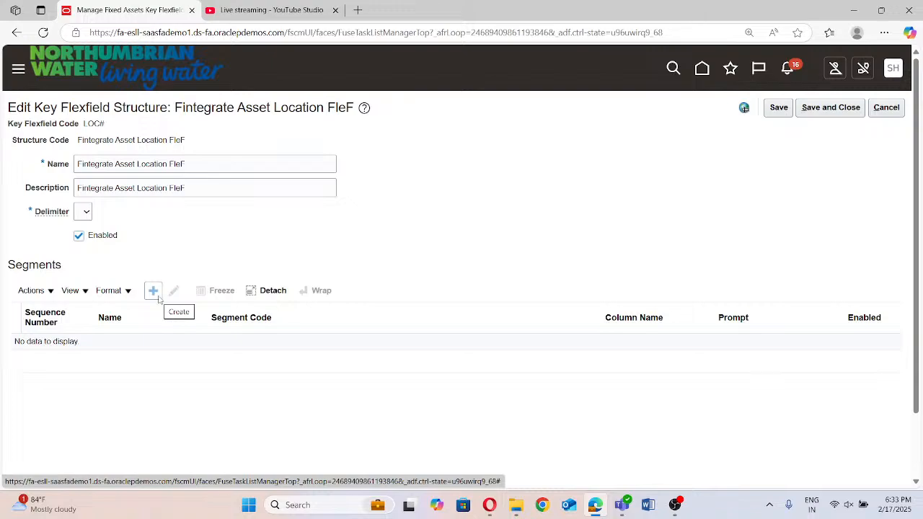
{"action": "left_click", "coordinate": [156, 293]}
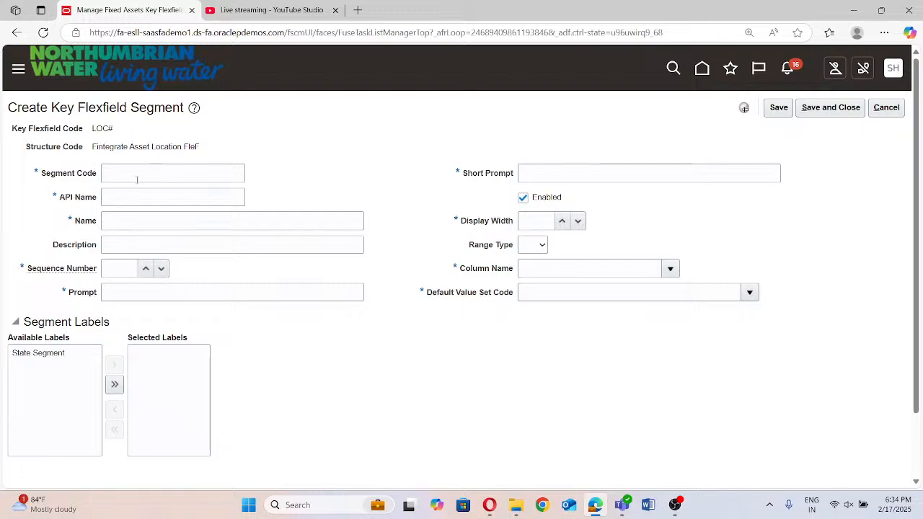
{"action": "left_click", "coordinate": [138, 179]}
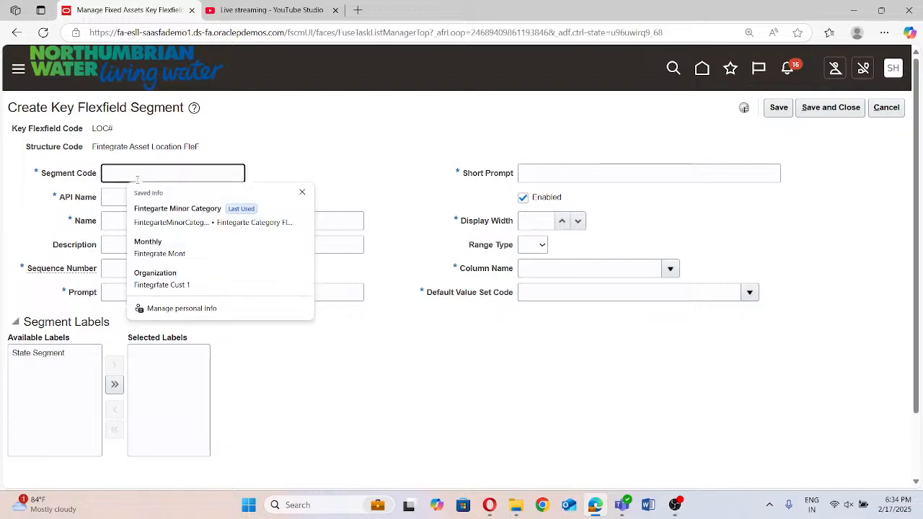
{"action": "type", "text": "H"}
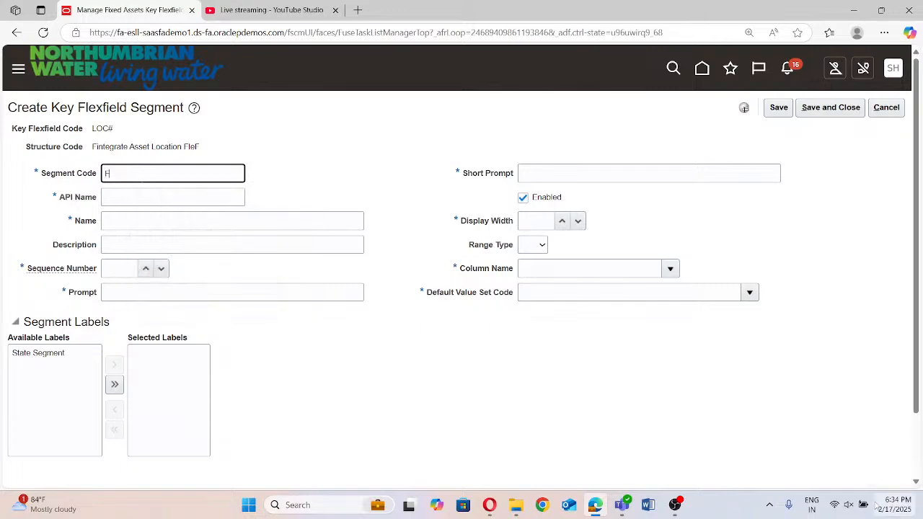
{"action": "type", "text": "integrate C"}
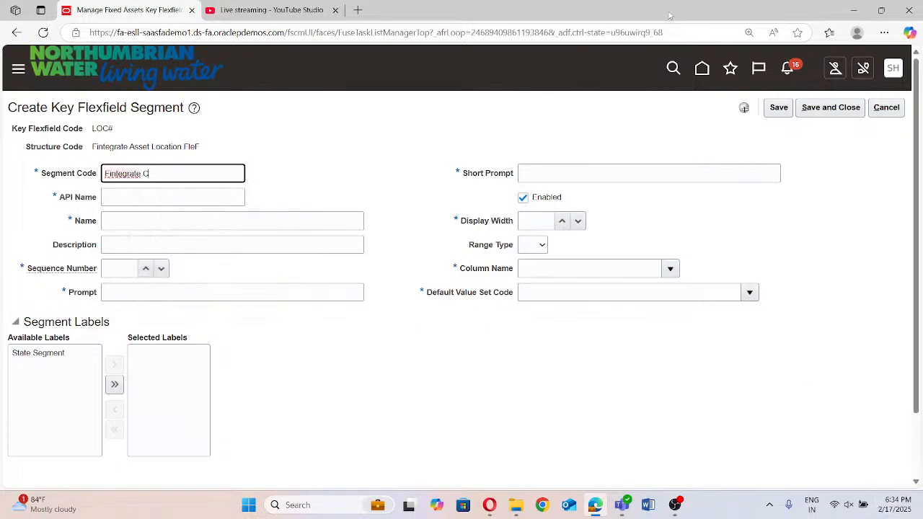
{"action": "type", "text": "ountry"}
{"action": "key", "text": "Tab"}
Fill in the segment's name and description with Fintegrate Country, copied from its segment code
{"action": "left_click", "coordinate": [165, 220]}
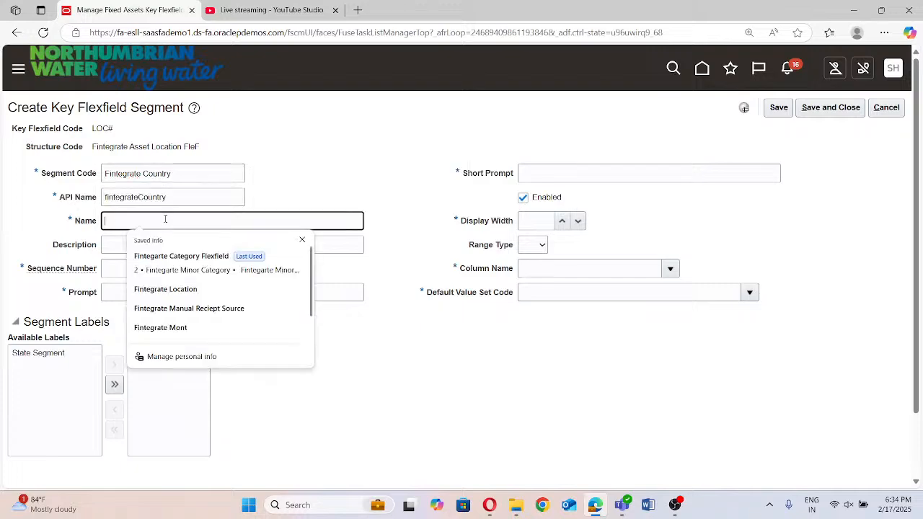
{"action": "triple_click", "coordinate": [183, 174]}
{"action": "key", "text": "ctrl+c"}
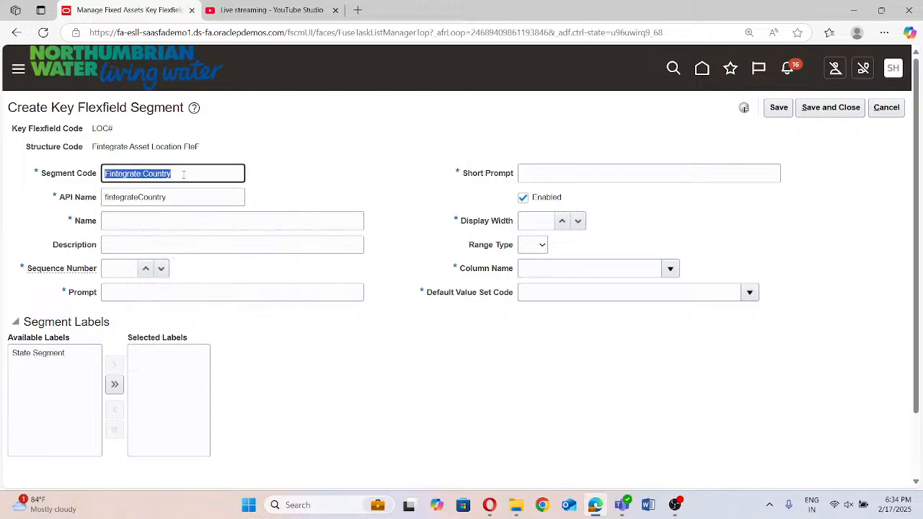
{"action": "left_click", "coordinate": [180, 216]}
{"action": "key", "text": "ctrl+v"}
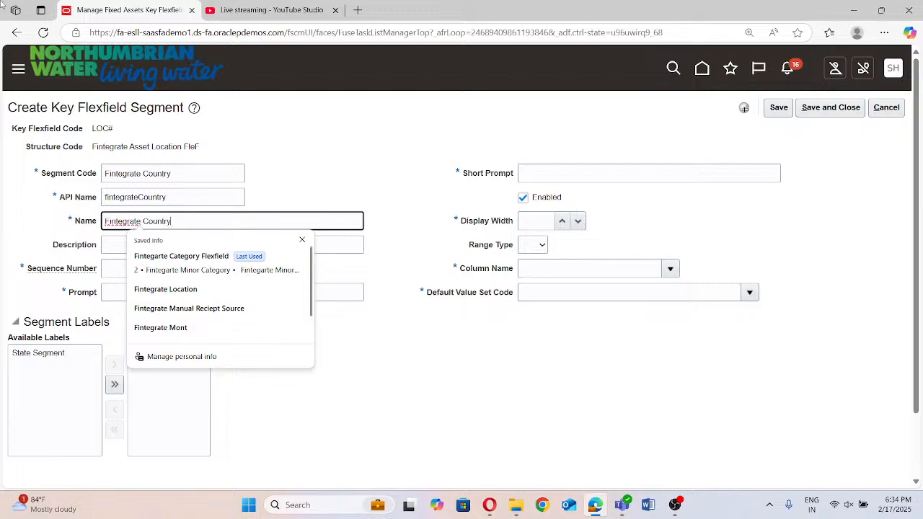
{"action": "left_click", "coordinate": [189, 244]}
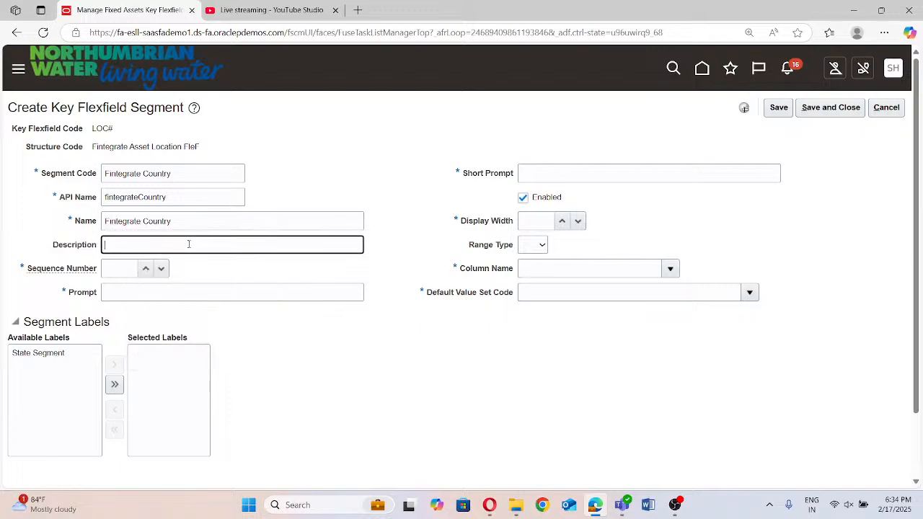
{"action": "key", "text": "ctrl+v"}
Set the segment's sequence number to 1, and its prompt and short prompt to Fintegrate Country
{"action": "left_click", "coordinate": [132, 278]}
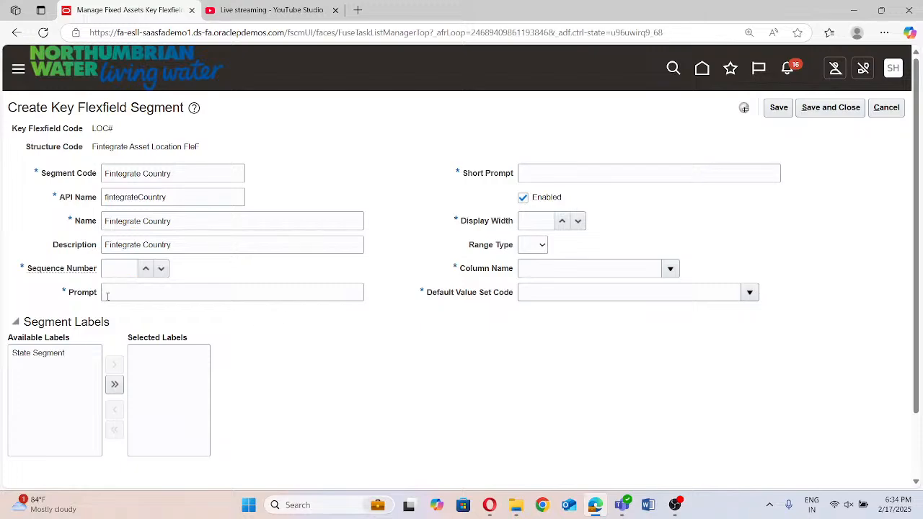
{"action": "left_click", "coordinate": [117, 272]}
{"action": "left_click", "coordinate": [217, 286]}
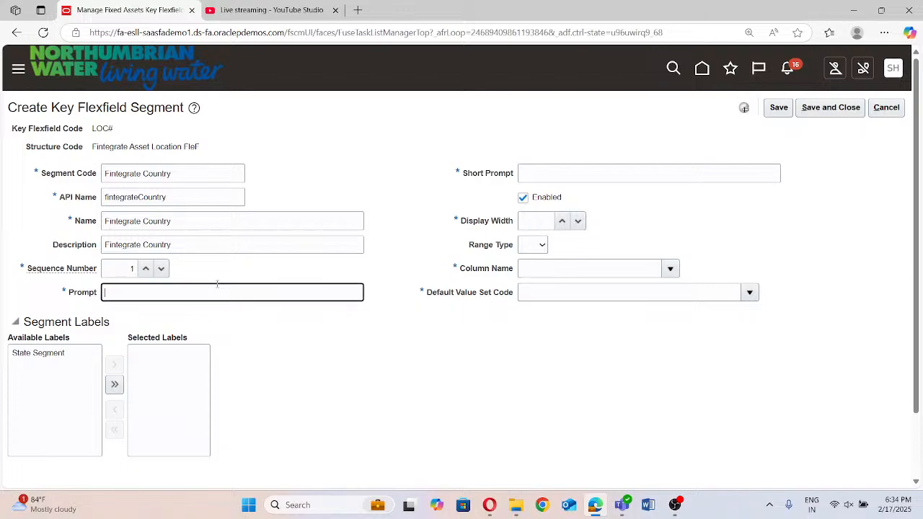
{"action": "key", "text": "ctrl+v"}
{"action": "left_click", "coordinate": [559, 172]}
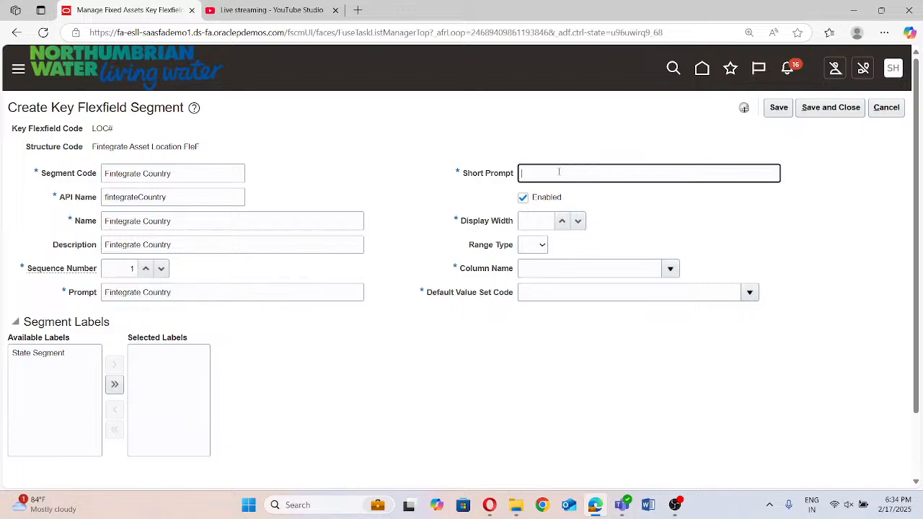
{"action": "key", "text": "ctrl+v"}
Set the segment's display width to 30 and its column name to SEGMENT1
{"action": "key", "text": "Tab"}
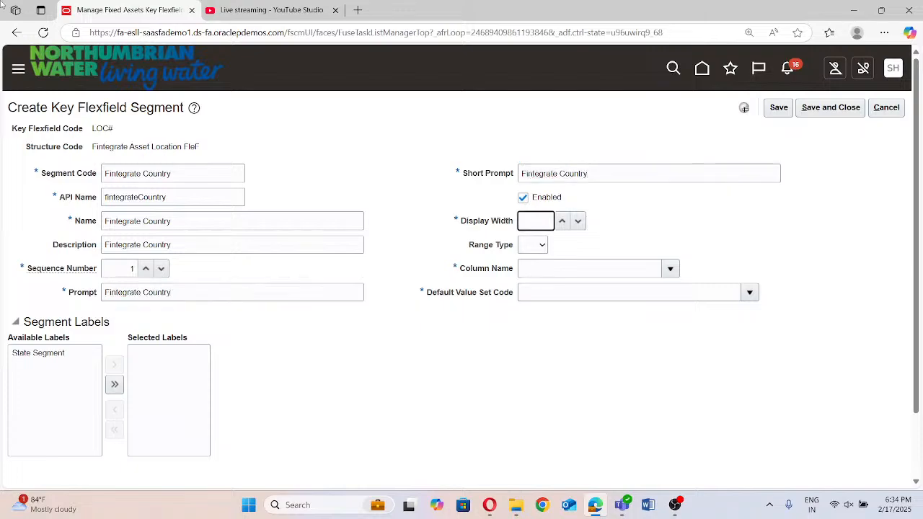
{"action": "type", "text": "30"}
{"action": "left_click", "coordinate": [670, 268]}
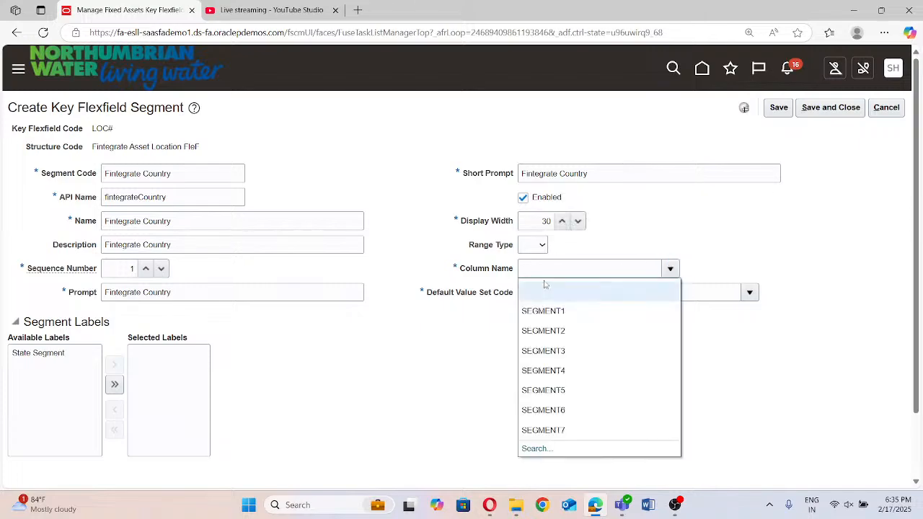
{"action": "left_click", "coordinate": [543, 311]}
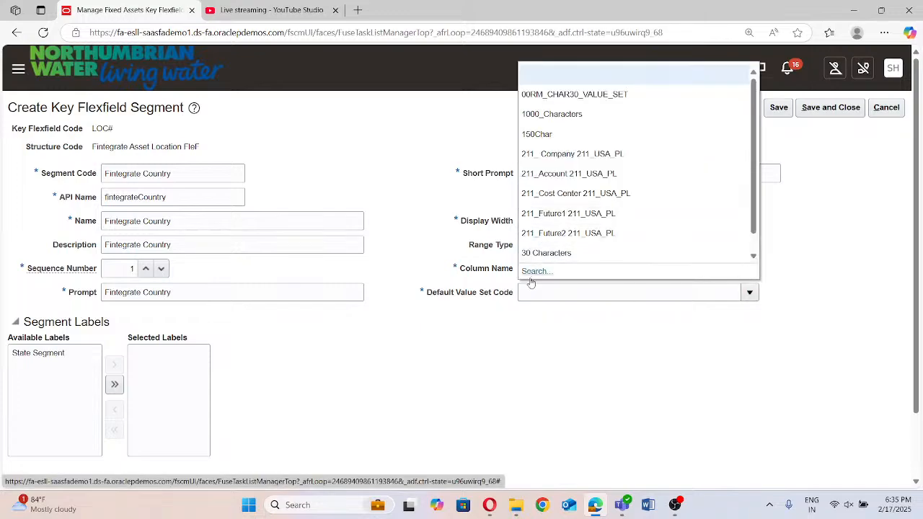
Search the value sets for "Fintegrate" and assign Fintegrate Country as the segment's default value set code
{"action": "left_click", "coordinate": [534, 271]}
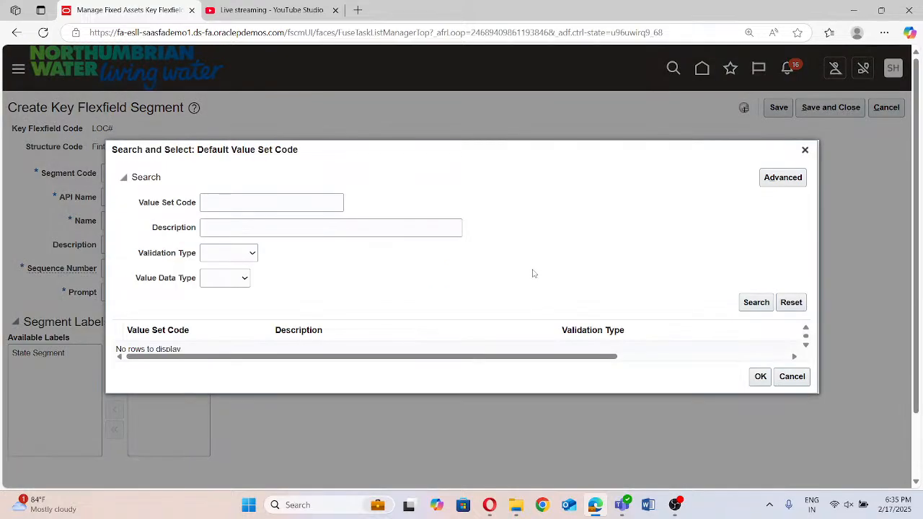
{"action": "left_click", "coordinate": [243, 204]}
{"action": "type", "text": "Fintegratde"}
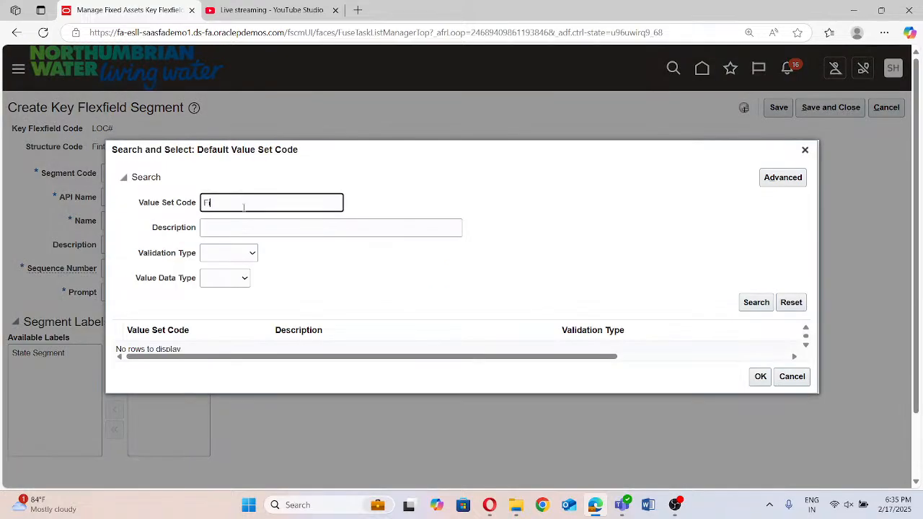
{"action": "key", "text": "BackSpace"}
{"action": "key", "text": "BackSpace"}
{"action": "type", "text": "e"}
{"action": "left_click", "coordinate": [767, 301]}
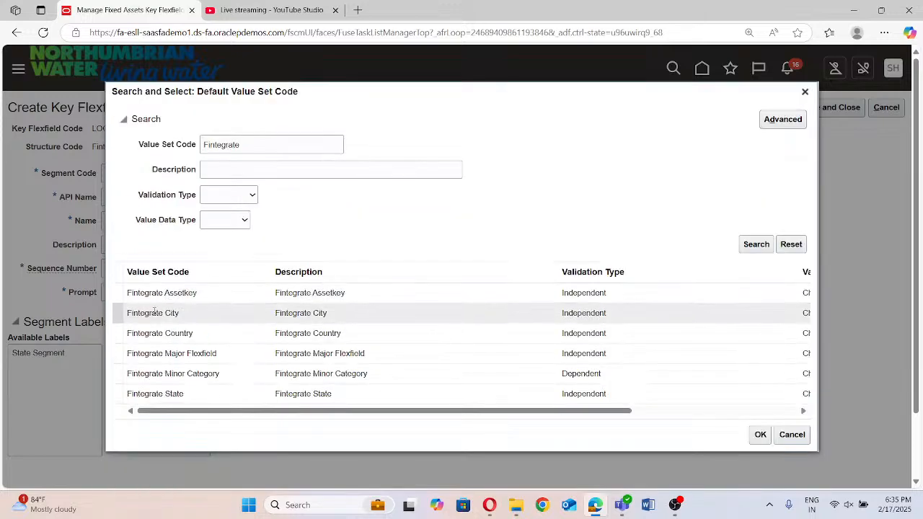
{"action": "left_click", "coordinate": [608, 333]}
{"action": "left_click", "coordinate": [757, 434]}
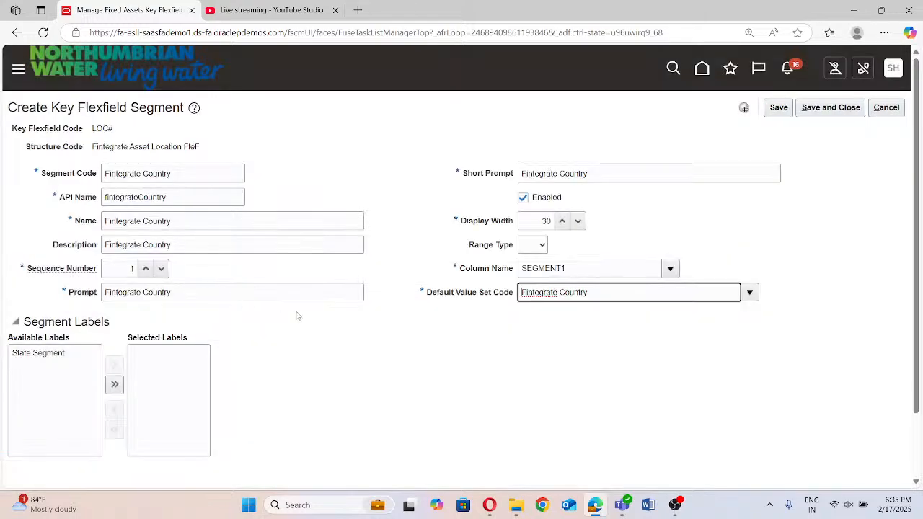
{"action": "scroll", "coordinate": [297, 315], "scroll_direction": "down", "scroll_amount": 2}
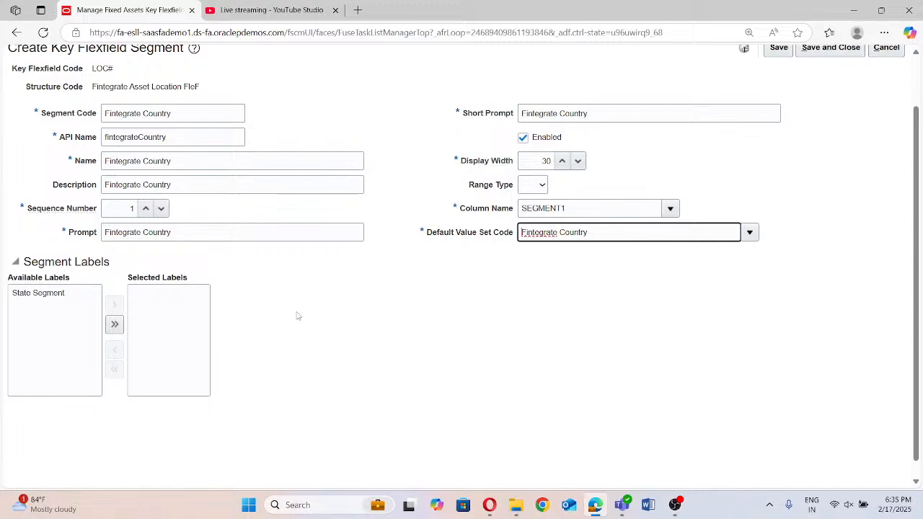
{"action": "scroll", "coordinate": [257, 340], "scroll_direction": "up", "scroll_amount": 2}
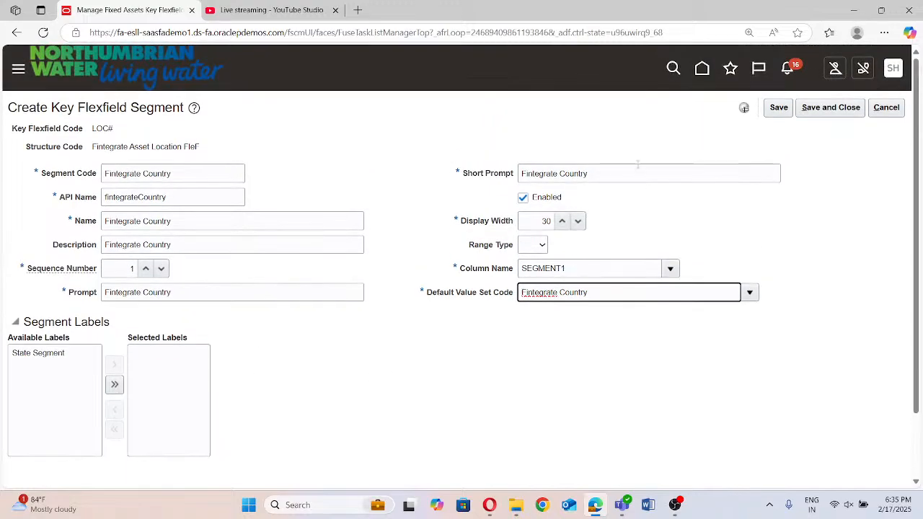
Save the Fintegrate Country segment and add another segment to the location structure with the segment code Fintegrate State
{"action": "left_click", "coordinate": [837, 111]}
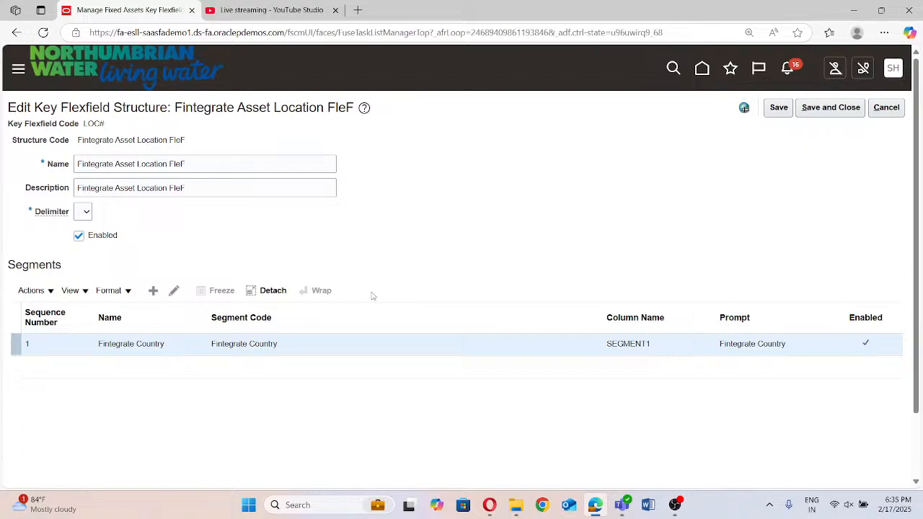
{"action": "left_click", "coordinate": [153, 292]}
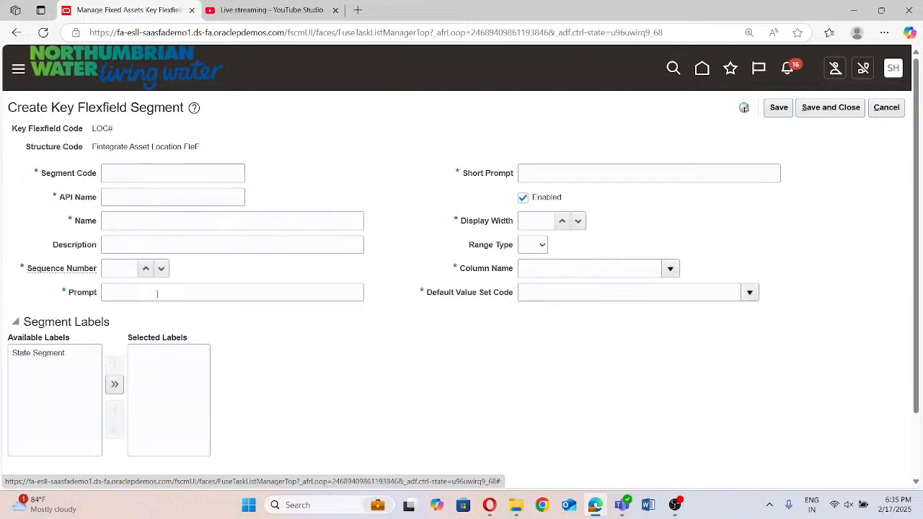
{"action": "left_click", "coordinate": [128, 176]}
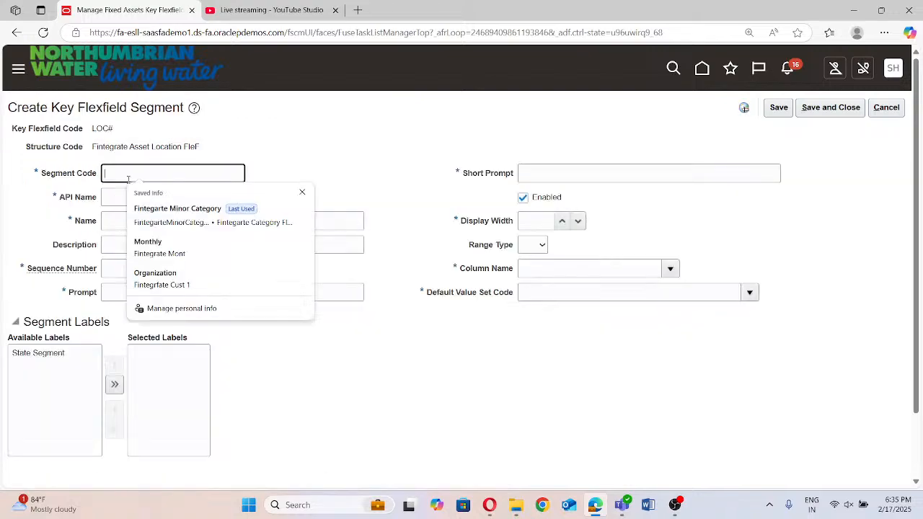
{"action": "type", "text": "Fintegrate"}
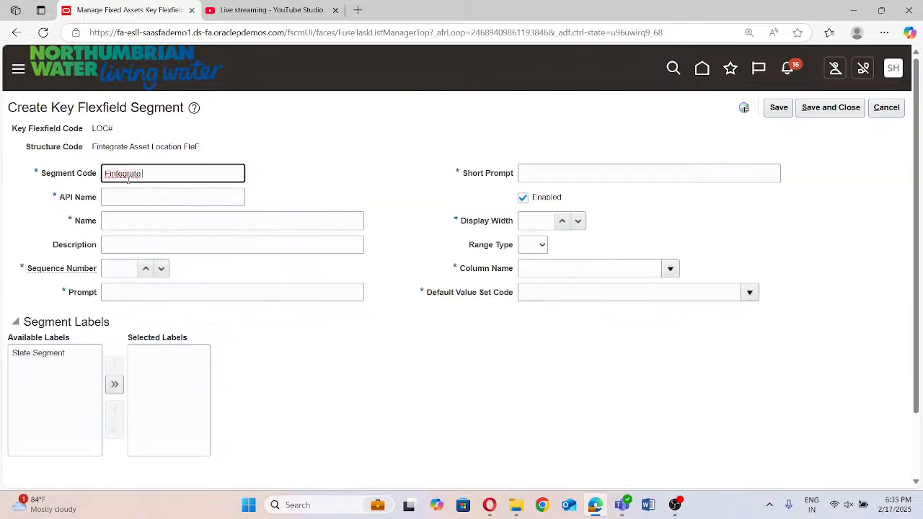
{"action": "type", "text": " State"}
{"action": "key", "text": "Tab"}
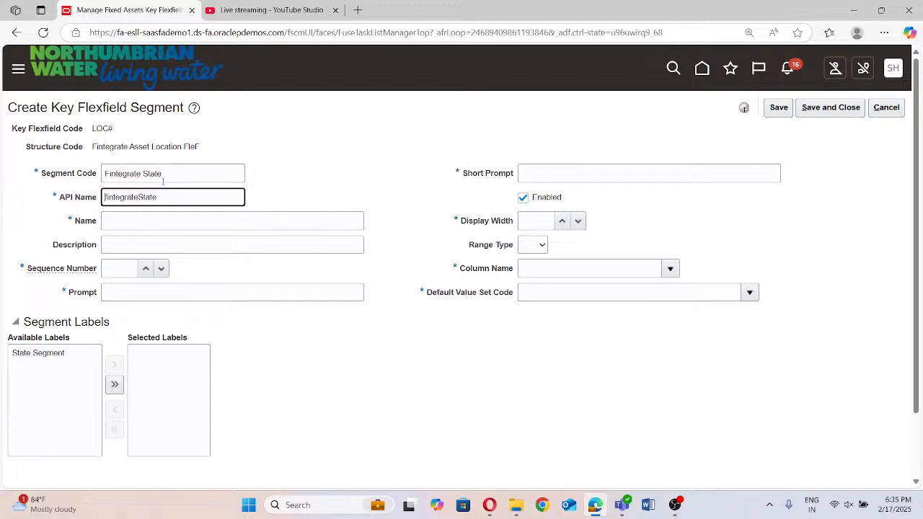
Fill in the new segment's name and description with Fintegrate State, copied from its segment code
{"action": "left_click", "coordinate": [140, 219]}
{"action": "double_click", "coordinate": [166, 175]}
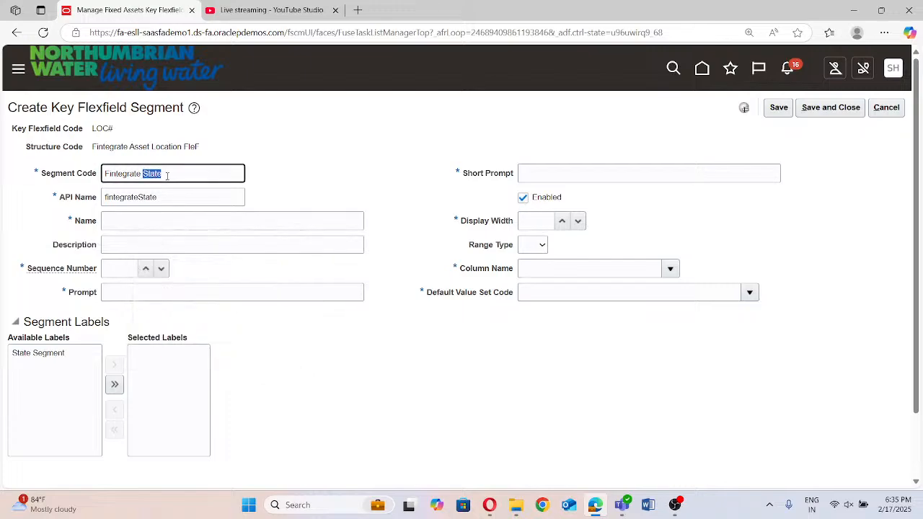
{"action": "triple_click", "coordinate": [167, 176]}
{"action": "key", "text": "ctrl+c"}
{"action": "left_click", "coordinate": [146, 219]}
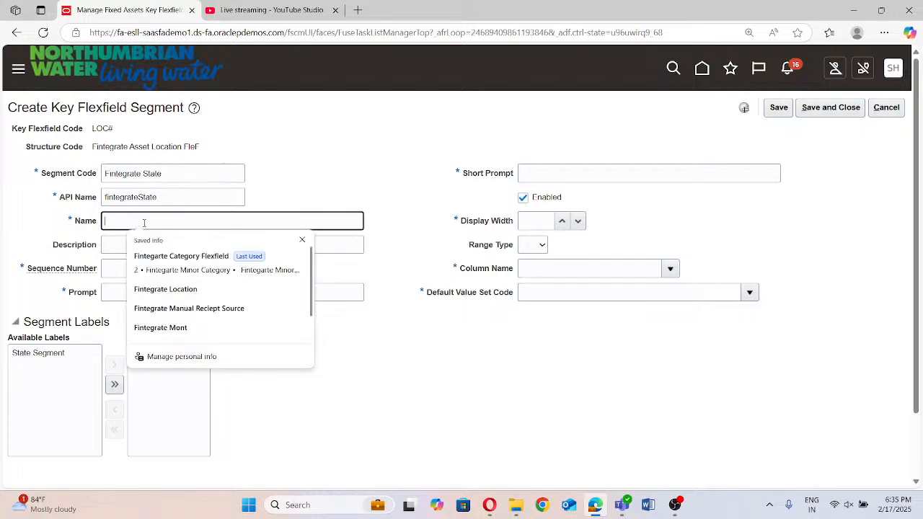
{"action": "key", "text": "ctrl+v"}
{"action": "left_click", "coordinate": [142, 243]}
{"action": "key", "text": "ctrl+v"}
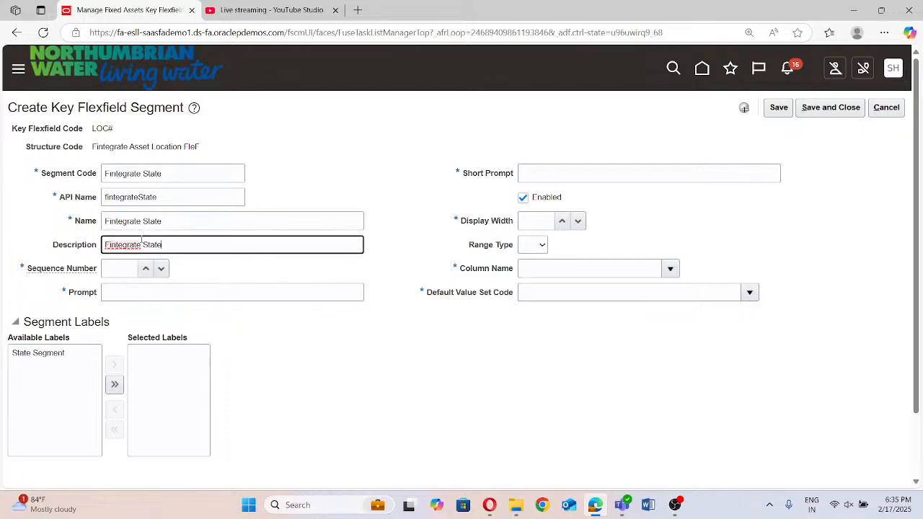
Set the state segment's prompt to Fintegrate State and its sequence number to 2
{"action": "left_click", "coordinate": [145, 290]}
{"action": "key", "text": "ctrl+v"}
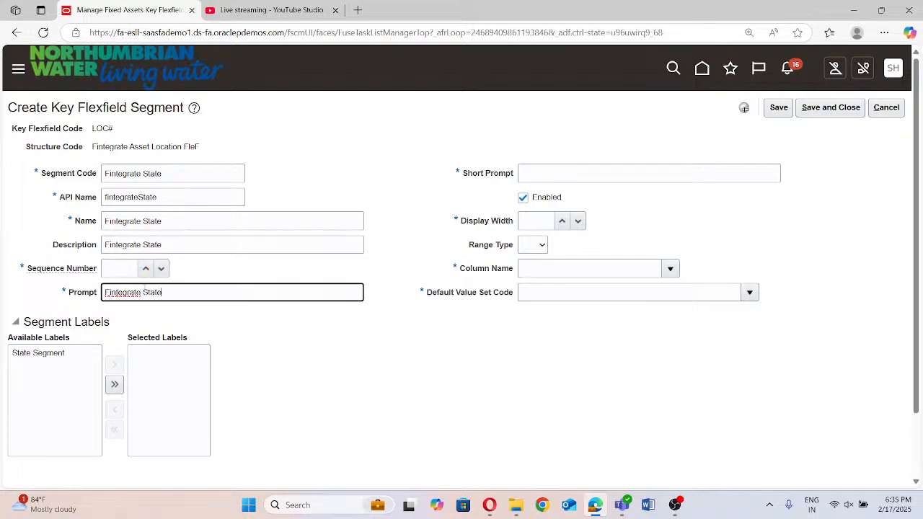
{"action": "left_click", "coordinate": [132, 268]}
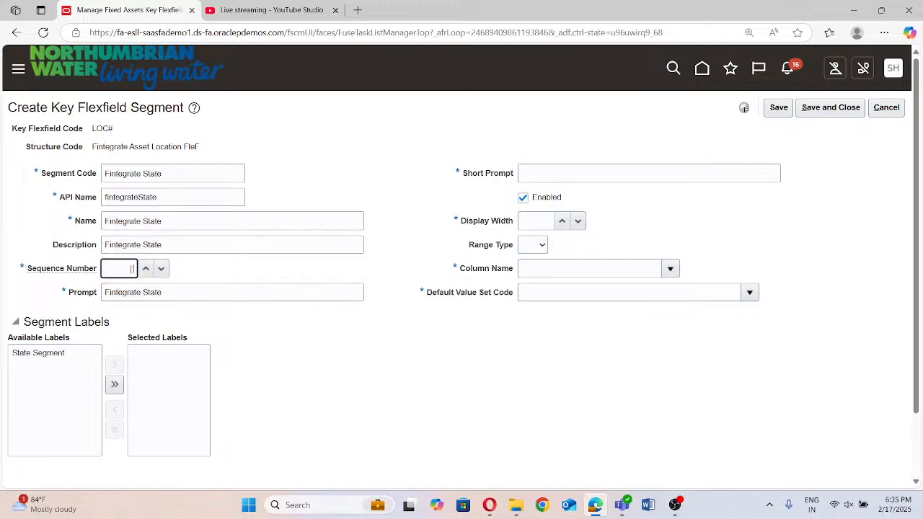
{"action": "type", "text": "2"}
Assign the State Segment label to the segment and set its short prompt to Fintegrate State
{"action": "left_click", "coordinate": [36, 355]}
{"action": "left_click", "coordinate": [112, 365]}
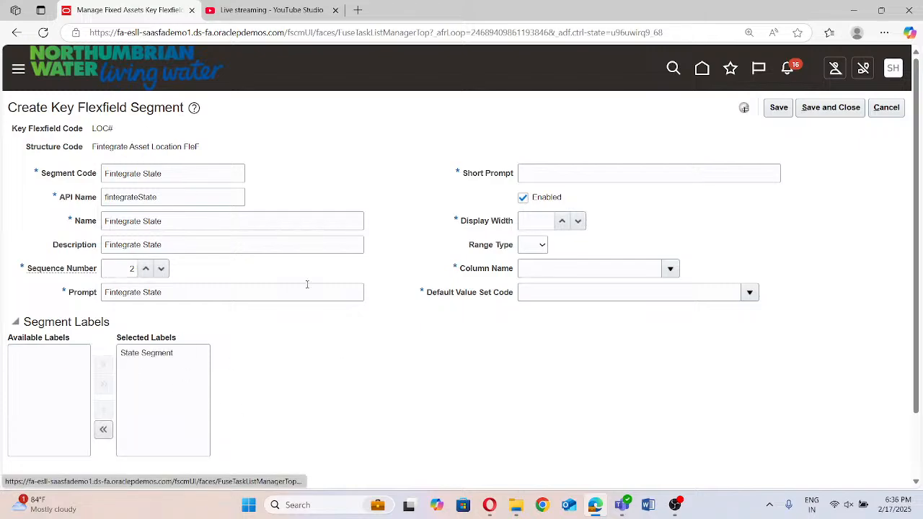
{"action": "left_click", "coordinate": [584, 174]}
{"action": "key", "text": "ctrl+v"}
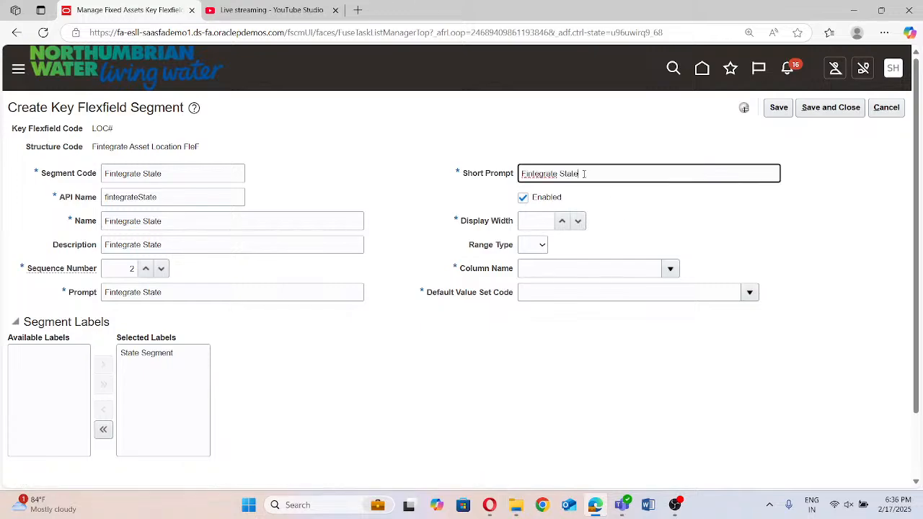
Set the state segment's display width to 30 and its column name to SEGMENT2
{"action": "left_click", "coordinate": [535, 222]}
{"action": "type", "text": "30"}
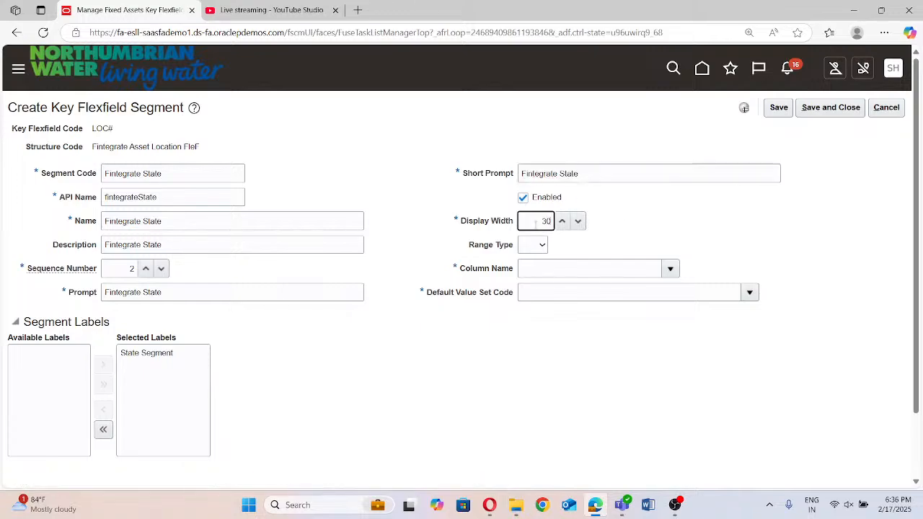
{"action": "left_click", "coordinate": [534, 245]}
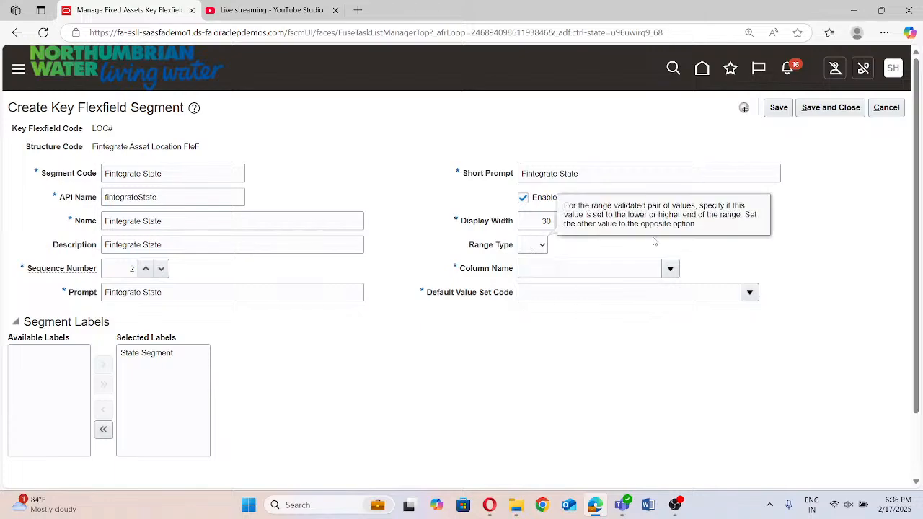
{"action": "left_click", "coordinate": [670, 268]}
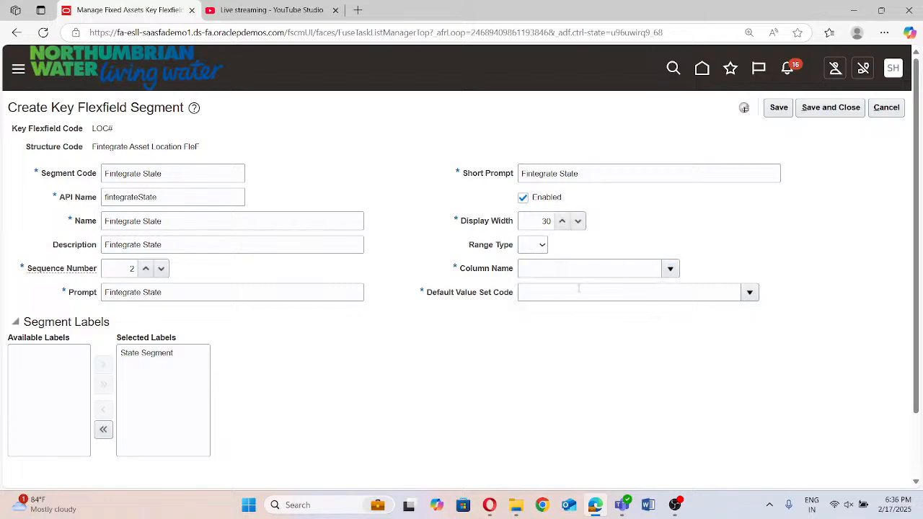
{"action": "left_click", "coordinate": [544, 330]}
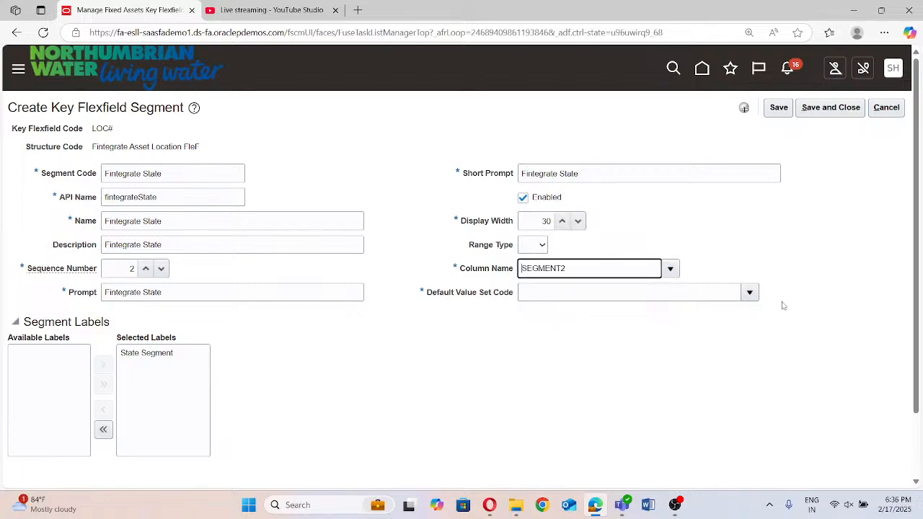
Search the value sets for "Fintegrate", assign Fintegrate State as the default value set code, and save the segment
{"action": "left_click", "coordinate": [750, 293]}
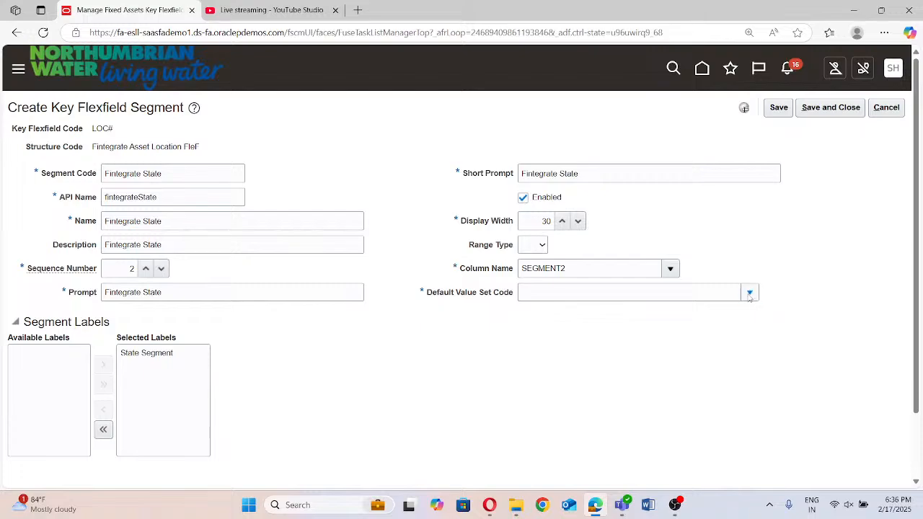
{"action": "left_click", "coordinate": [536, 271]}
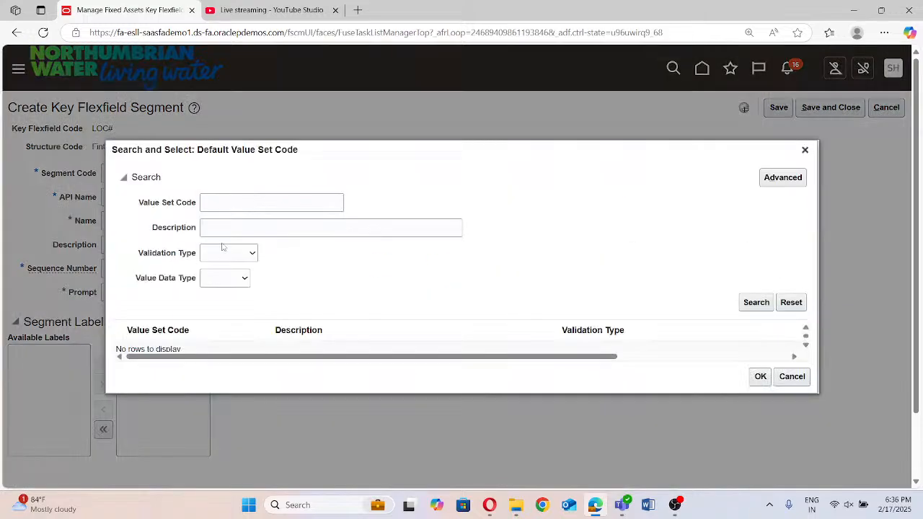
{"action": "left_click", "coordinate": [244, 202]}
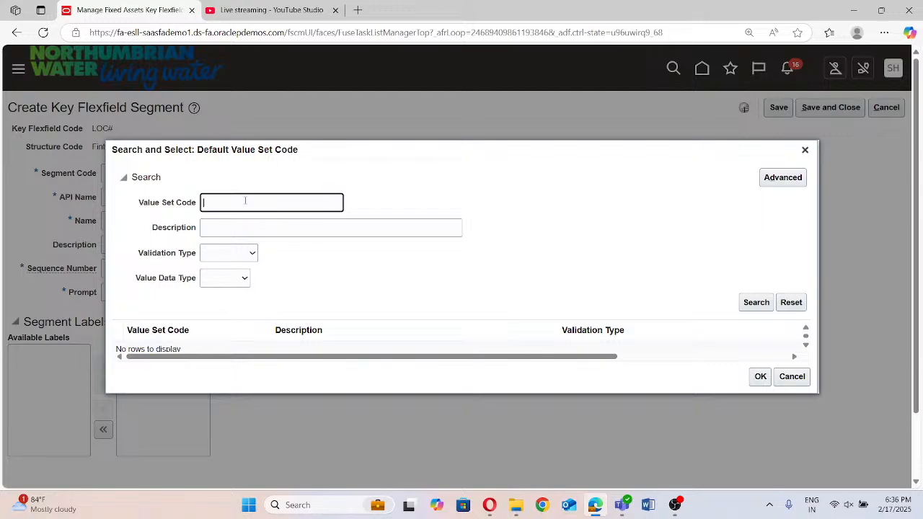
{"action": "type", "text": "Fintegrate"}
{"action": "left_click", "coordinate": [757, 302]}
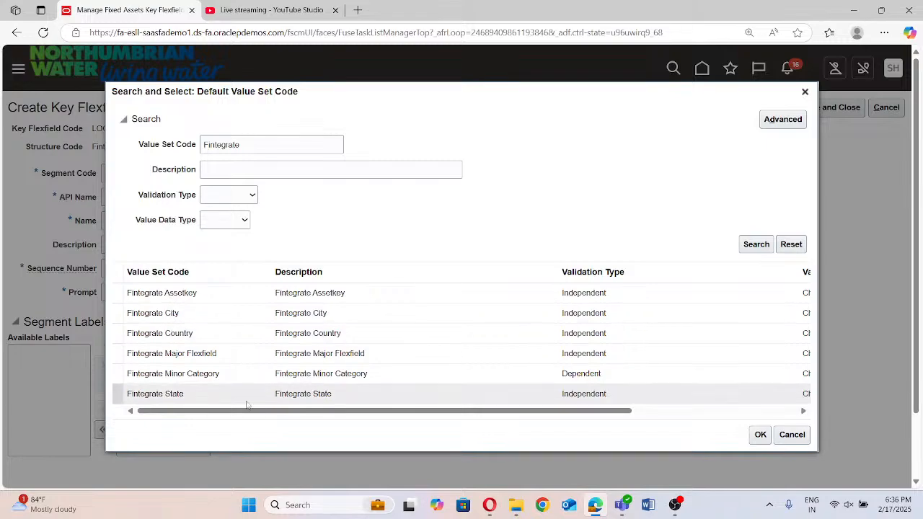
{"action": "left_click", "coordinate": [177, 402]}
{"action": "left_click", "coordinate": [760, 435]}
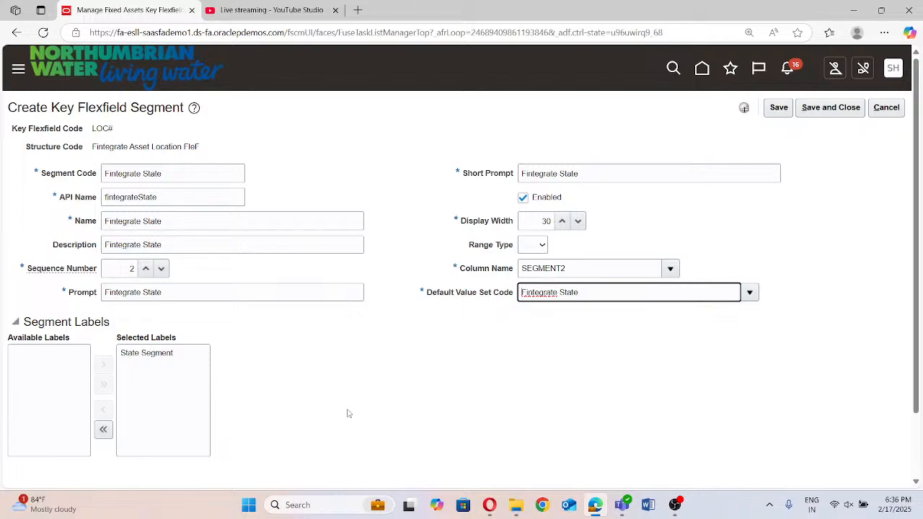
{"action": "left_click", "coordinate": [831, 109]}
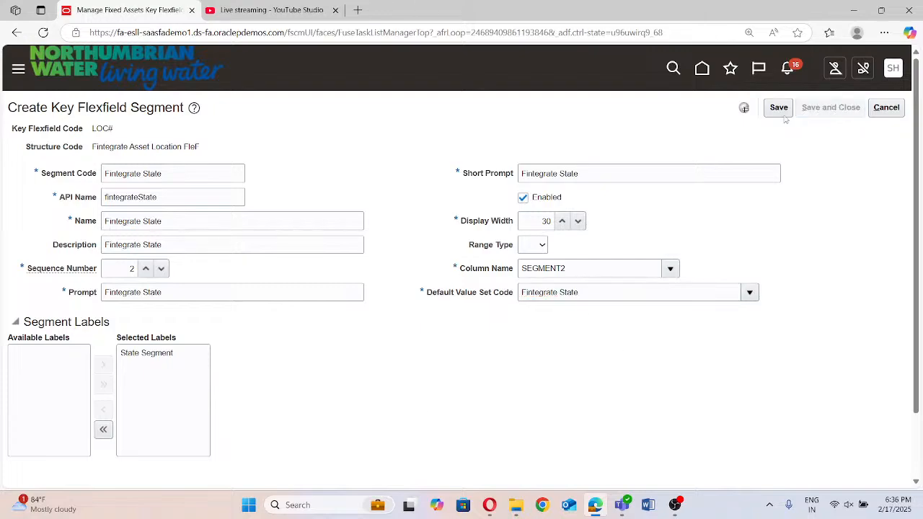
Switch to the YouTube Studio live streaming page to check the stream and its chat
{"action": "left_click", "coordinate": [228, 9]}
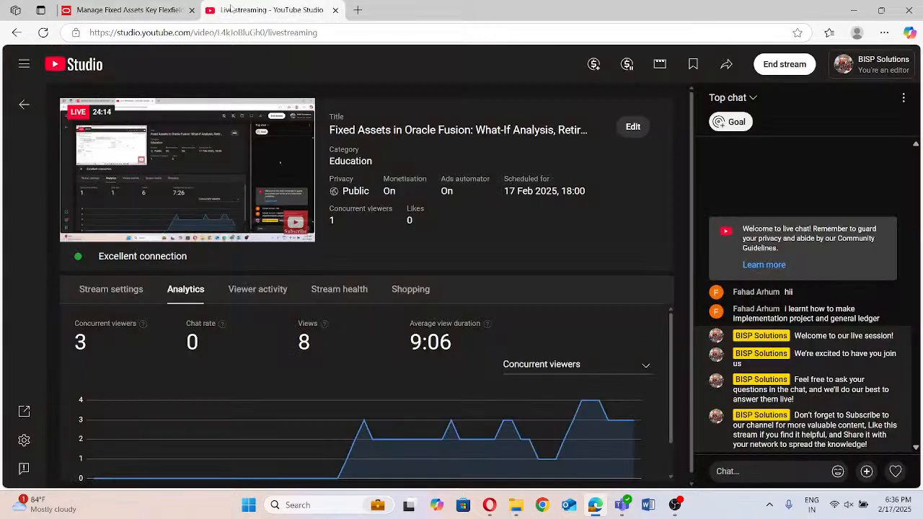
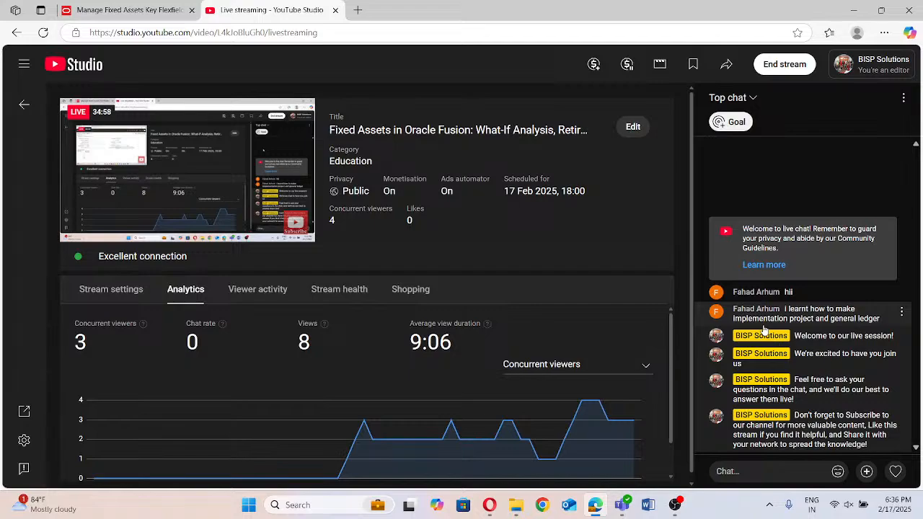
Return to the flexfield page and add a segment with code Fintegrate City to the Fintegrate asset location structure
{"action": "left_click", "coordinate": [112, 11]}
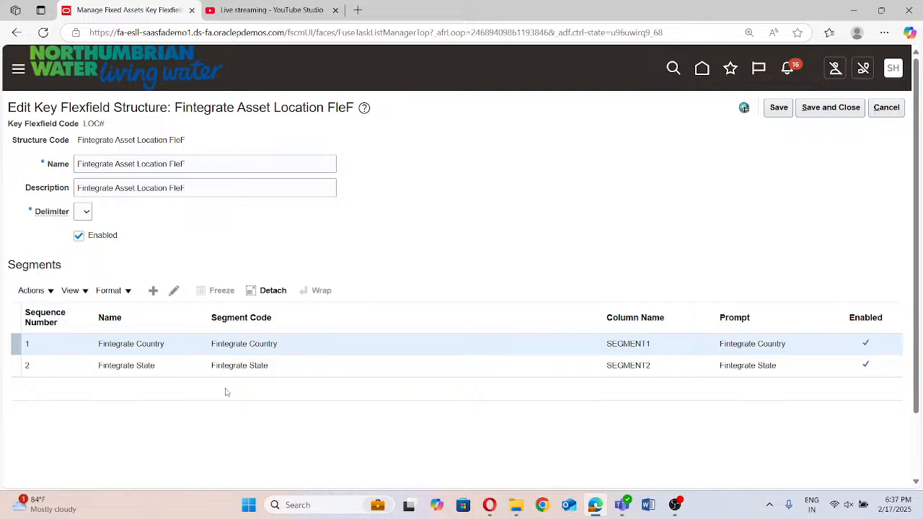
{"action": "left_click", "coordinate": [154, 291]}
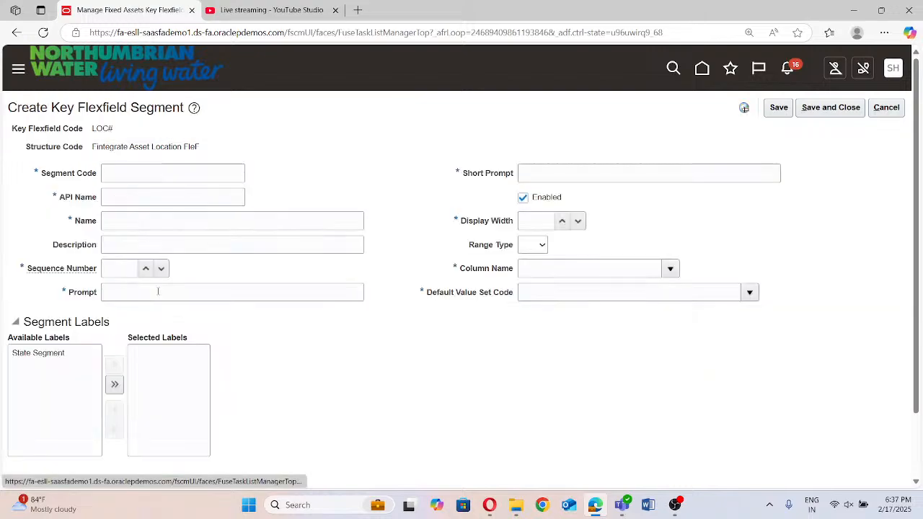
{"action": "left_click", "coordinate": [134, 179]}
{"action": "type", "text": "Fintega"}
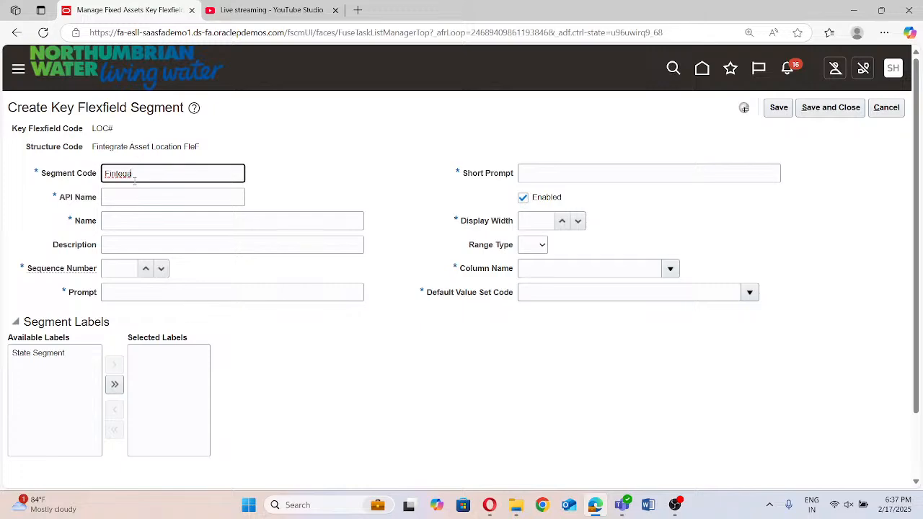
{"action": "key", "text": "BackSpace"}
{"action": "type", "text": "rate City"}
{"action": "left_click", "coordinate": [188, 196]}
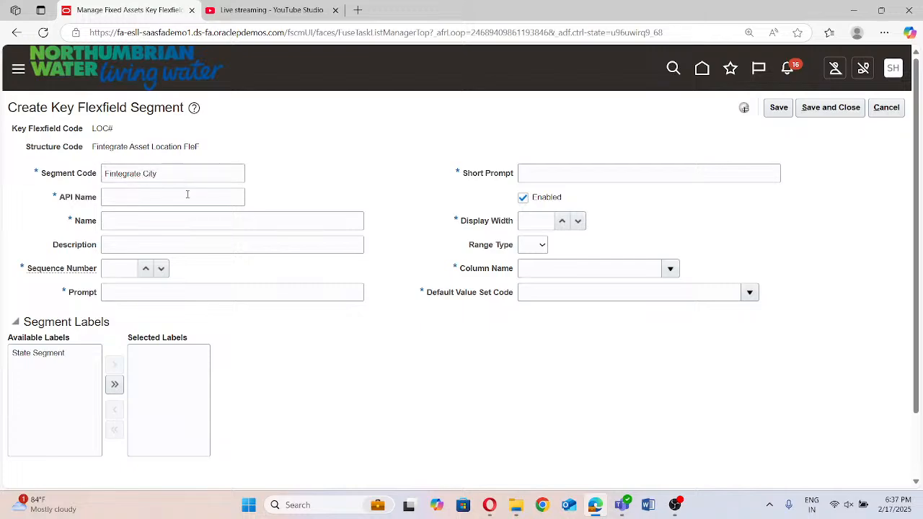
{"action": "left_click", "coordinate": [174, 223]}
Copy the segment code Fintegrate City into the new segment's name and description
{"action": "triple_click", "coordinate": [189, 177]}
{"action": "key", "text": "ctrl+c"}
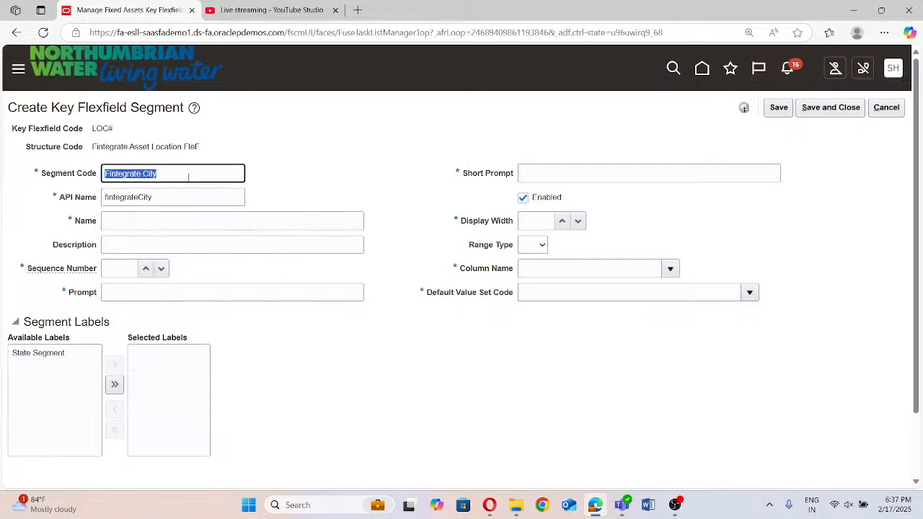
{"action": "left_click", "coordinate": [136, 223]}
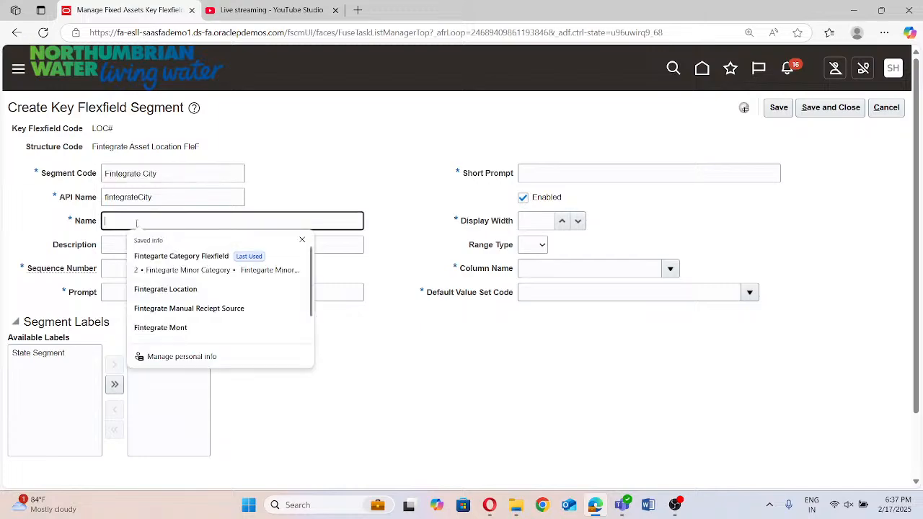
{"action": "key", "text": "ctrl+v"}
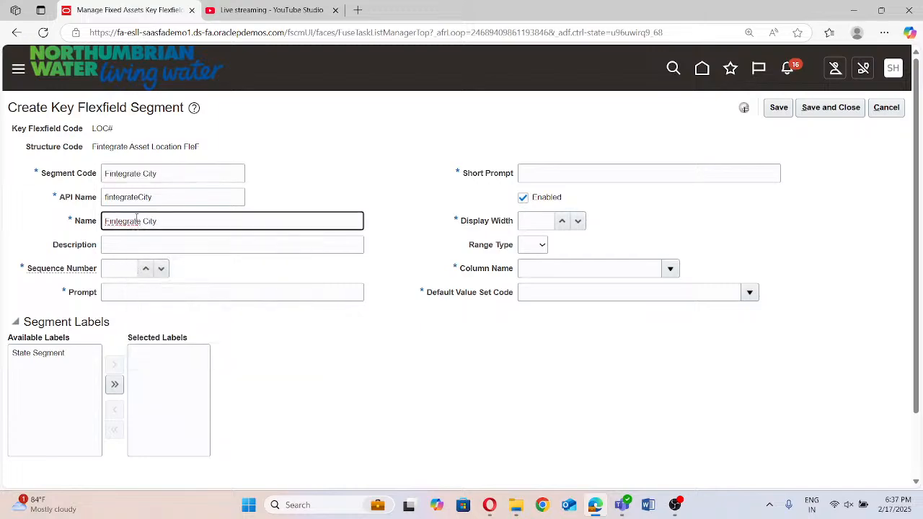
{"action": "left_click", "coordinate": [132, 242]}
{"action": "key", "text": "ctrl+v"}
Set the city segment's sequence number to 3 and both its prompt and short prompt to Fintegrate City
{"action": "left_click", "coordinate": [126, 267]}
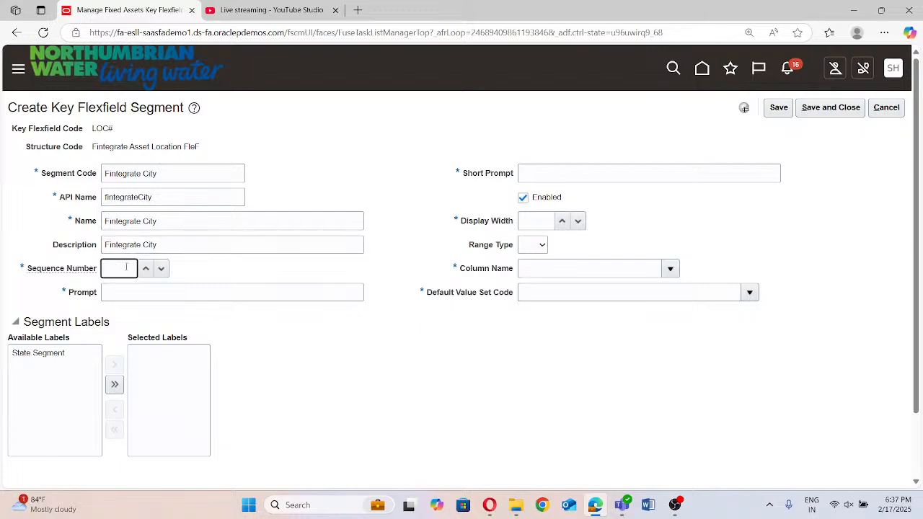
{"action": "left_click", "coordinate": [195, 292]}
{"action": "key", "text": "ctrl+v"}
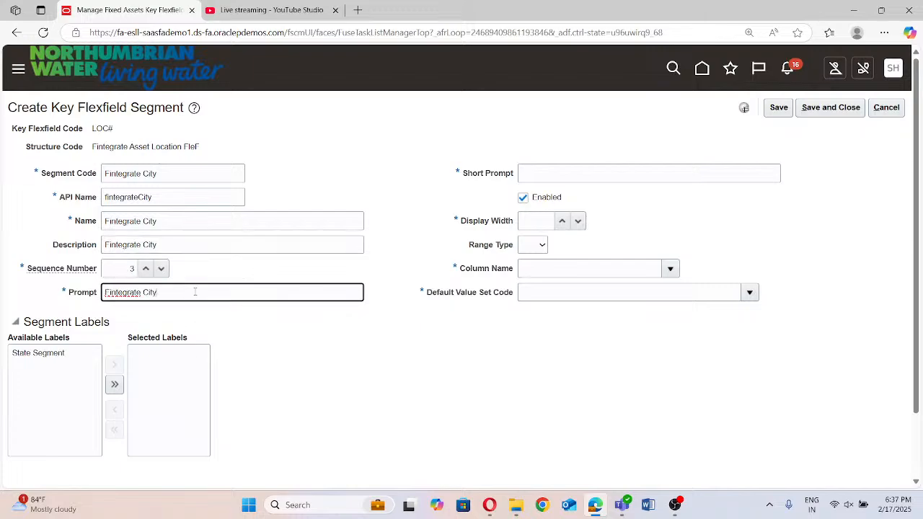
{"action": "left_click", "coordinate": [541, 173]}
{"action": "key", "text": "ctrl+v"}
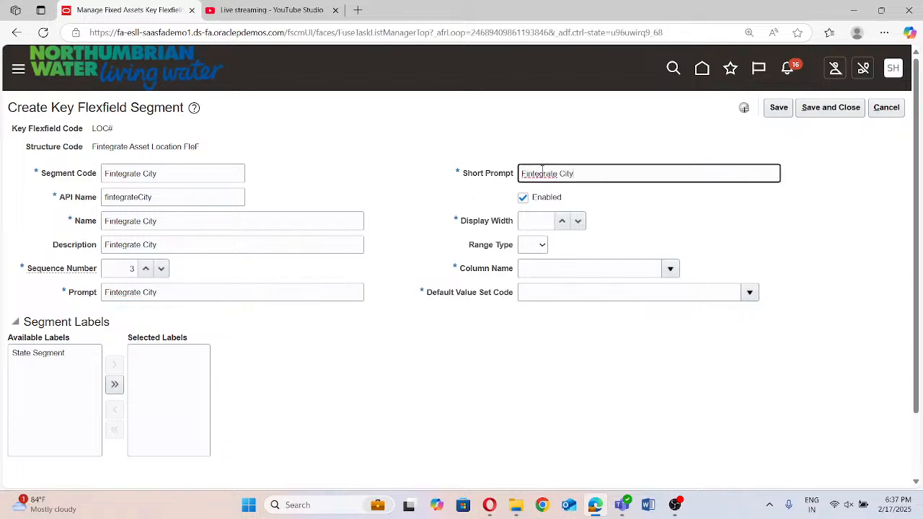
Set the city segment's display width to 30 and its column name to SEGMENT3
{"action": "left_click", "coordinate": [536, 216]}
{"action": "type", "text": "30"}
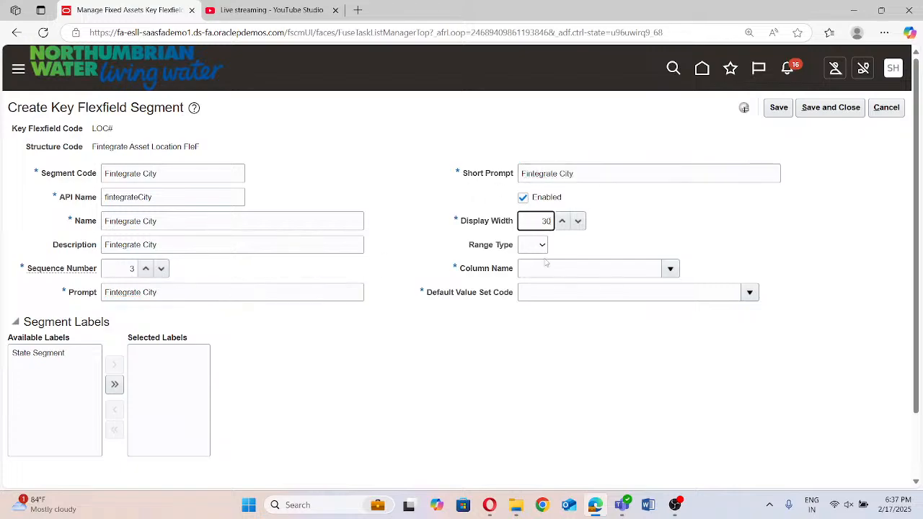
{"action": "left_click", "coordinate": [670, 268]}
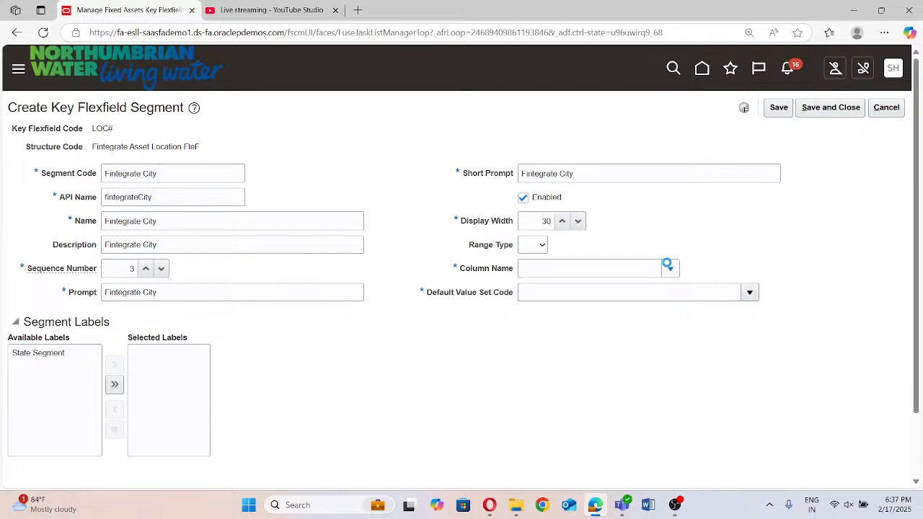
{"action": "left_click", "coordinate": [552, 350]}
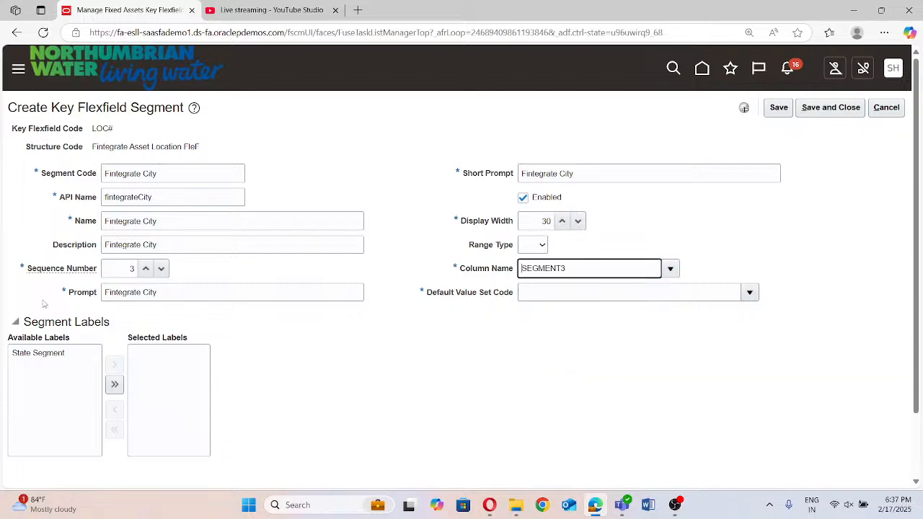
Search the value sets for "Fintegrate", assign Fintegrate City as the default value set code, and save and close the segment
{"action": "left_click", "coordinate": [754, 292]}
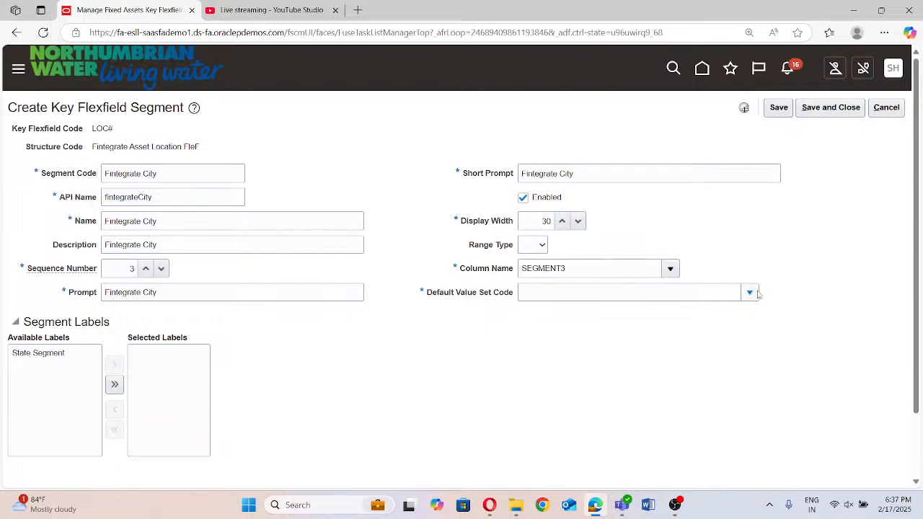
{"action": "left_click", "coordinate": [538, 272]}
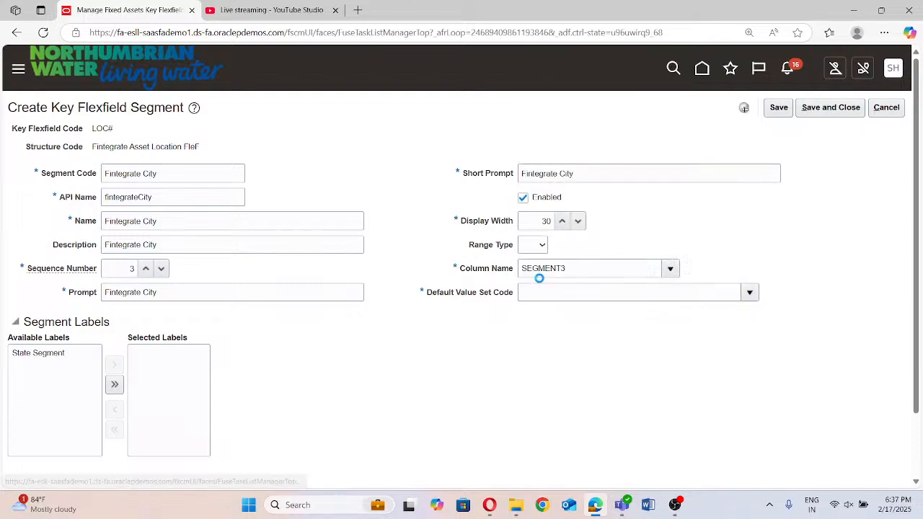
{"action": "left_click", "coordinate": [267, 202]}
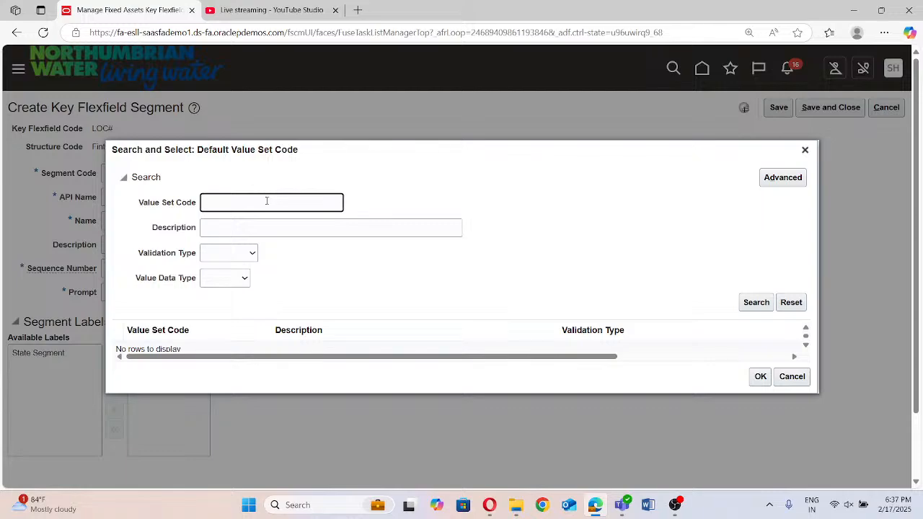
{"action": "type", "text": "Fintegrate"}
{"action": "left_click", "coordinate": [750, 303]}
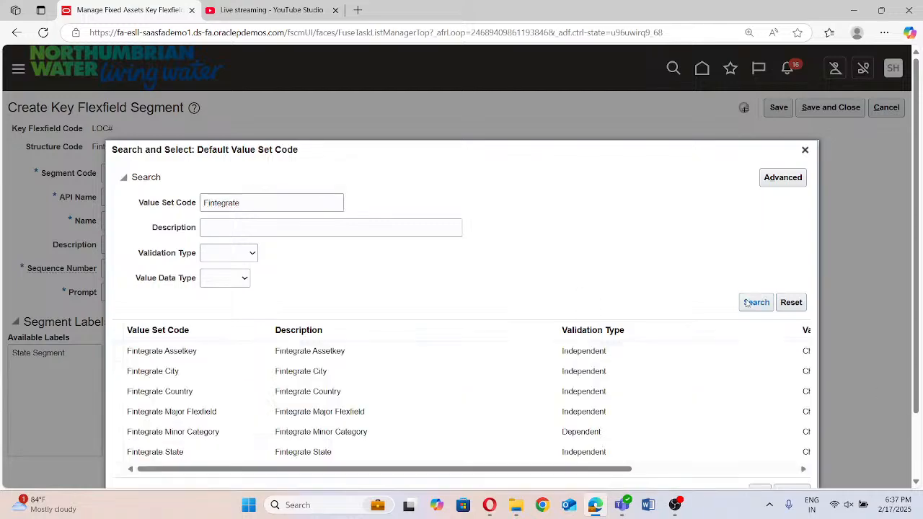
{"action": "left_click", "coordinate": [238, 313]}
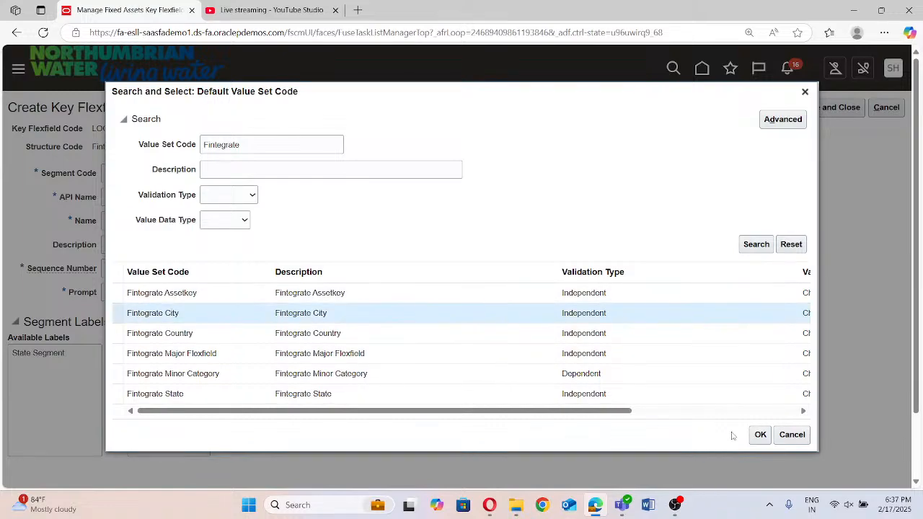
{"action": "left_click", "coordinate": [760, 435]}
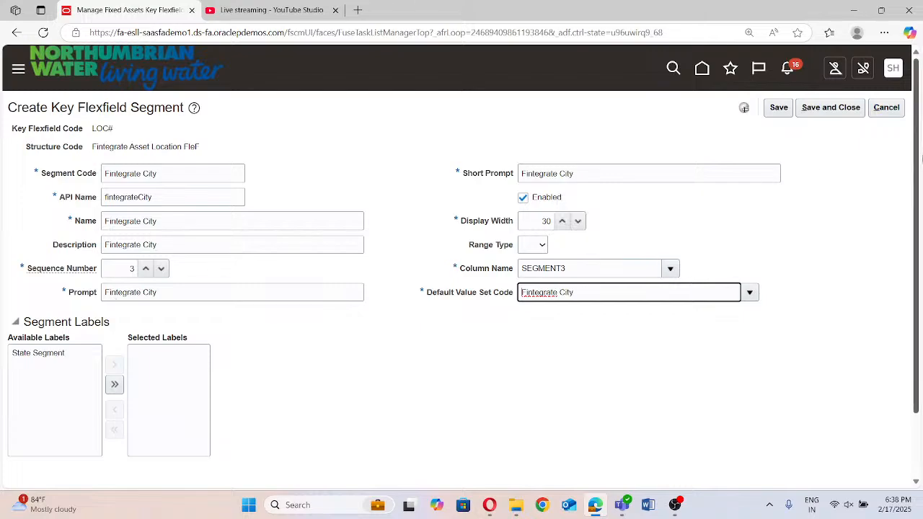
{"action": "left_click", "coordinate": [841, 112]}
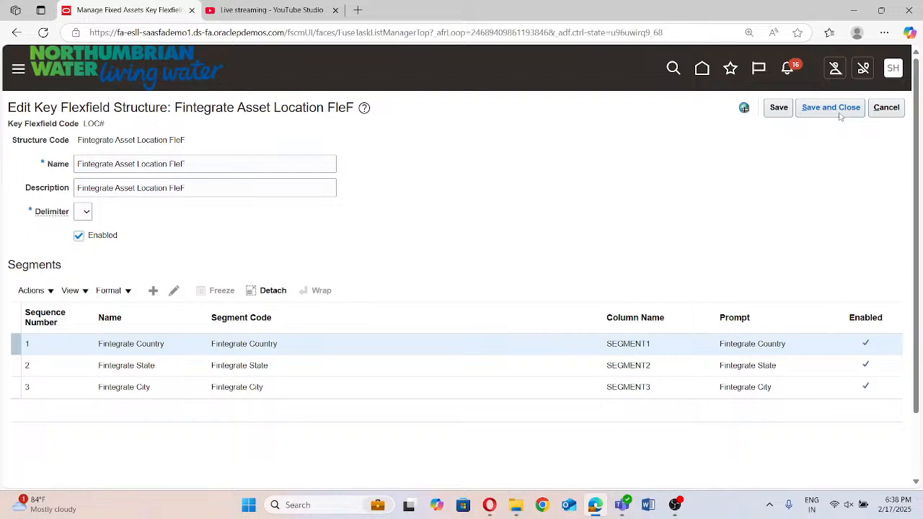
Save and close the asset location structure and open the structure instances of the Location Flexfield
{"action": "left_click", "coordinate": [843, 108]}
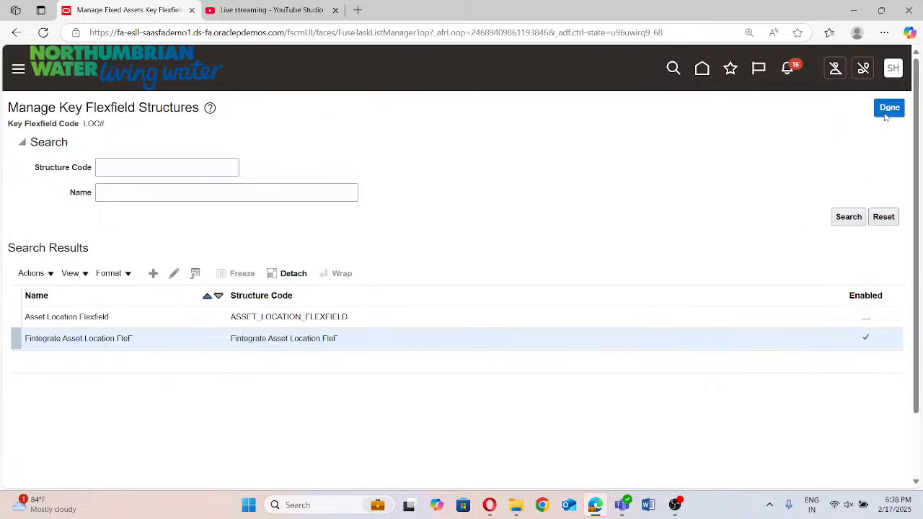
{"action": "left_click", "coordinate": [889, 109]}
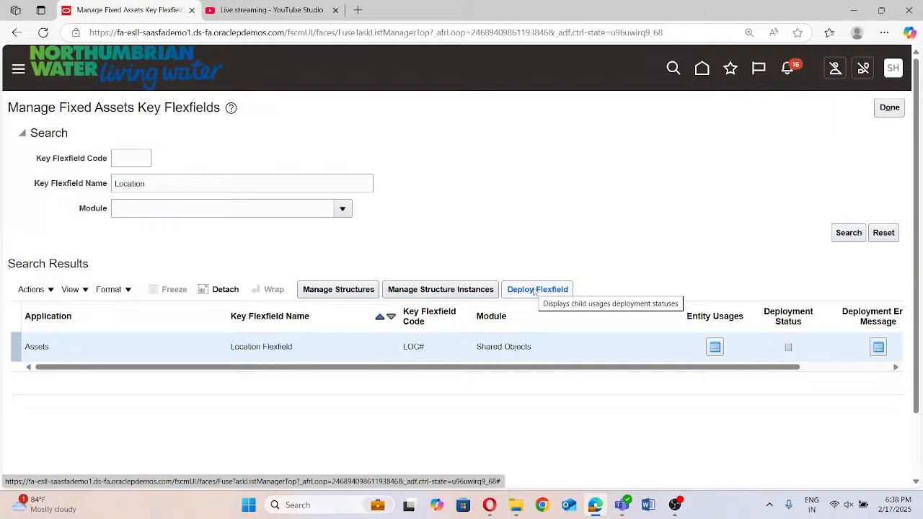
{"action": "left_click", "coordinate": [456, 290]}
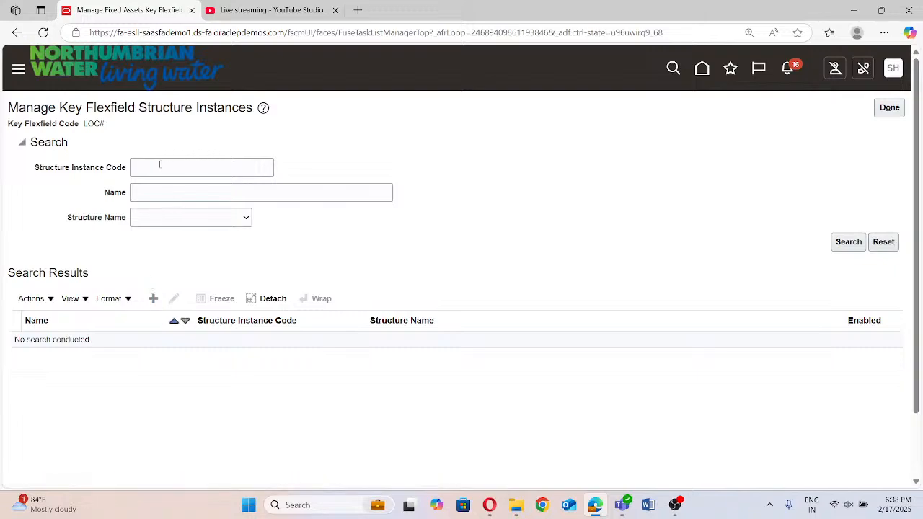
Search the structure instances by the name "Location"
{"action": "left_click", "coordinate": [147, 201]}
{"action": "type", "text": "Locat"}
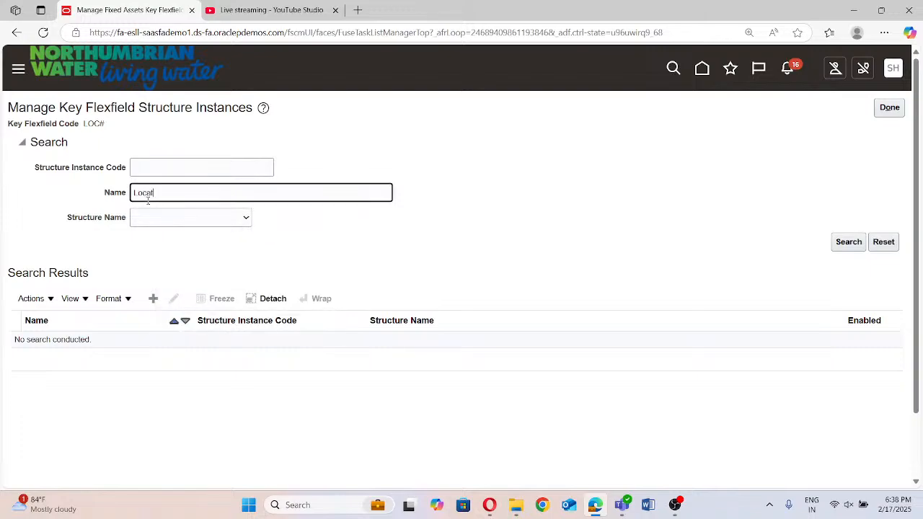
{"action": "type", "text": "io"}
{"action": "type", "text": "n"}
{"action": "left_click", "coordinate": [844, 241]}
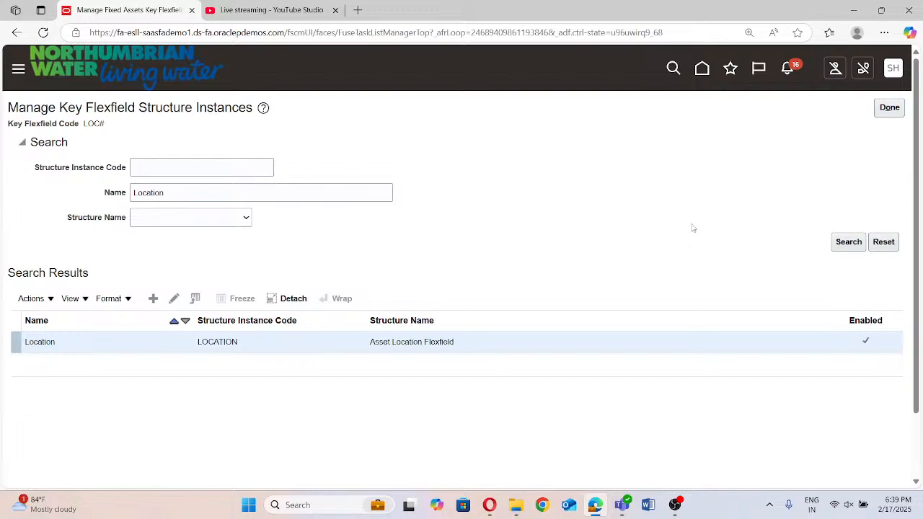
Search the structure instances by the name "Fintegrate"
{"action": "double_click", "coordinate": [220, 193]}
{"action": "type", "text": "Fintwgral"}
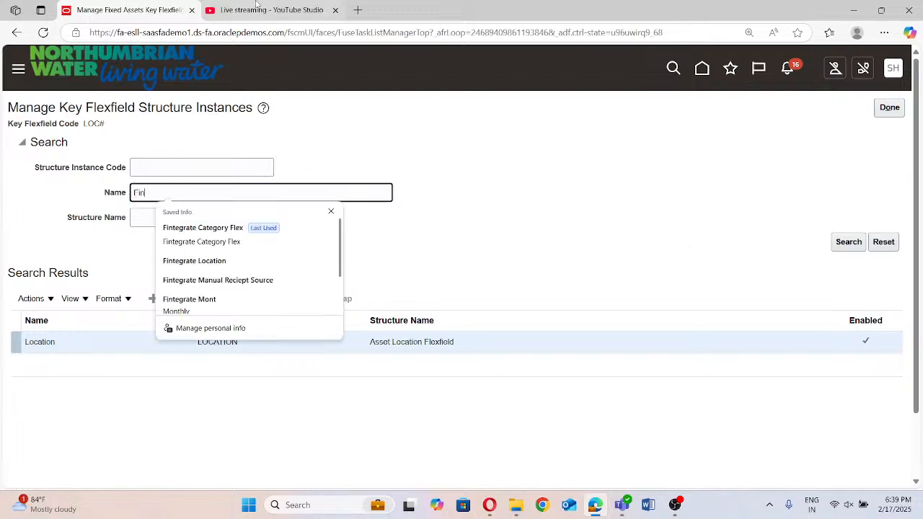
{"action": "key", "text": "BackSpace"}
{"action": "key", "text": "BackSpace"}
{"action": "key", "text": "BackSpace"}
{"action": "key", "text": "BackSpace"}
{"action": "key", "text": "BackSpace"}
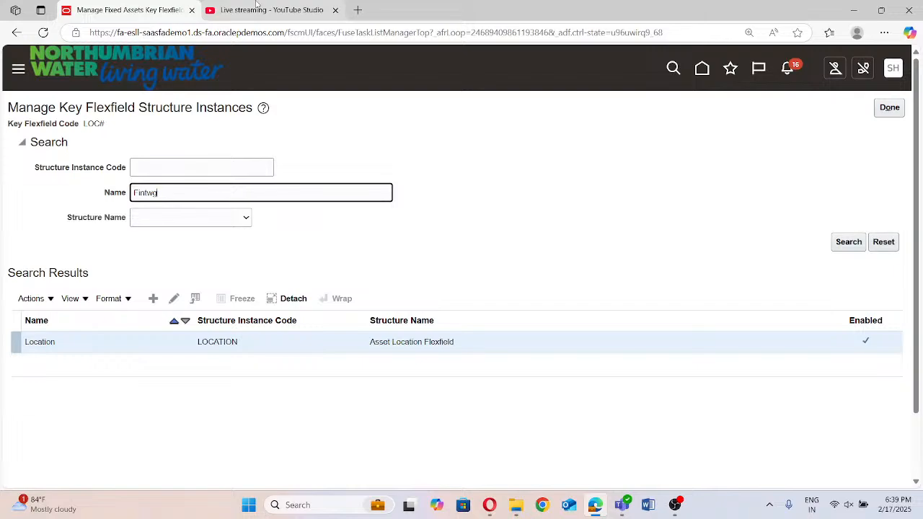
{"action": "type", "text": "egr"}
{"action": "key", "text": "Escape"}
{"action": "type", "text": "t"}
{"action": "key", "text": "BackSpace"}
{"action": "type", "text": "ate"}
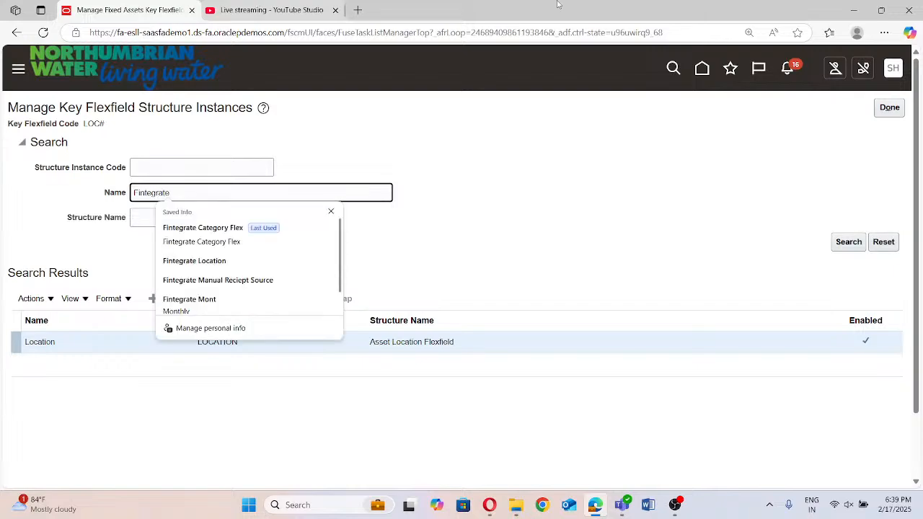
{"action": "left_click", "coordinate": [845, 242]}
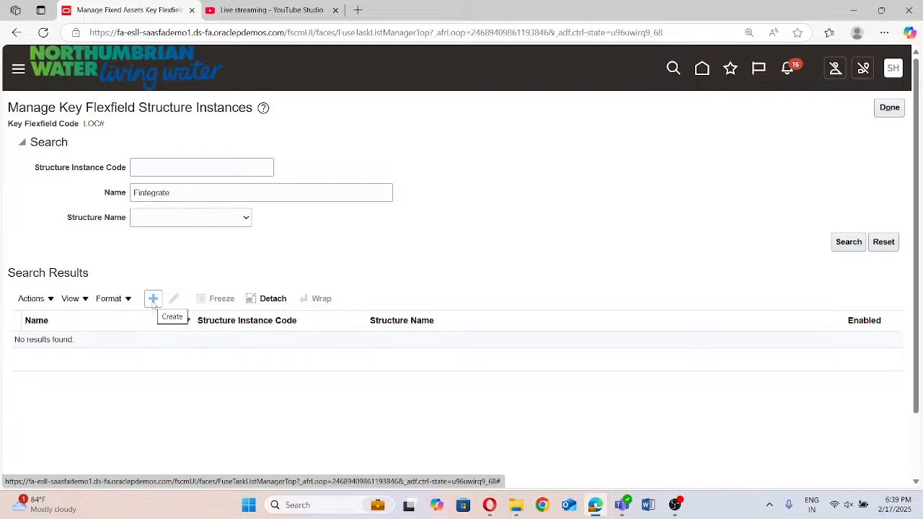
Create a location structure instance with the structure instance code Fintegrate Loc Flex and API name FintegrateLocFlex
{"action": "left_click", "coordinate": [191, 186]}
{"action": "key", "text": "Delete"}
{"action": "left_click", "coordinate": [546, 192]}
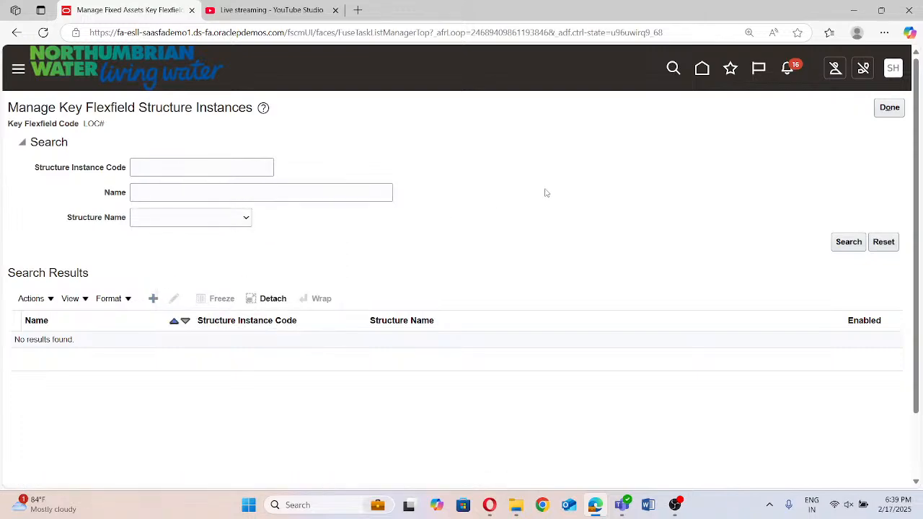
{"action": "left_click", "coordinate": [154, 299]}
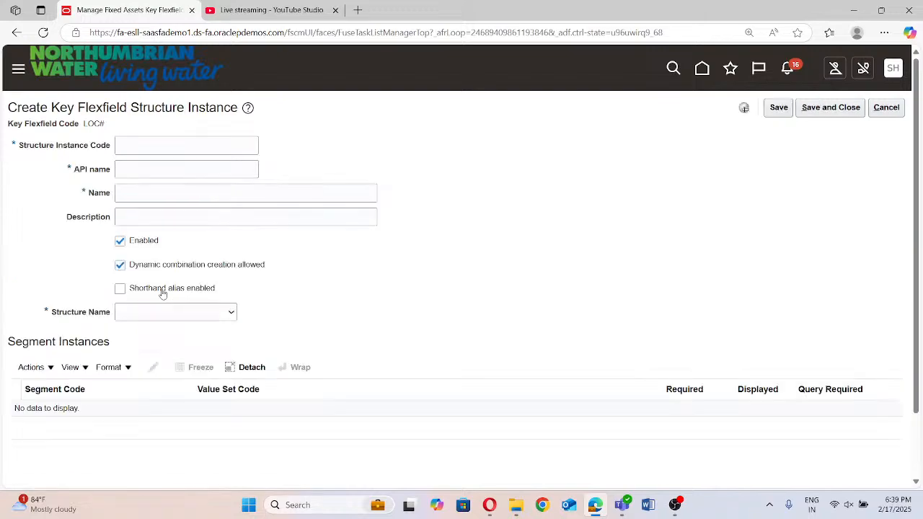
{"action": "left_click", "coordinate": [152, 147]}
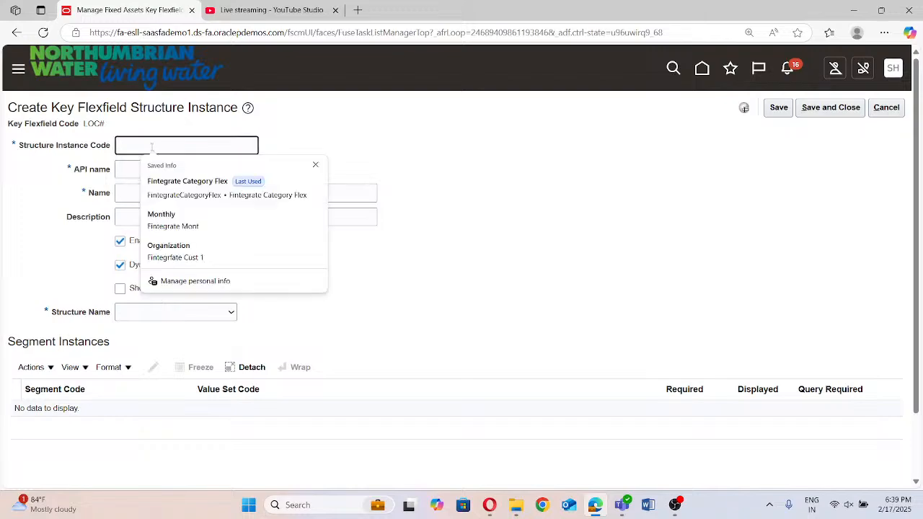
{"action": "type", "text": "Finteg"}
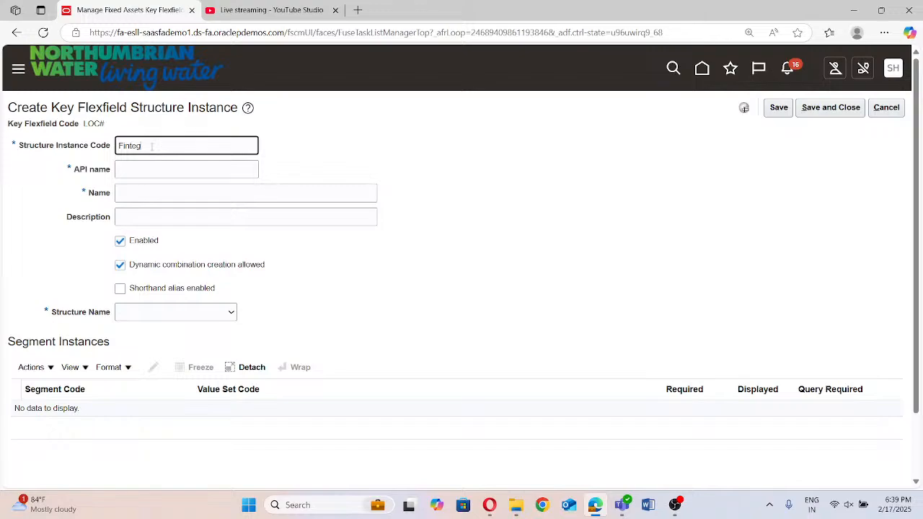
{"action": "type", "text": "rate Loc Flex"}
{"action": "key", "text": "Tab"}
Copy the structure instance code Fintegrate Loc Flex into the instance's name
{"action": "left_click", "coordinate": [164, 193]}
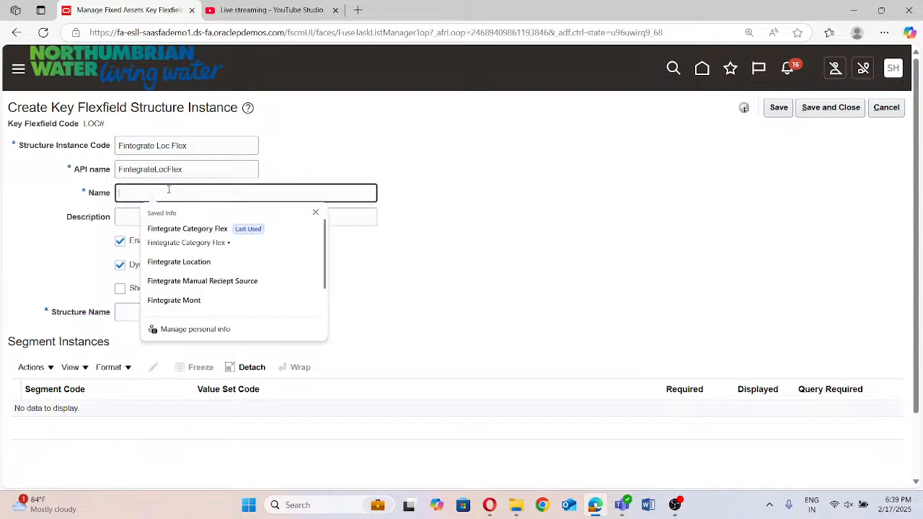
{"action": "triple_click", "coordinate": [201, 148]}
{"action": "key", "text": "ctrl+c"}
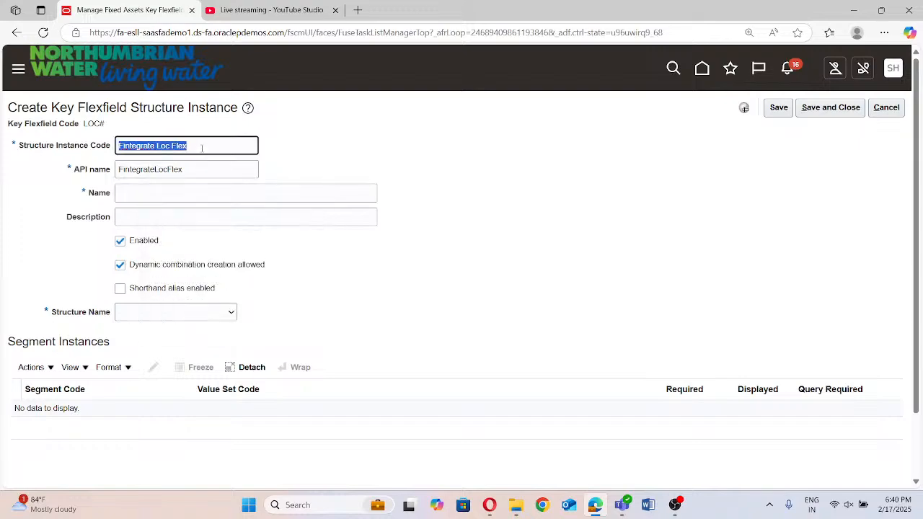
{"action": "left_click", "coordinate": [179, 192]}
{"action": "key", "text": "ctrl+v"}
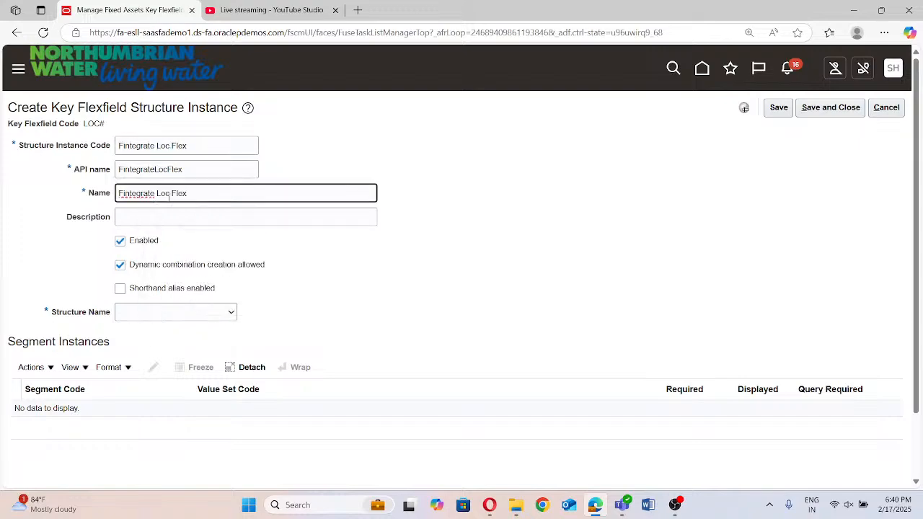
Set the instance's description to Fintegrate Loc Flex and assign it the Fintegrate asset location structure
{"action": "left_click", "coordinate": [163, 212]}
{"action": "key", "text": "ctrl+v"}
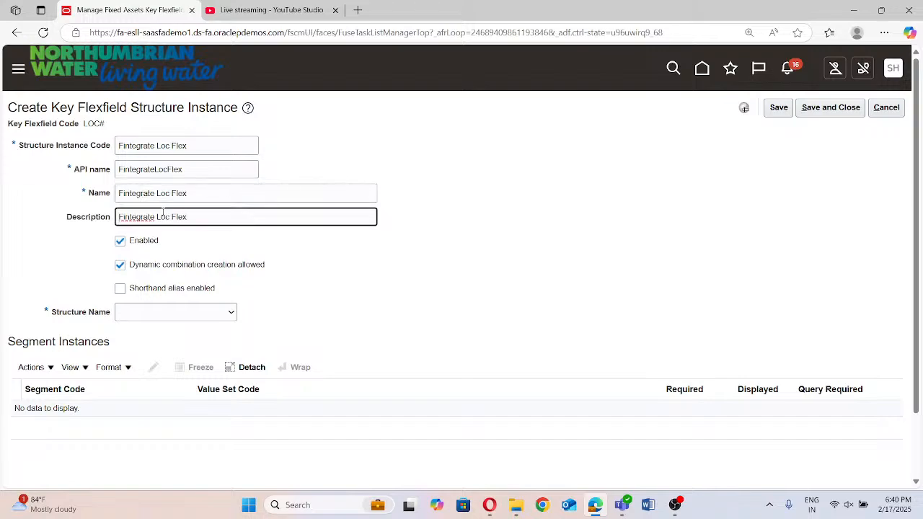
{"action": "left_click", "coordinate": [160, 311]}
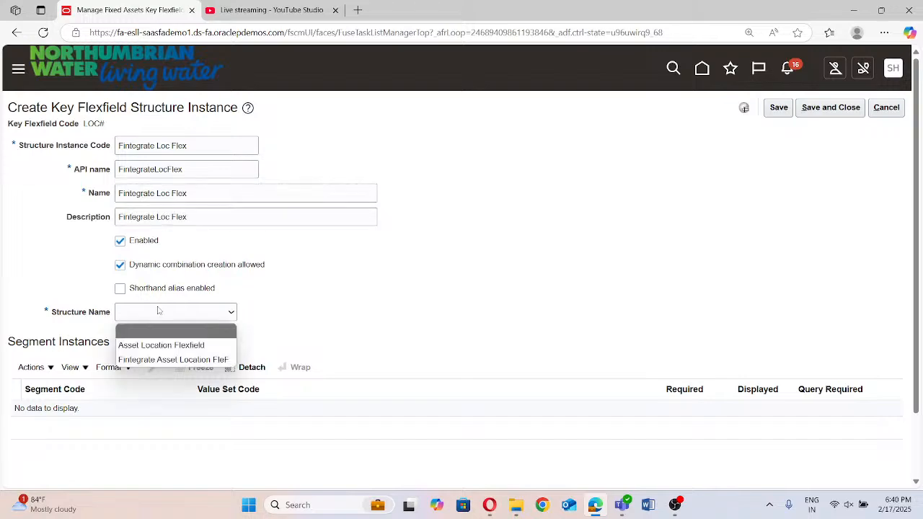
{"action": "left_click", "coordinate": [160, 360]}
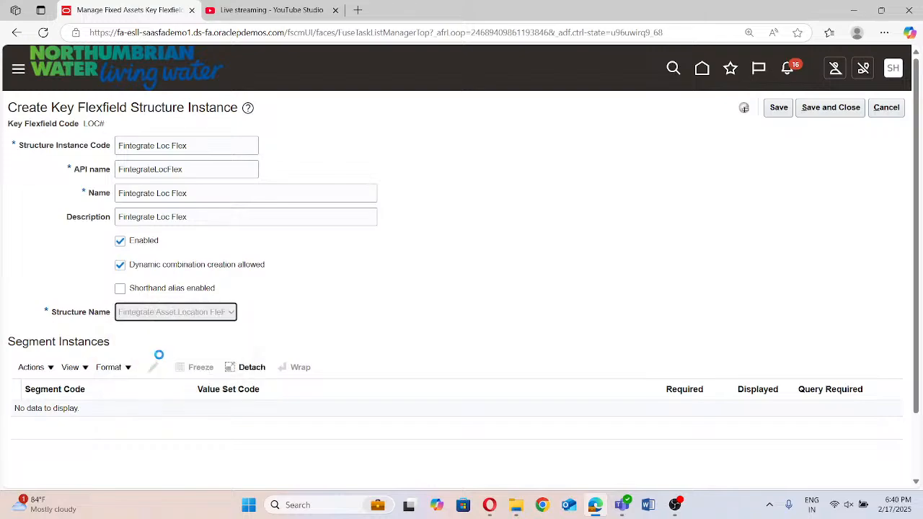
Make the Fintegrate Country segment instance required
{"action": "scroll", "coordinate": [469, 289], "scroll_direction": "down", "scroll_amount": 1}
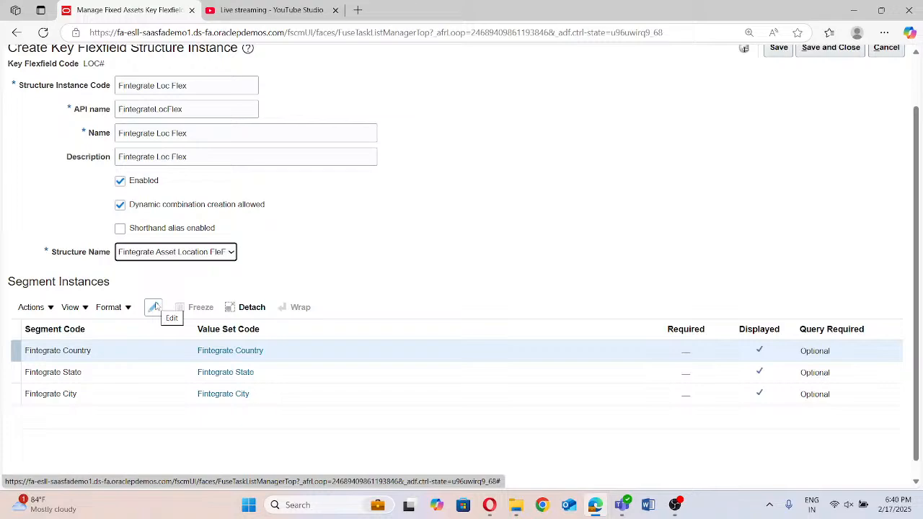
{"action": "left_click", "coordinate": [154, 307]}
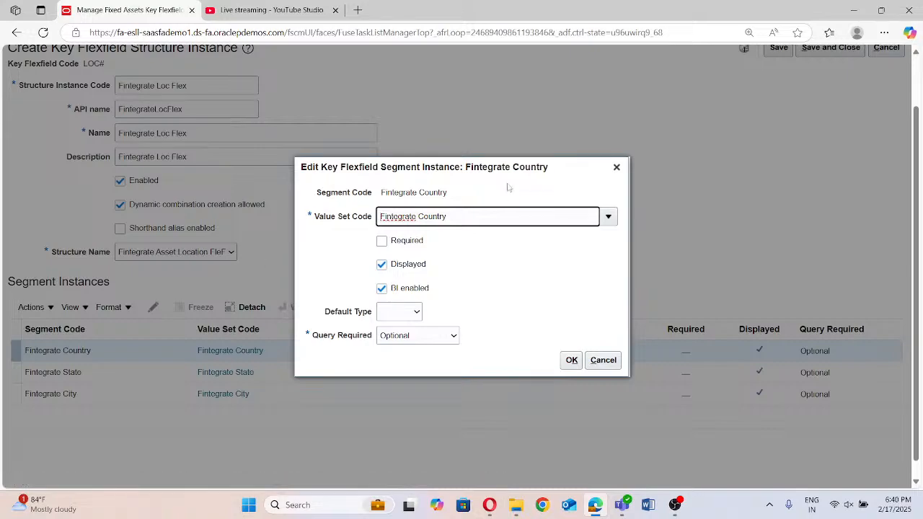
{"action": "left_click", "coordinate": [381, 241]}
{"action": "left_click", "coordinate": [571, 359]}
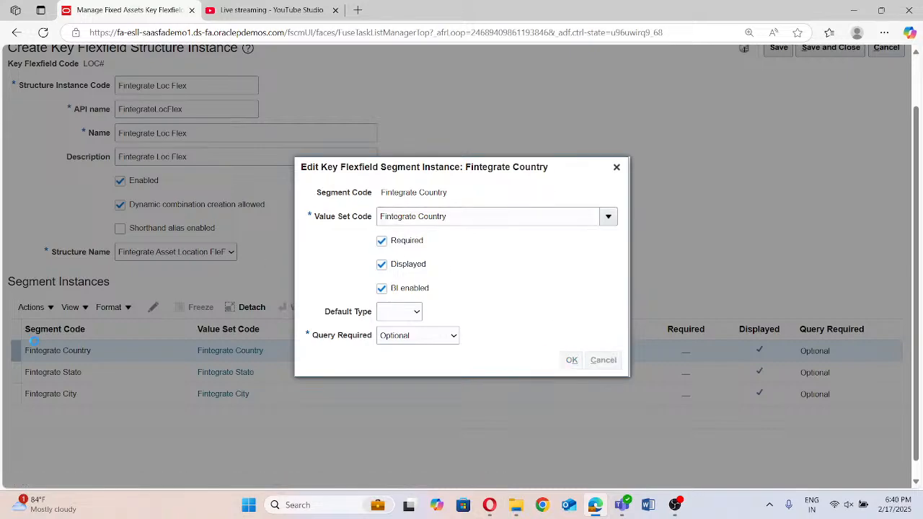
Make the Fintegrate State segment instance required
{"action": "left_click", "coordinate": [64, 371]}
{"action": "left_click", "coordinate": [152, 308]}
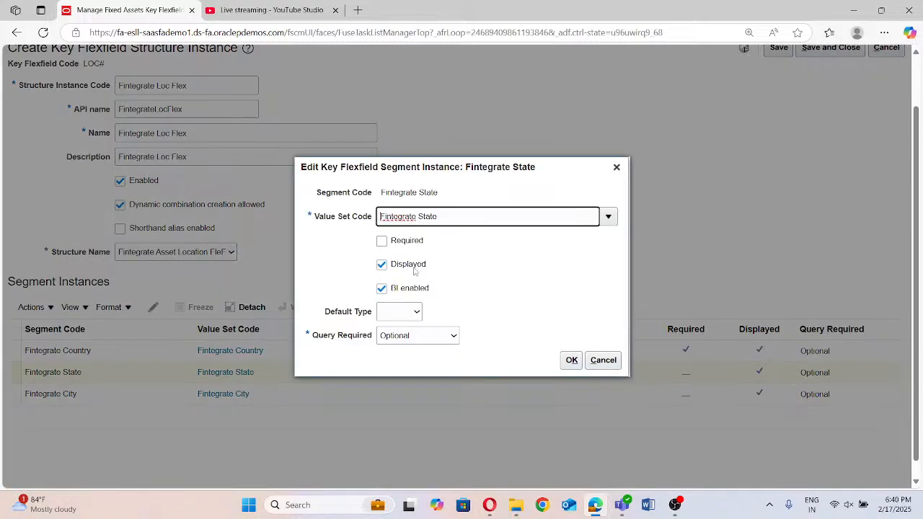
{"action": "left_click", "coordinate": [382, 243]}
{"action": "left_click", "coordinate": [571, 359]}
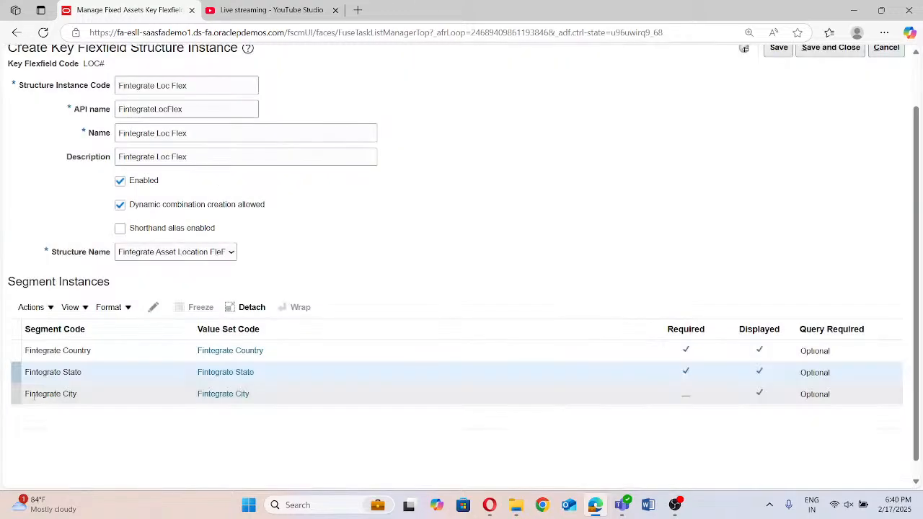
Make the Fintegrate City segment instance required
{"action": "left_click", "coordinate": [33, 393]}
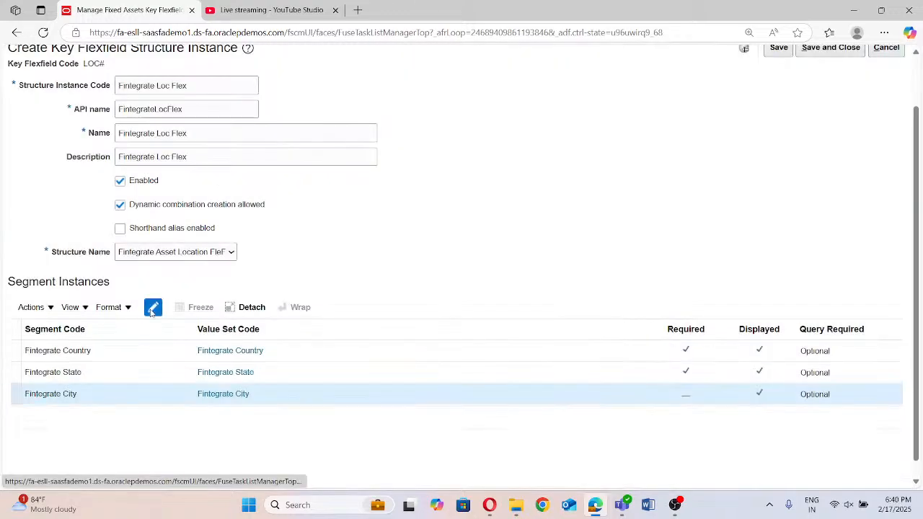
{"action": "left_click", "coordinate": [155, 309]}
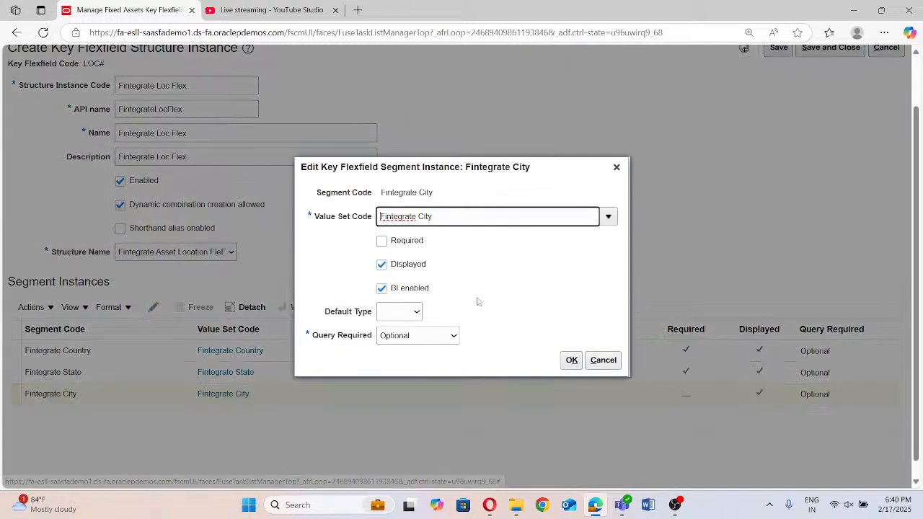
{"action": "left_click", "coordinate": [381, 241]}
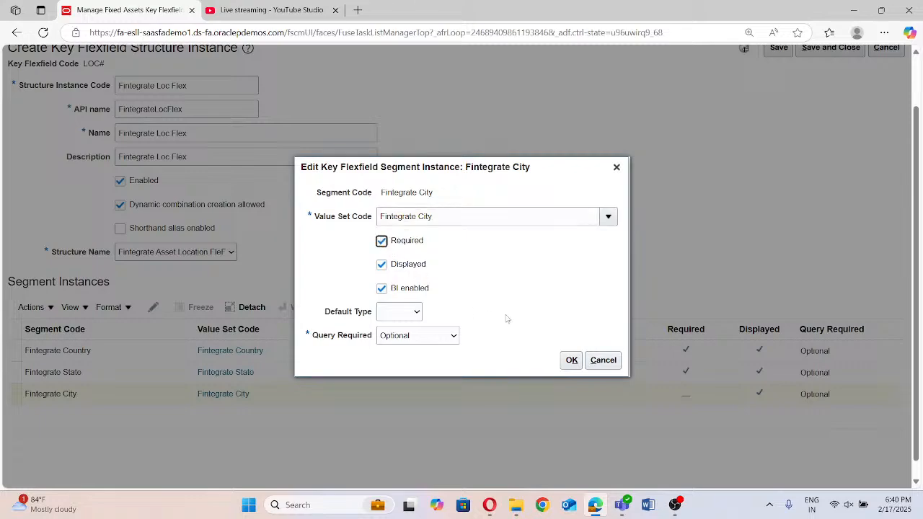
{"action": "left_click", "coordinate": [571, 360]}
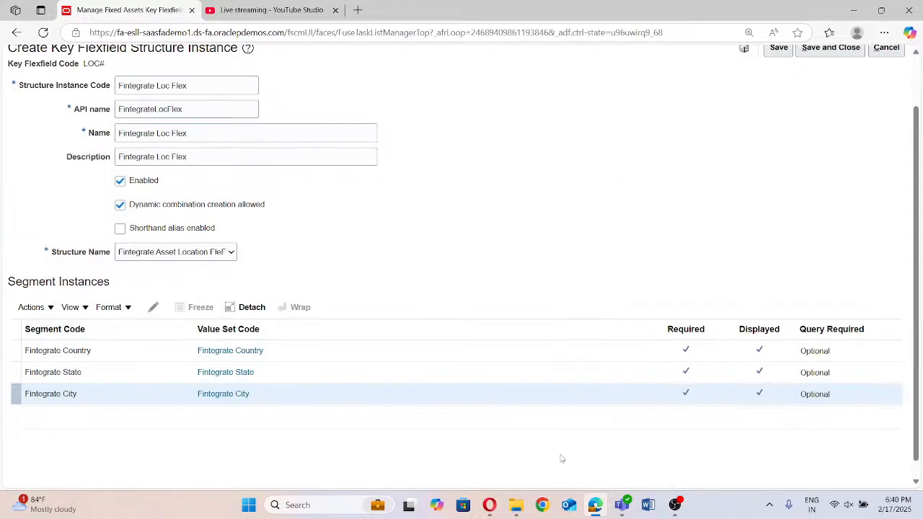
Check the live stream's chat in YouTube Studio and return to the structure instance page
{"action": "left_click", "coordinate": [595, 504]}
{"action": "left_click", "coordinate": [595, 504]}
{"action": "left_click", "coordinate": [595, 505]}
{"action": "left_click", "coordinate": [595, 508]}
{"action": "left_click", "coordinate": [225, 18]}
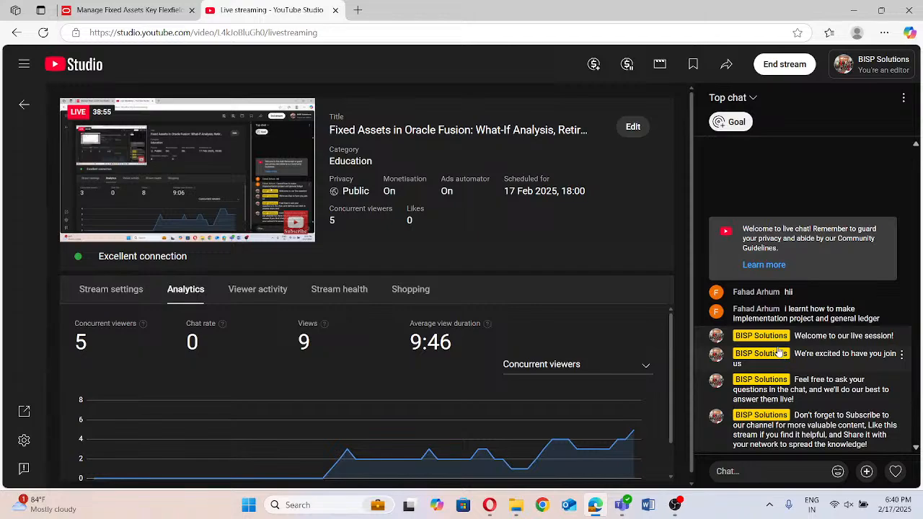
{"action": "left_click", "coordinate": [86, 17]}
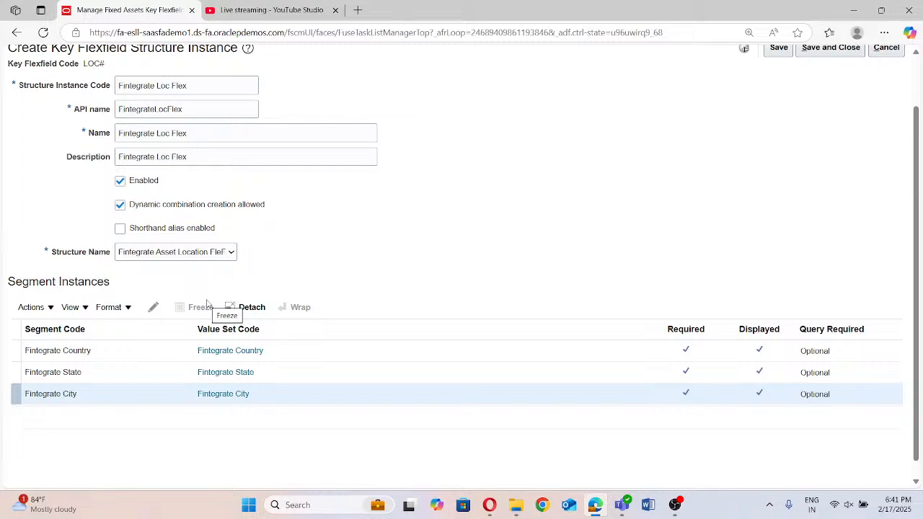
Save and close the Fintegrate Loc Flex structure instance and return to the key flexfields list
{"action": "scroll", "coordinate": [641, 184], "scroll_direction": "up", "scroll_amount": 1}
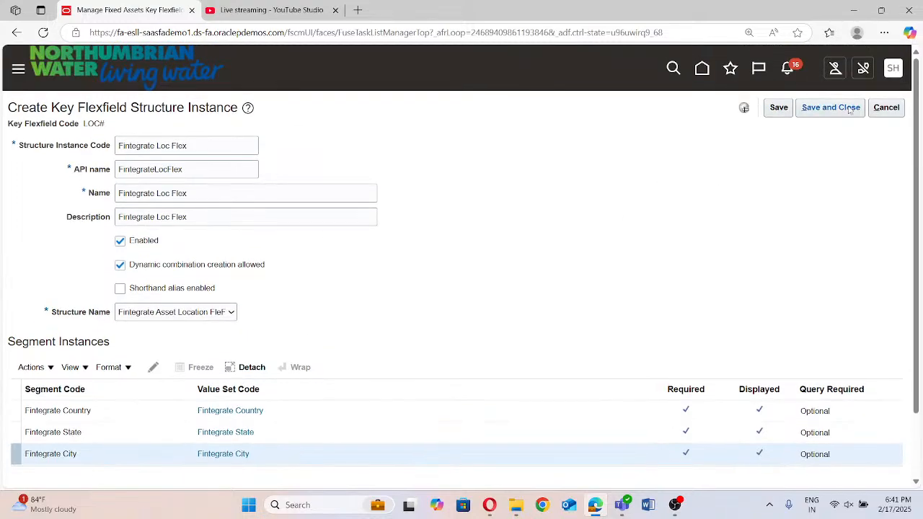
{"action": "left_click", "coordinate": [839, 115]}
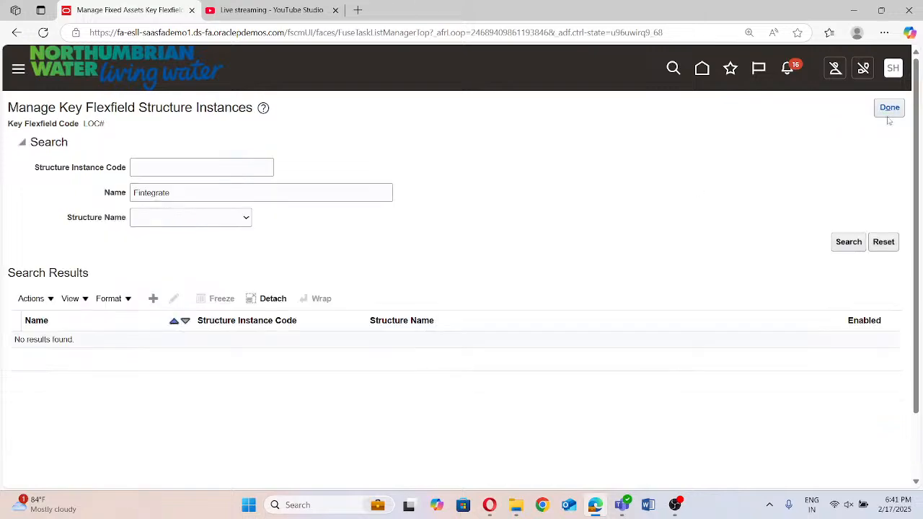
{"action": "left_click", "coordinate": [890, 109]}
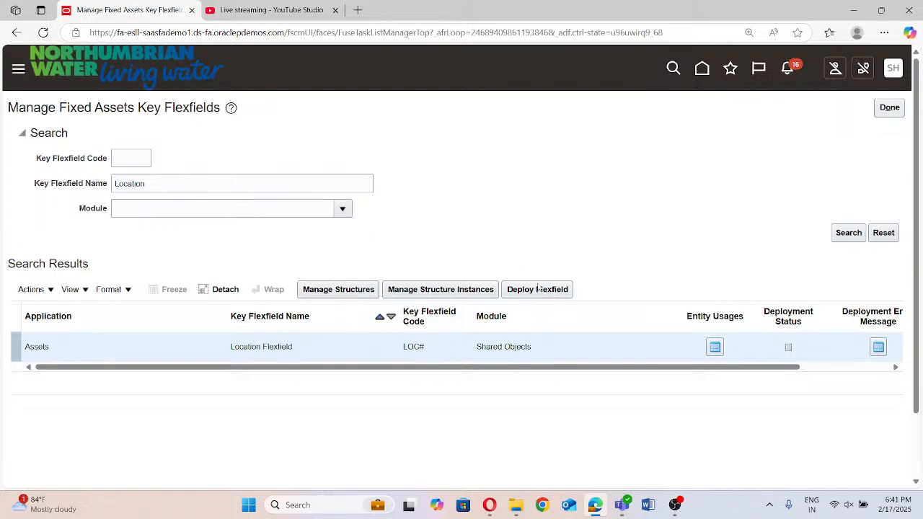
Deploy the Location Flexfield, checking the live stream's chat while it runs, and acknowledge the deployment confirmation
{"action": "left_click", "coordinate": [537, 291]}
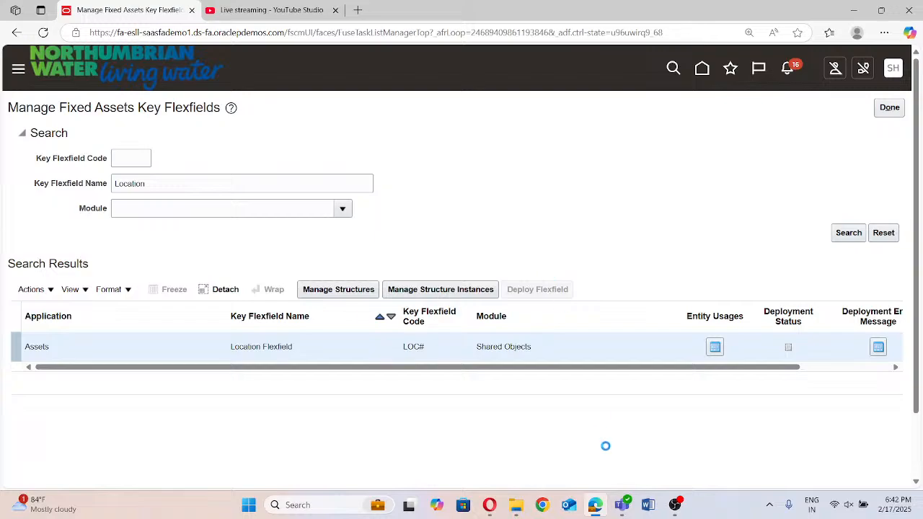
{"action": "left_click", "coordinate": [309, 7]}
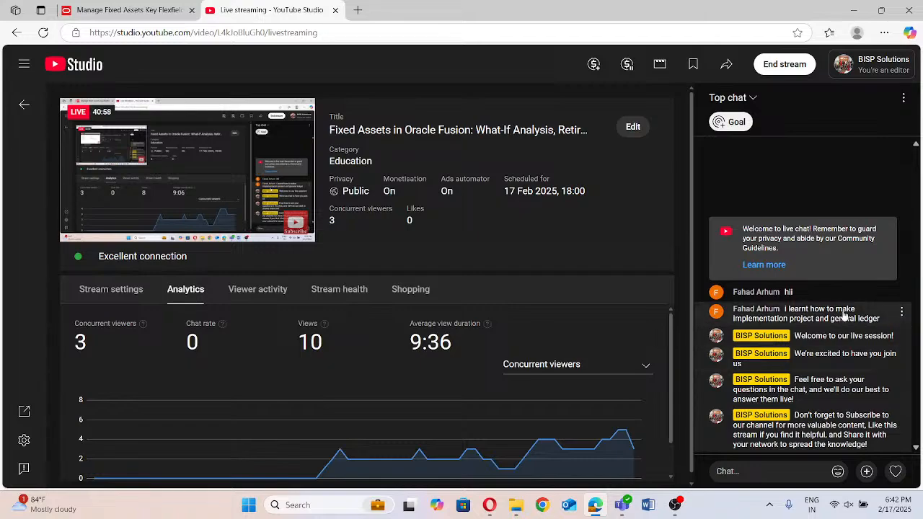
{"action": "left_click", "coordinate": [147, 17]}
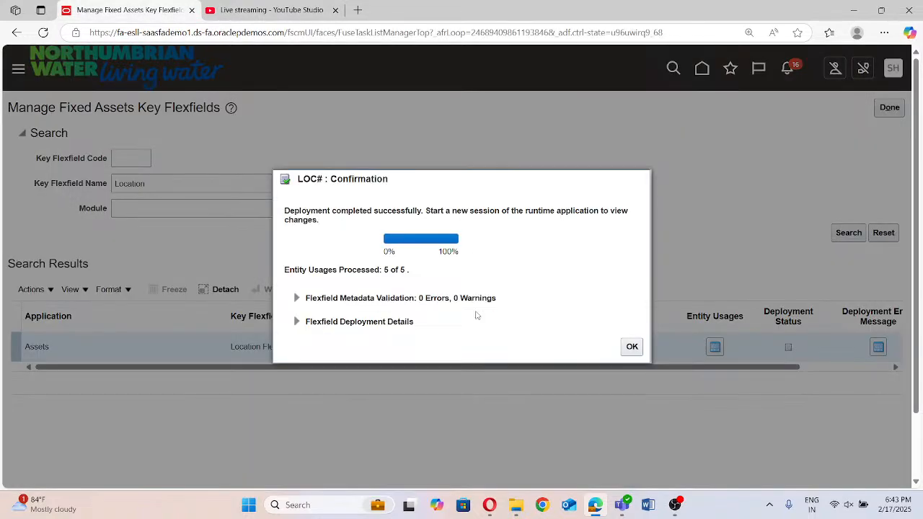
{"action": "left_click", "coordinate": [632, 347]}
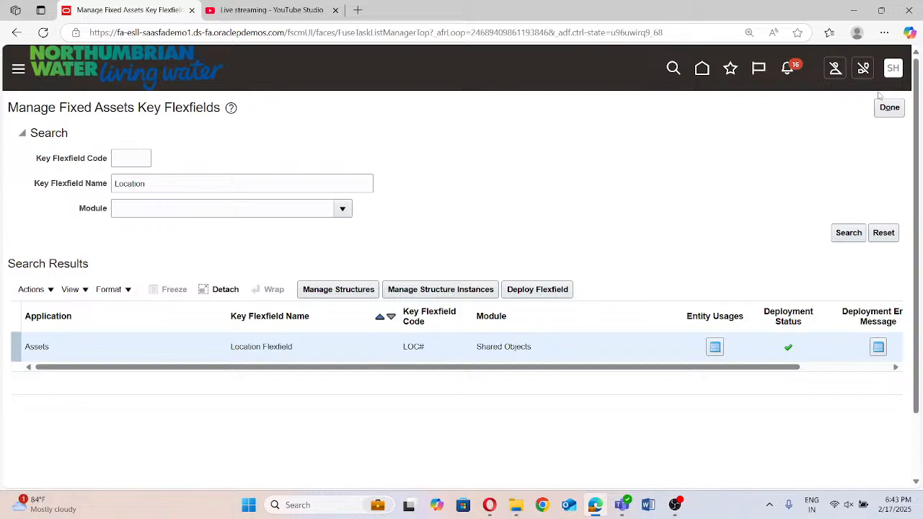
Return to the Fintegrate Project task list and reopen the Manage Fixed Assets Key Flexfields task
{"action": "left_click", "coordinate": [887, 108]}
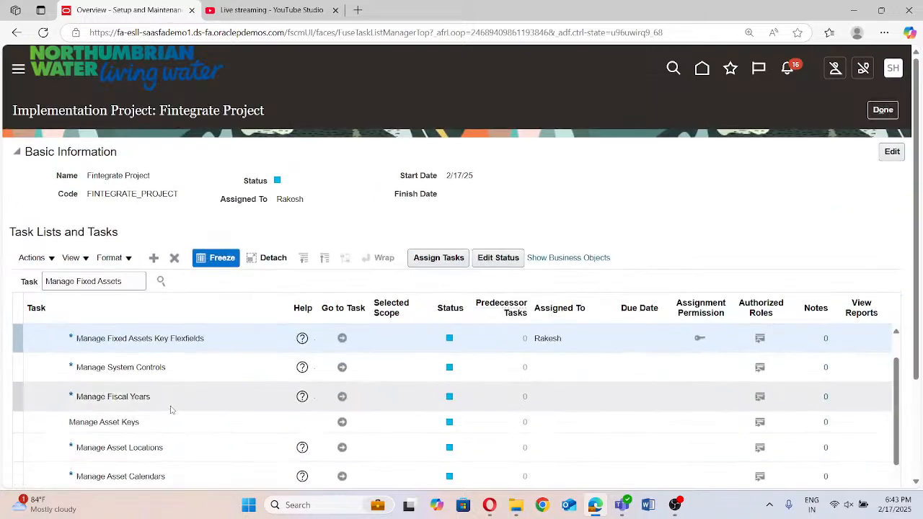
{"action": "scroll", "coordinate": [172, 409], "scroll_direction": "down", "scroll_amount": 2}
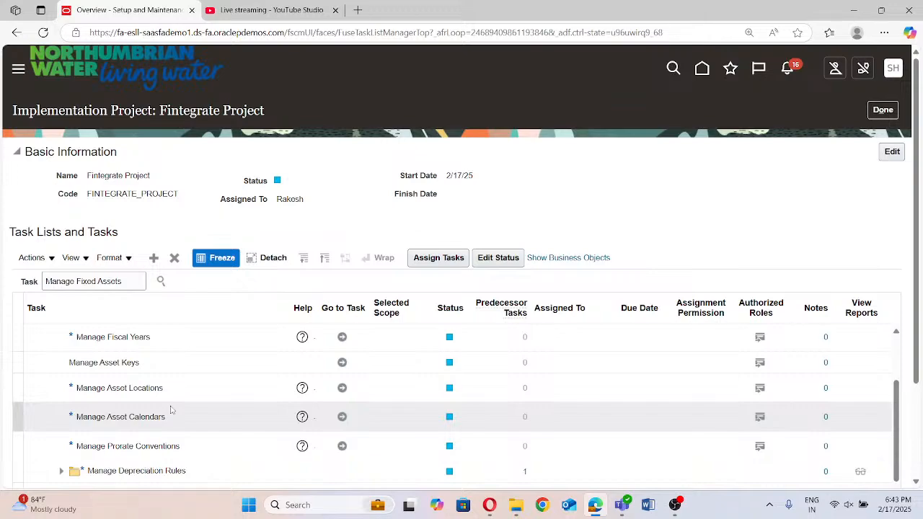
{"action": "scroll", "coordinate": [219, 416], "scroll_direction": "up", "scroll_amount": 3}
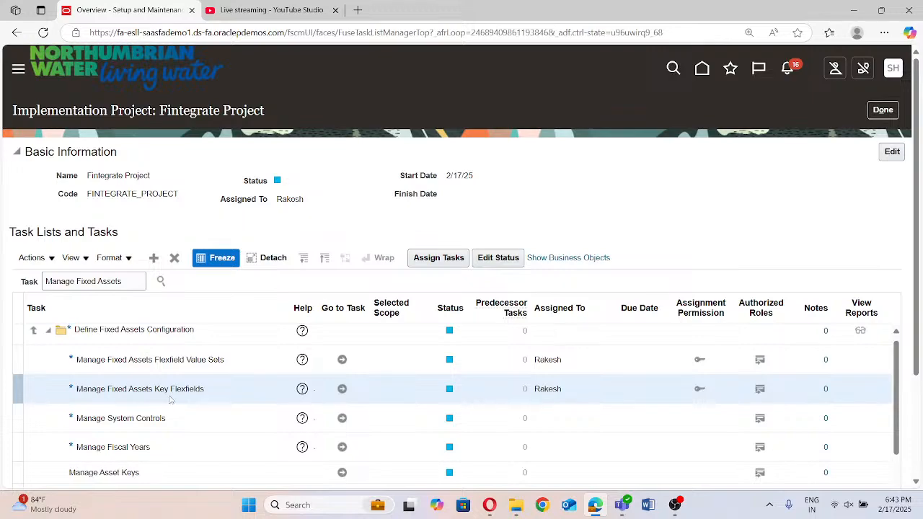
{"action": "left_click", "coordinate": [343, 389]}
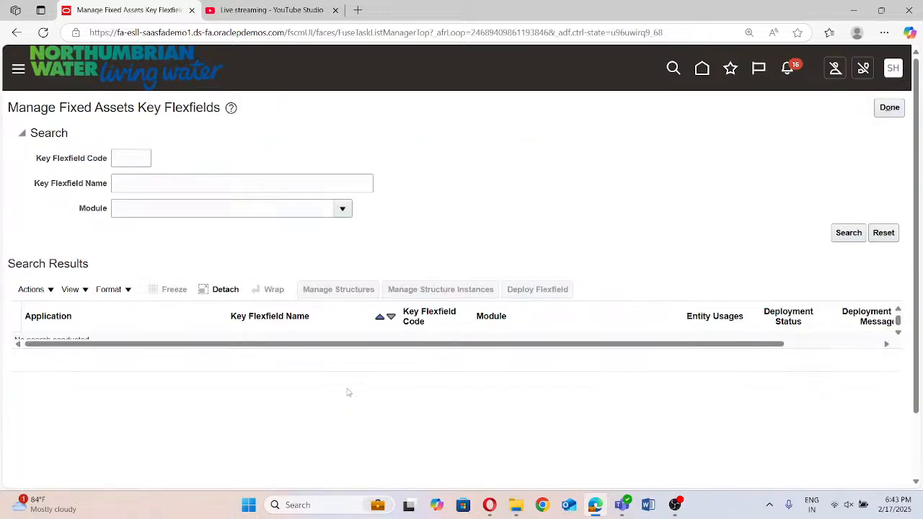
Search the fixed assets key flexfields by the name "Fintegrate"
{"action": "left_click", "coordinate": [156, 182]}
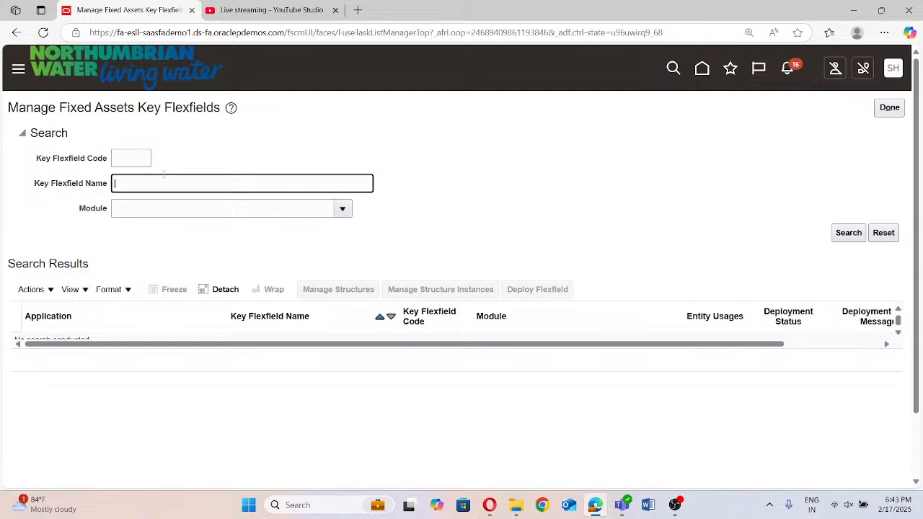
{"action": "type", "text": "Fintegrate"}
{"action": "left_click", "coordinate": [846, 236]}
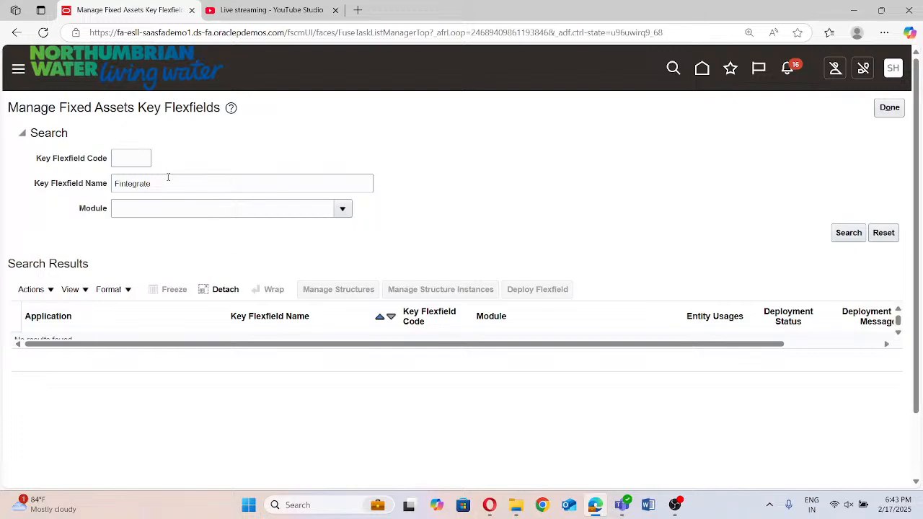
Clear the key flexfield name and list all fixed assets key flexfields
{"action": "left_click", "coordinate": [134, 184]}
{"action": "key", "text": "ctrl+a"}
{"action": "key", "text": "BackSpace"}
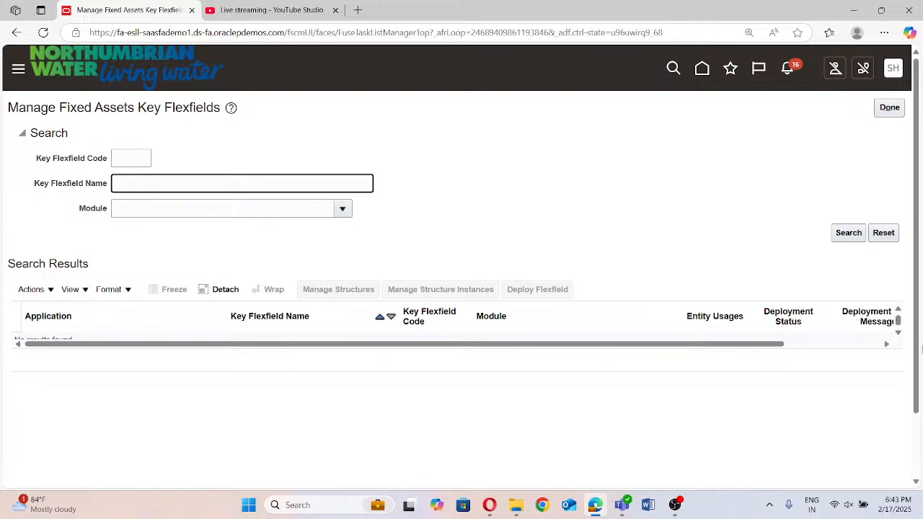
{"action": "left_click", "coordinate": [849, 232]}
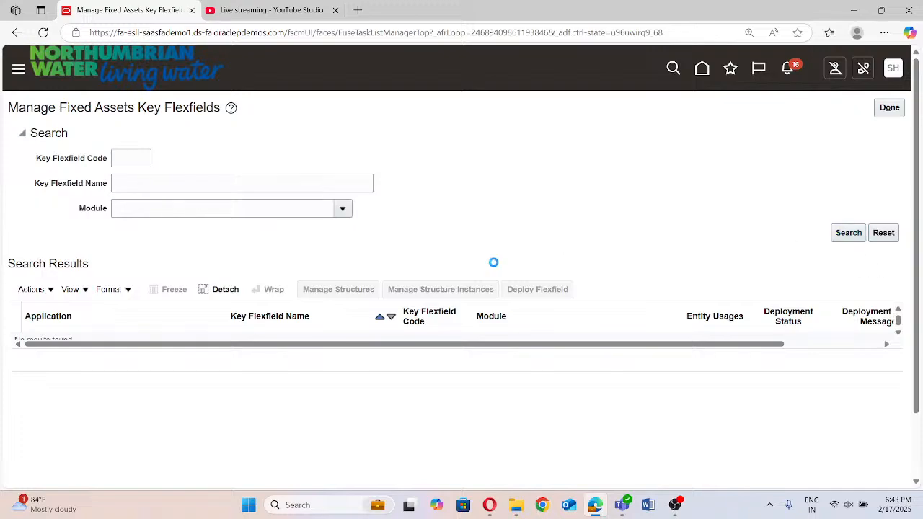
Search the fixed assets key flexfields by the name "Asset Key"
{"action": "left_click", "coordinate": [135, 183]}
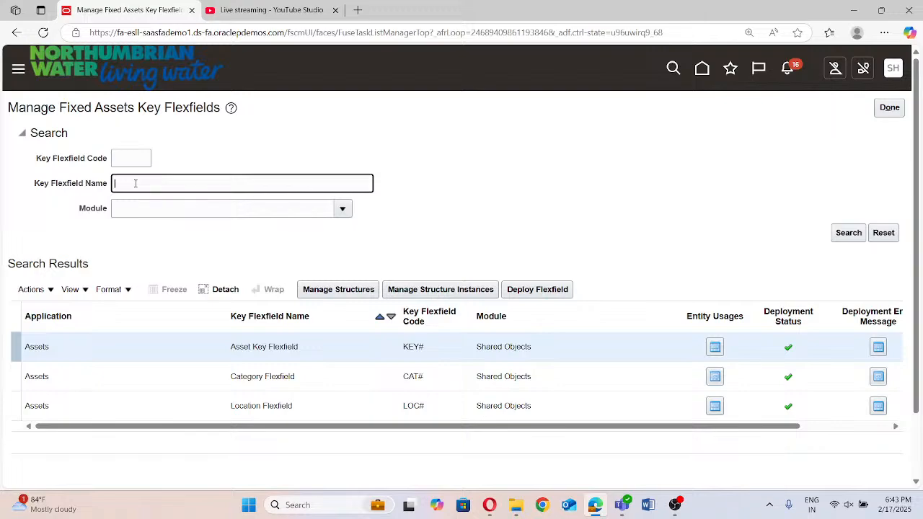
{"action": "type", "text": "Finte"}
{"action": "key", "text": "BackSpace"}
{"action": "key", "text": "BackSpace"}
{"action": "key", "text": "BackSpace"}
{"action": "key", "text": "BackSpace"}
{"action": "key", "text": "BackSpace"}
{"action": "type", "text": "Asseyt Key"}
{"action": "left_click", "coordinate": [848, 233]}
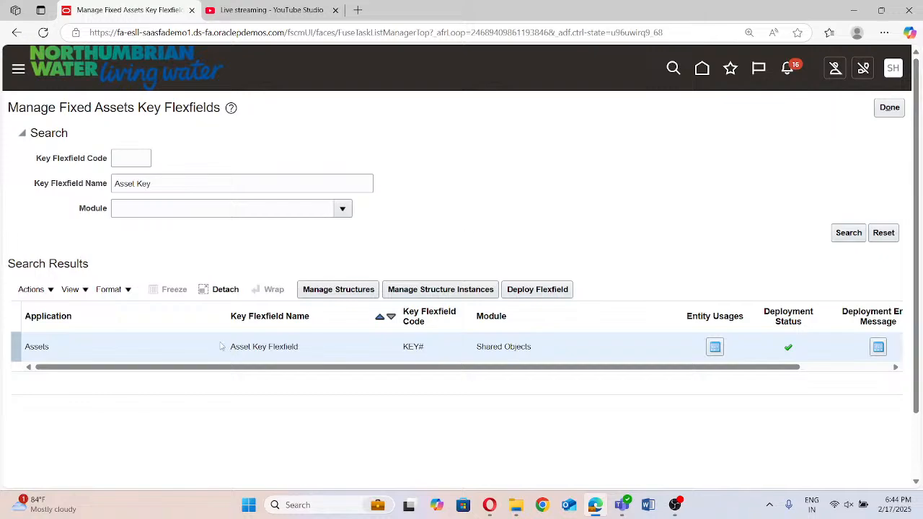
Open the Asset Key Flexfield's structures and search them by the name "Fintegrate"
{"action": "left_click", "coordinate": [336, 290]}
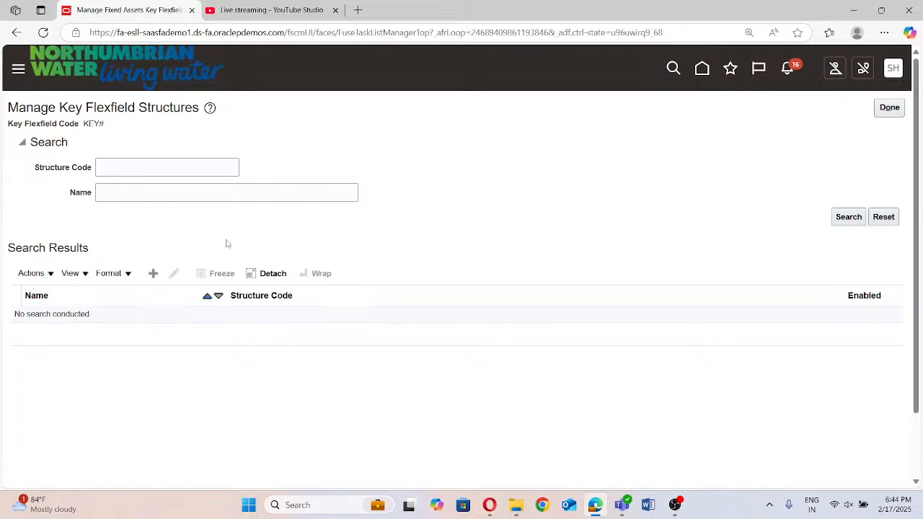
{"action": "left_click", "coordinate": [130, 193]}
{"action": "type", "text": "fintegrate"}
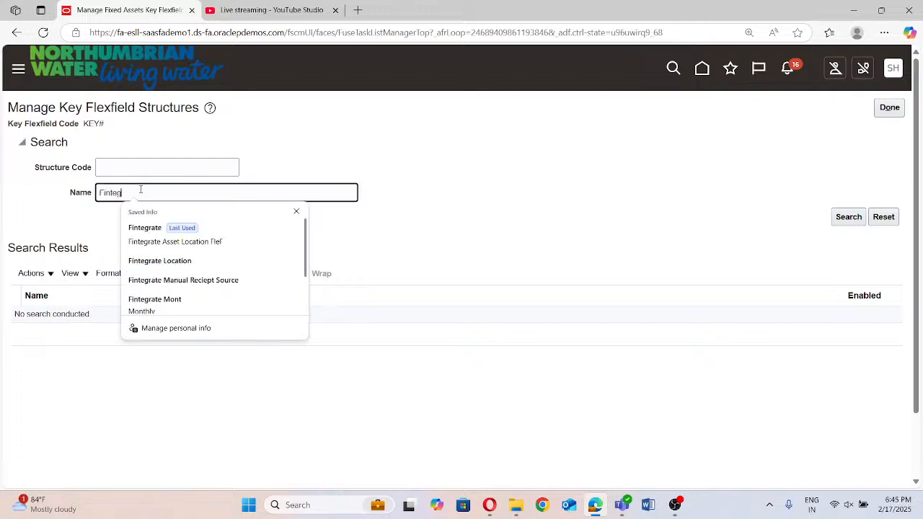
{"action": "left_click", "coordinate": [381, 197]}
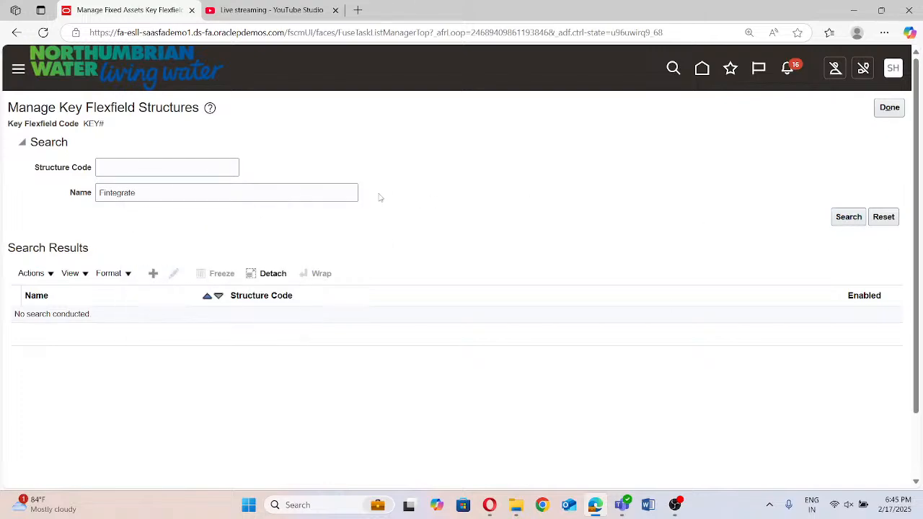
{"action": "double_click", "coordinate": [170, 195]}
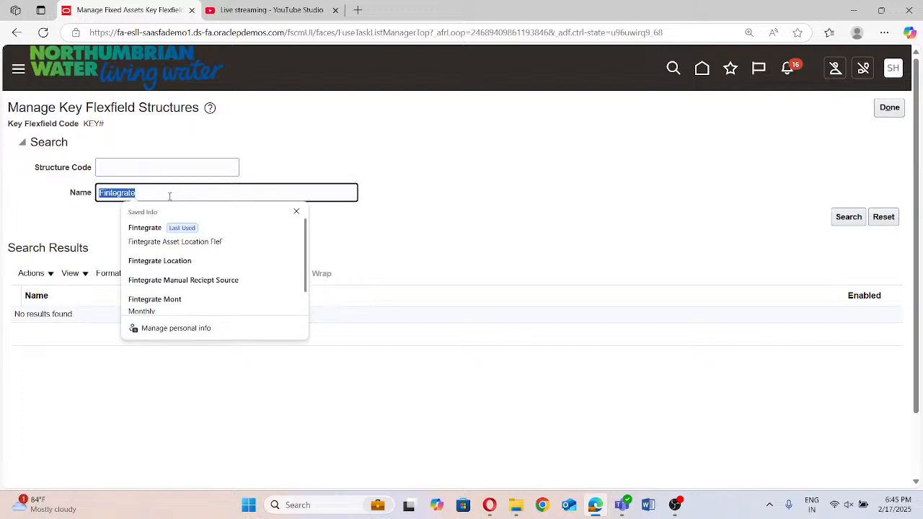
Create a new Asset Key flexfield structure with the structure code "Fintegrate Assetkey Flexfield"
{"action": "key", "text": "BackSpace"}
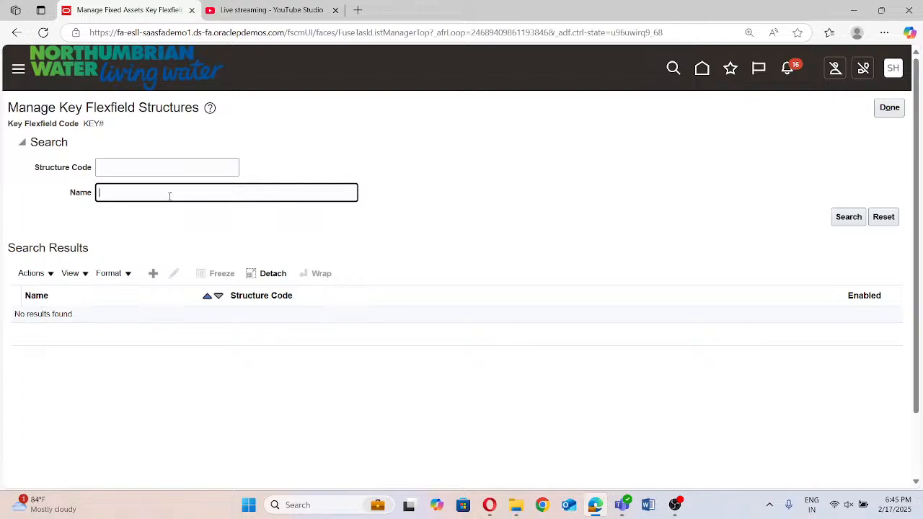
{"action": "left_click", "coordinate": [153, 274]}
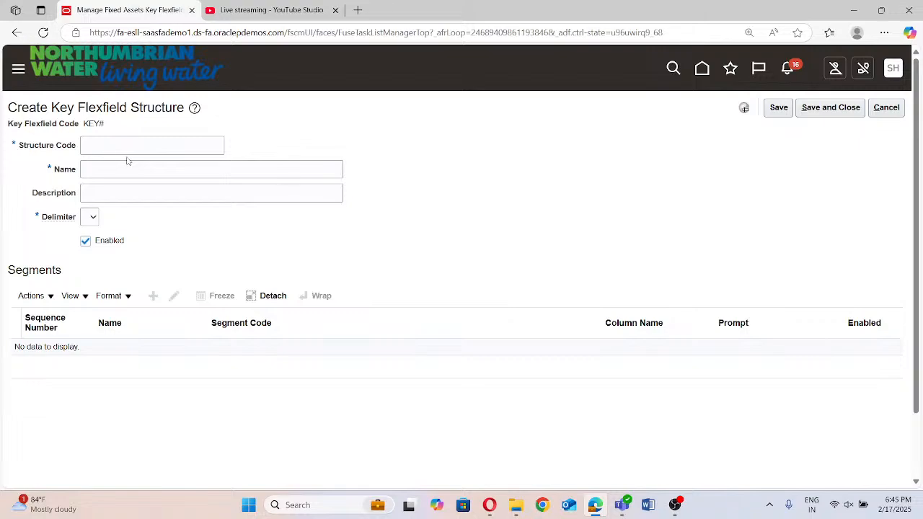
{"action": "left_click", "coordinate": [128, 144]}
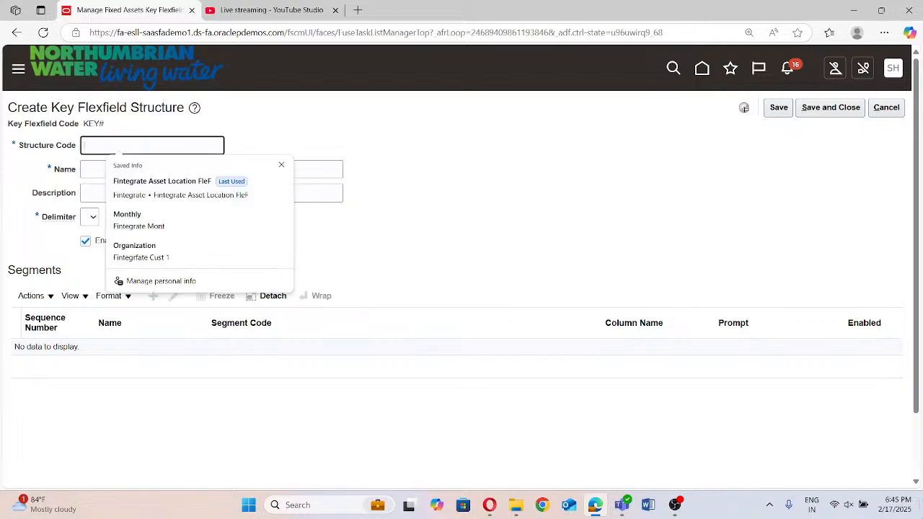
{"action": "type", "text": "G"}
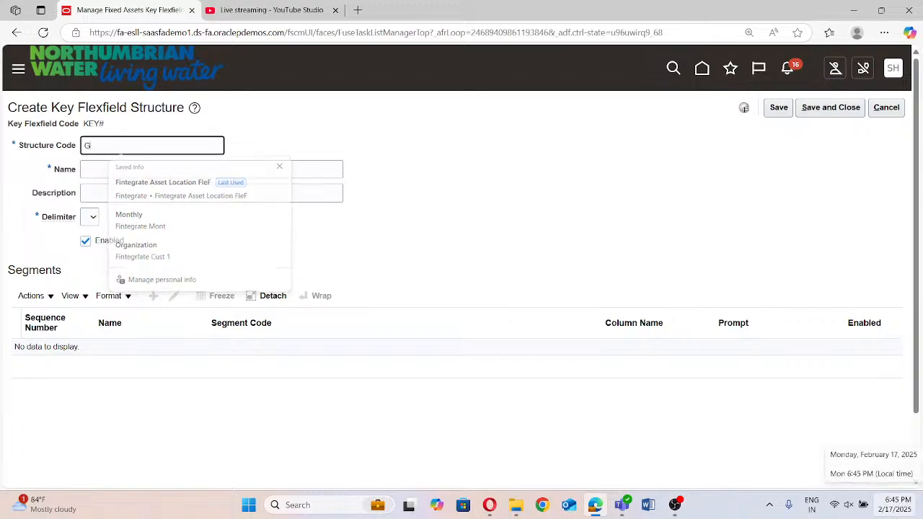
{"action": "key", "text": "BackSpace"}
{"action": "type", "text": "Fox"}
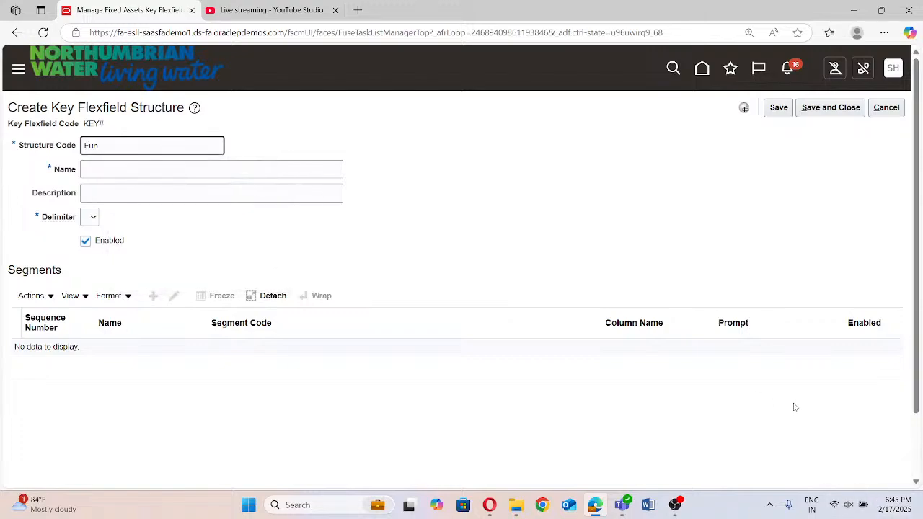
{"action": "key", "text": "BackSpace"}
{"action": "key", "text": "BackSpace"}
{"action": "type", "text": "inte"}
{"action": "key", "text": "BackSpace"}
{"action": "type", "text": "og"}
{"action": "type", "text": "rate"}
{"action": "type", "text": " Asse"}
{"action": "type", "text": "tkey "}
{"action": "type", "text": "Fk"}
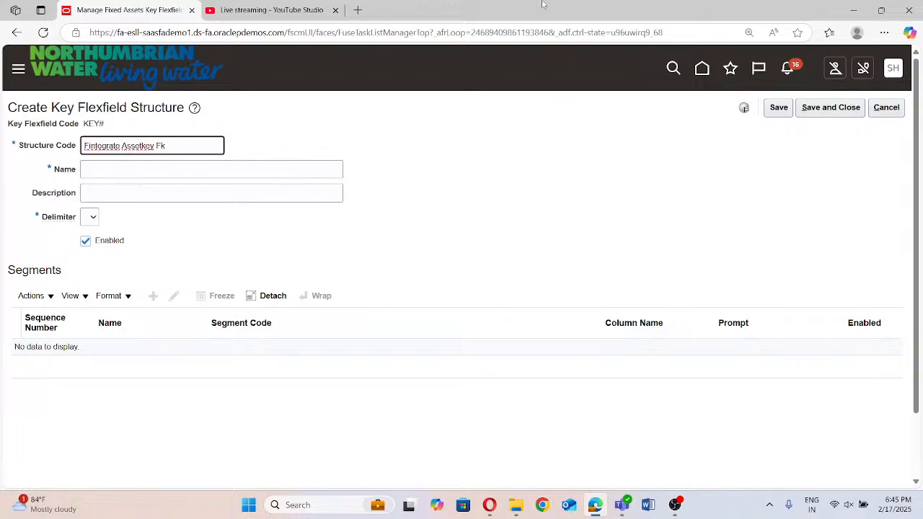
{"action": "key", "text": "BackSpace"}
{"action": "type", "text": "lexfie"}
{"action": "key", "text": "BackSpace"}
{"action": "type", "text": "eld"}
Copy the structure code "Fintegrate Assetkey Flexfield" into the structure's name and description
{"action": "left_click", "coordinate": [116, 192]}
{"action": "left_click", "coordinate": [119, 172]}
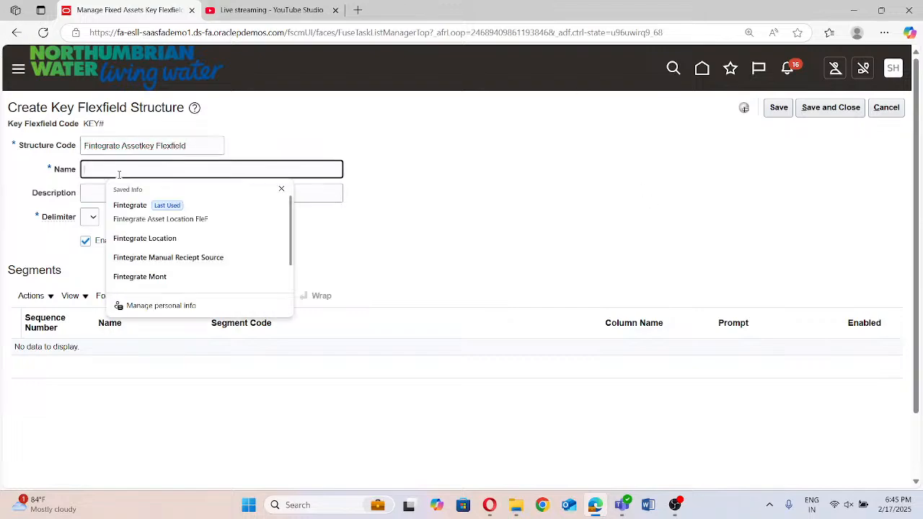
{"action": "left_click", "coordinate": [208, 158]}
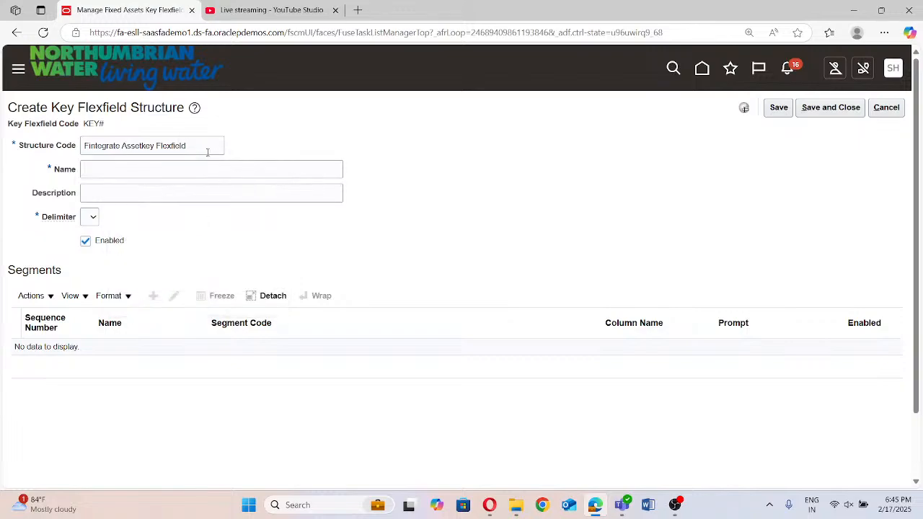
{"action": "left_click", "coordinate": [208, 148]}
{"action": "triple_click", "coordinate": [186, 145]}
{"action": "key", "text": "ctrl+c"}
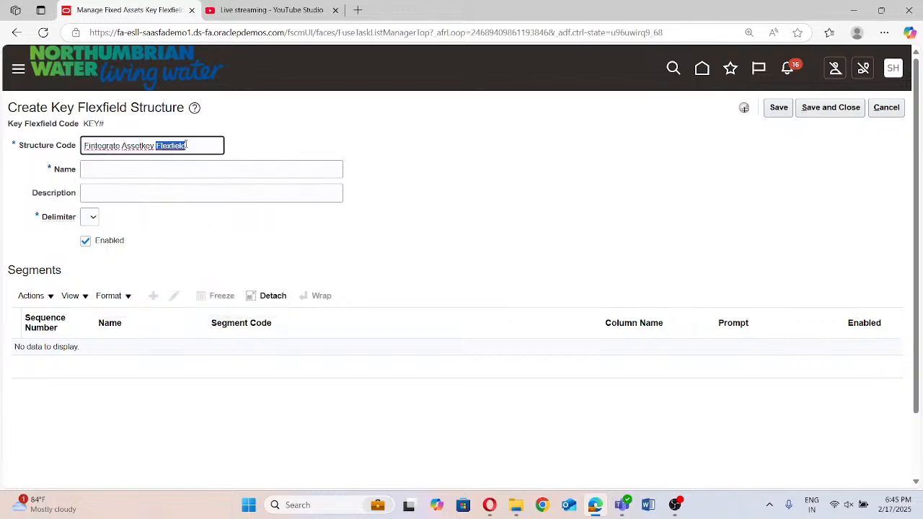
{"action": "left_click", "coordinate": [156, 171]}
{"action": "key", "text": "ctrl+v"}
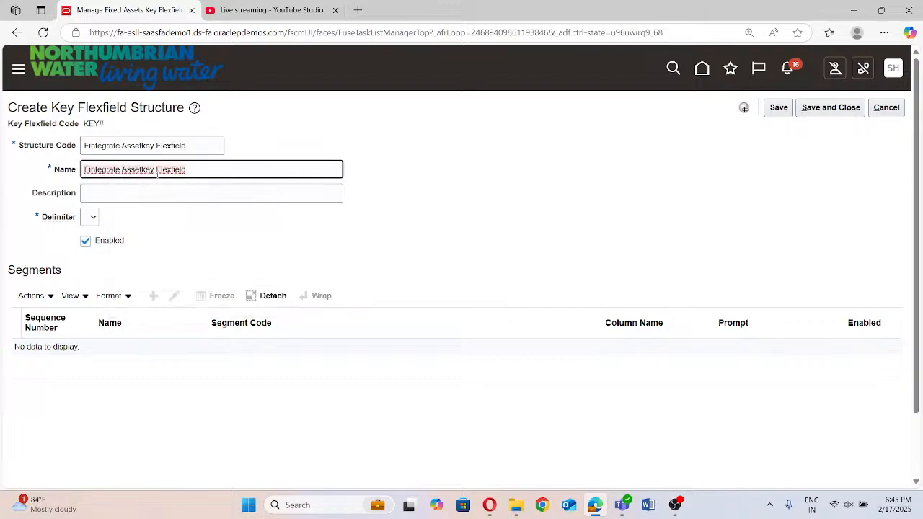
{"action": "left_click", "coordinate": [148, 191]}
{"action": "key", "text": "ctrl+v"}
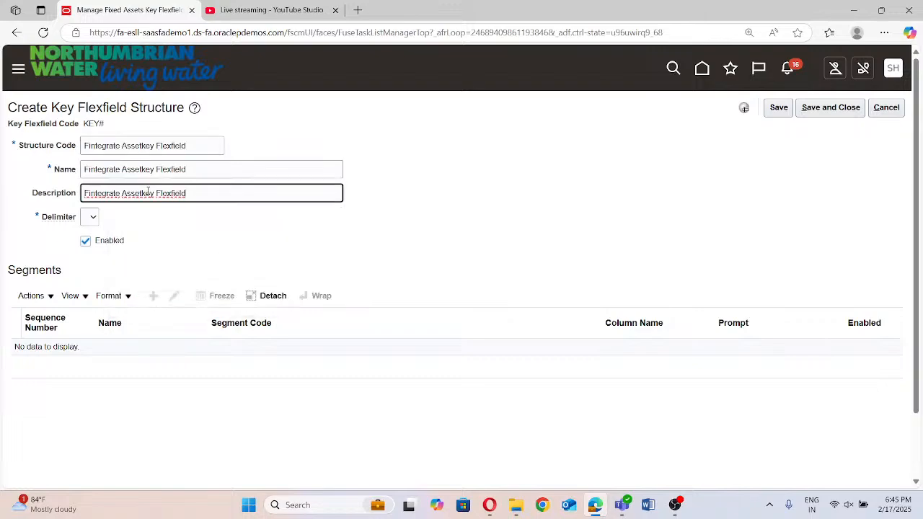
Set the structure's delimiter to a period and save the structure as not enabled
{"action": "left_click", "coordinate": [92, 218]}
{"action": "left_click", "coordinate": [86, 309]}
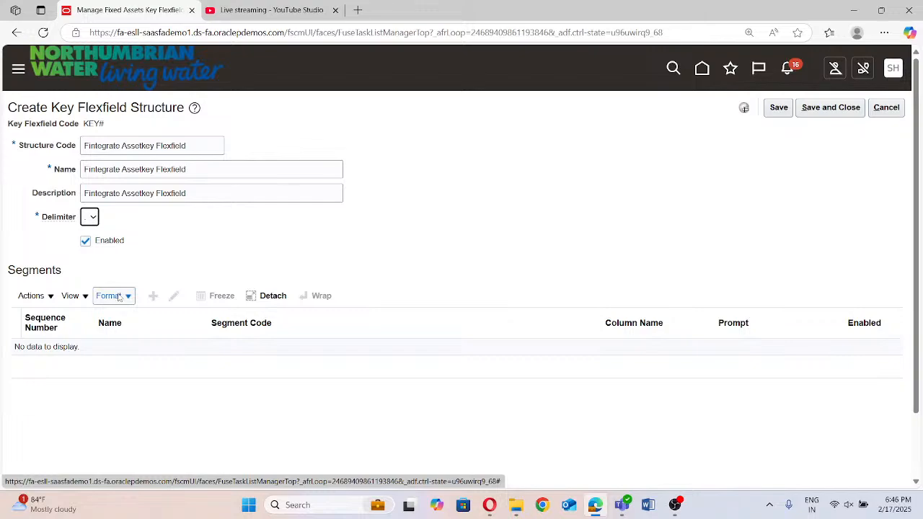
{"action": "left_click", "coordinate": [779, 108]}
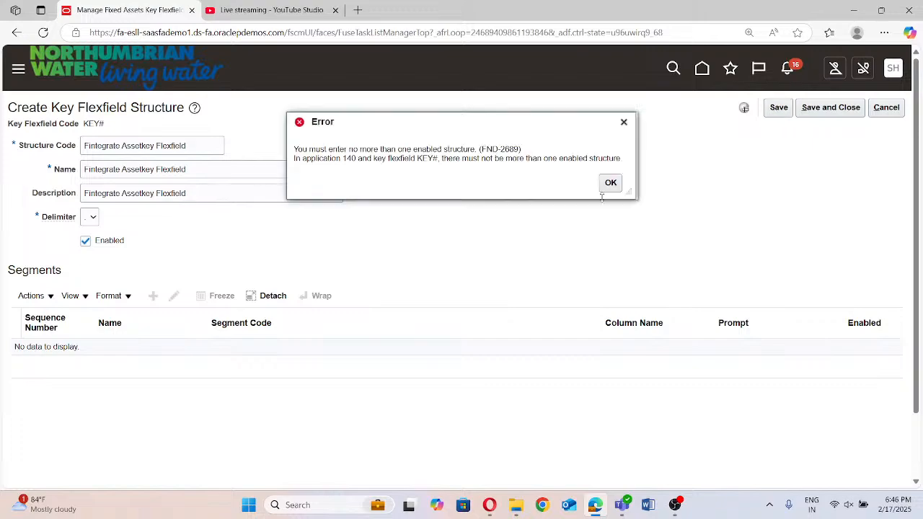
{"action": "left_click", "coordinate": [85, 241]}
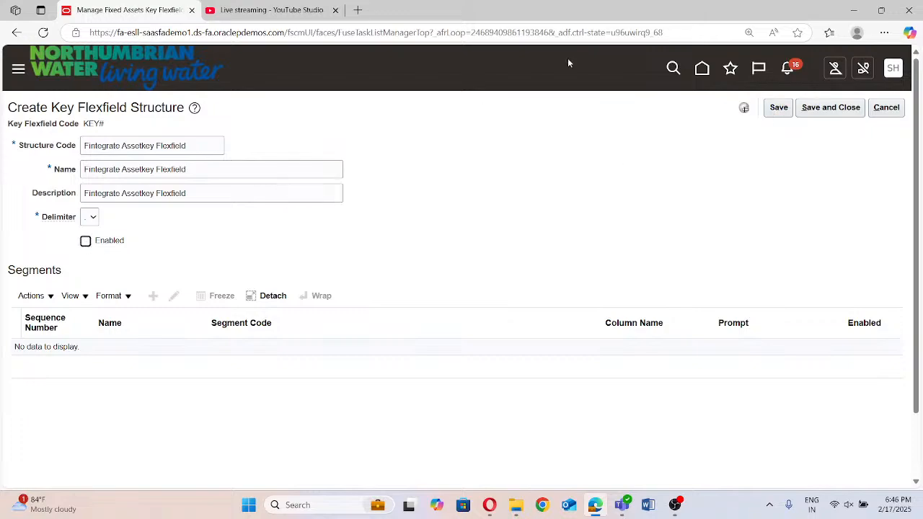
{"action": "left_click", "coordinate": [779, 108]}
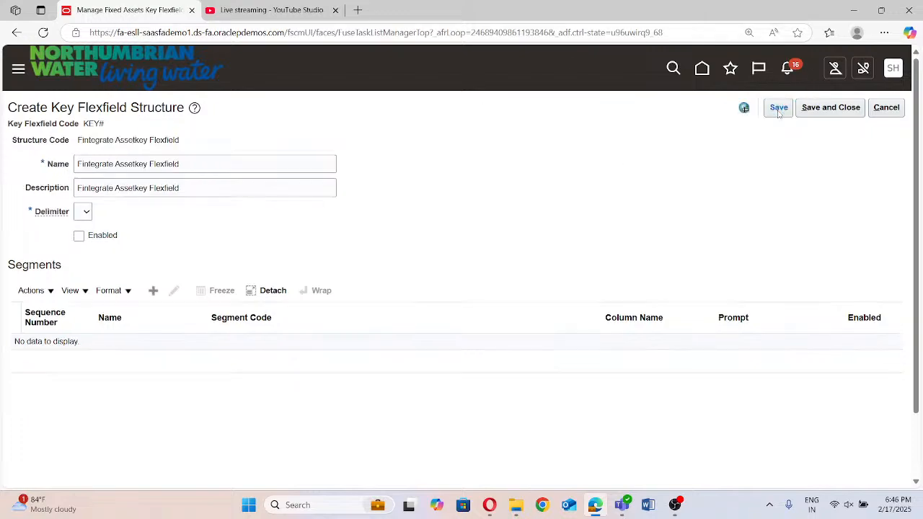
Add a segment to the structure with the segment code "FintegrateKey" and let its API name fill in
{"action": "left_click", "coordinate": [153, 292]}
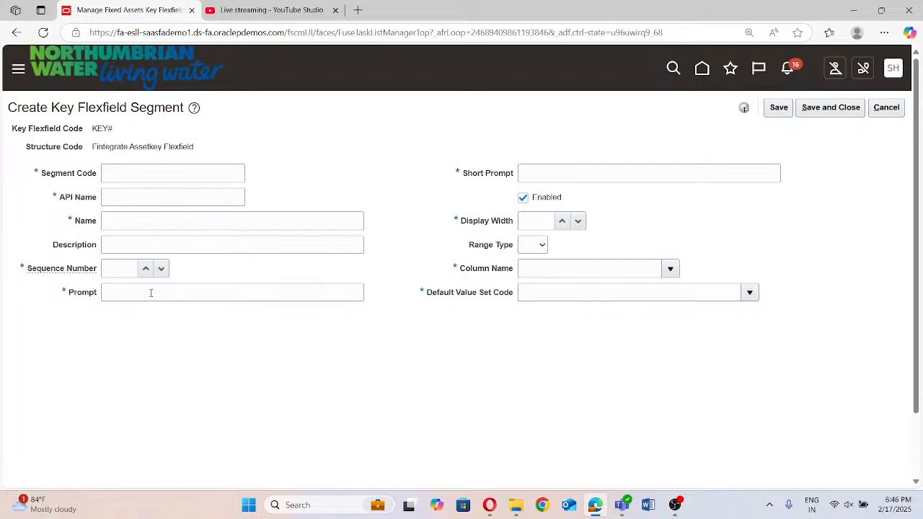
{"action": "left_click", "coordinate": [124, 173]}
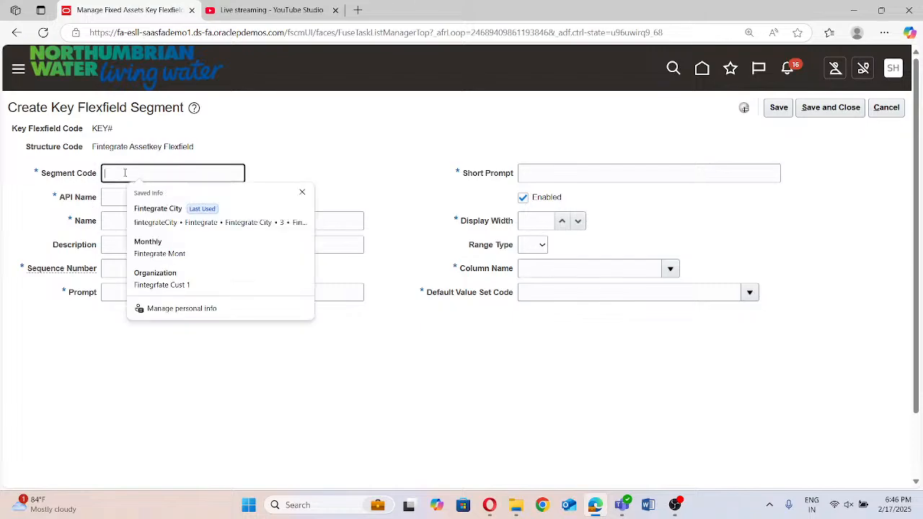
{"action": "type", "text": "Fintegrate"}
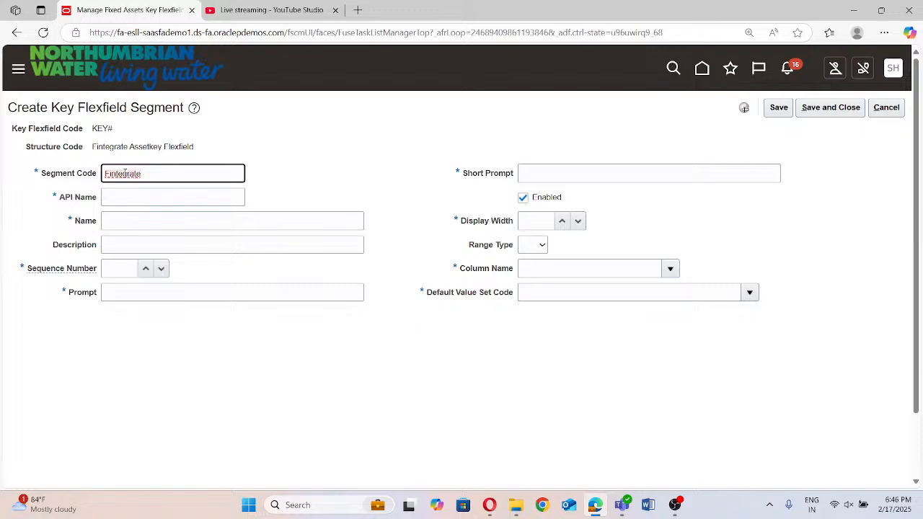
{"action": "type", "text": "Key"}
{"action": "left_click", "coordinate": [148, 196]}
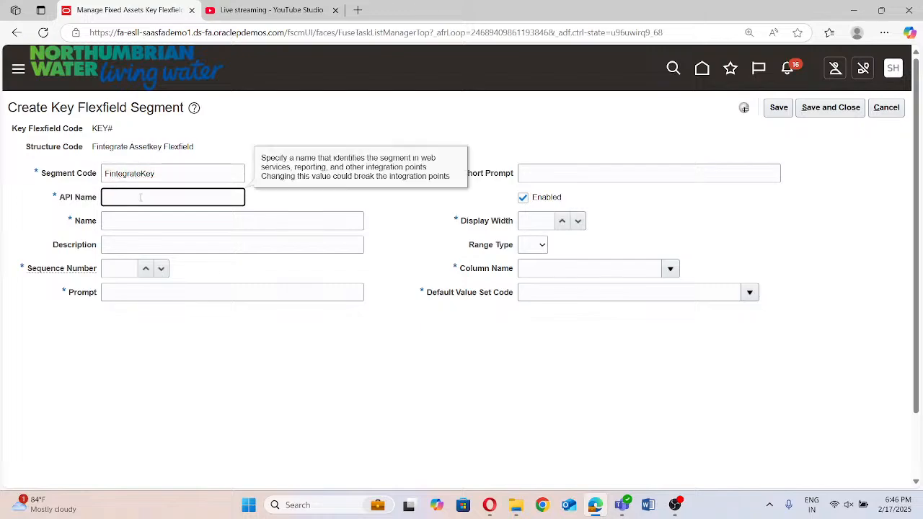
Copy the segment code "FintegrateKey" into the segment's name
{"action": "left_click", "coordinate": [162, 216]}
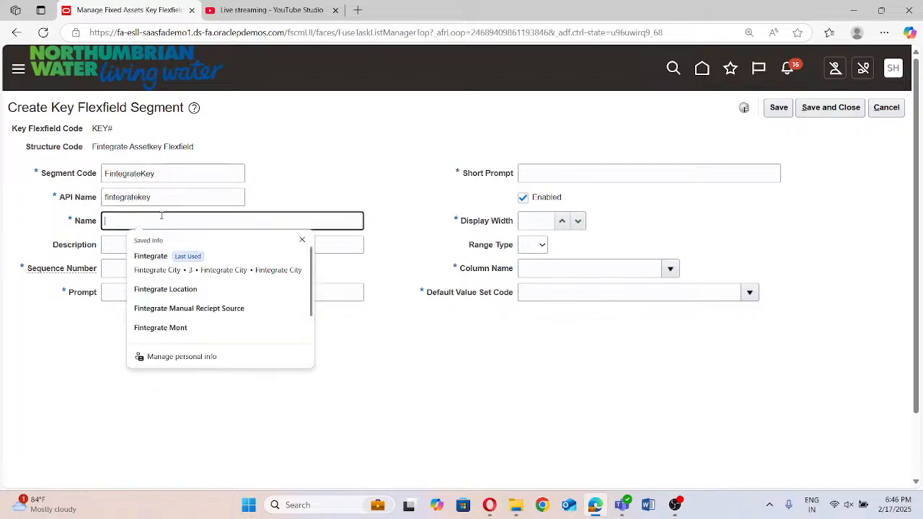
{"action": "double_click", "coordinate": [162, 175]}
{"action": "key", "text": "ctrl+c"}
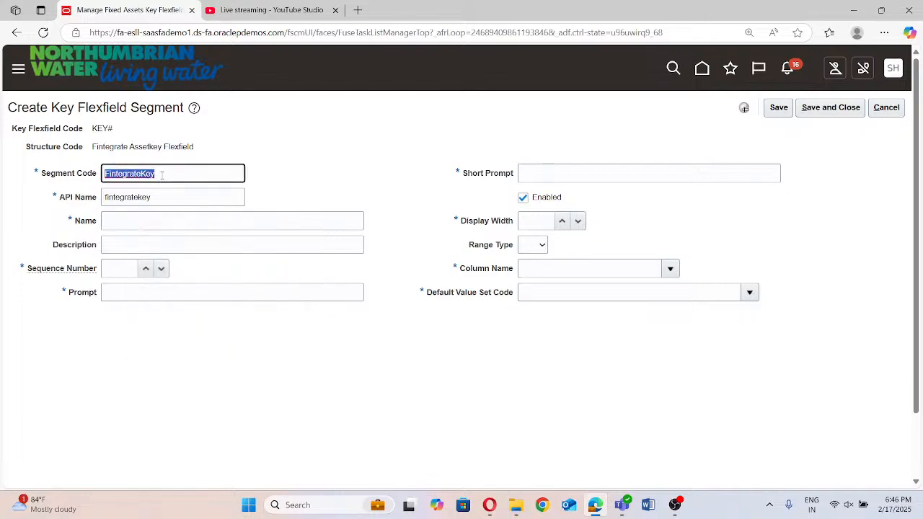
{"action": "left_click", "coordinate": [137, 222]}
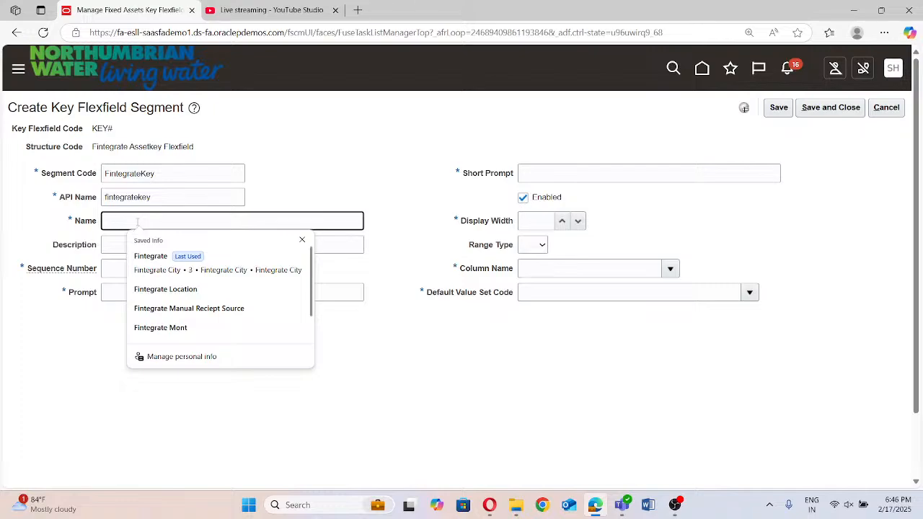
{"action": "key", "text": "ctrl+v"}
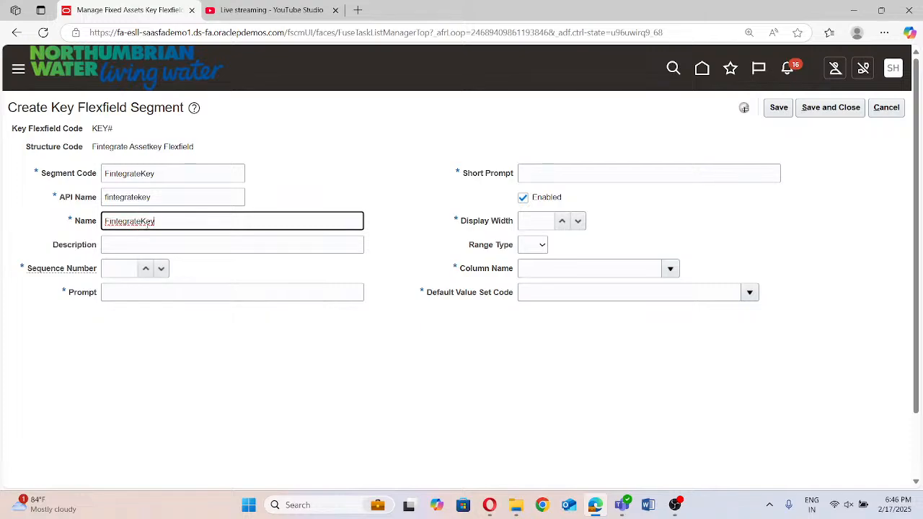
{"action": "left_click", "coordinate": [140, 221]}
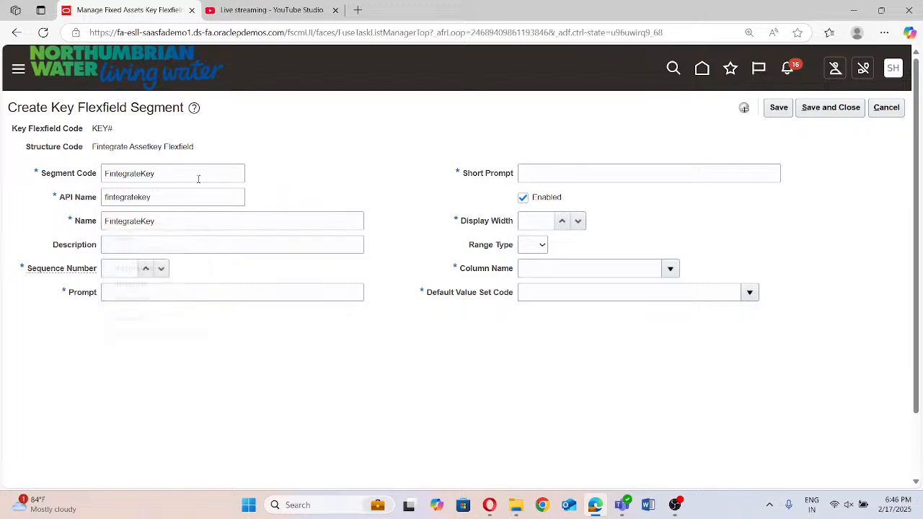
Change the segment code to "Fintegrate Asset Key"
{"action": "left_click", "coordinate": [142, 173]}
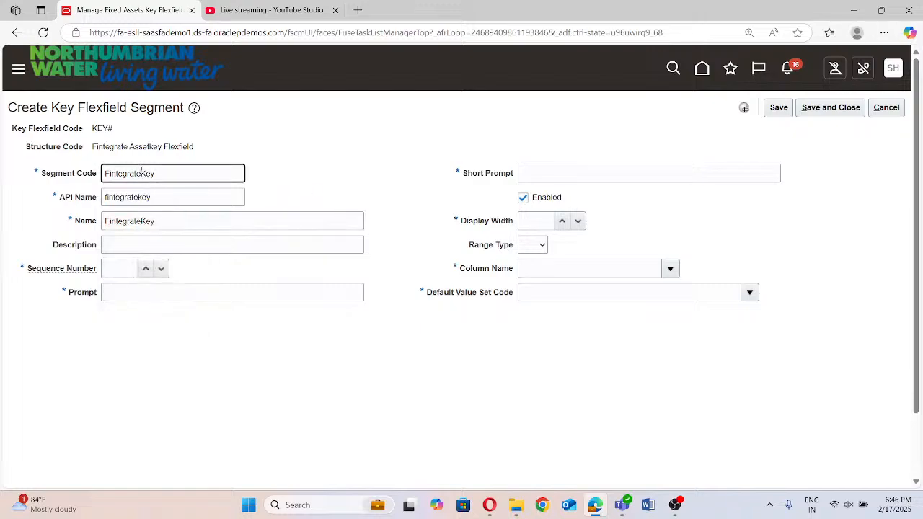
{"action": "type", "text": "Asset"}
{"action": "left_click", "coordinate": [200, 198]}
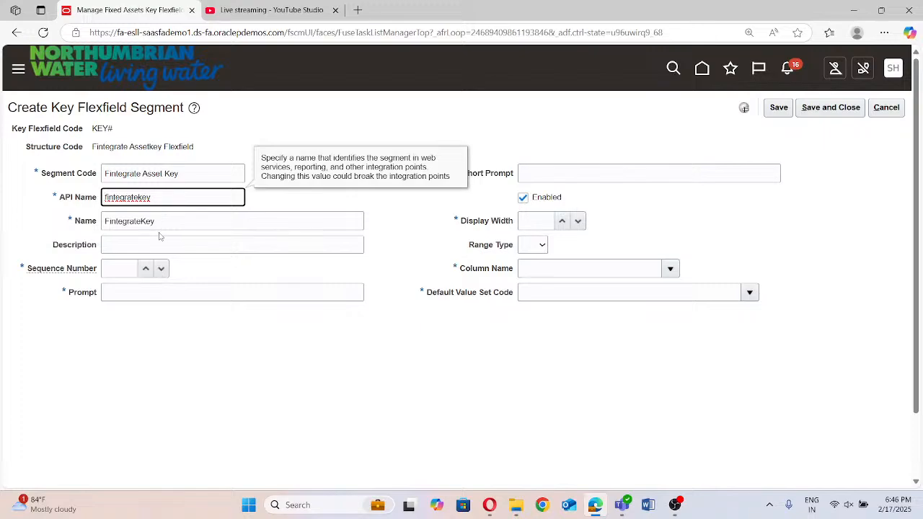
{"action": "left_click", "coordinate": [162, 220]}
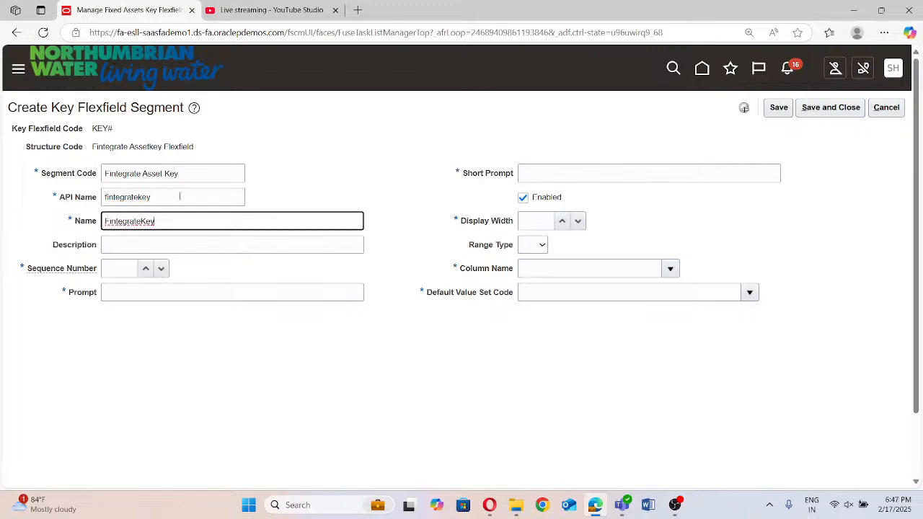
{"action": "left_click", "coordinate": [190, 174]}
{"action": "triple_click", "coordinate": [190, 174]}
{"action": "type", "text": "c"}
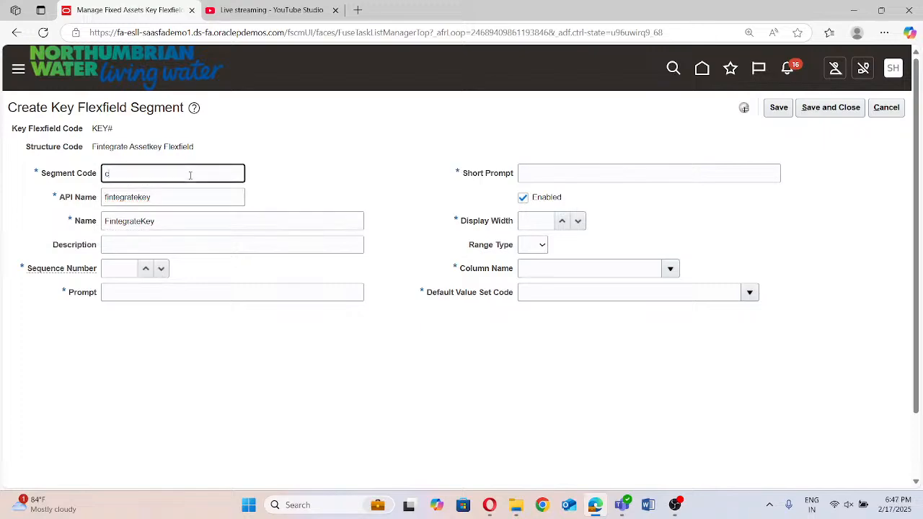
{"action": "key", "text": "ctrl+v"}
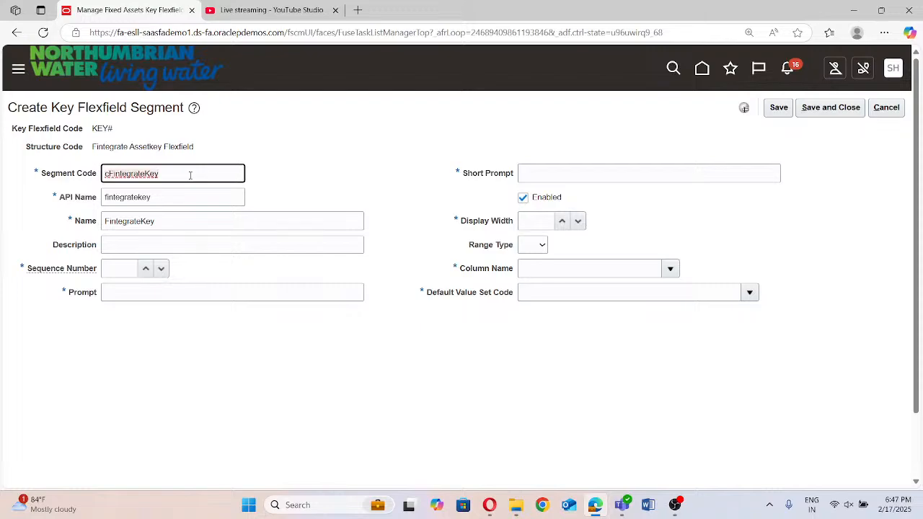
{"action": "key", "text": "ctrl+v"}
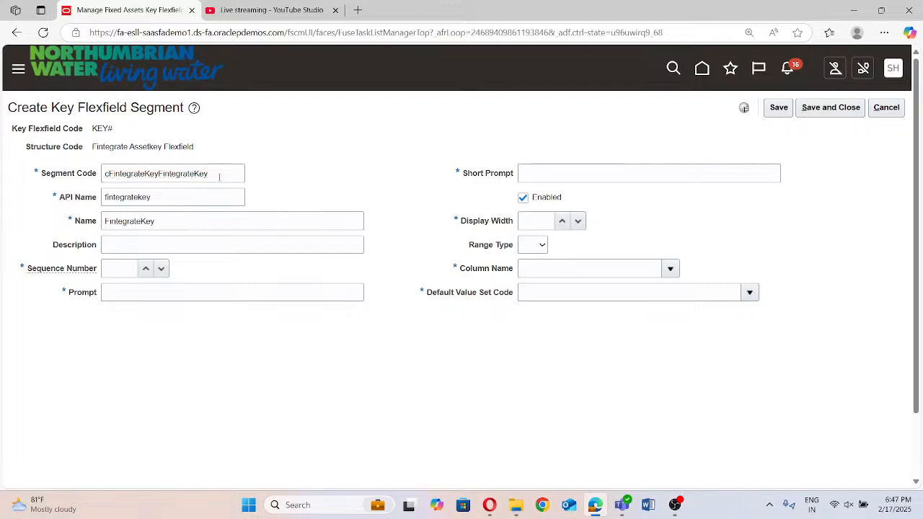
Replace the segment code with "Fintegrate AssetKey"
{"action": "double_click", "coordinate": [219, 176]}
{"action": "key", "text": "BackSpace"}
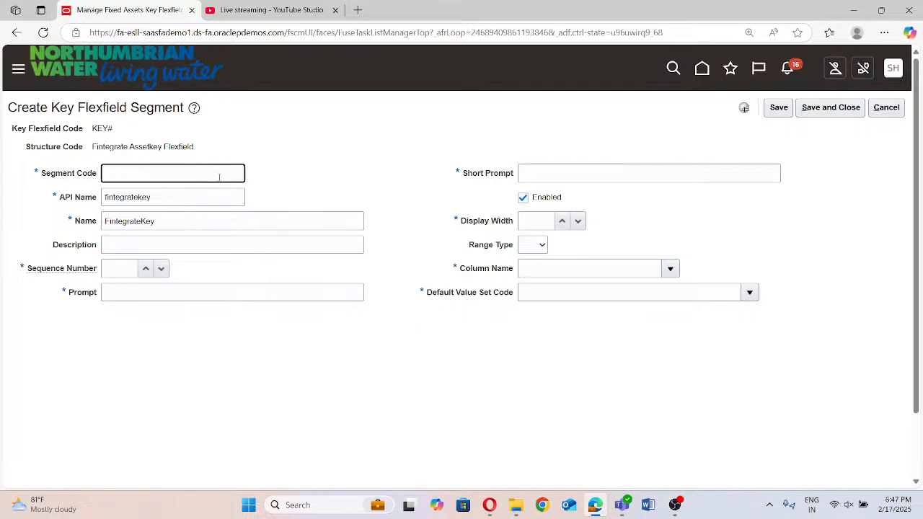
{"action": "type", "text": "Fintegrate A"}
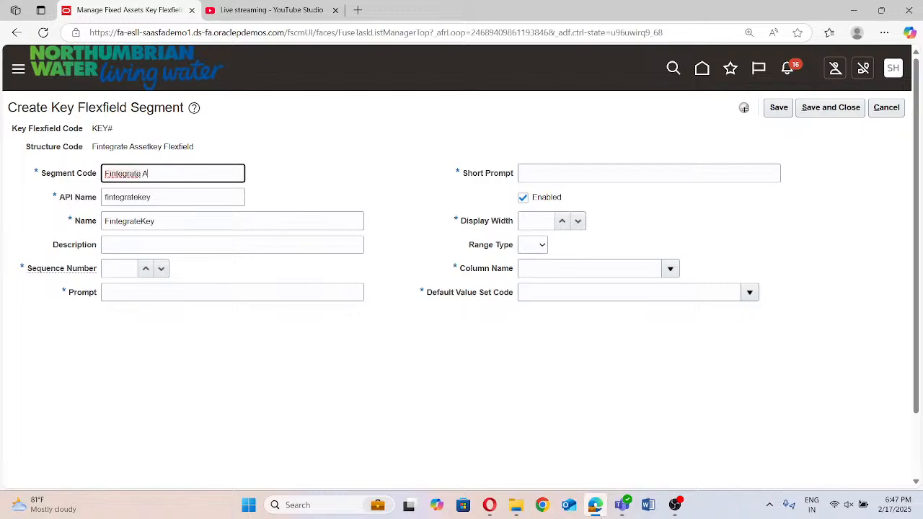
{"action": "type", "text": "ssetK"}
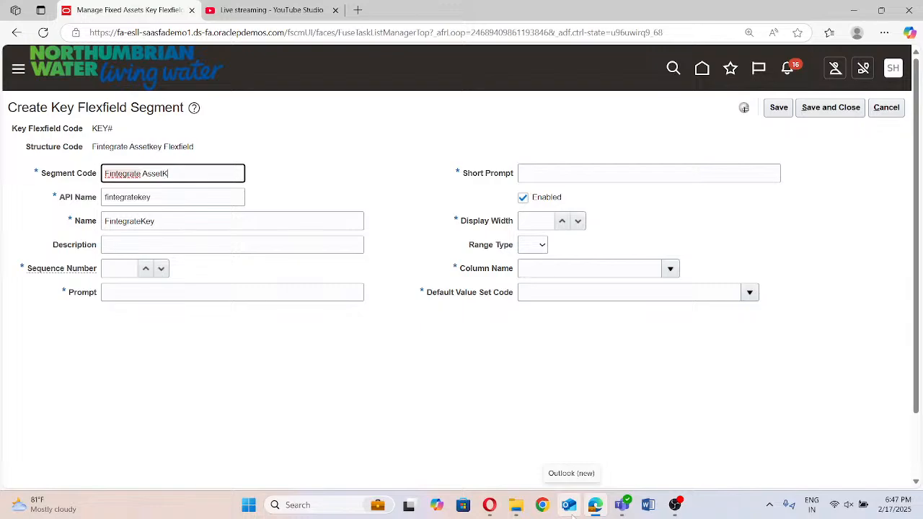
{"action": "type", "text": "ey"}
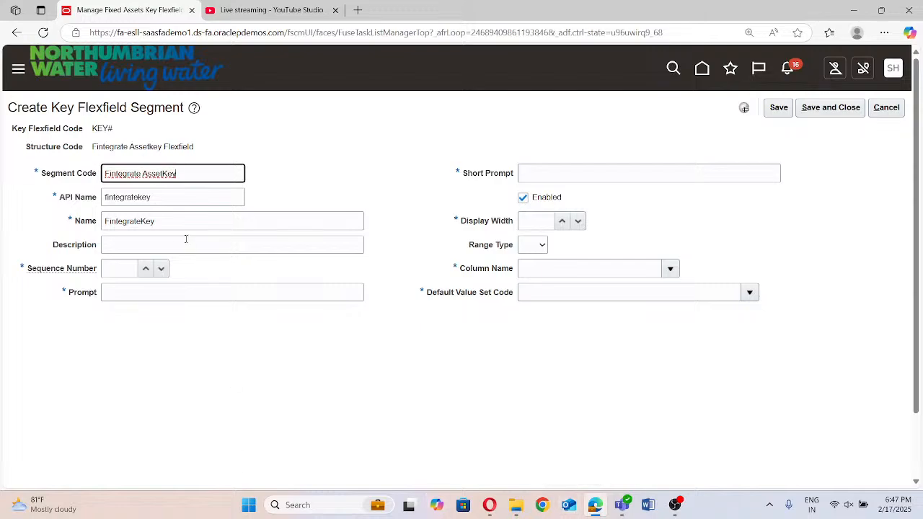
{"action": "left_click", "coordinate": [186, 178]}
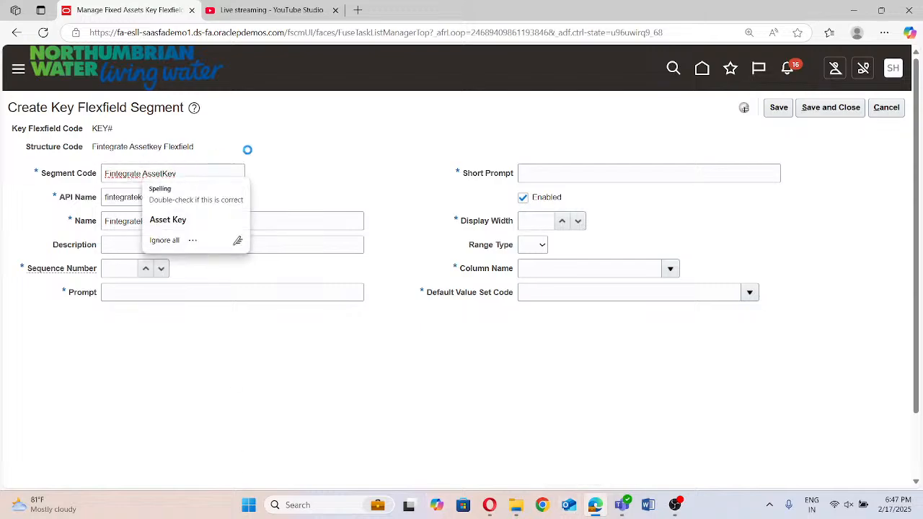
Copy the segment code "Fintegrate AssetKey" into the segment's name and description
{"action": "triple_click", "coordinate": [210, 168]}
{"action": "key", "text": "ctrl+c"}
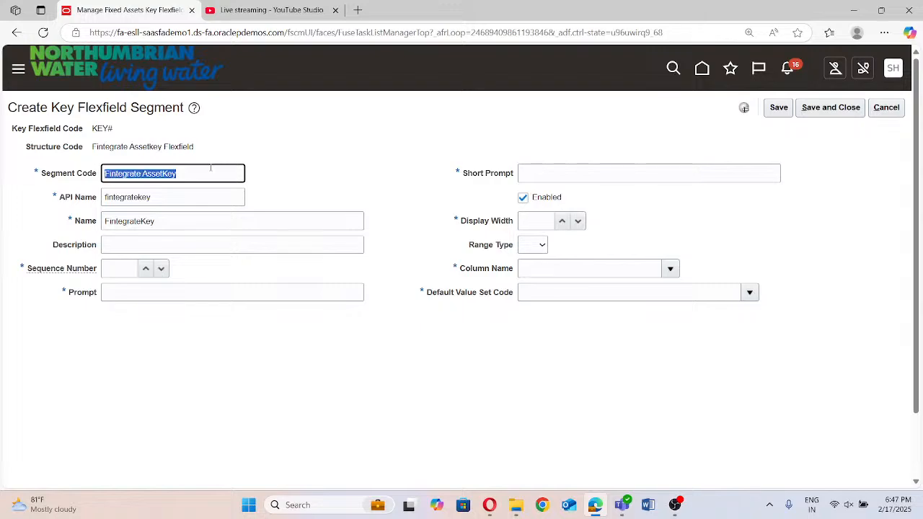
{"action": "double_click", "coordinate": [168, 213]}
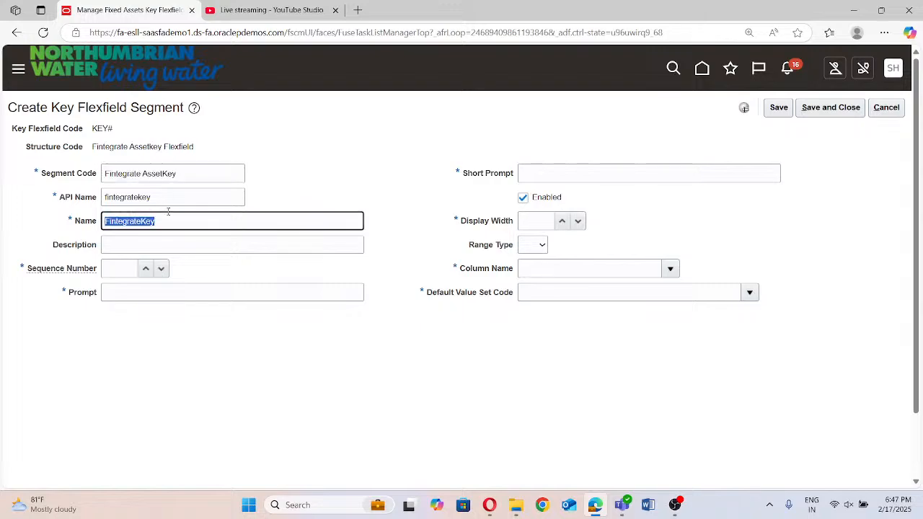
{"action": "key", "text": "ctrl+v"}
{"action": "left_click", "coordinate": [304, 174]}
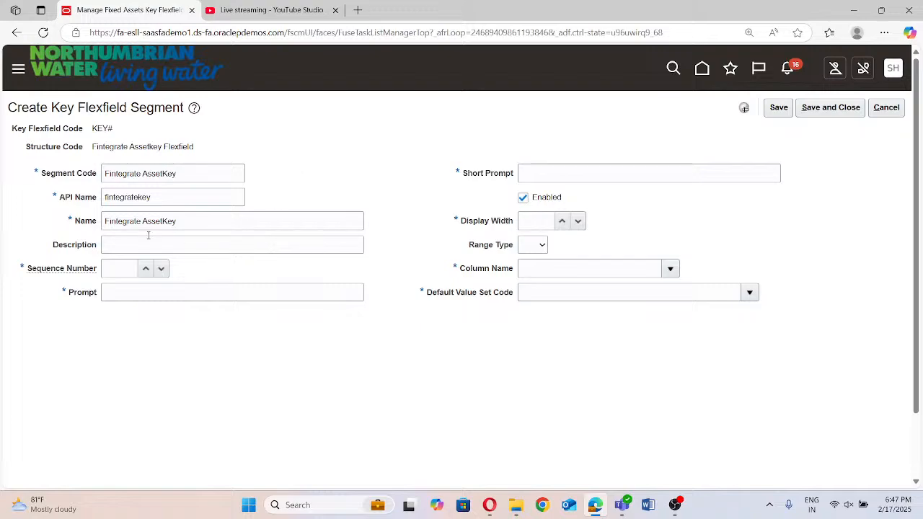
{"action": "left_click", "coordinate": [128, 246]}
{"action": "key", "text": "ctrl+v"}
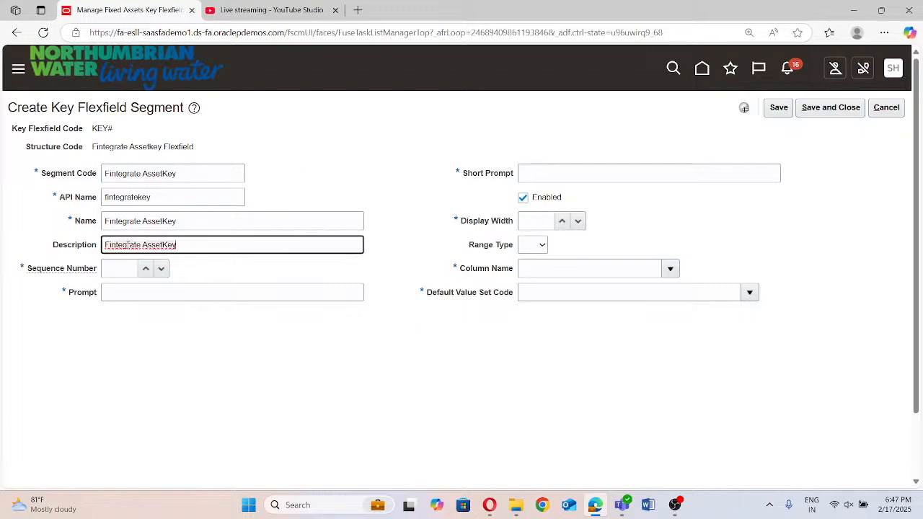
Set the segment's sequence number to 1 and enter "Fintegrate AssetKey" as its prompt and short prompt
{"action": "left_click", "coordinate": [116, 275]}
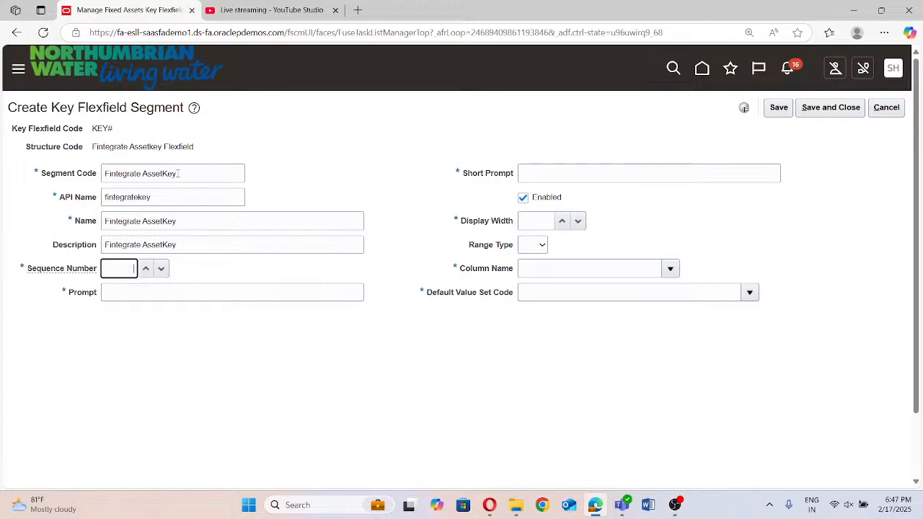
{"action": "type", "text": "1"}
{"action": "left_click", "coordinate": [180, 291]}
{"action": "key", "text": "ctrl+v"}
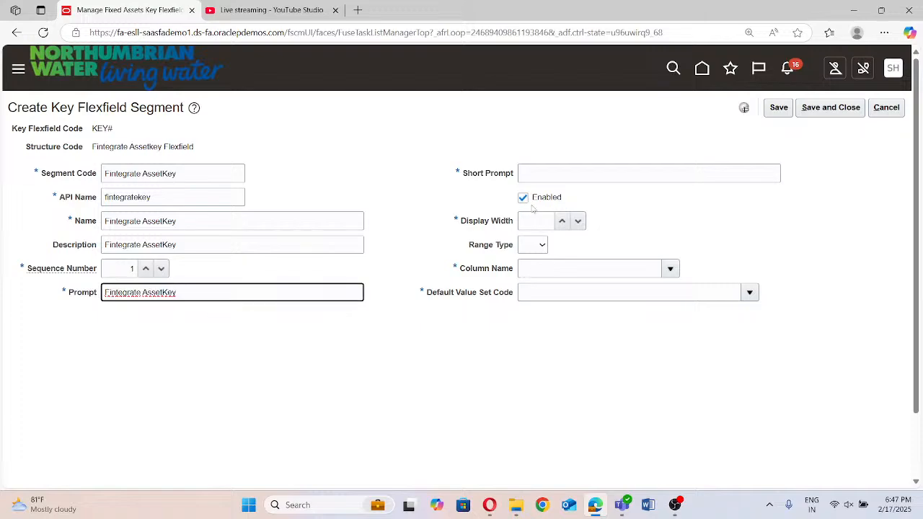
{"action": "left_click", "coordinate": [592, 177]}
{"action": "key", "text": "ctrl+v"}
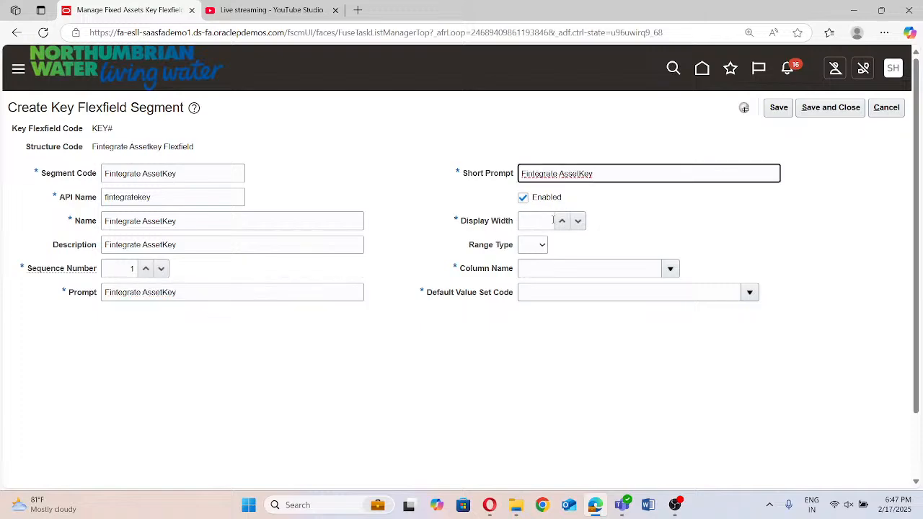
Set the segment's display width to 30 and its column name to SEGMENT1
{"action": "left_click", "coordinate": [548, 221]}
{"action": "type", "text": "30"}
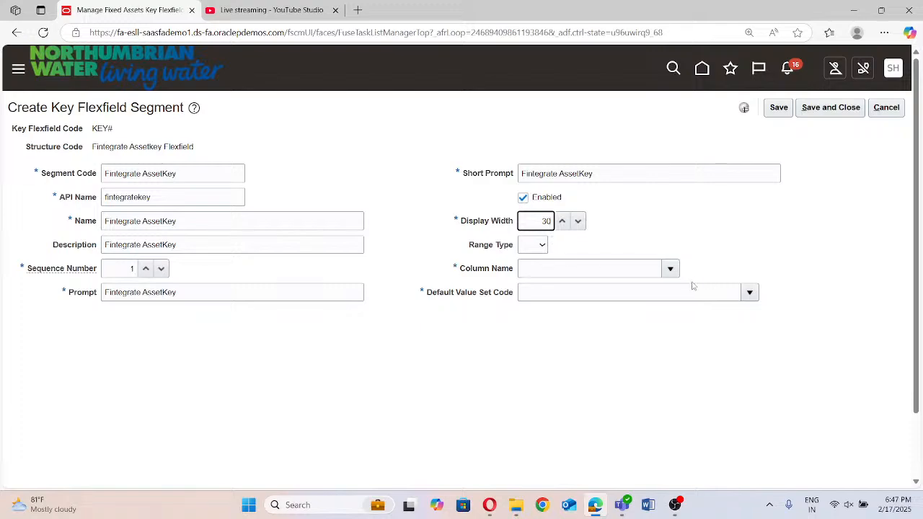
{"action": "left_click", "coordinate": [670, 268]}
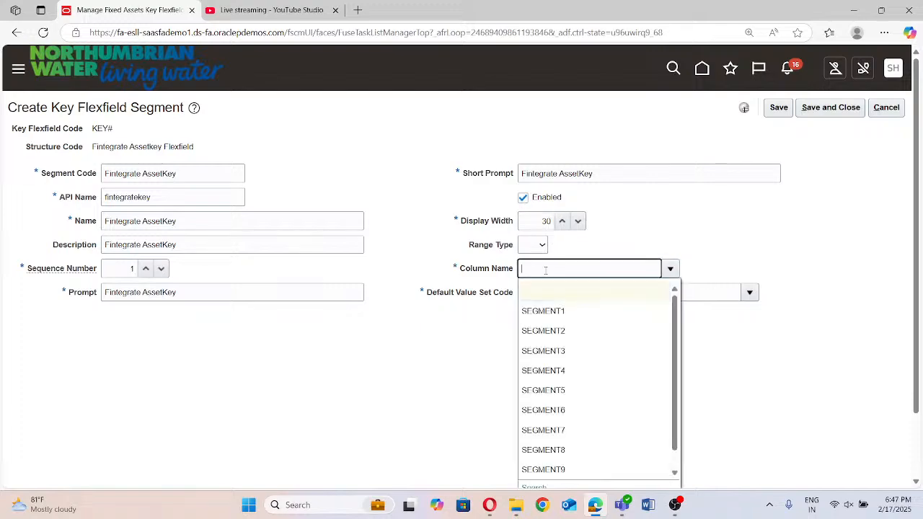
{"action": "left_click", "coordinate": [548, 309]}
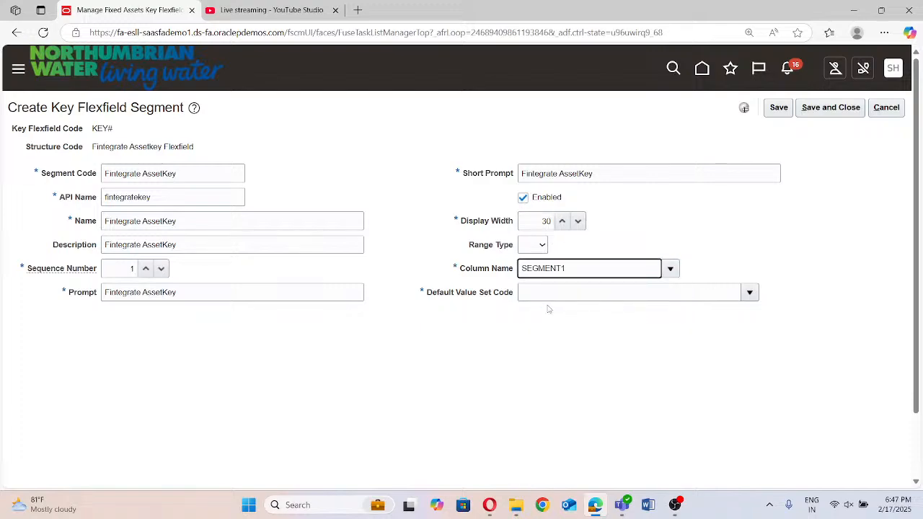
Search the value sets for "Fintegrate" and assign "Fintegrate Assetkey" as the segment's default value set code
{"action": "left_click", "coordinate": [749, 293]}
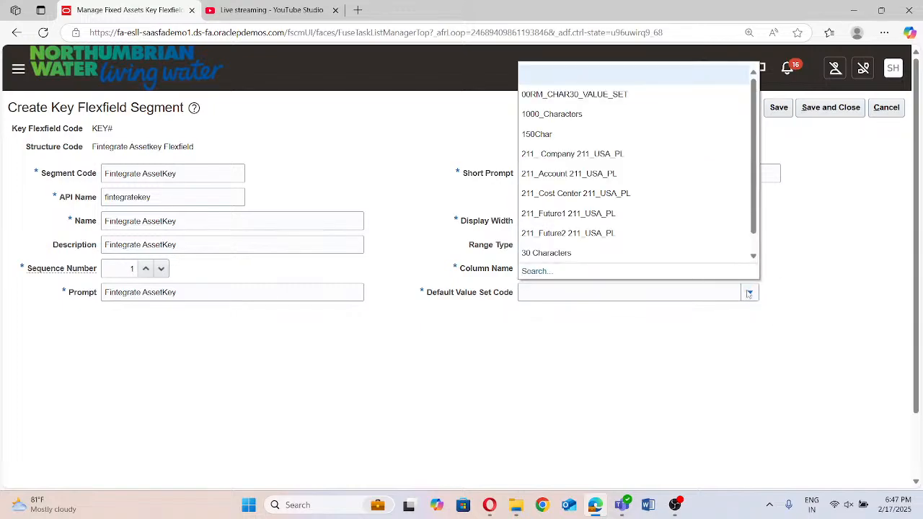
{"action": "left_click", "coordinate": [543, 271]}
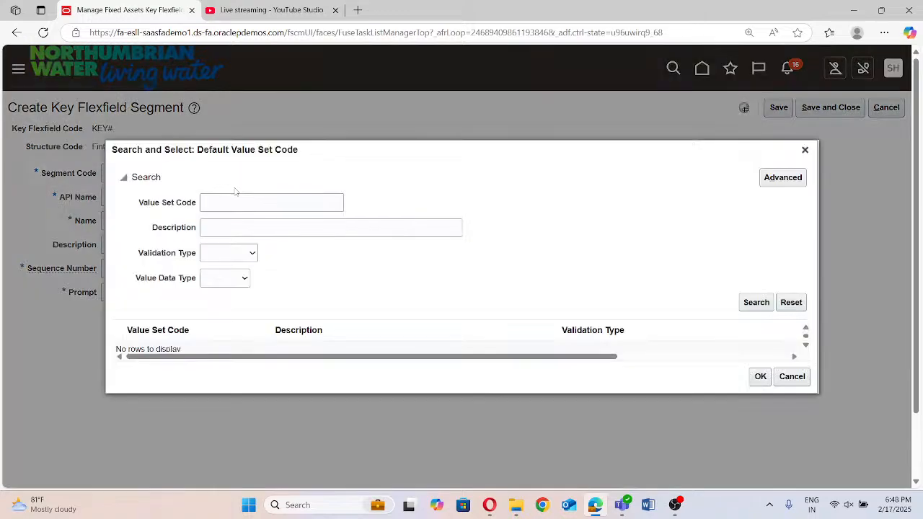
{"action": "left_click", "coordinate": [237, 202]}
{"action": "type", "text": "Fintegrate"}
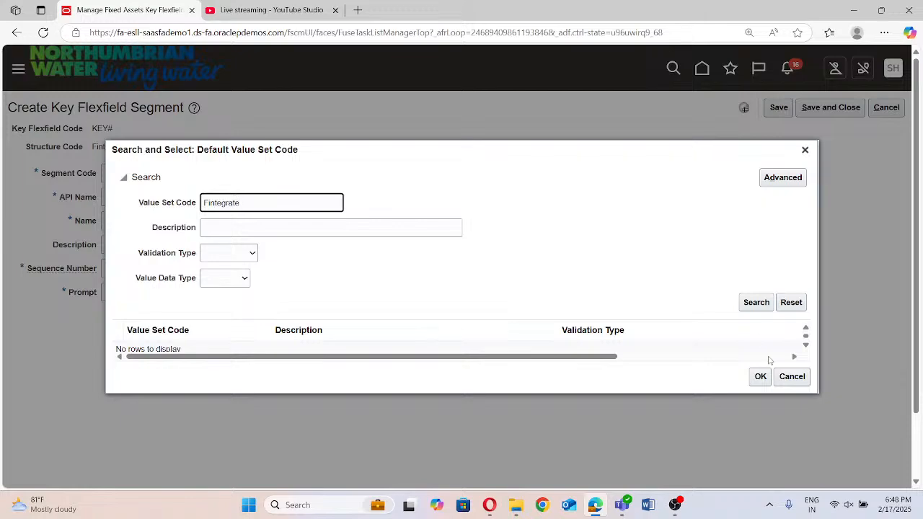
{"action": "left_click", "coordinate": [765, 306]}
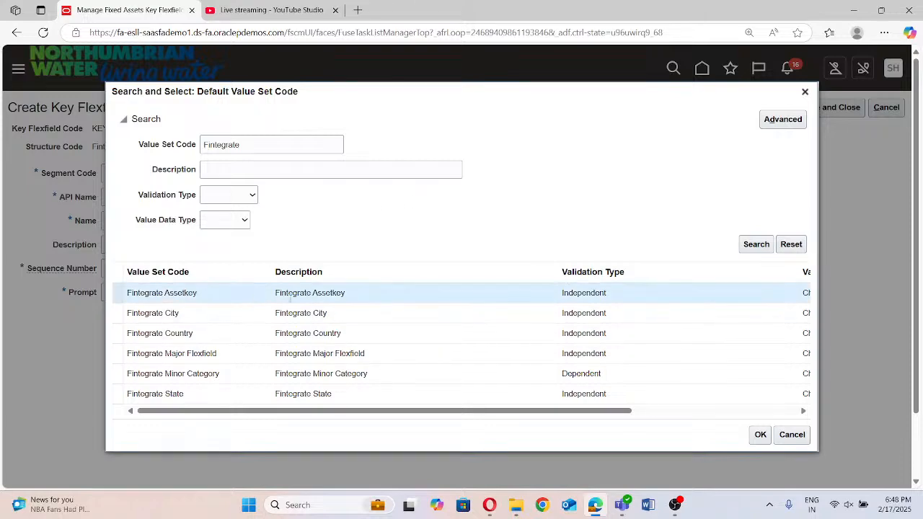
{"action": "left_click", "coordinate": [759, 435]}
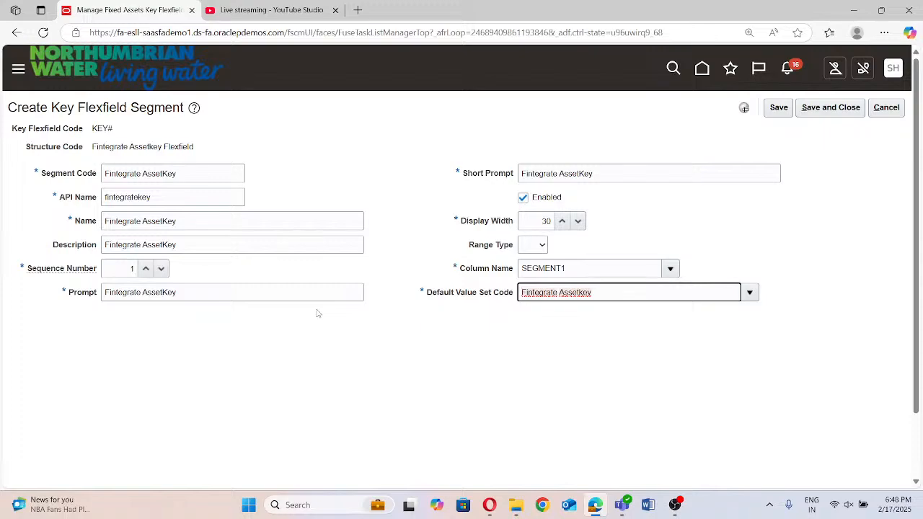
Save and close the asset key segment and its structure, and return to the key flexfields list
{"action": "left_click", "coordinate": [857, 113]}
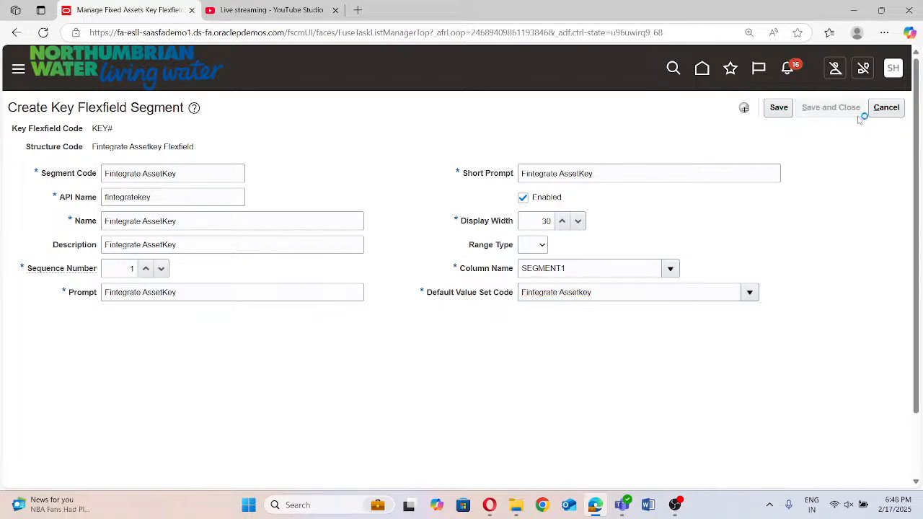
{"action": "left_click", "coordinate": [828, 110]}
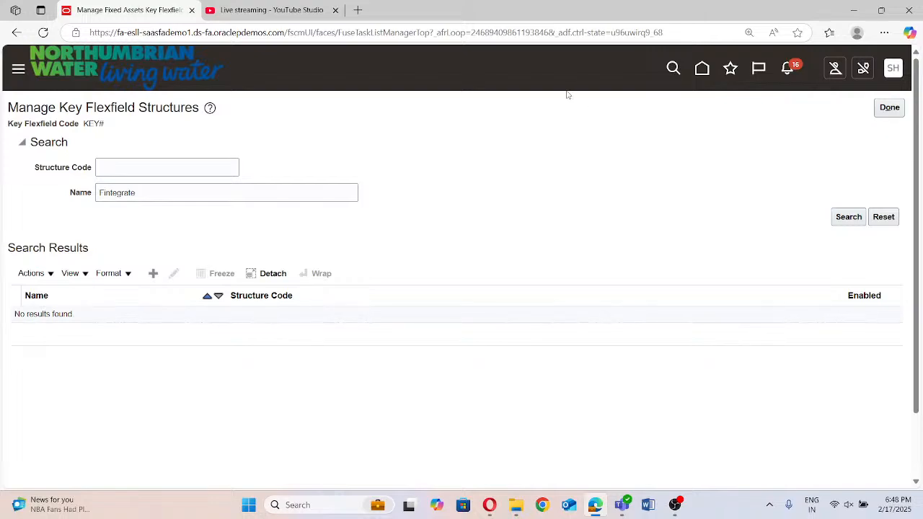
{"action": "left_click", "coordinate": [894, 108]}
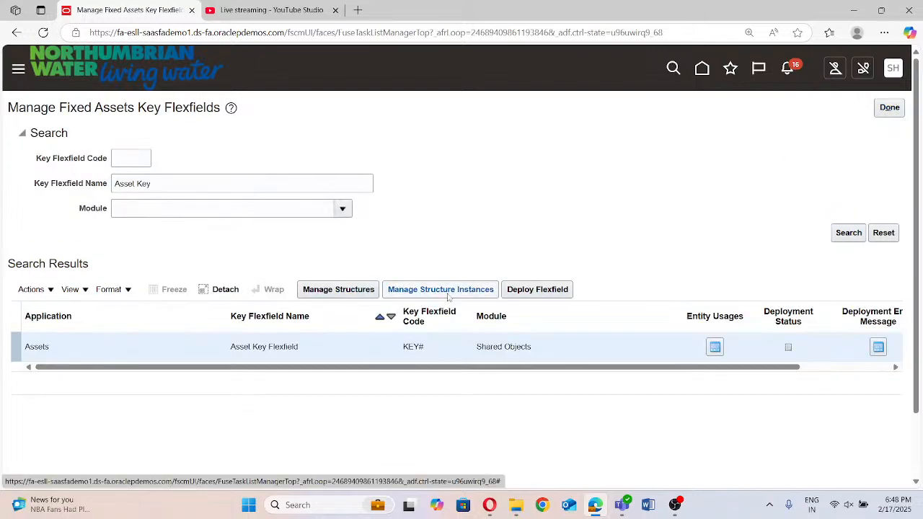
Create a structure instance for the Asset Key Flexfield with the code "Fintegarte AssetKey Flex" and let its API name fill in
{"action": "left_click", "coordinate": [449, 294]}
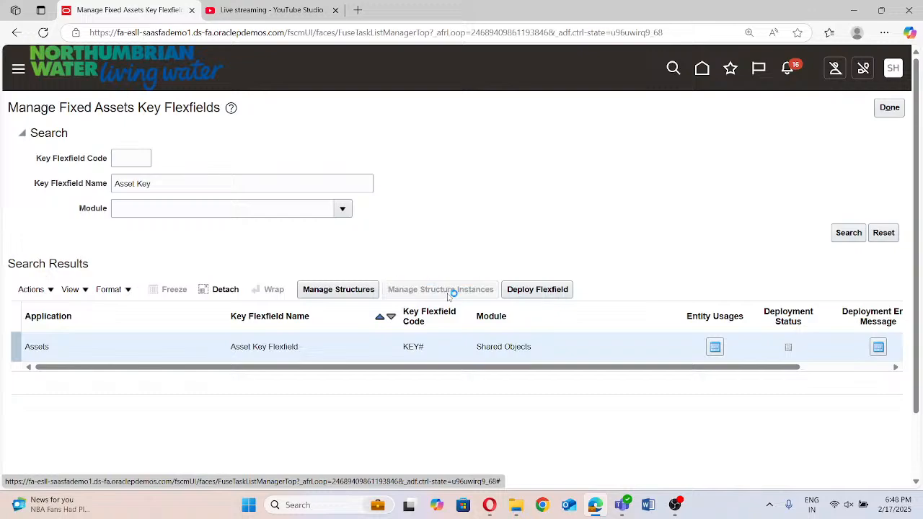
{"action": "left_click", "coordinate": [153, 300]}
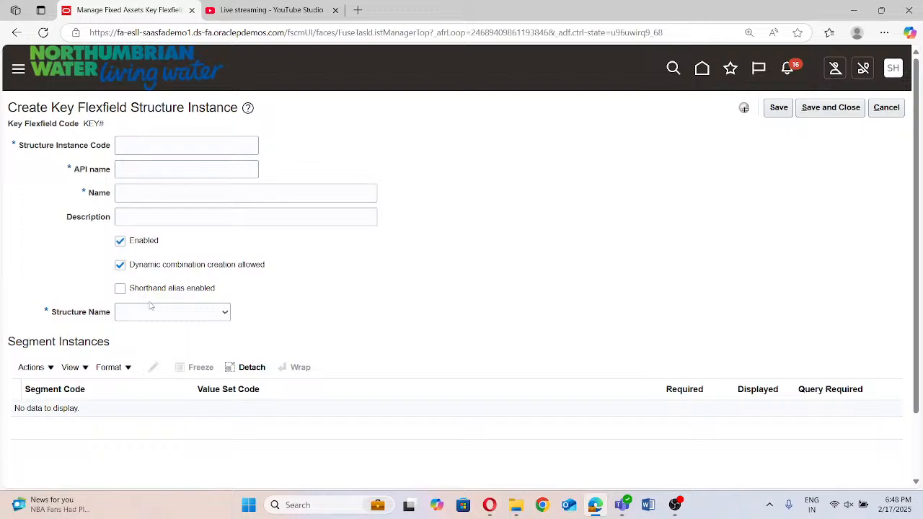
{"action": "left_click", "coordinate": [140, 149]}
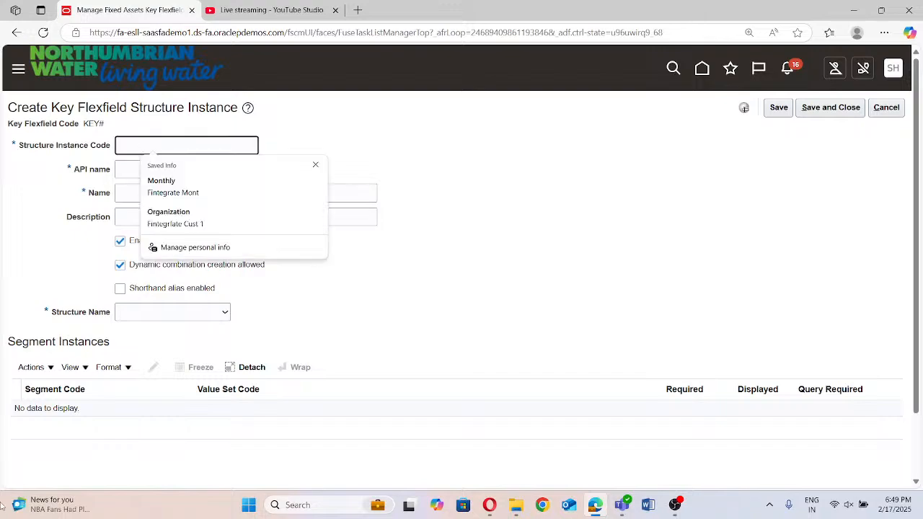
{"action": "type", "text": "Fintegartev"}
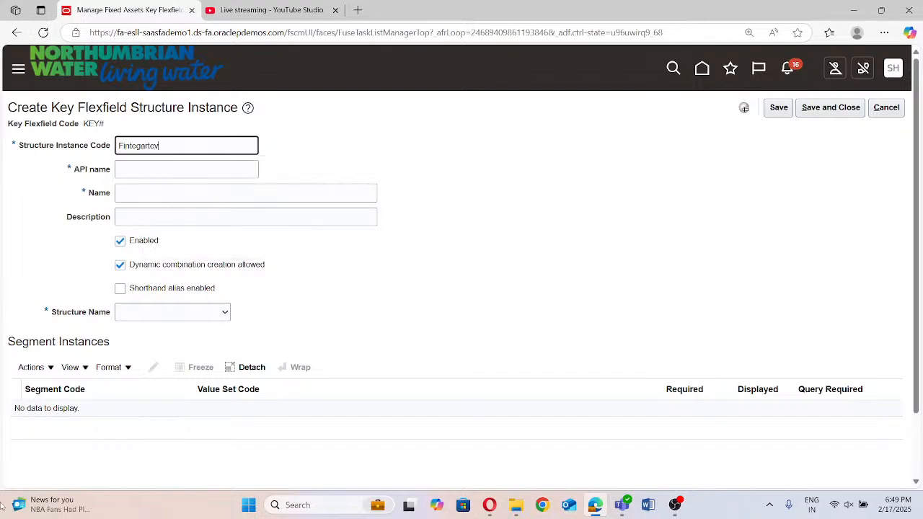
{"action": "type", "text": " Asso"}
{"action": "type", "text": "tKey F"}
{"action": "type", "text": "lex"}
{"action": "left_click", "coordinate": [141, 170]}
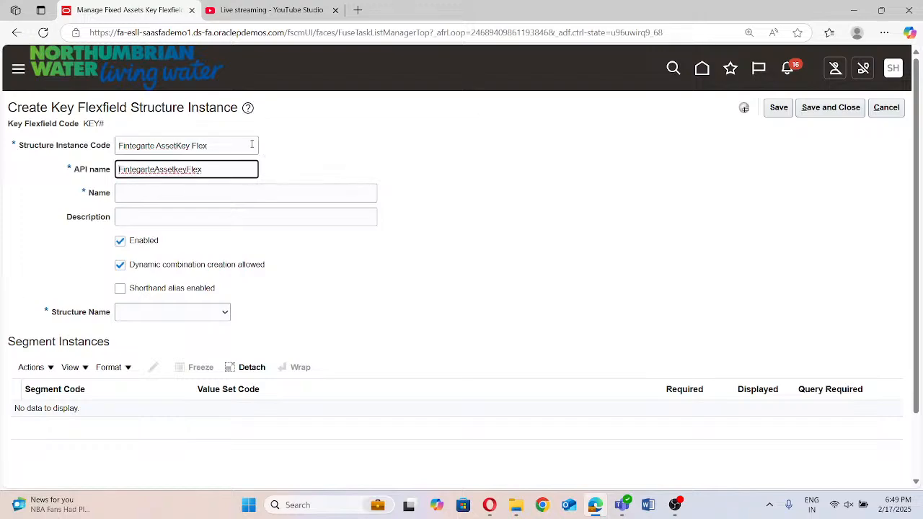
Copy the instance code into the instance's name and assign the structure "Fintegrate Assetkey Flexfield"
{"action": "triple_click", "coordinate": [251, 145]}
{"action": "key", "text": "ctrl+c"}
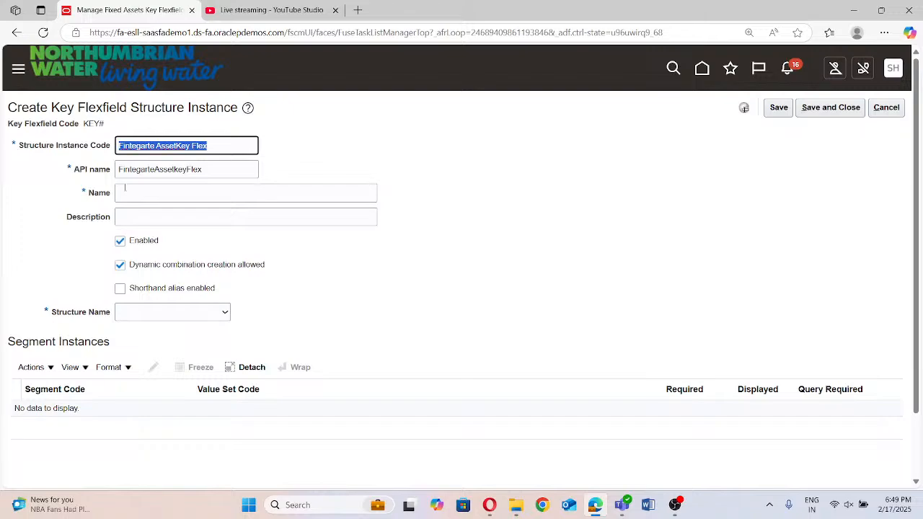
{"action": "left_click", "coordinate": [125, 190]}
{"action": "key", "text": "ctrl+v"}
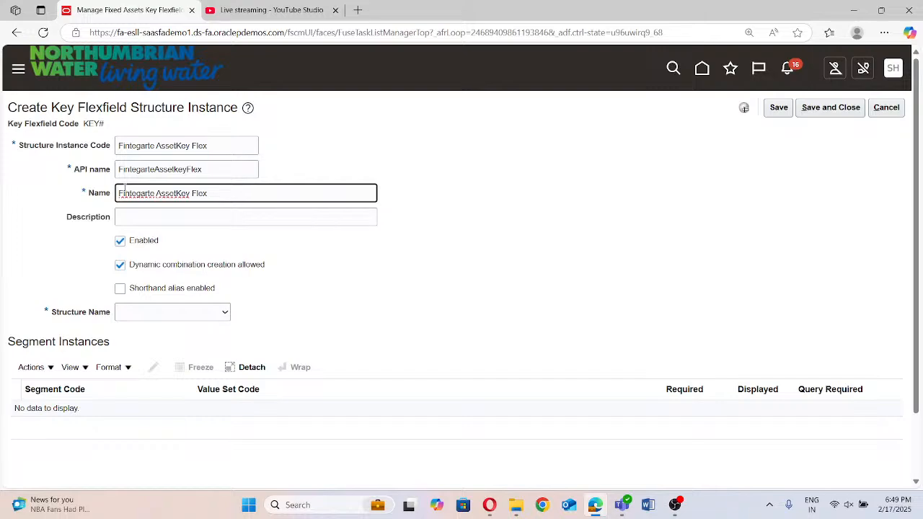
{"action": "left_click", "coordinate": [189, 315]}
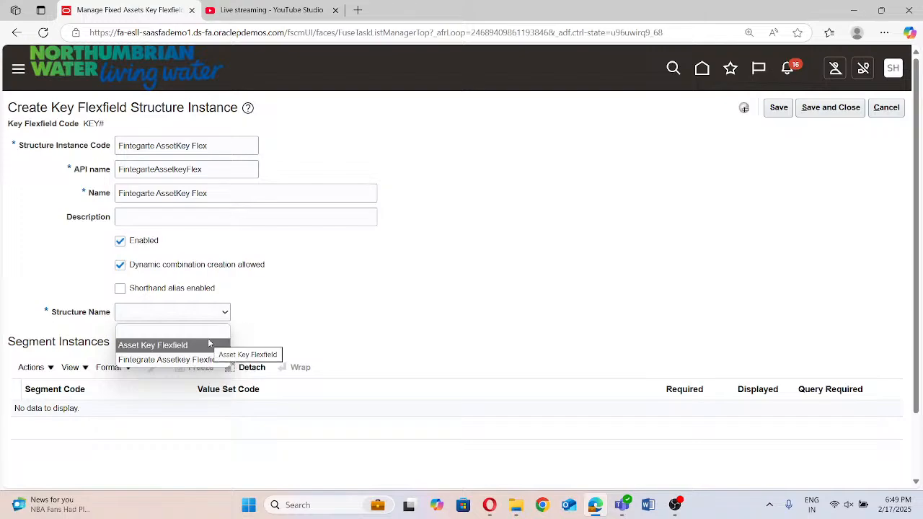
{"action": "left_click", "coordinate": [193, 359]}
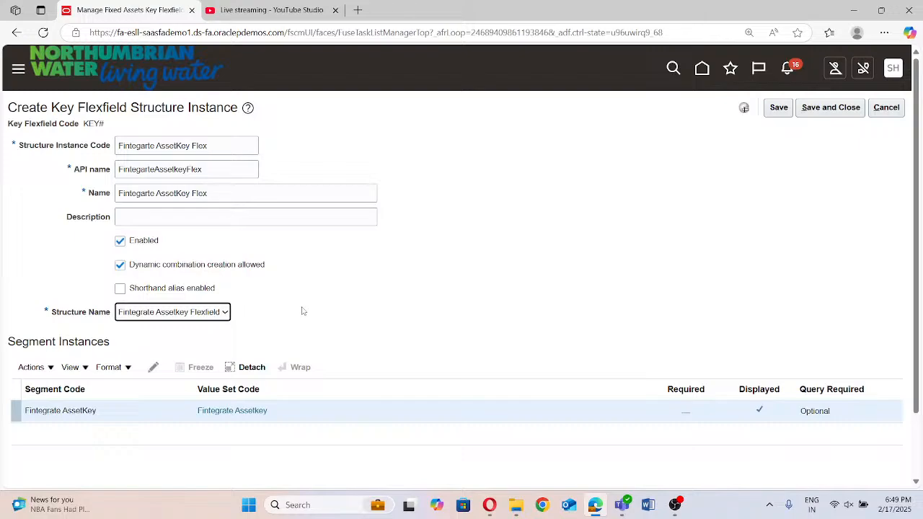
Make the Fintegrate AssetKey segment instance required, save the structure instance and return to the key flexfields list
{"action": "left_click", "coordinate": [150, 369]}
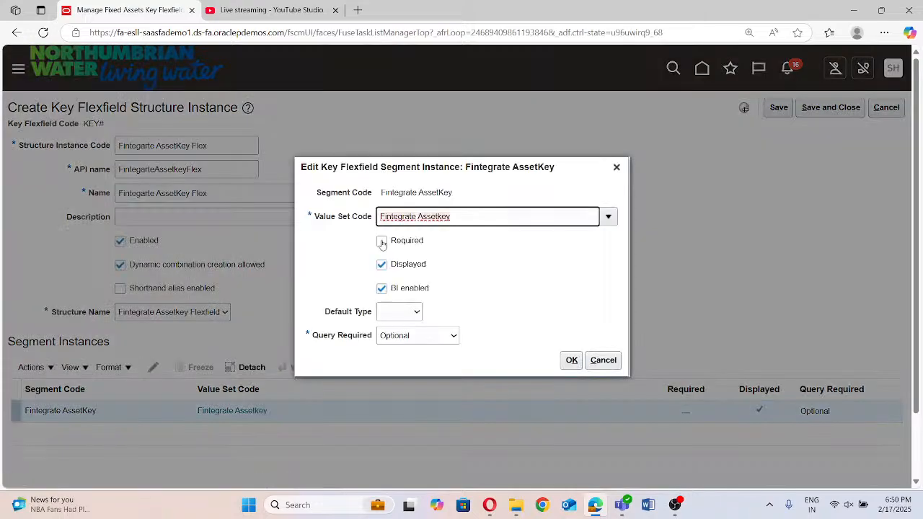
{"action": "left_click", "coordinate": [381, 241]}
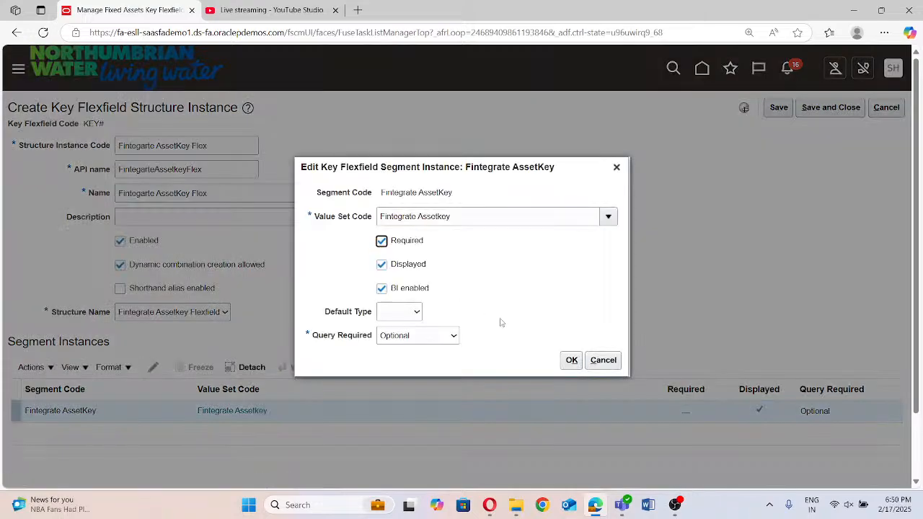
{"action": "left_click", "coordinate": [571, 360]}
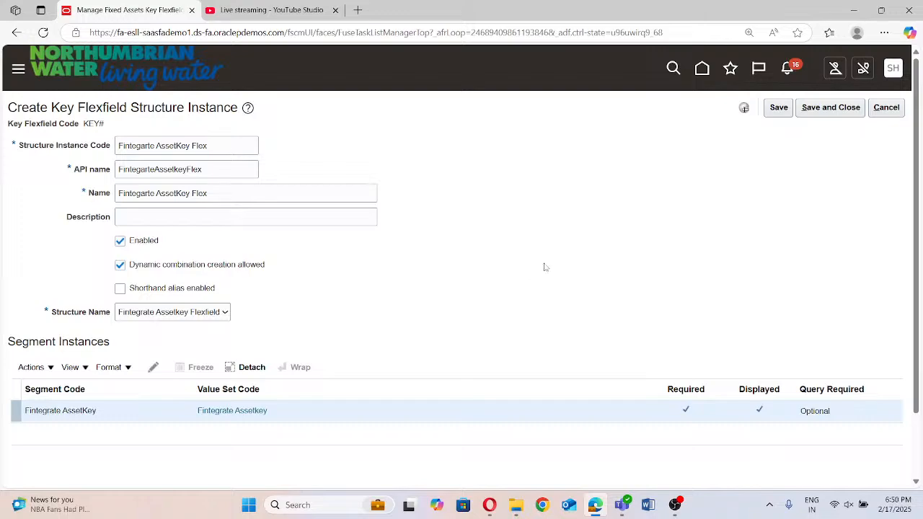
{"action": "left_click", "coordinate": [837, 108]}
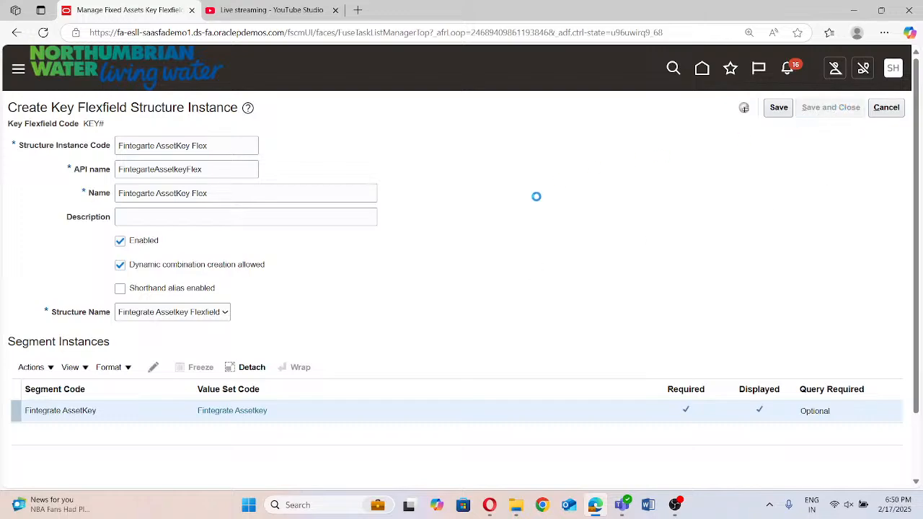
{"action": "left_click", "coordinate": [899, 108]}
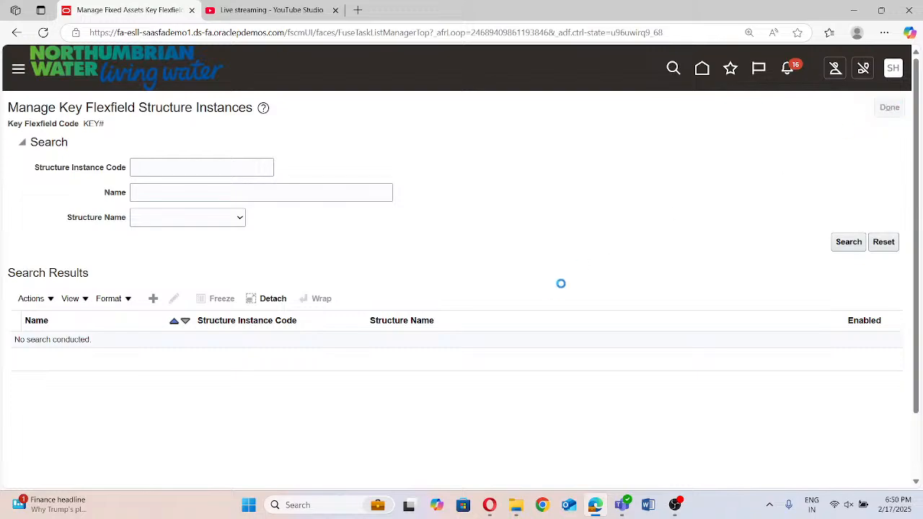
Deploy the Asset Key Flexfield and return to the implementation project's task list
{"action": "left_click", "coordinate": [555, 289]}
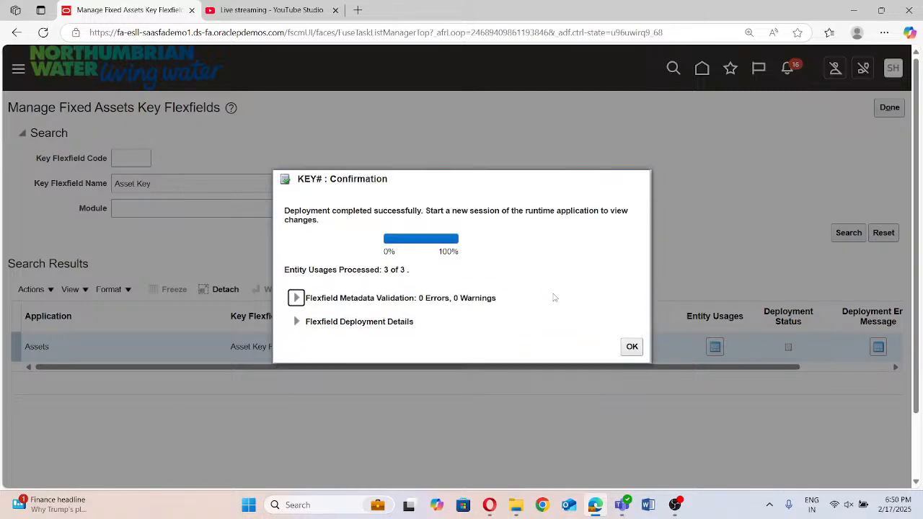
{"action": "left_click", "coordinate": [631, 346]}
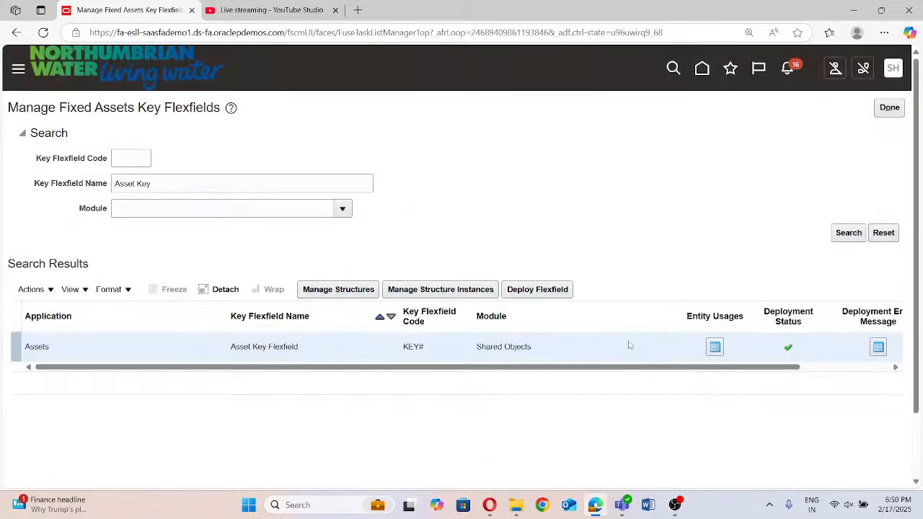
{"action": "left_click", "coordinate": [885, 110]}
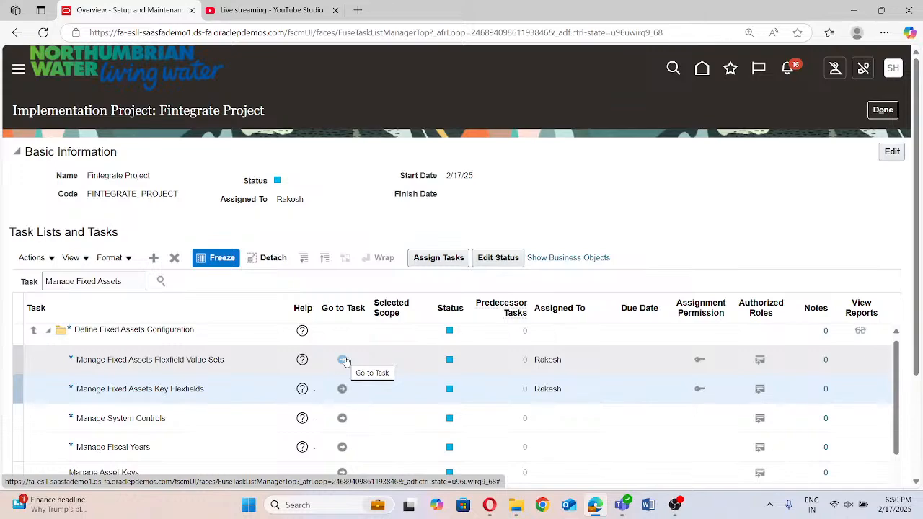
Go to the Manage Fixed Assets Flexfield Value Sets task, search for value set code "Fintegrate" and review the matching value sets
{"action": "left_click", "coordinate": [344, 360]}
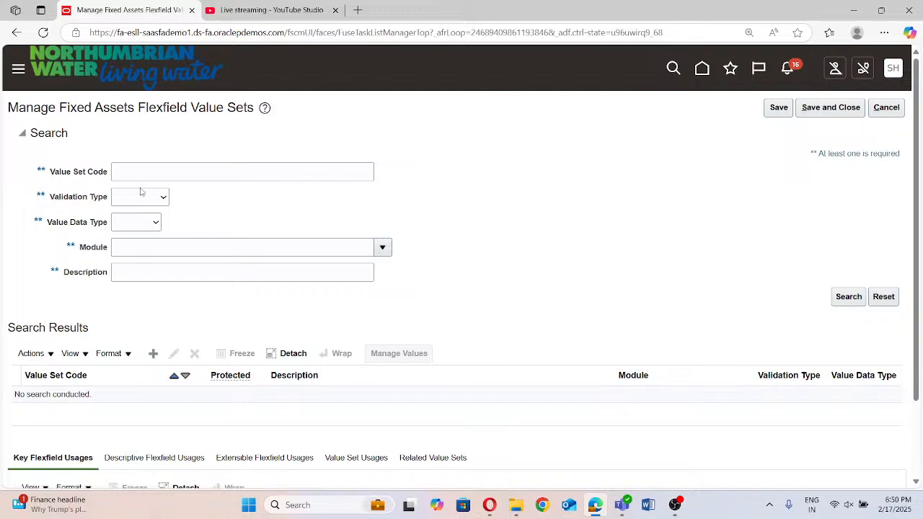
{"action": "left_click", "coordinate": [154, 169]}
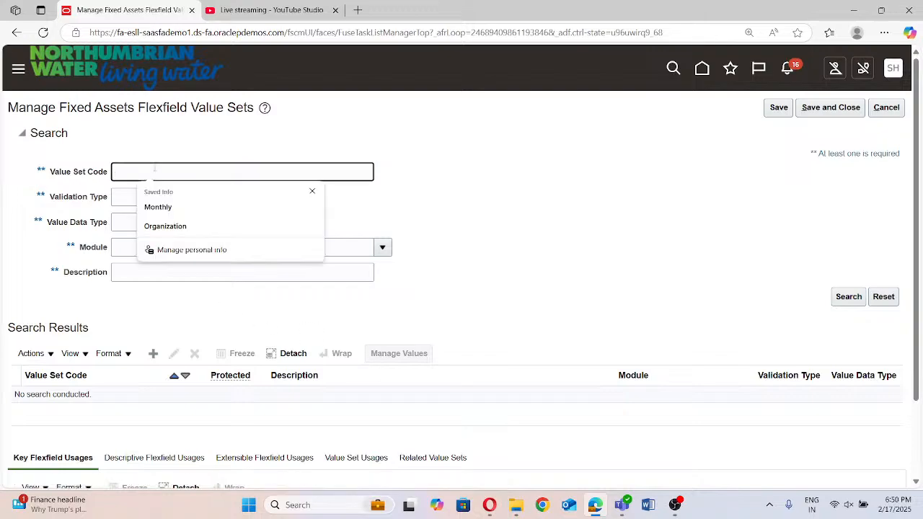
{"action": "type", "text": "Fil"}
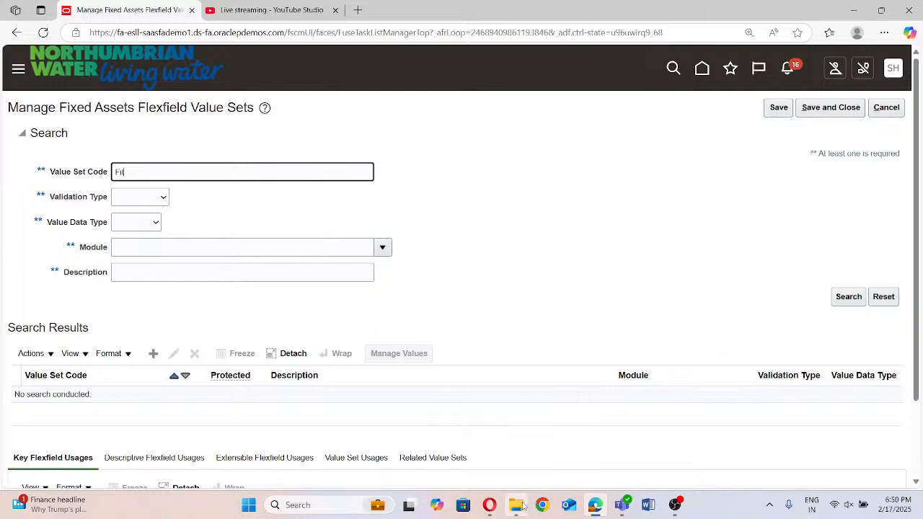
{"action": "type", "text": "egrate"}
{"action": "left_click", "coordinate": [848, 296]}
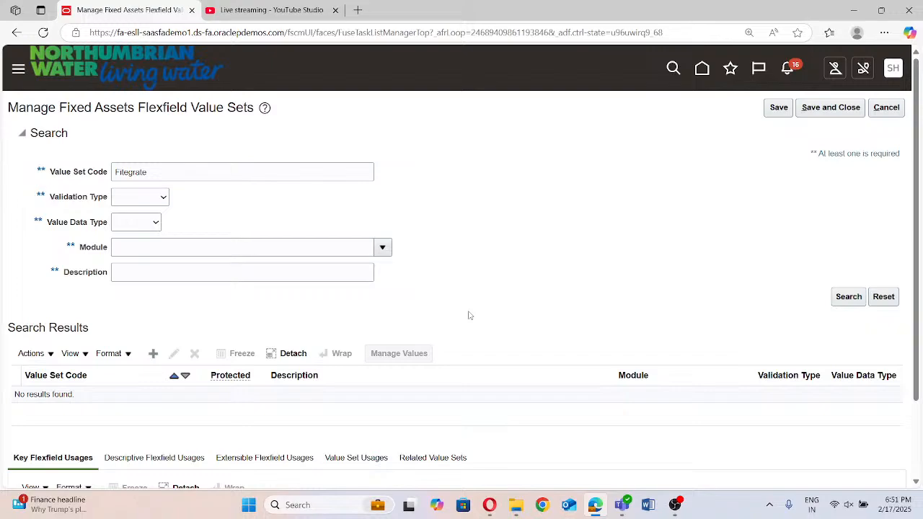
{"action": "left_click", "coordinate": [199, 172]}
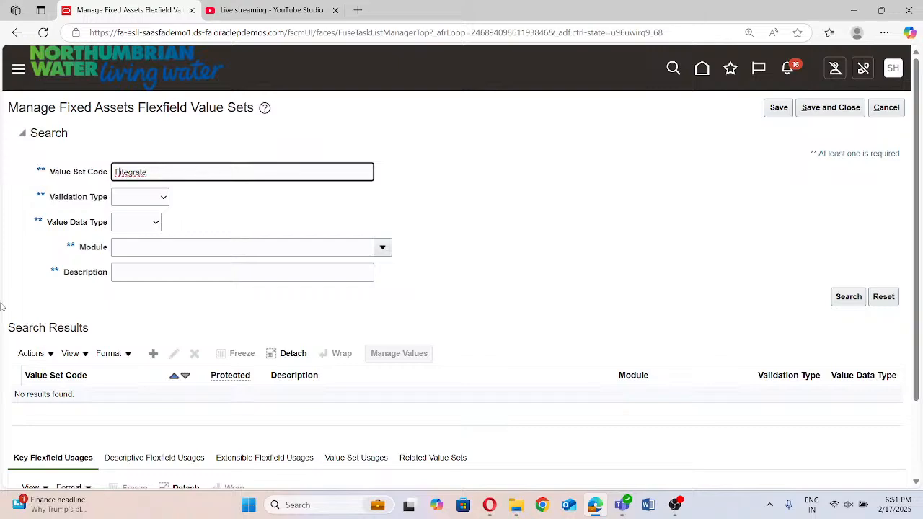
{"action": "type", "text": "n"}
{"action": "left_click", "coordinate": [855, 302]}
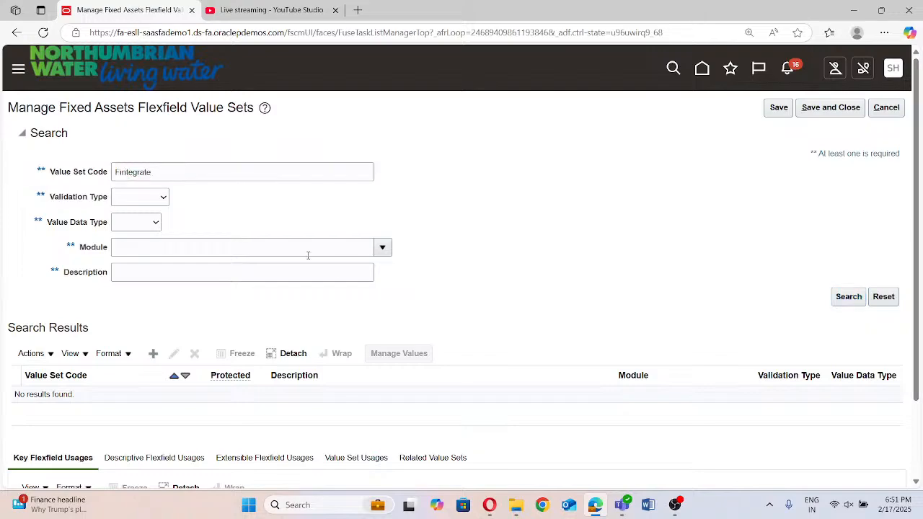
{"action": "scroll", "coordinate": [559, 204], "scroll_direction": "down", "scroll_amount": 2}
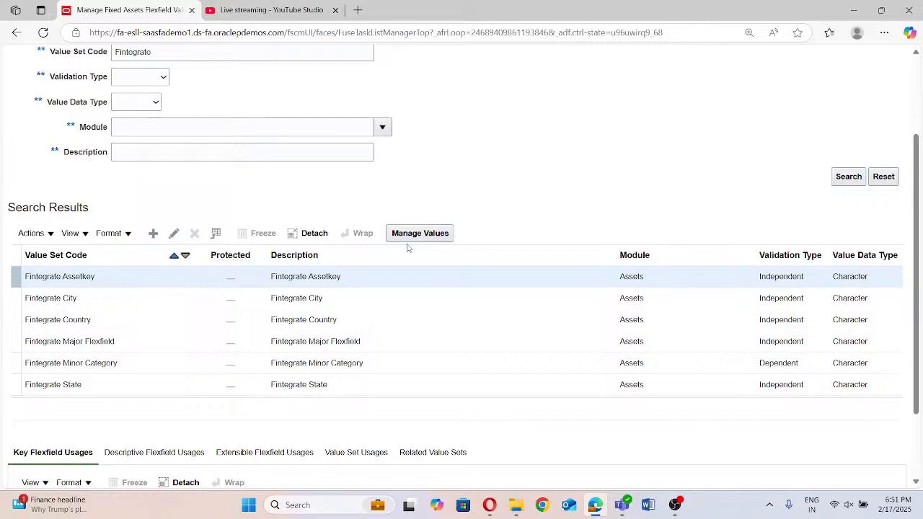
{"action": "scroll", "coordinate": [521, 214], "scroll_direction": "up", "scroll_amount": 2}
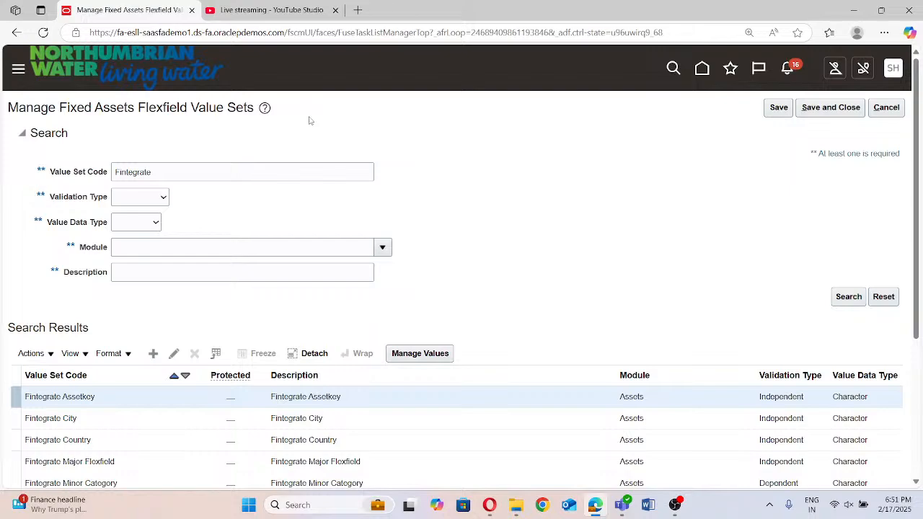
Switch to YouTube Studio and end the live stream, confirming that it should stop
{"action": "left_click", "coordinate": [267, 10]}
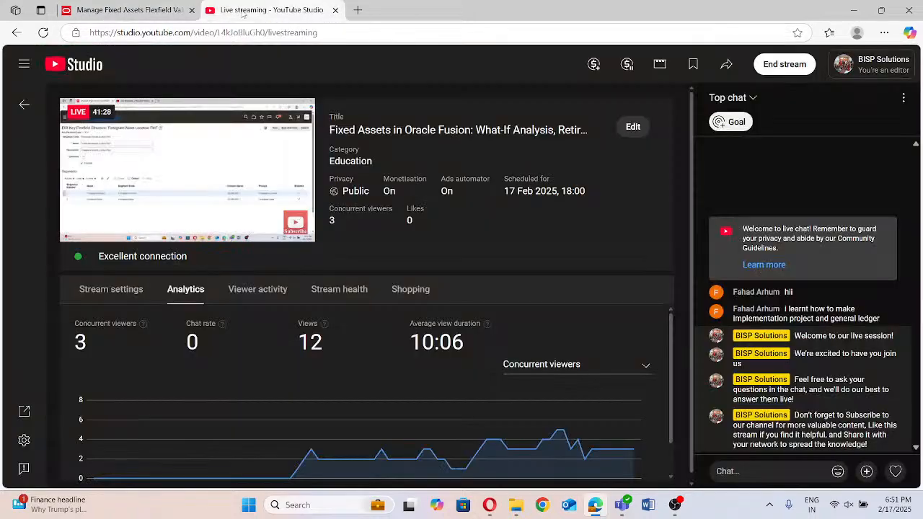
{"action": "mouse_move", "coordinate": [101, 174]}
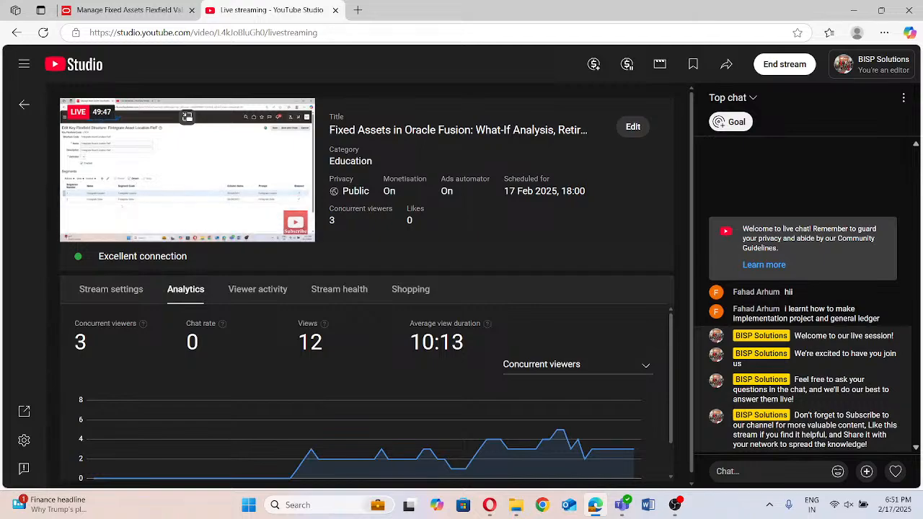
{"action": "left_click", "coordinate": [775, 64]}
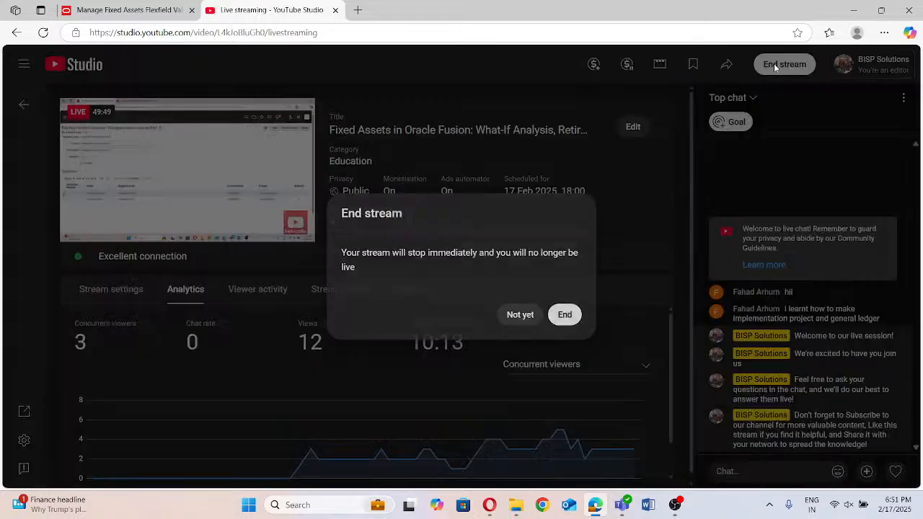
{"action": "left_click", "coordinate": [563, 314]}
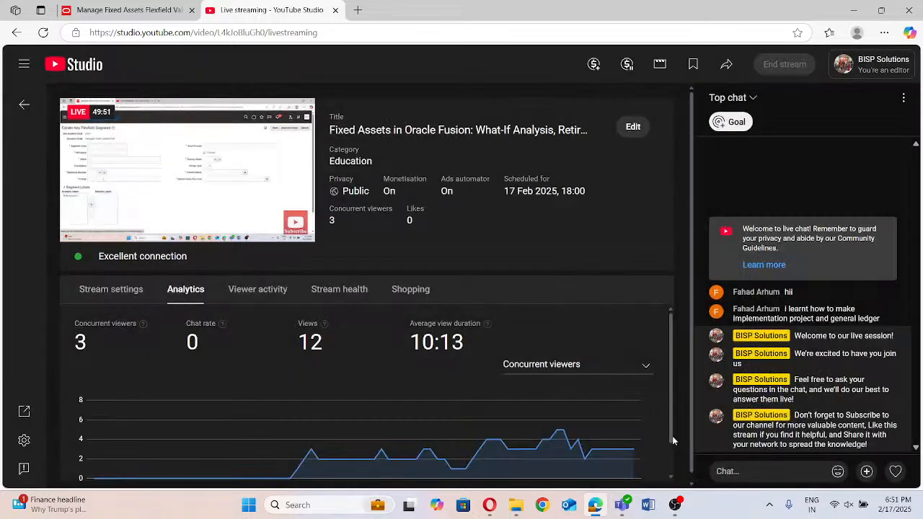